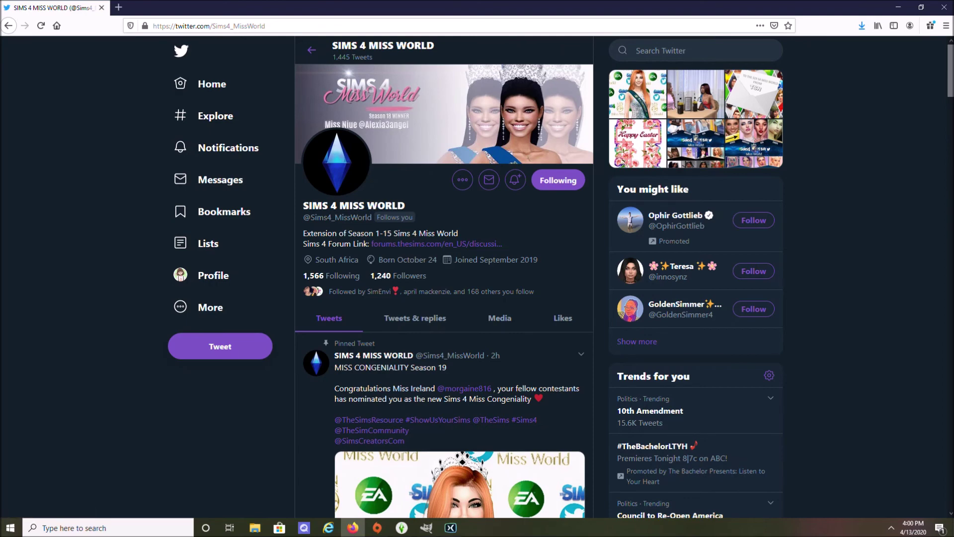
- Look through the contestant photo-shoot tweets on the SIMS 4 MISS WORLD profile and return to the start of the page
scroll(445, 290, "down", 4)
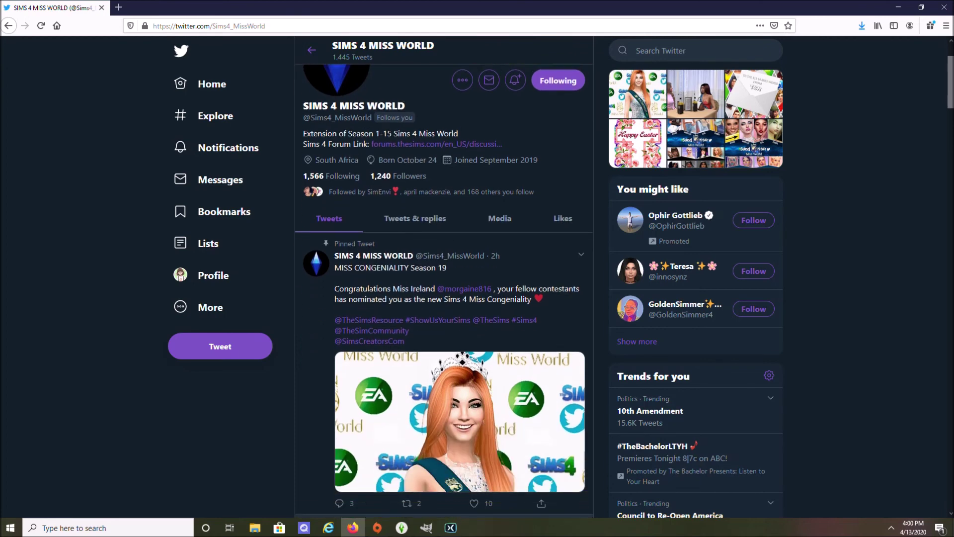
scroll(383, 184, "down", 5)
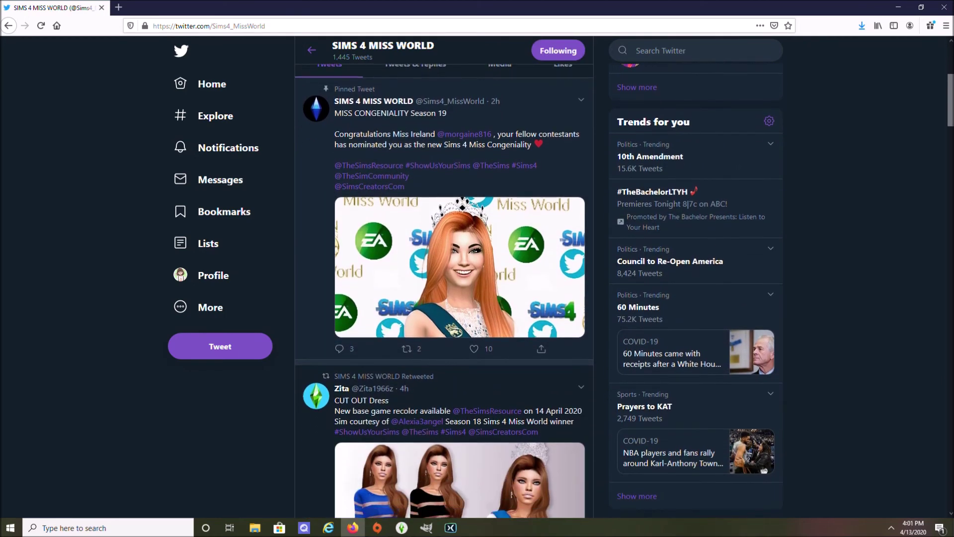
scroll(383, 185, "down", 7)
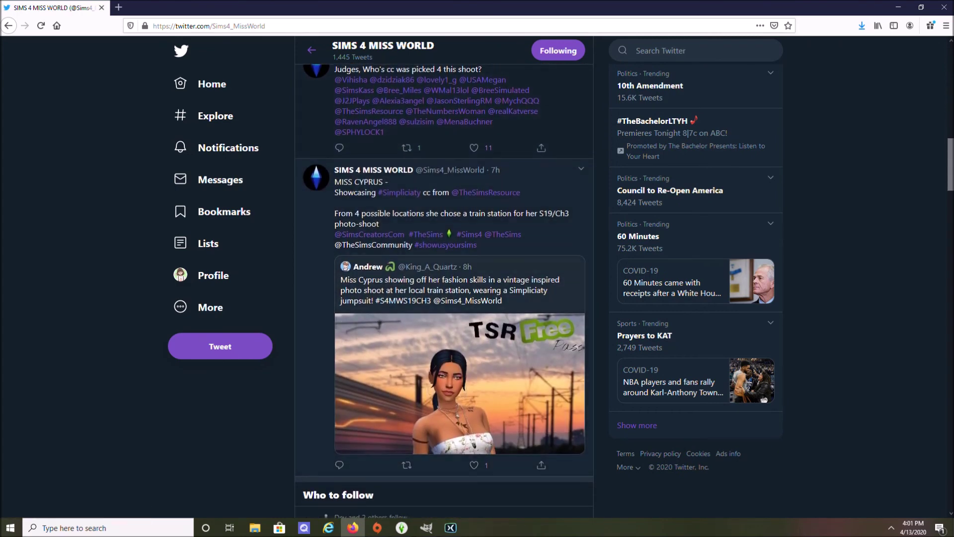
scroll(425, 234, "down", 1)
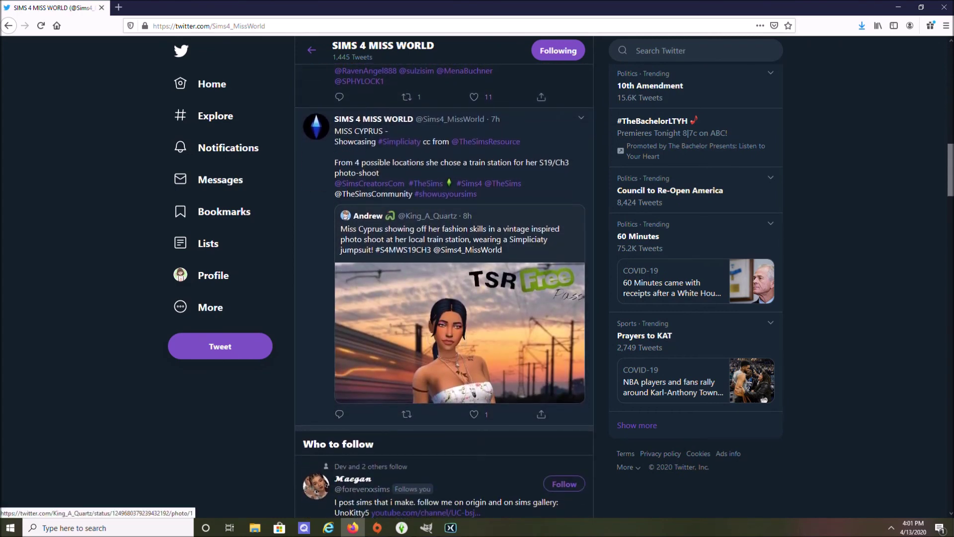
scroll(444, 291, "down", 9)
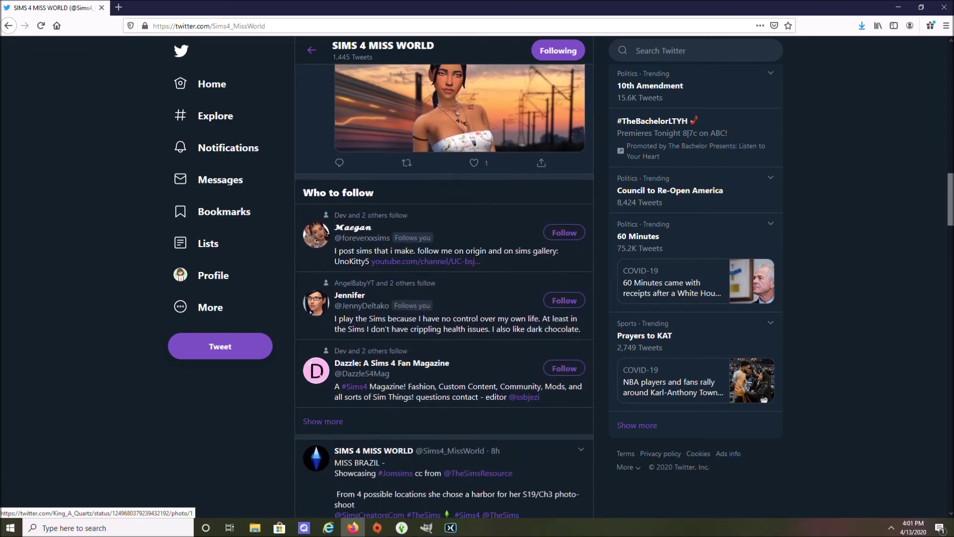
scroll(443, 291, "down", 8)
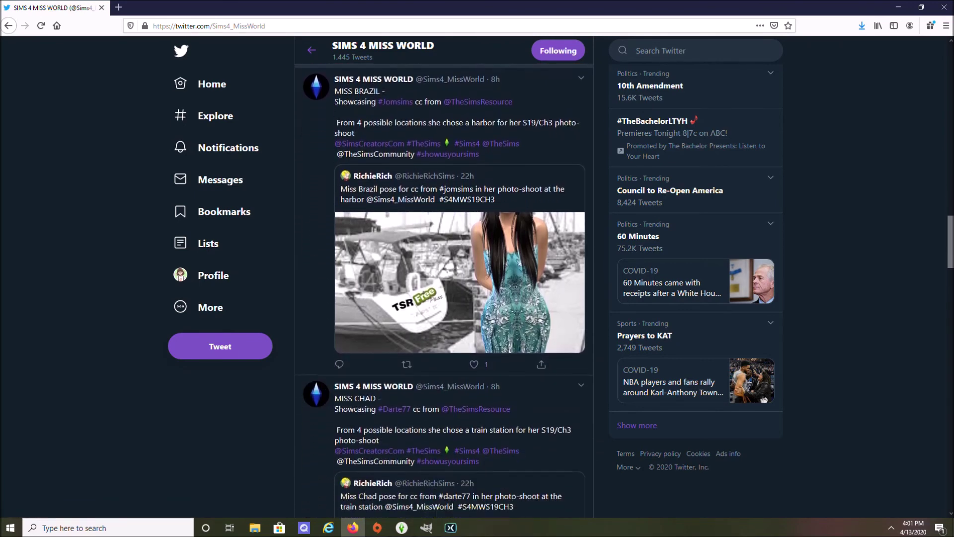
scroll(443, 290, "down", 5)
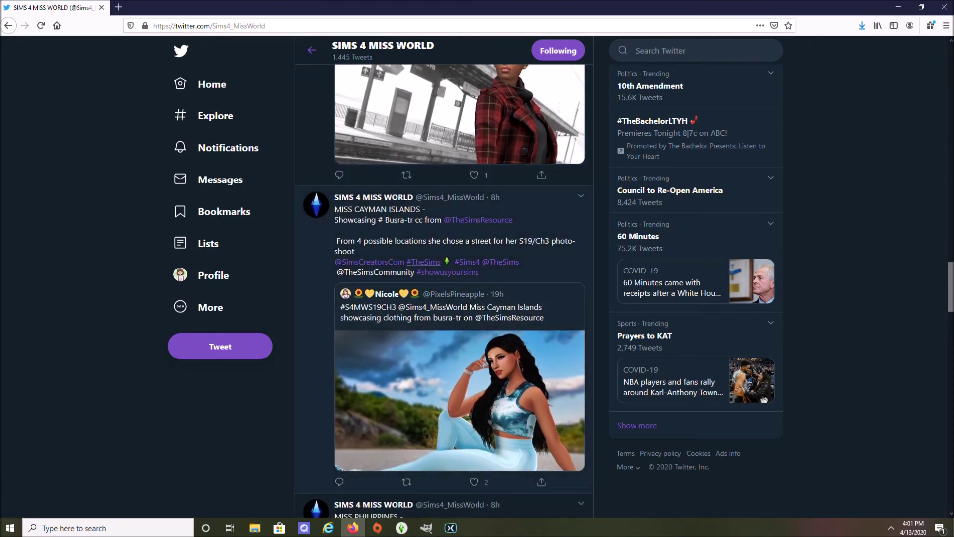
scroll(444, 290, "down", 7)
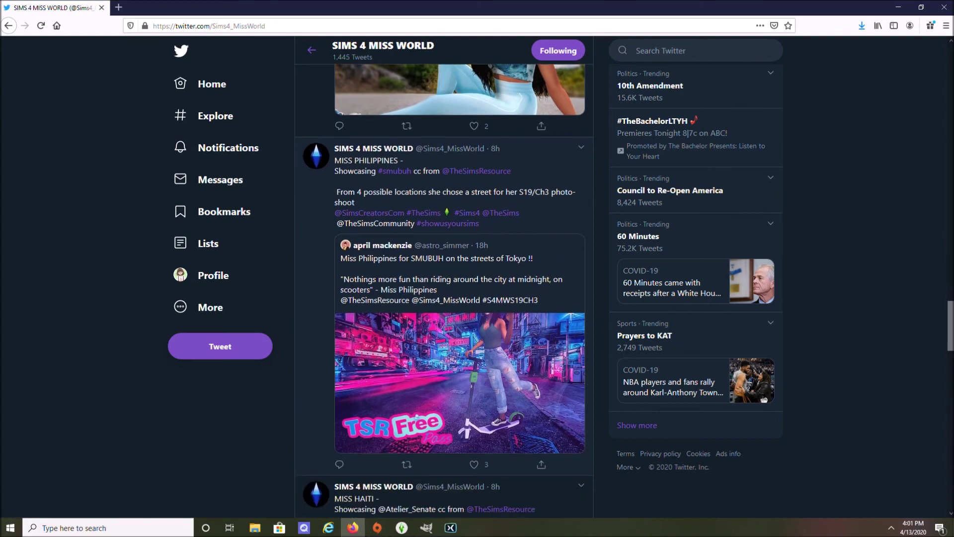
scroll(444, 291, "down", 4)
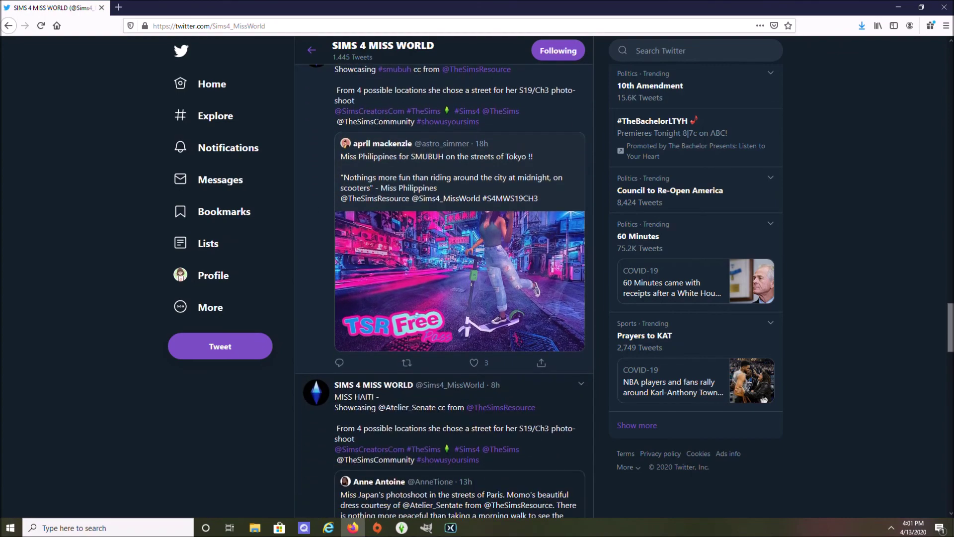
scroll(444, 291, "up", 10)
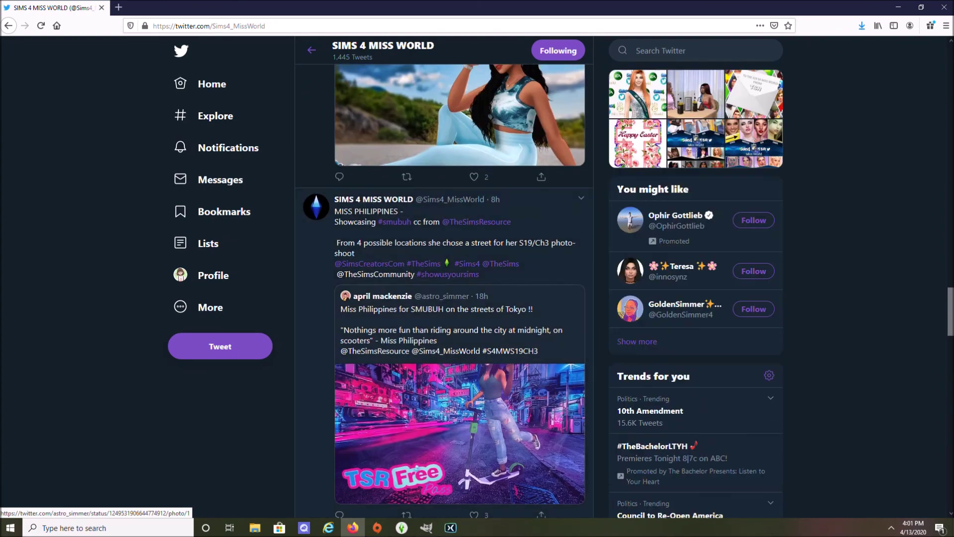
scroll(465, 390, "up", 10)
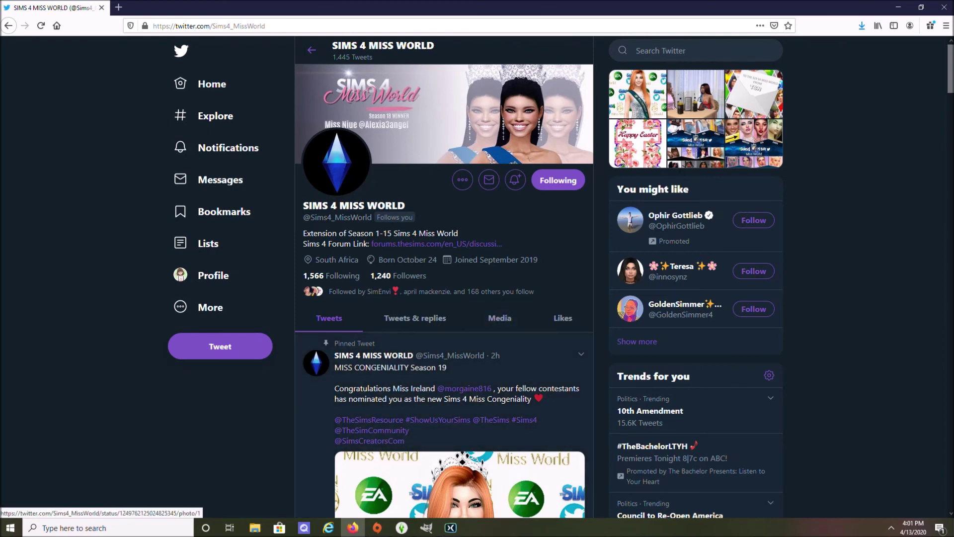
- Switch to GIMP and create a new blank image of 1280 × 720 pixels
mouse_move(426, 528)
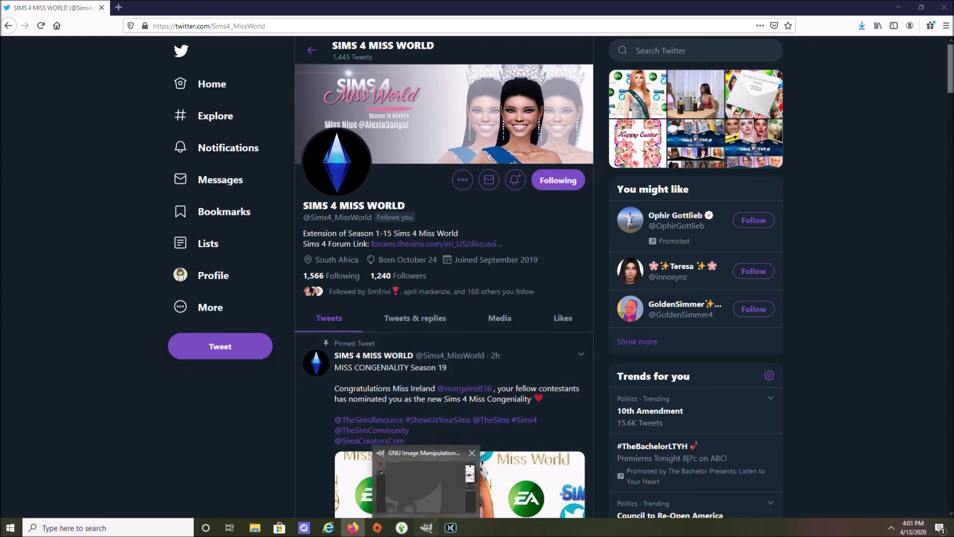
left_click(426, 480)
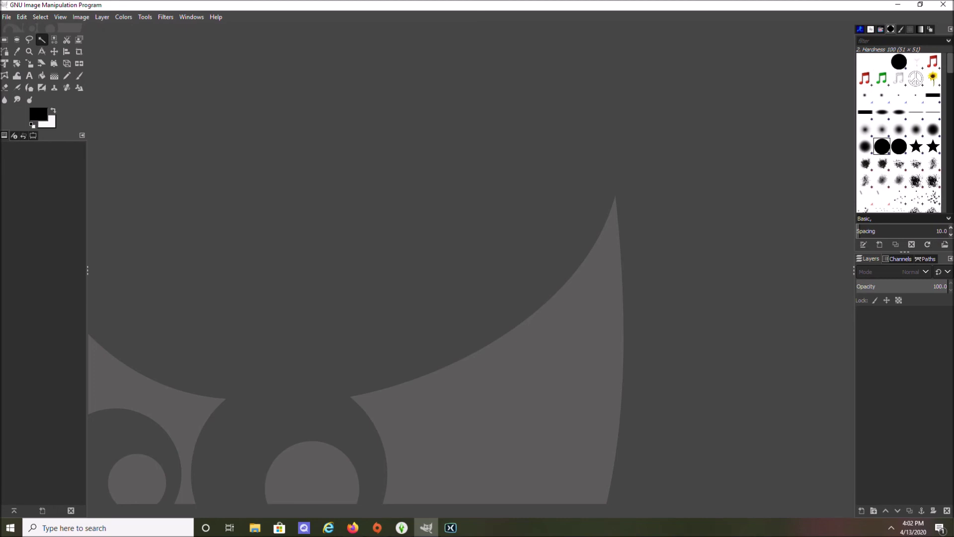
key("alt+f")
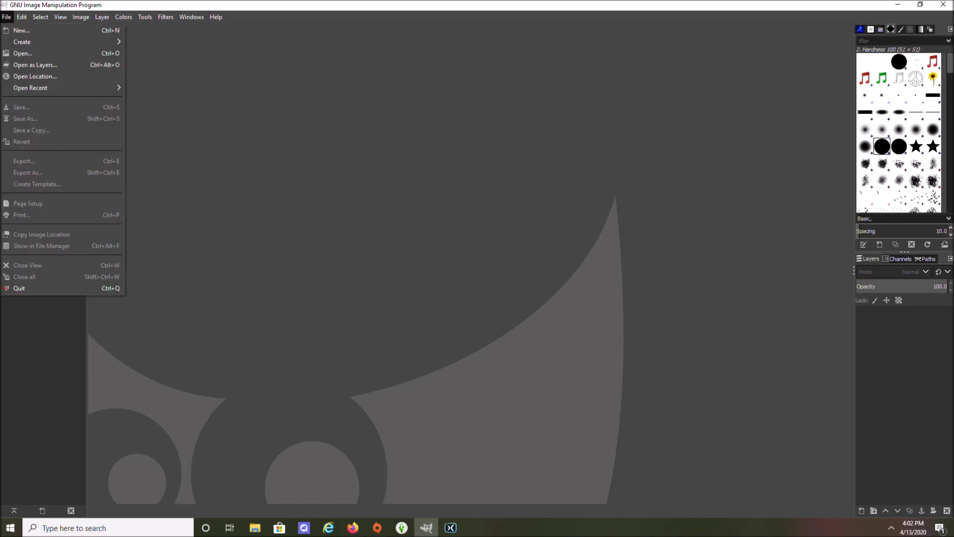
key("Down")
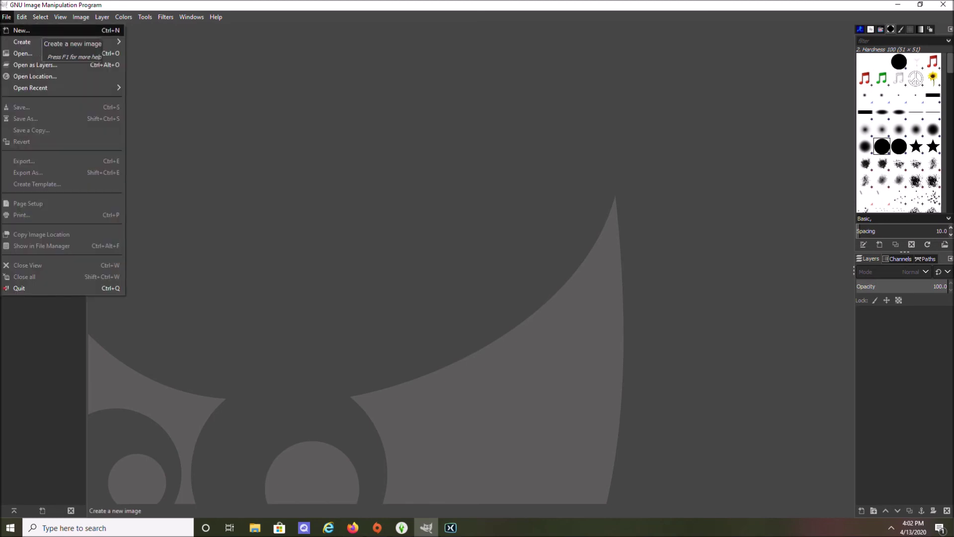
key("Return")
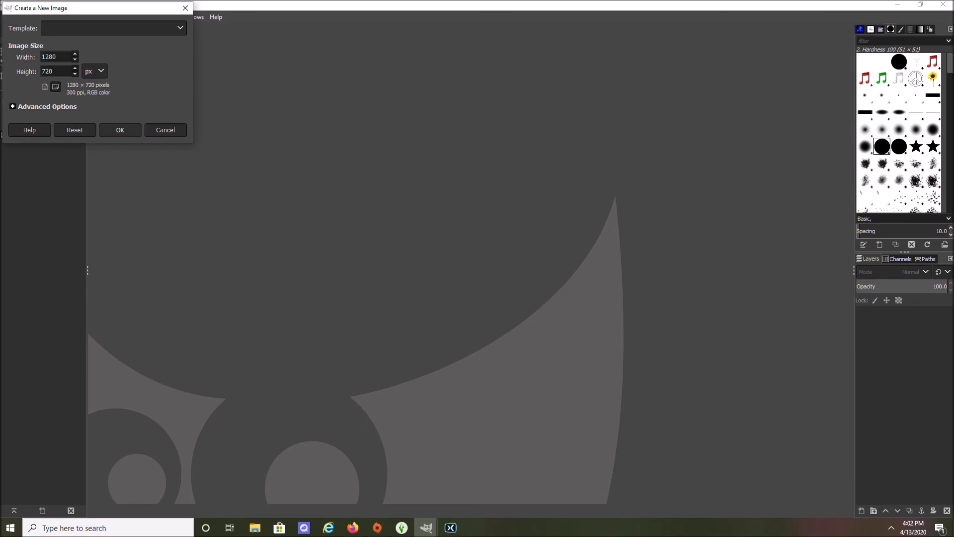
left_click(120, 130)
- Create a second blank image 1000 pixels wide and 1000 pixels high
left_click(6, 17)
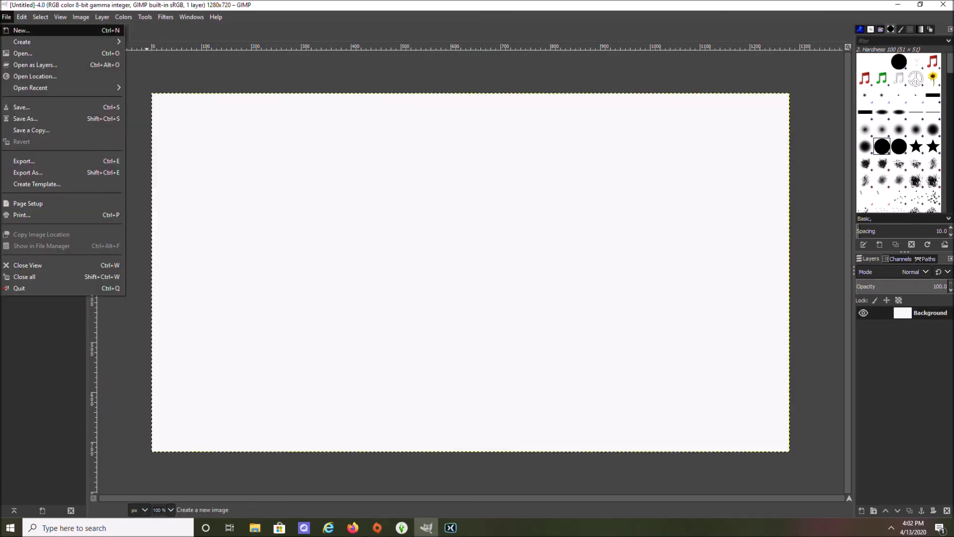
left_click(21, 30)
double_click(48, 57)
key("BackSpace")
type("1000")
key("ctrl+a")
type("14000")
key("BackSpace")
key("BackSpace")
key("BackSpace")
key("BackSpace")
key("BackSpace")
type("1000")
left_click(120, 130)
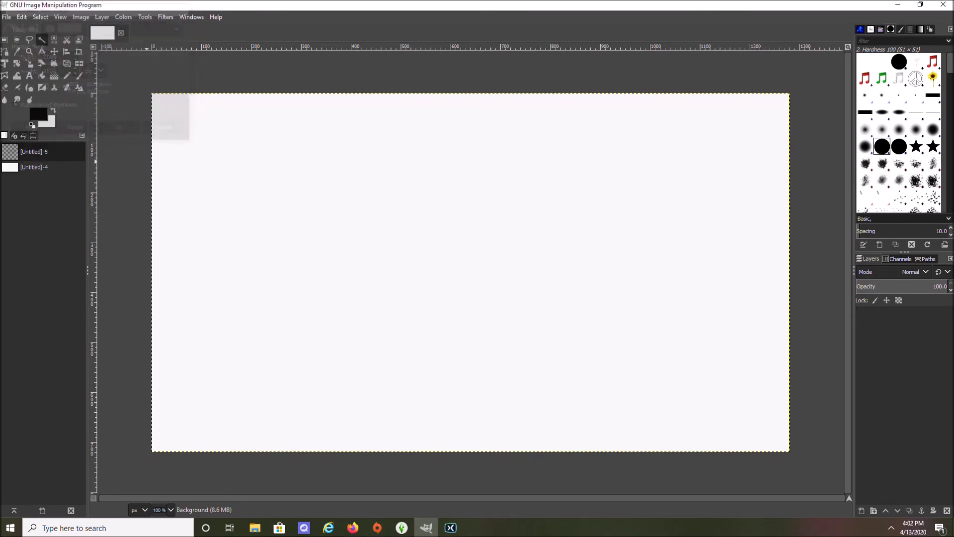
- Create a third blank image measuring 1200 × 1200 pixels
left_click(7, 17)
left_click(15, 29)
double_click(50, 56)
key("BackSpace")
type("1200")
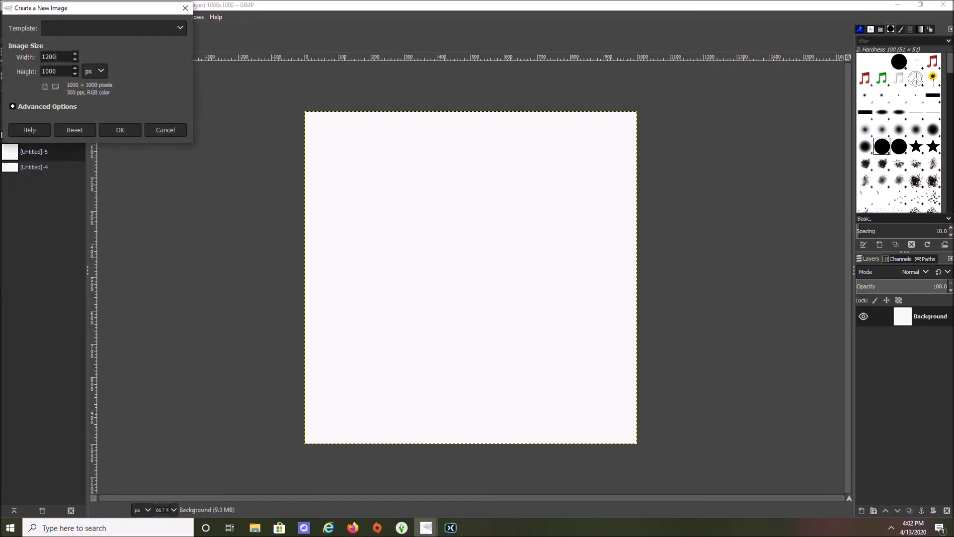
key("Tab")
type("1200")
key("Return")
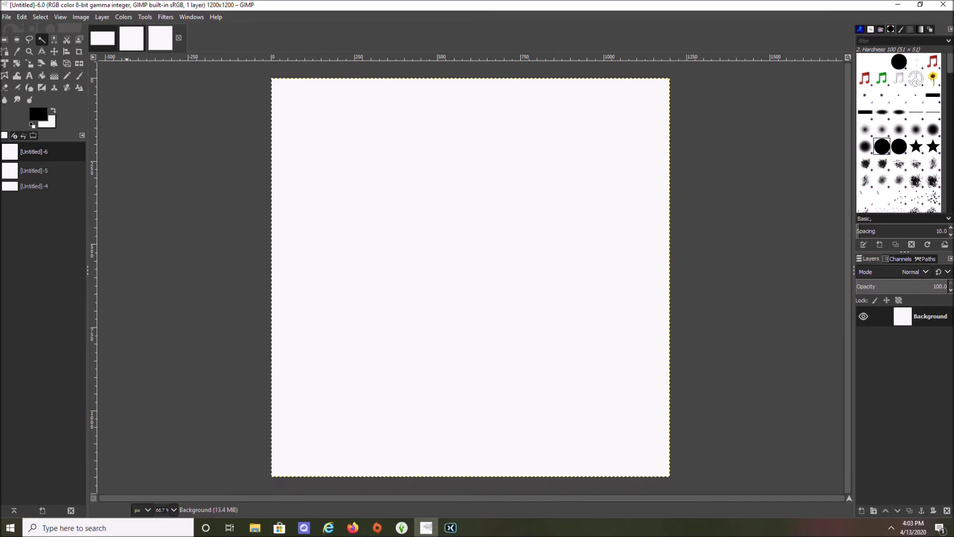
- View the 1280 × 720, 1000 × 1000 and 1200 × 1200 images in turn to compare their canvas sizes
left_click(102, 38)
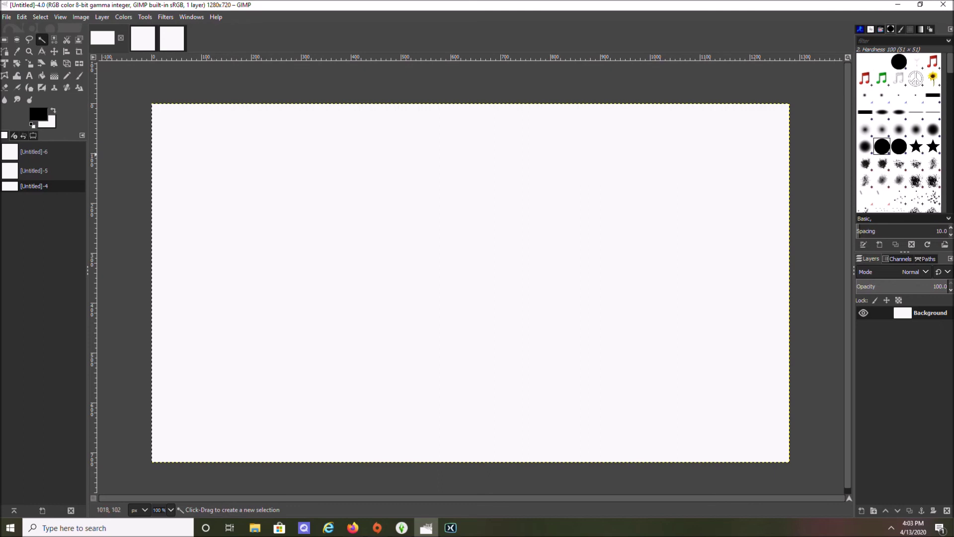
left_click(131, 39)
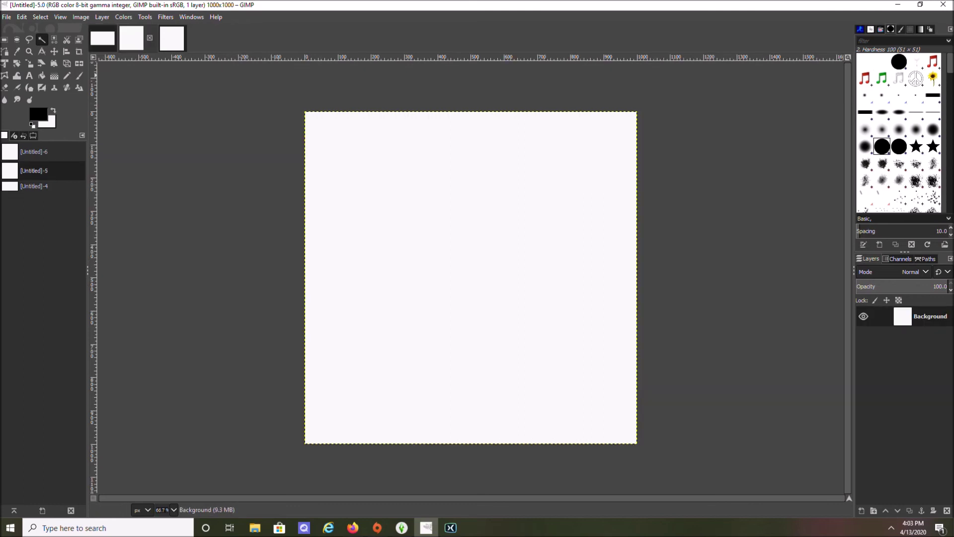
left_click(172, 39)
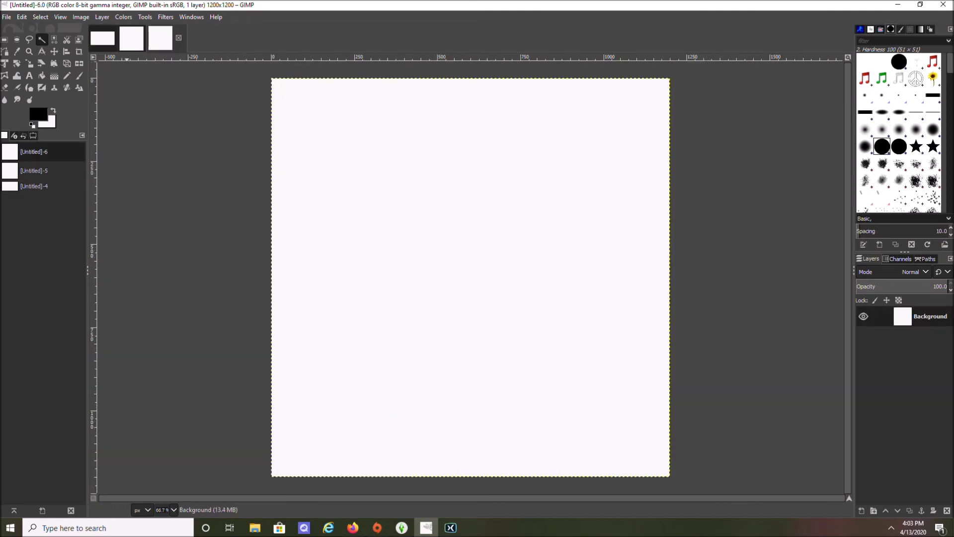
key("alt+f")
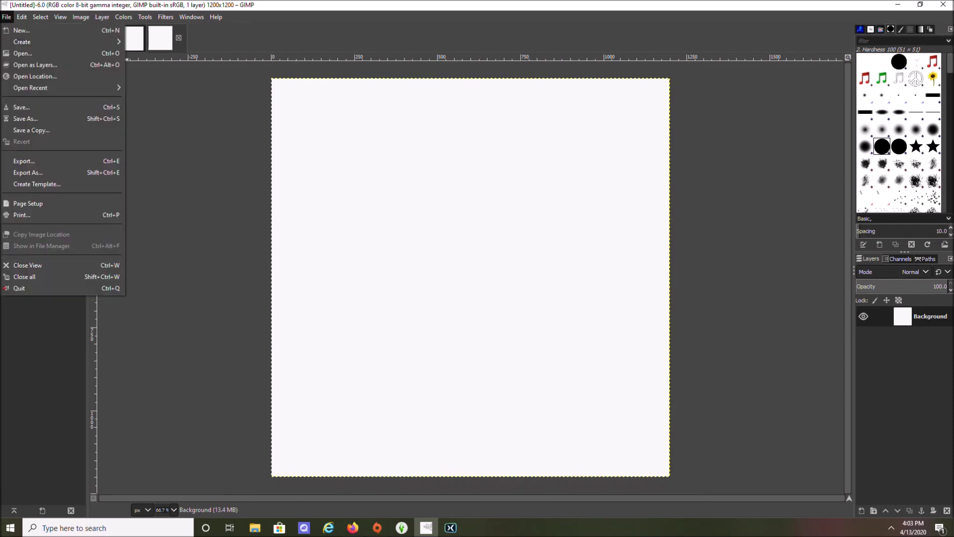
key("Escape")
- Set up Bucket Fill with its opacity at 100 and show the available fill patterns
left_click(42, 76)
left_click(32, 136)
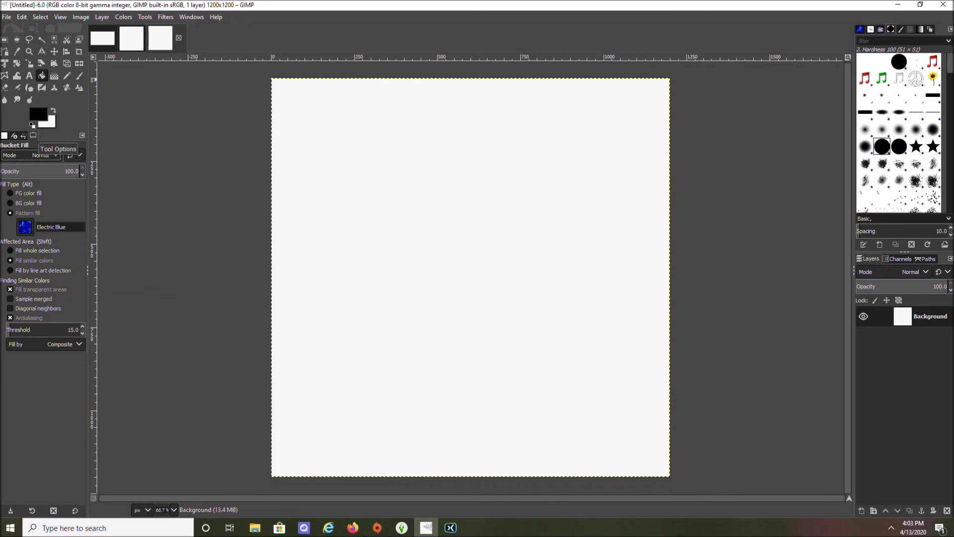
left_click_drag(70, 171, 33, 171)
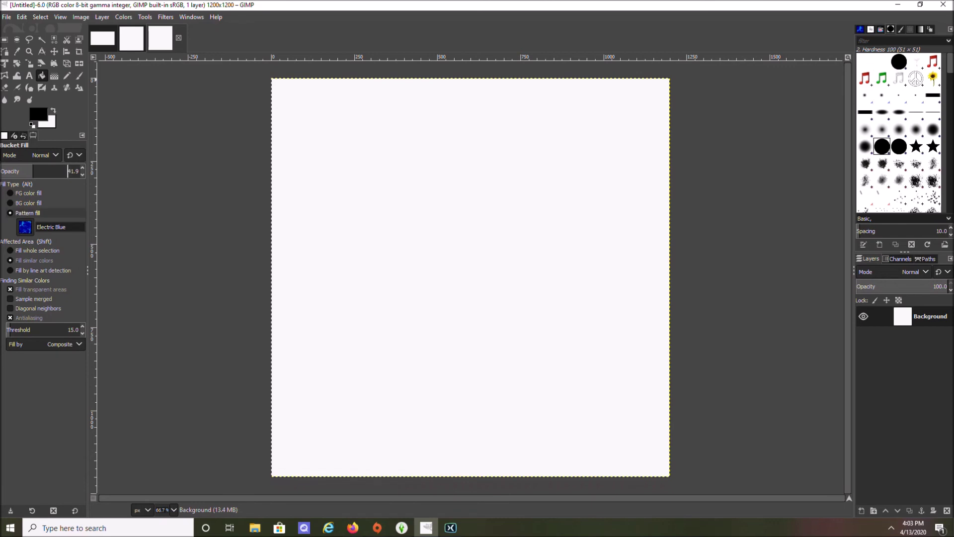
left_click(860, 29)
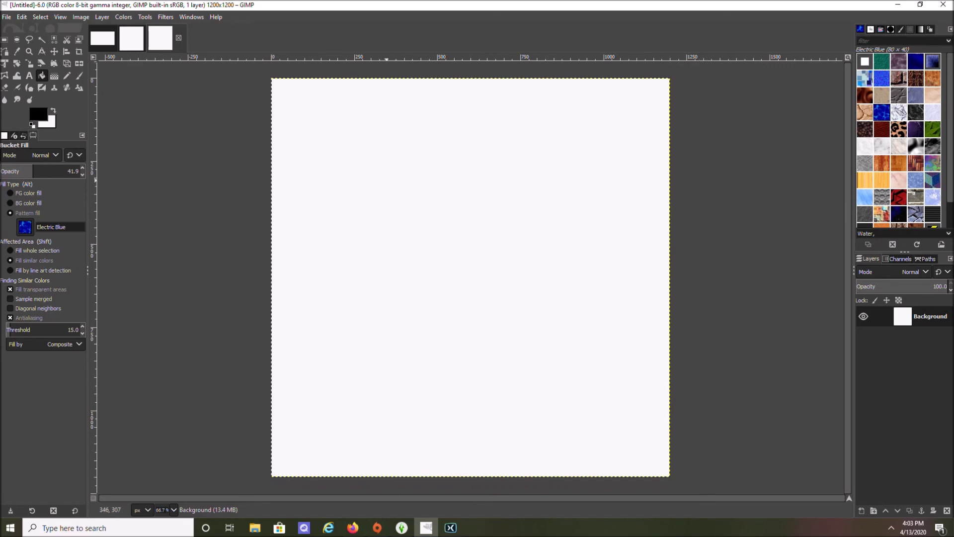
left_click_drag(33, 169, 82, 169)
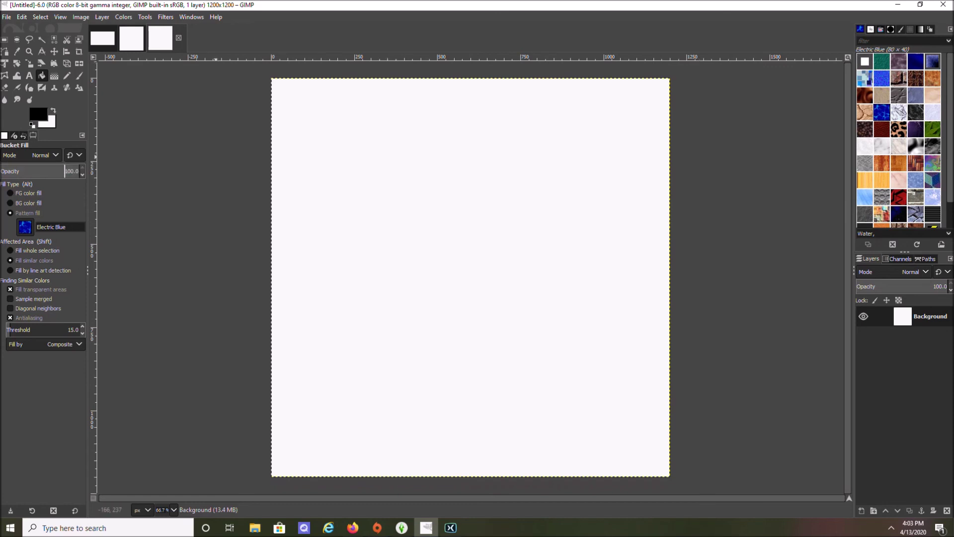
- Fill the 1200 × 1200 canvas with the Electric Blue pattern and undo that fill
left_click(426, 160)
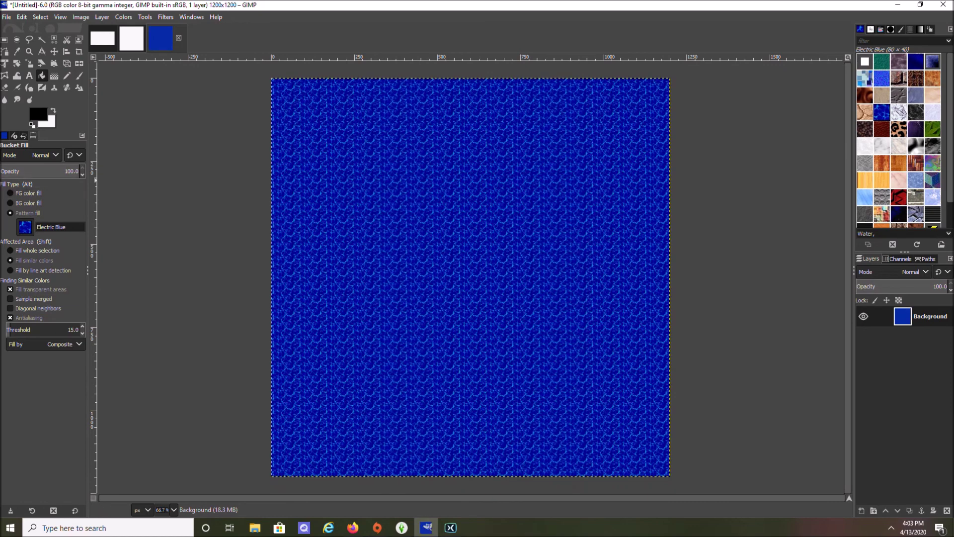
left_click(24, 136)
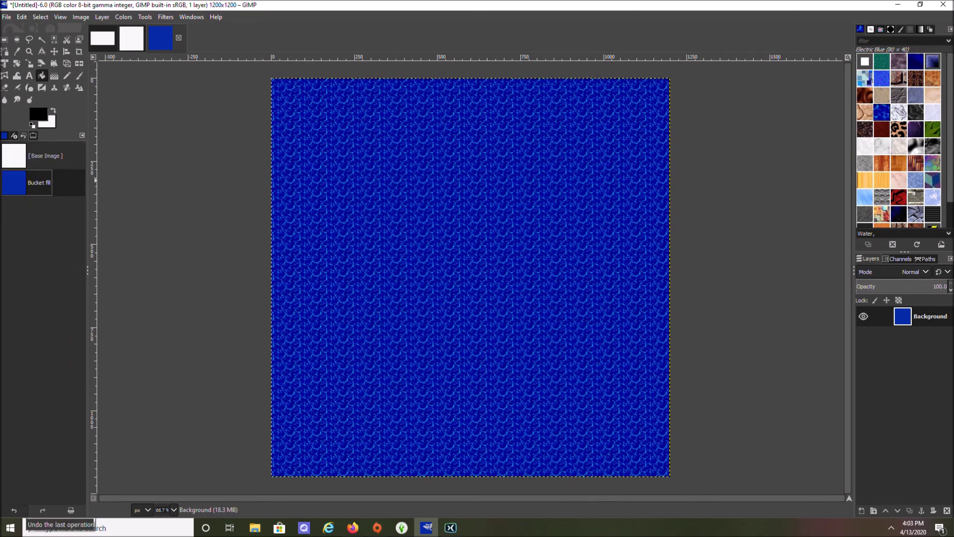
left_click(14, 510)
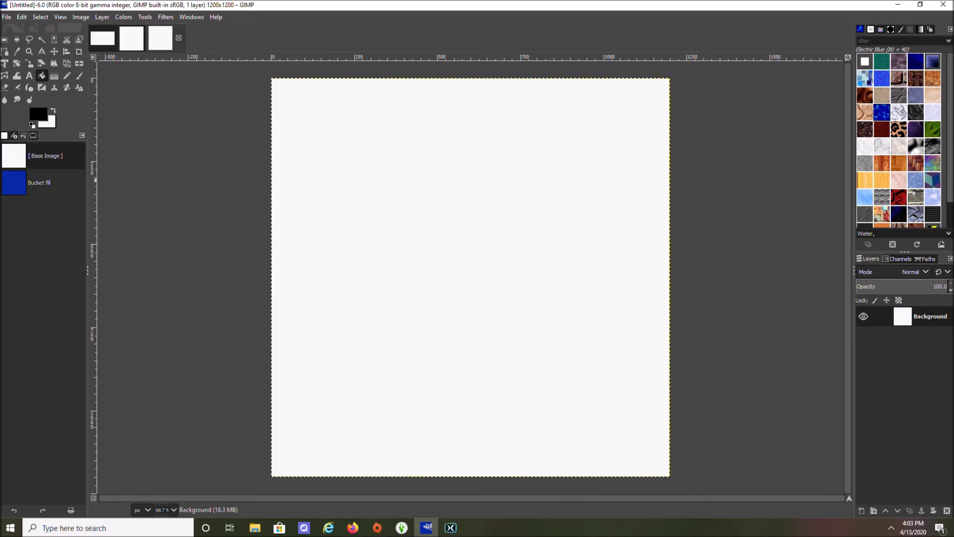
- Set the Bucket Fill opacity to 45.6, fill the canvas with the Electric Blue pattern, and undo the fill
left_click(4, 135)
left_click(38, 170)
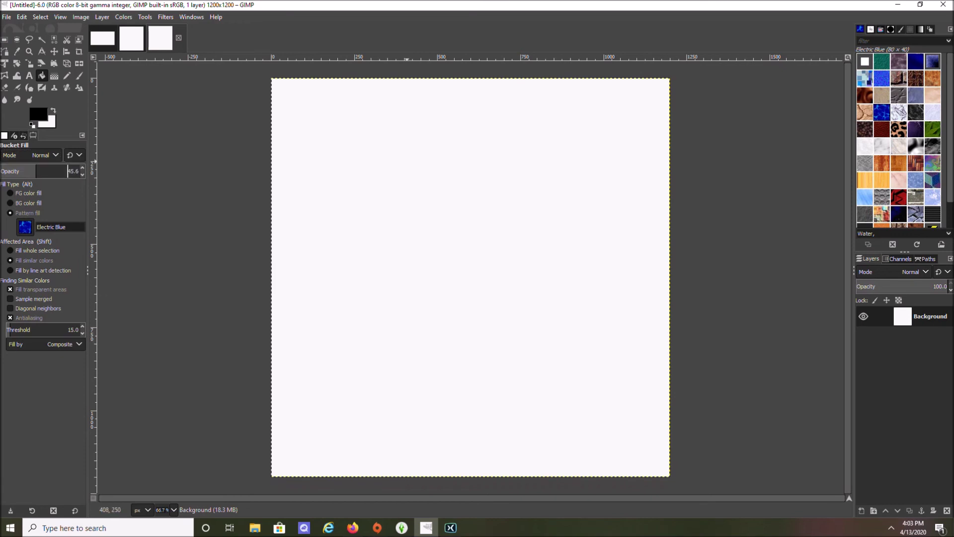
left_click(407, 161)
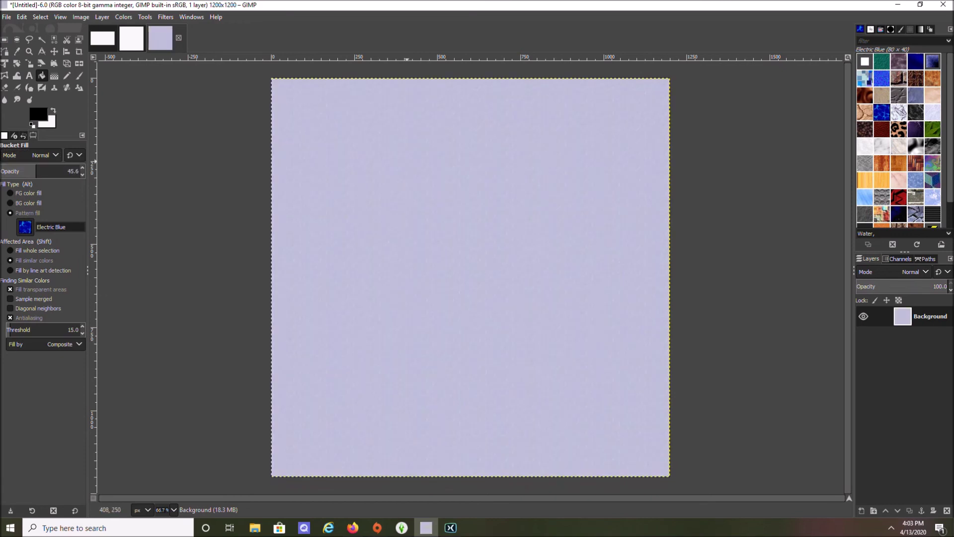
left_click(22, 135)
key("ctrl+z")
- Switch the Bucket Fill type to FG color fill and fill the 1200 × 1200 canvas with the black foreground color
left_click(4, 135)
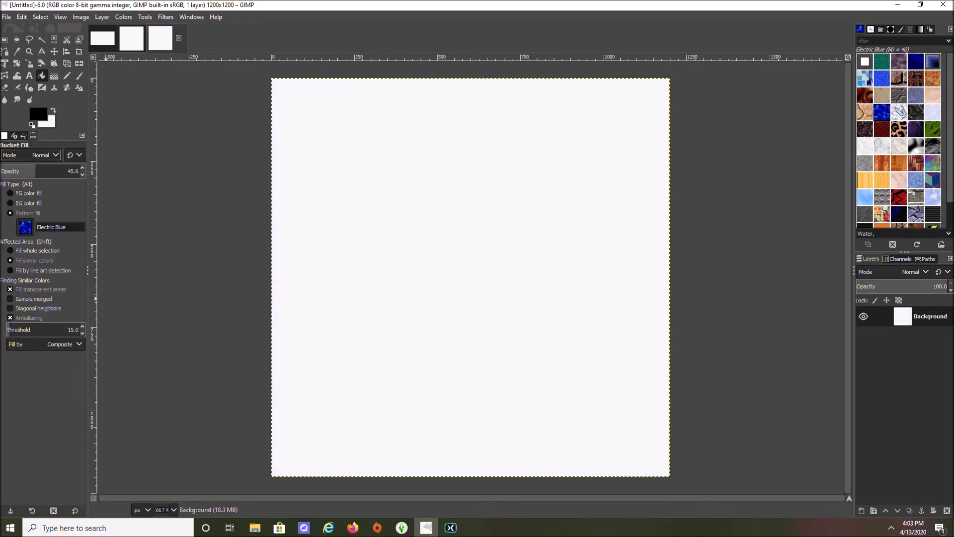
left_click(28, 193)
left_click(386, 178)
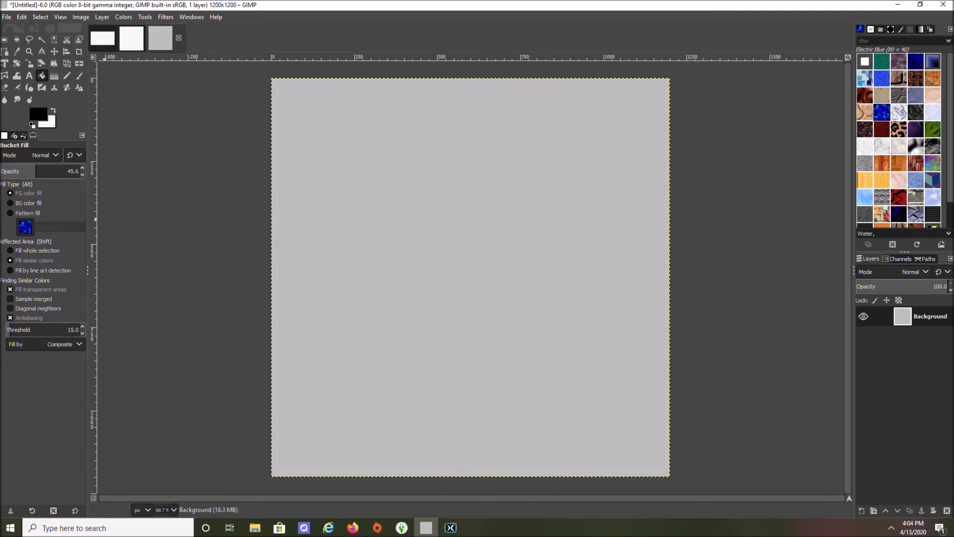
- Set the Bucket Fill opacity to 100 and fill the 1200 × 1200 canvas with the black foreground color
left_click(23, 135)
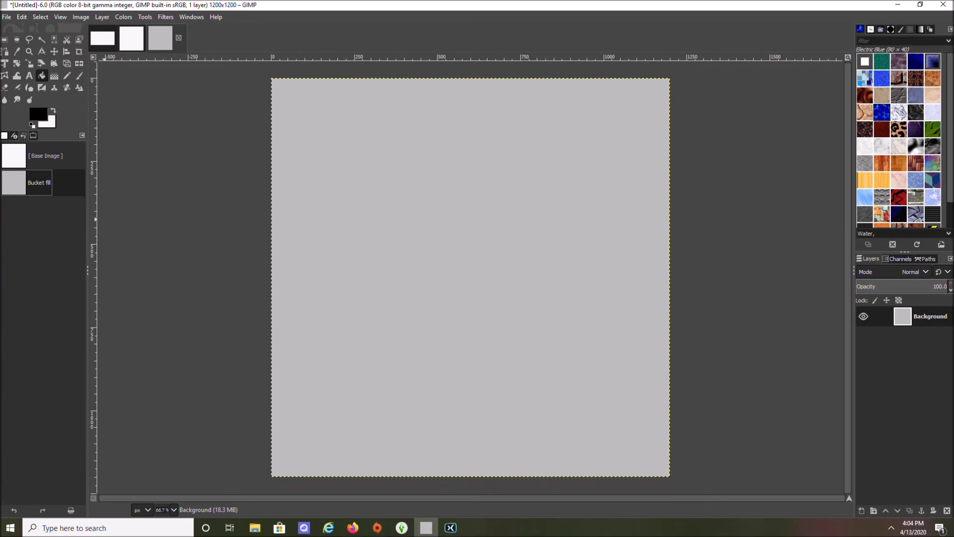
left_click(33, 135)
left_click_drag(36, 168, 83, 169)
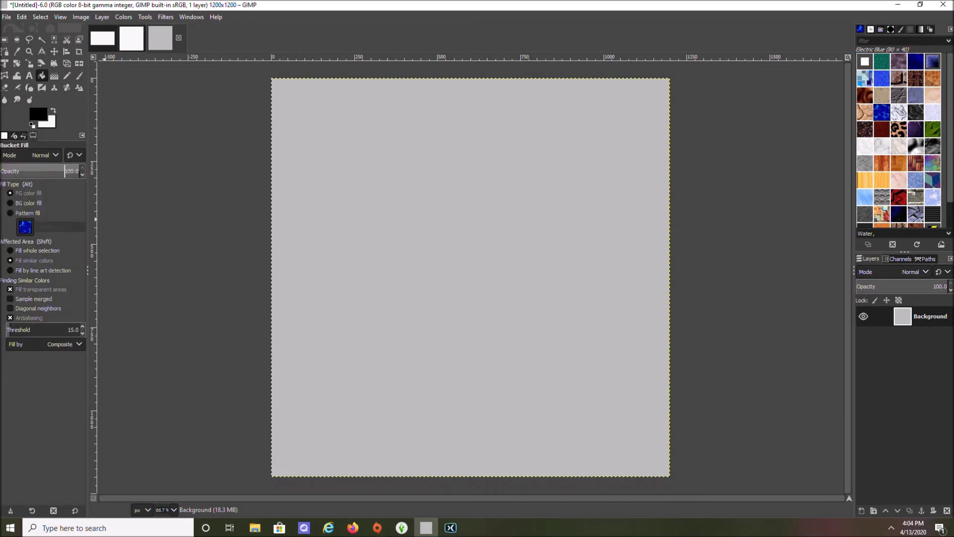
left_click(498, 159)
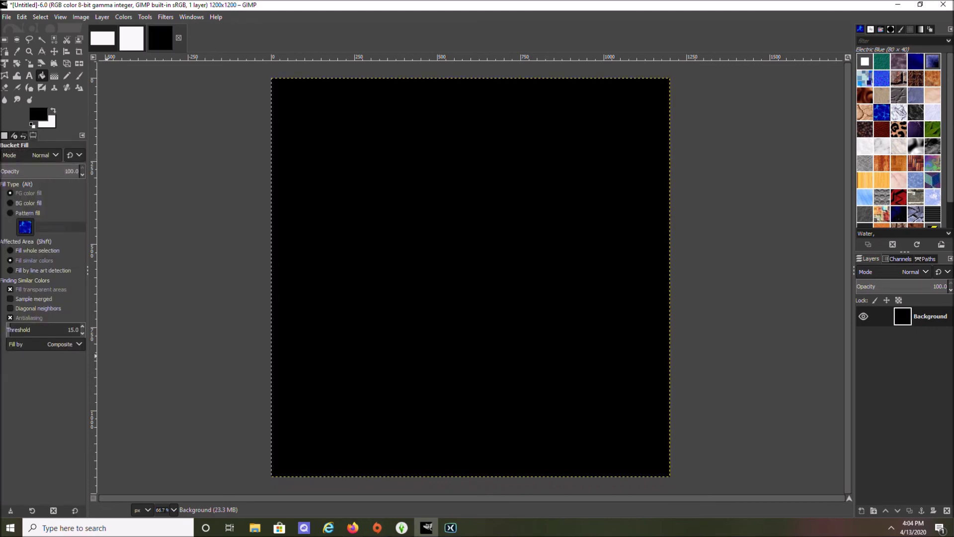
- Undo both foreground color fills on the 1200 × 1200 canvas through the undo history
left_click(23, 136)
left_click(14, 510)
left_click(14, 510)
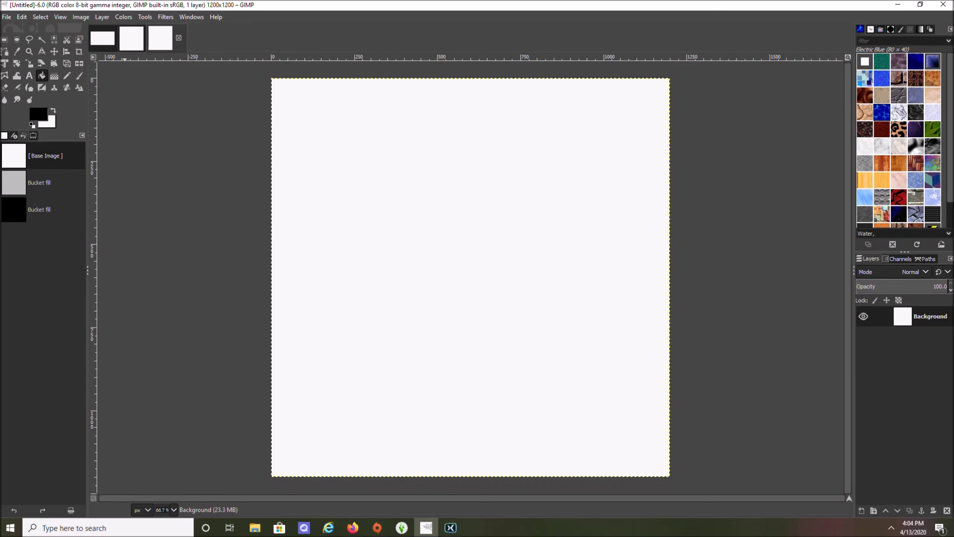
- Start opening an image and browse the Documents folder for suitable picture files
left_click(7, 17)
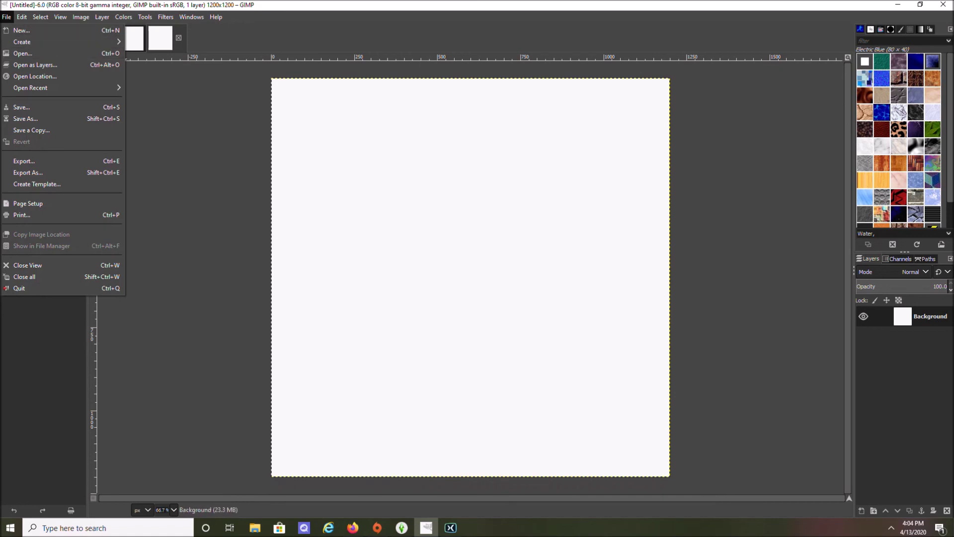
left_click(23, 53)
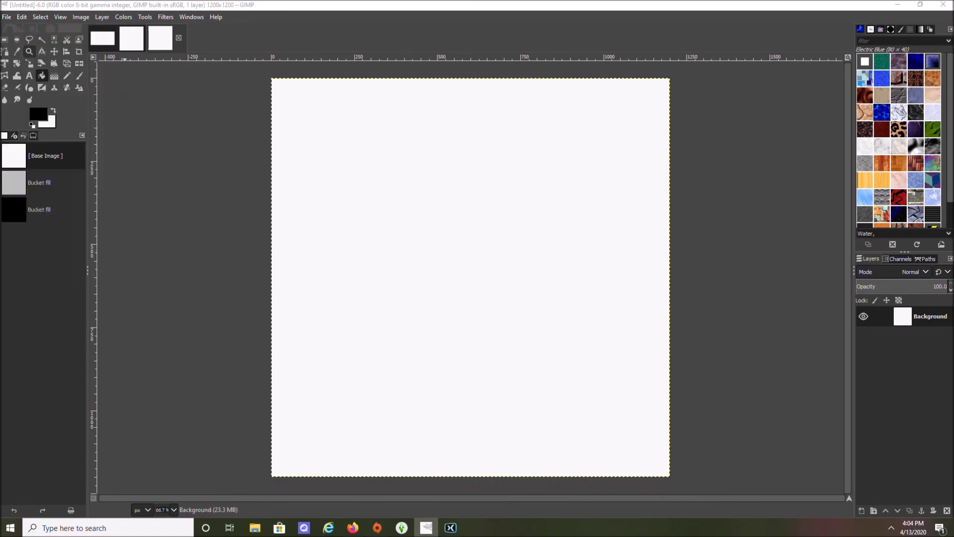
left_click(143, 244)
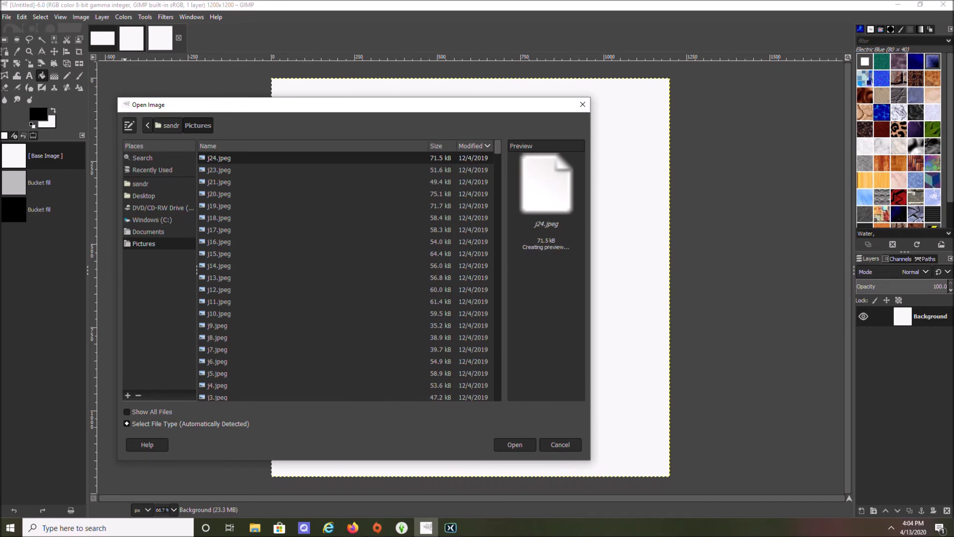
left_click(148, 232)
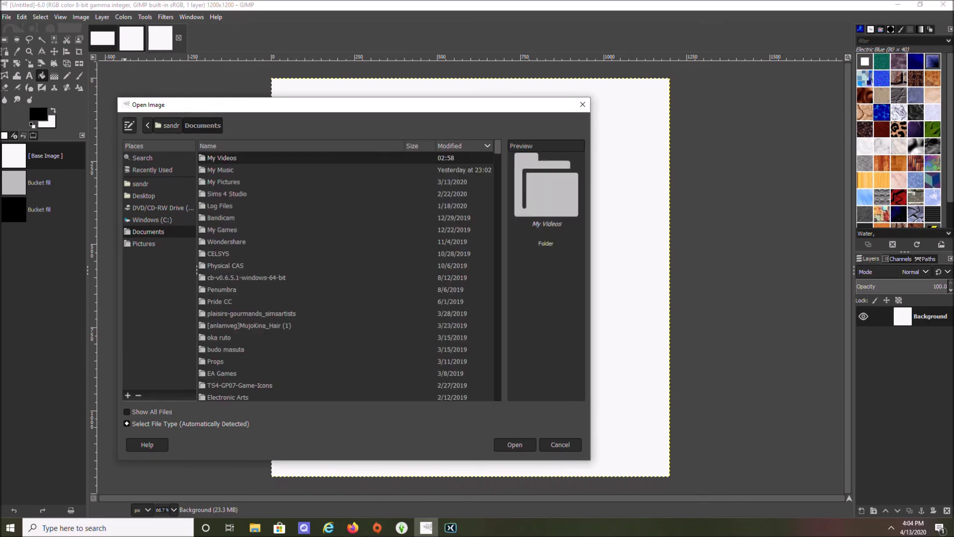
scroll(346, 276, "down", 5)
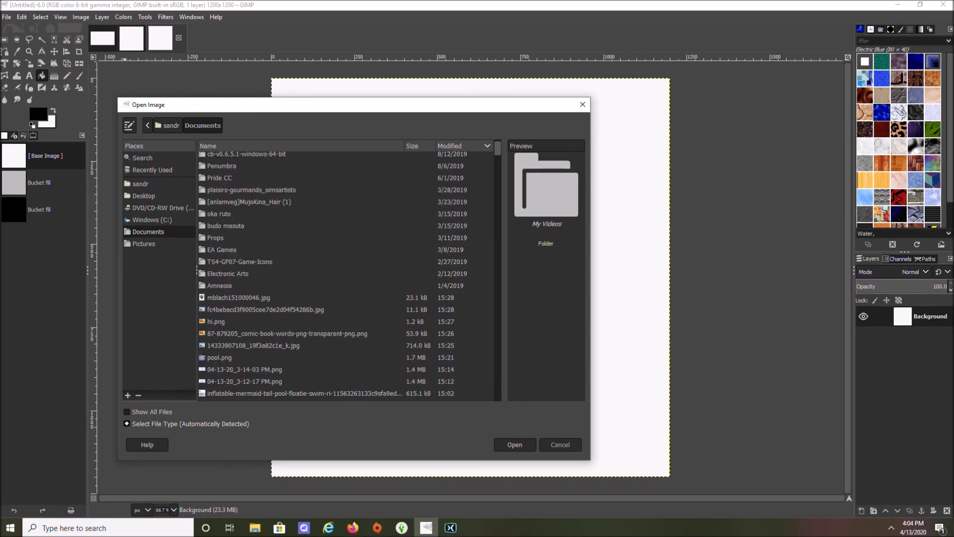
scroll(333, 276, "down", 1)
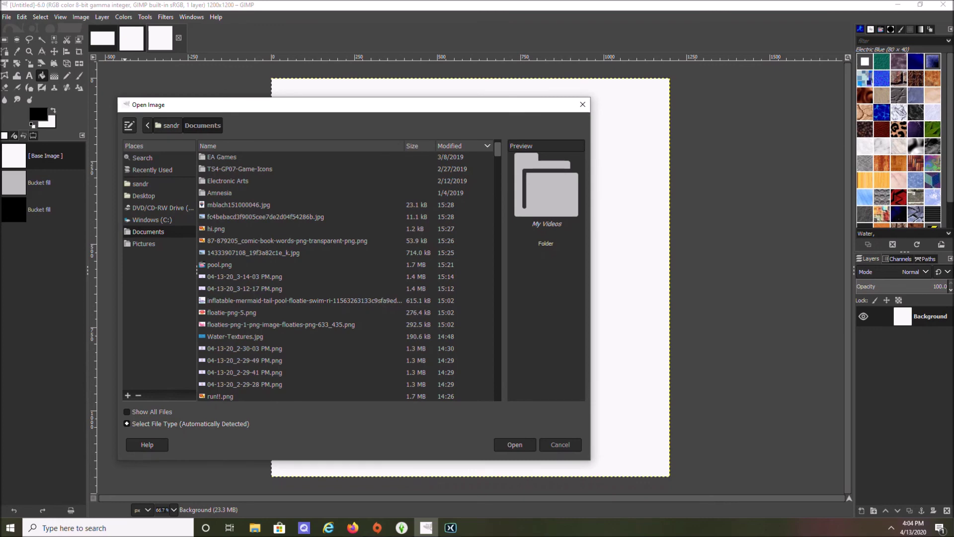
scroll(348, 276, "down", 2)
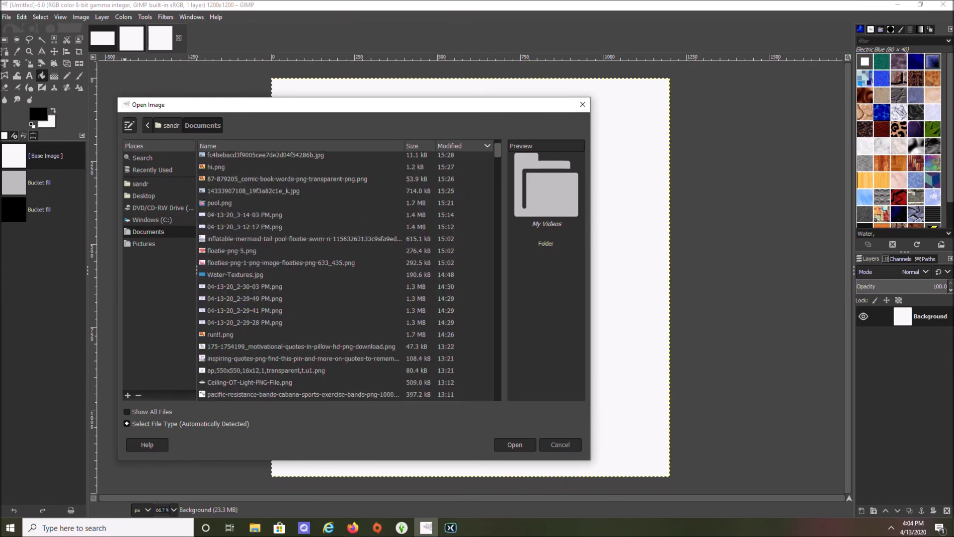
scroll(348, 276, "up", 2)
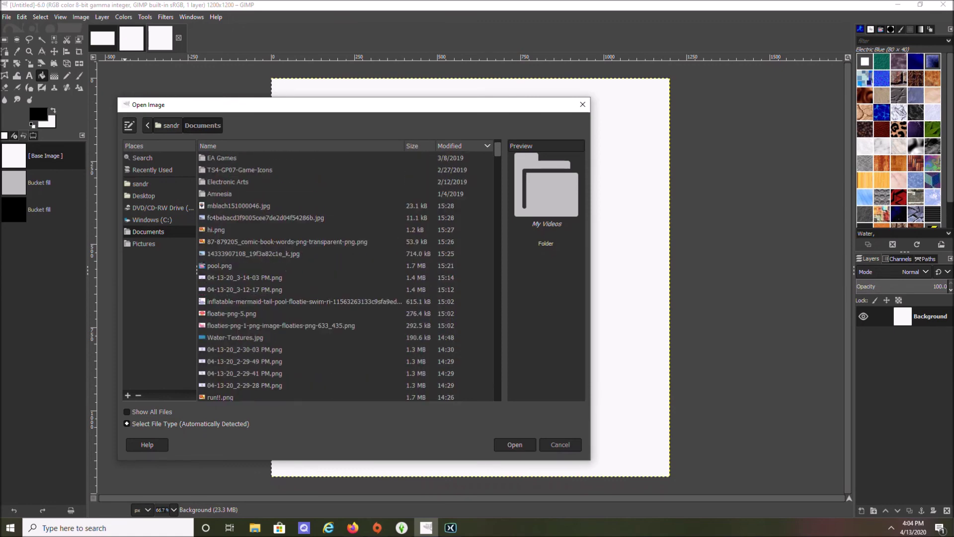
left_click(244, 290)
key("Up")
key("Up")
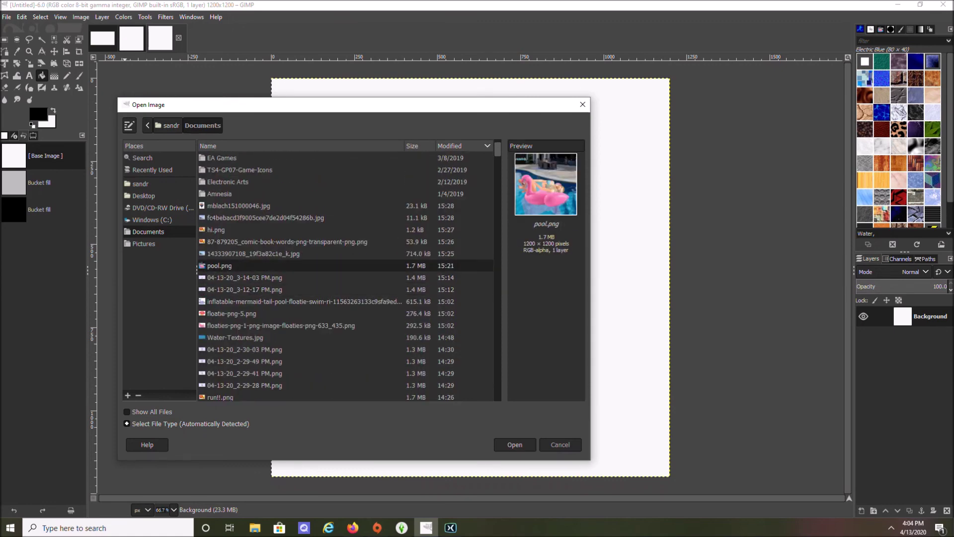
key("Up")
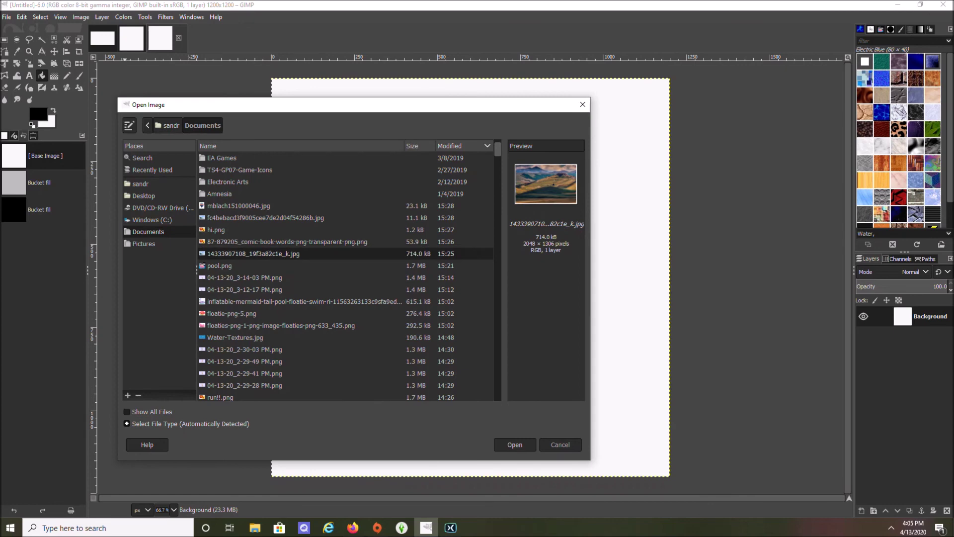
key("Up")
key("Up")
key("Up")
key("Up")
key("shift+Down")
key("shift+Down")
key("shift+Down")
key("shift+Down")
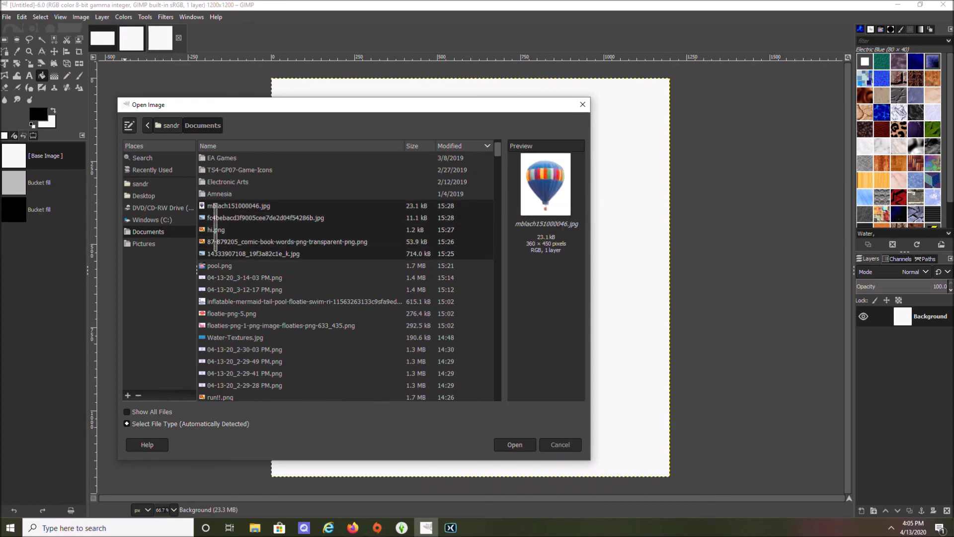
key("Return")
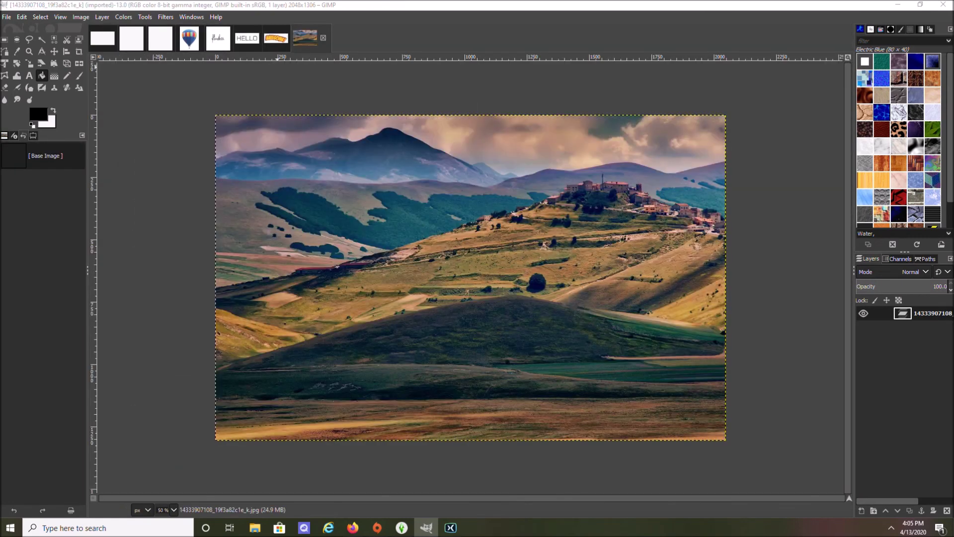
- Look through the newly opened word art, balloon and landscape images one after another
left_click(276, 38)
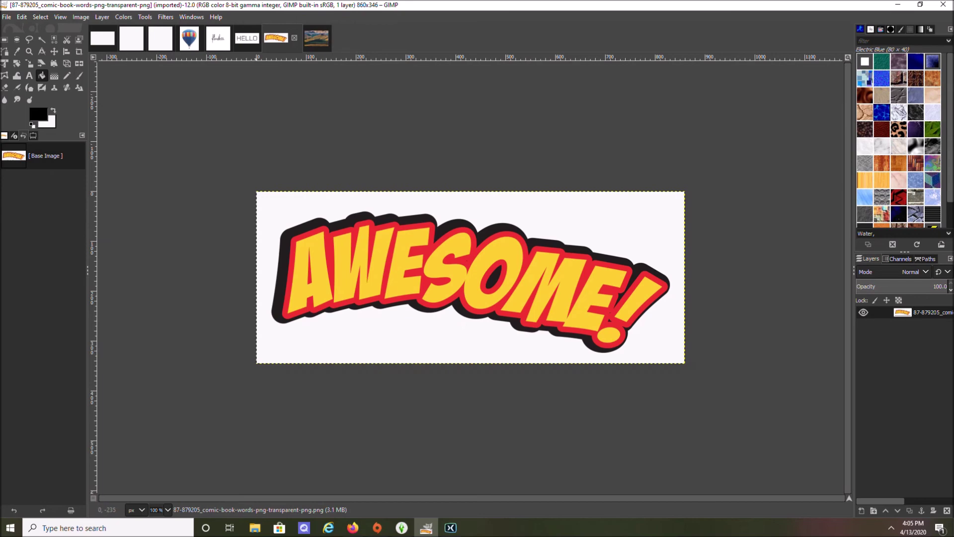
left_click(247, 39)
left_click(218, 38)
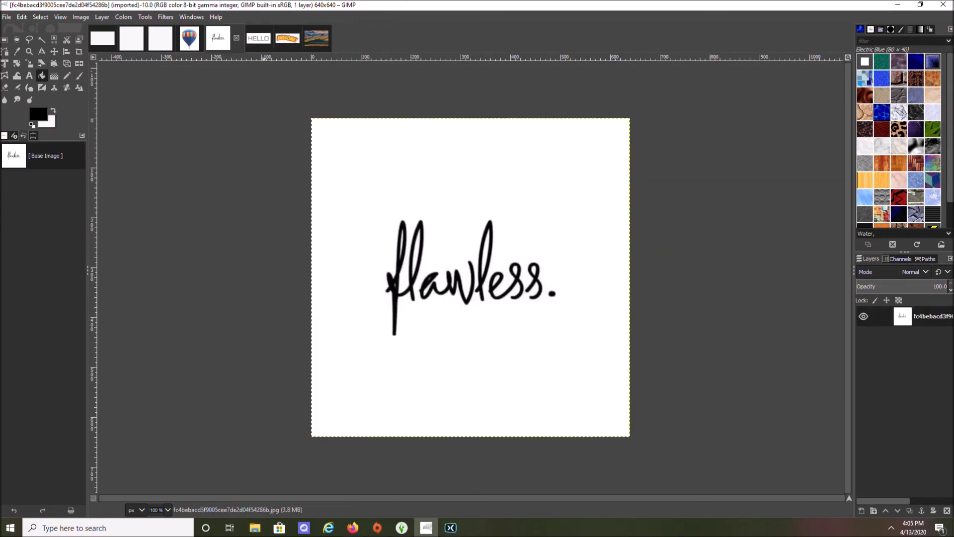
left_click(287, 38)
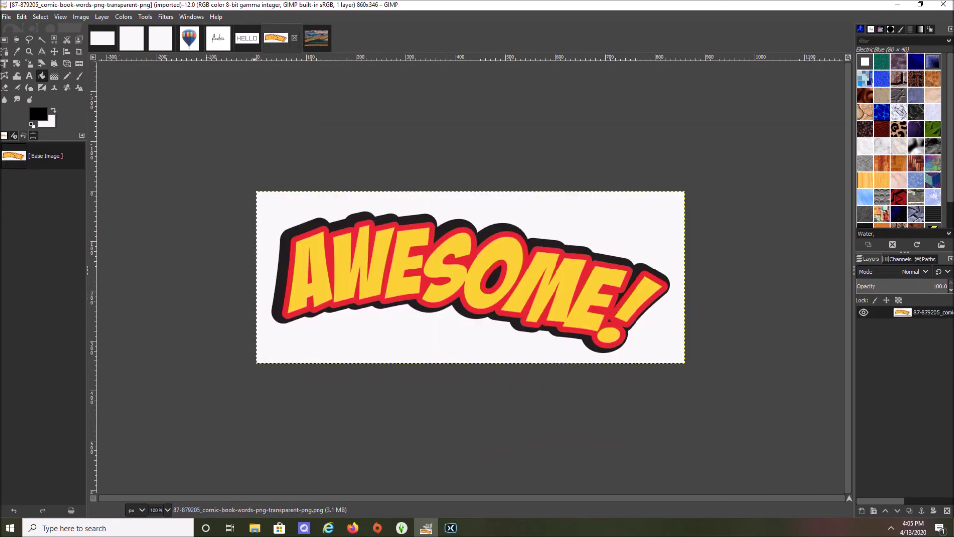
left_click(189, 38)
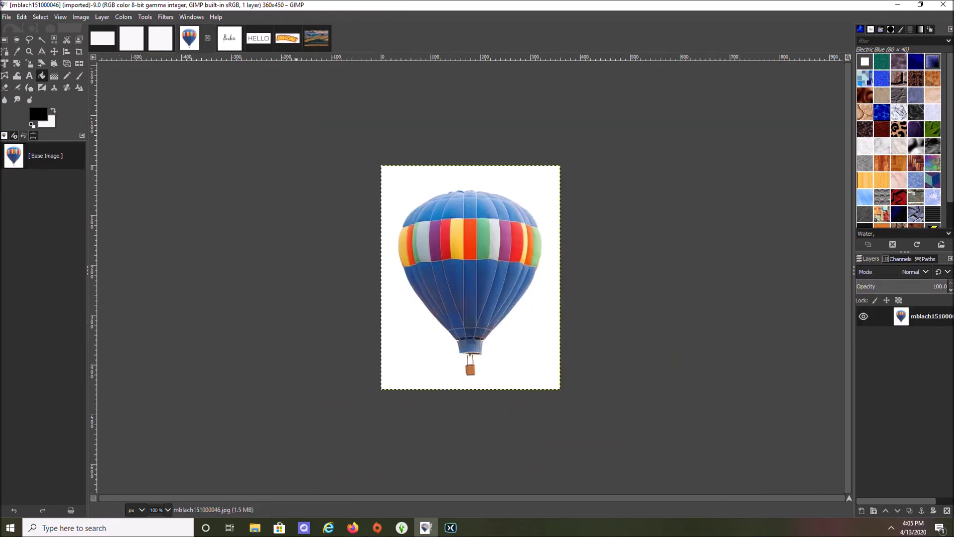
left_click(317, 39)
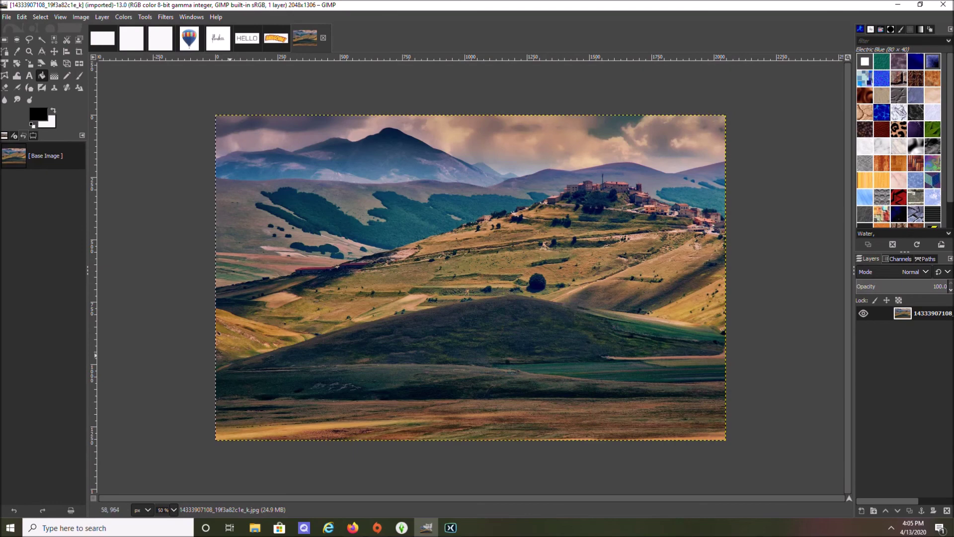
- Open all Sim screenshots from 04-13-20_12-43-27 PM.png through 04-13-20_12-40-48 PM.png together from the Documents folder
left_click(7, 17)
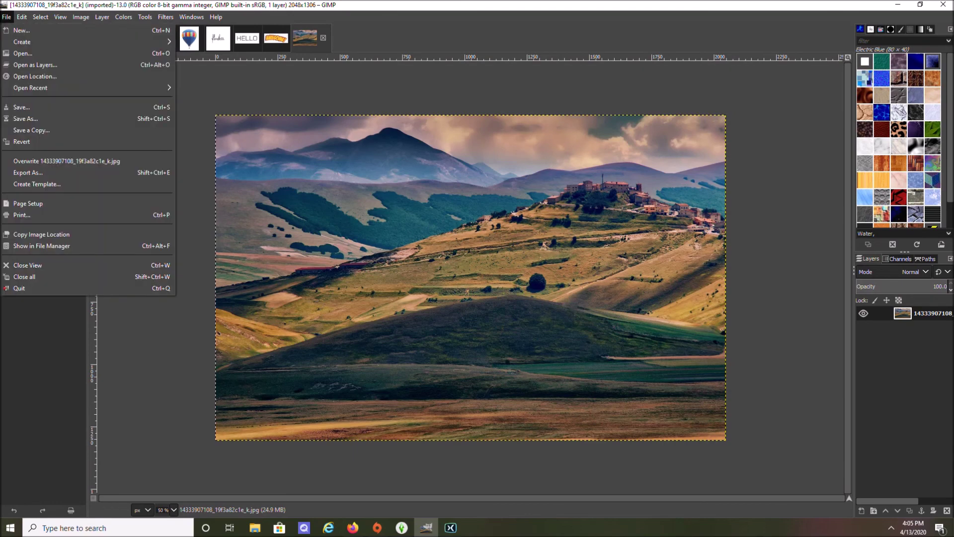
left_click(20, 54)
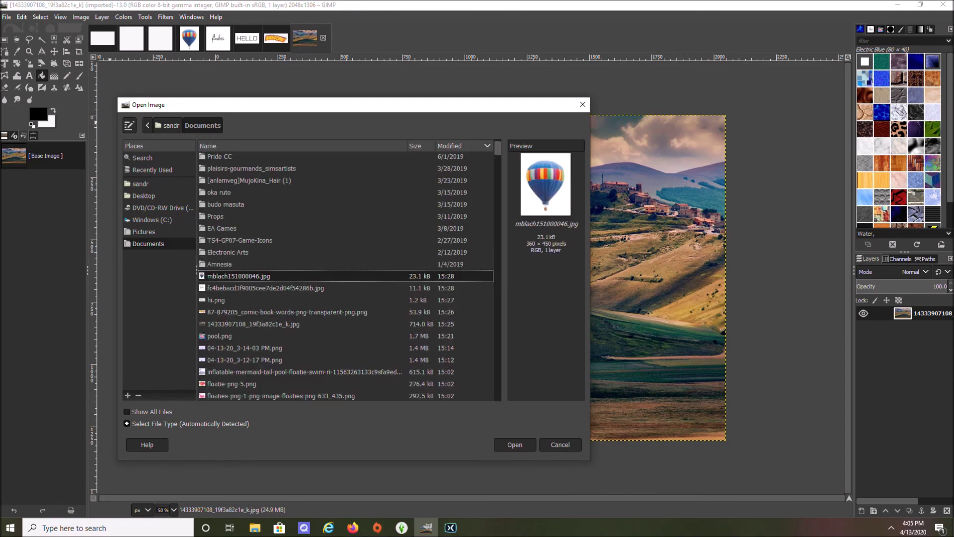
scroll(345, 275, "down", 8)
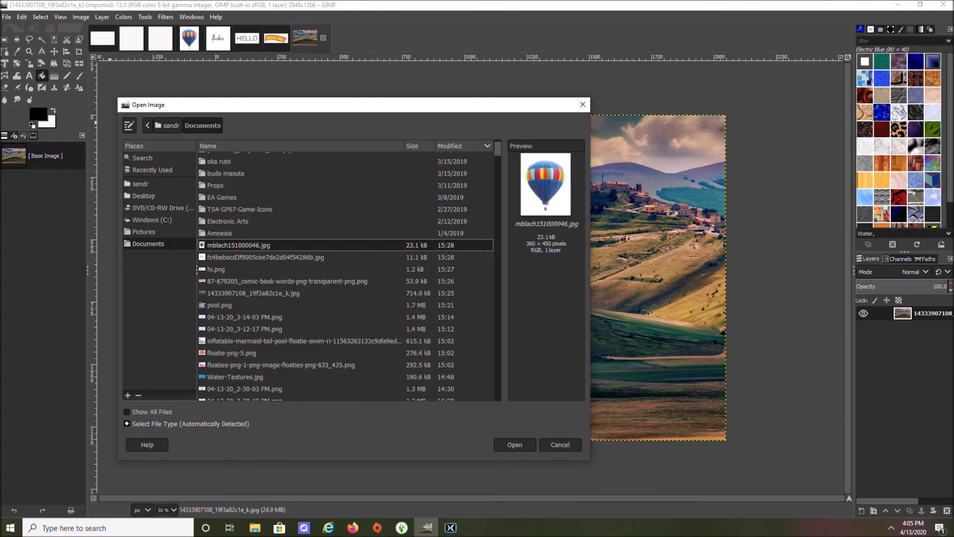
scroll(345, 275, "down", 5)
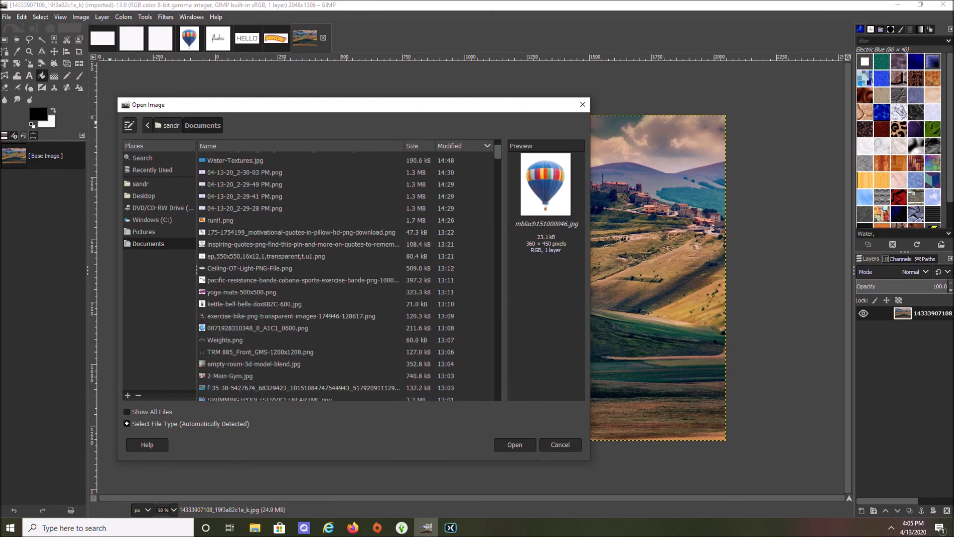
scroll(346, 276, "down", 4)
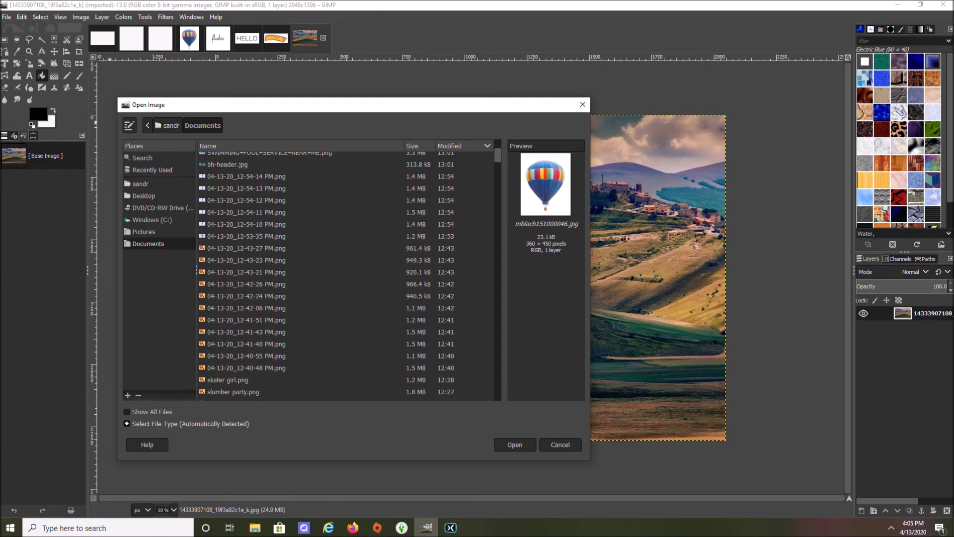
left_click(246, 368)
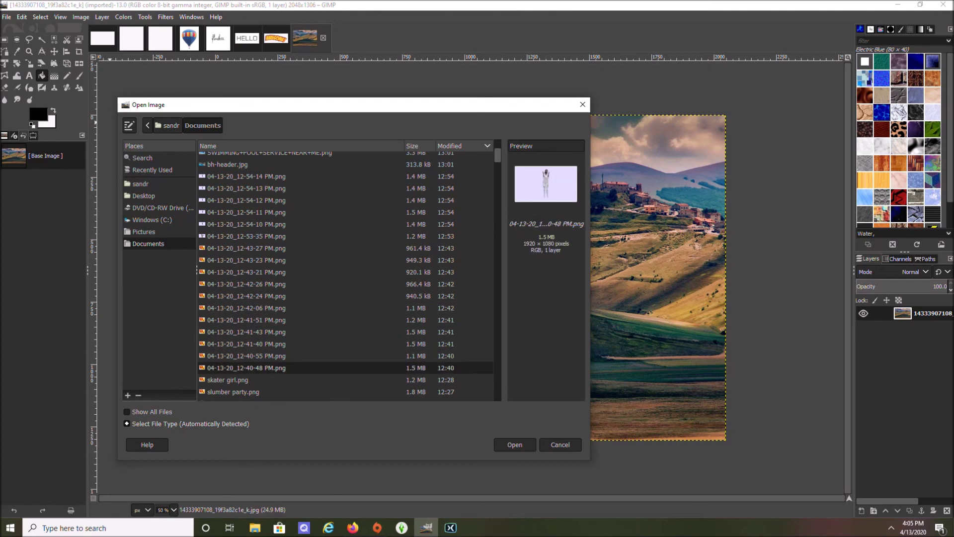
left_click_drag(247, 248, 247, 368)
left_click(515, 444)
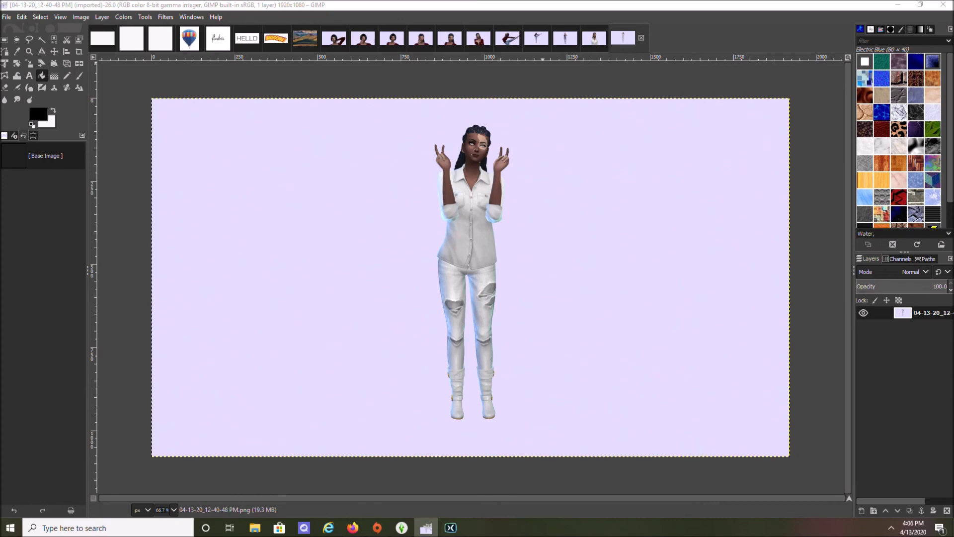
- Activate the Fuzzy Select tool and add an alpha channel to the layer of 04-13-20_12-40-48 PM.png
key("u")
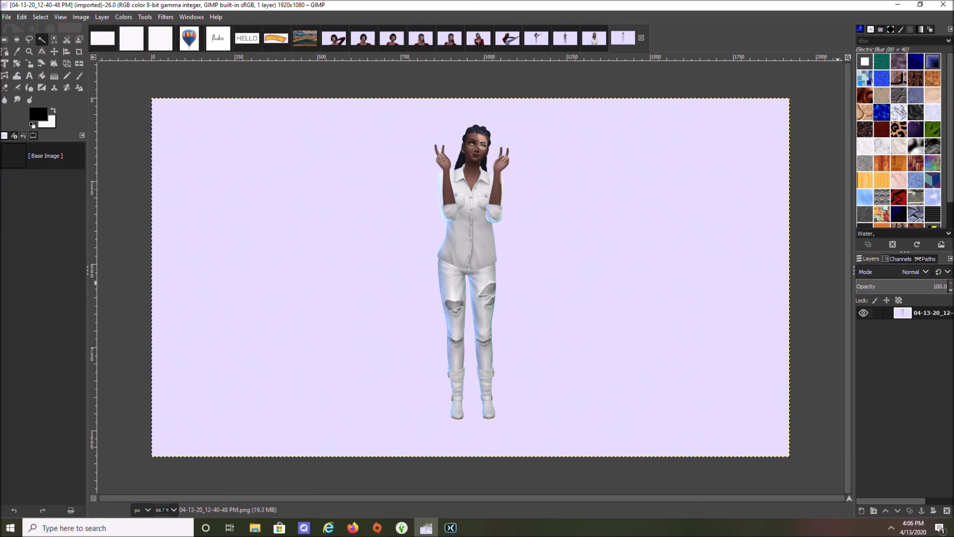
right_click(926, 313)
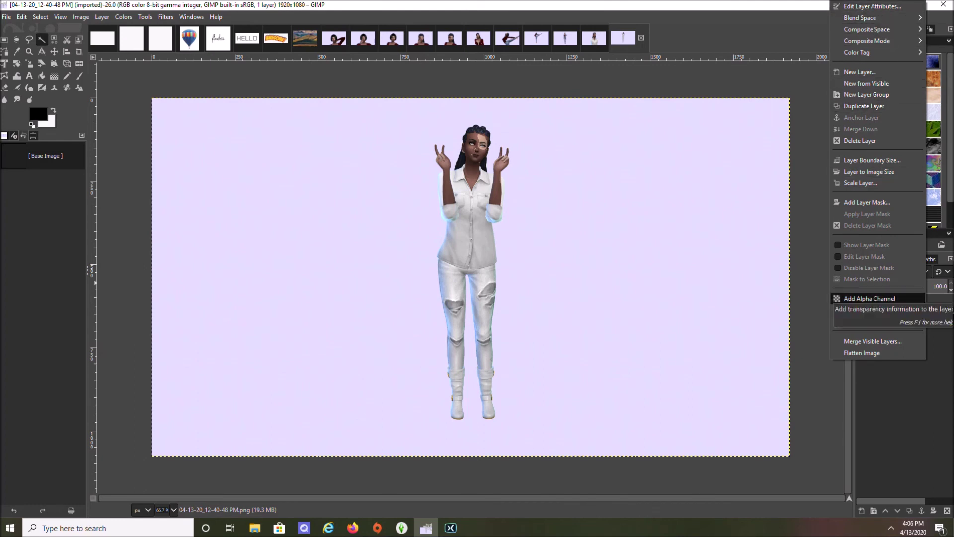
left_click(870, 298)
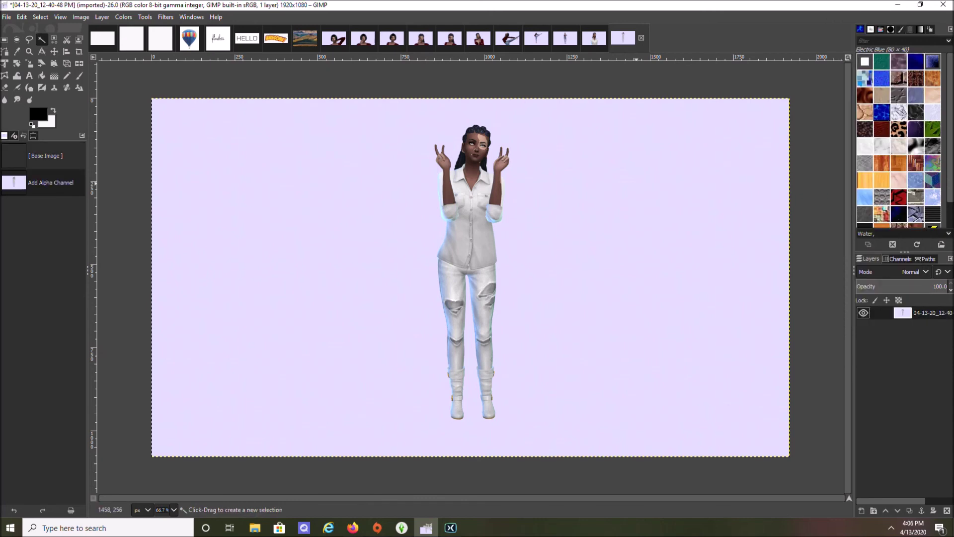
- Fuzzy-select the plain lavender background around the Sim, clear it to transparency, and undo the clearing
left_click(631, 191)
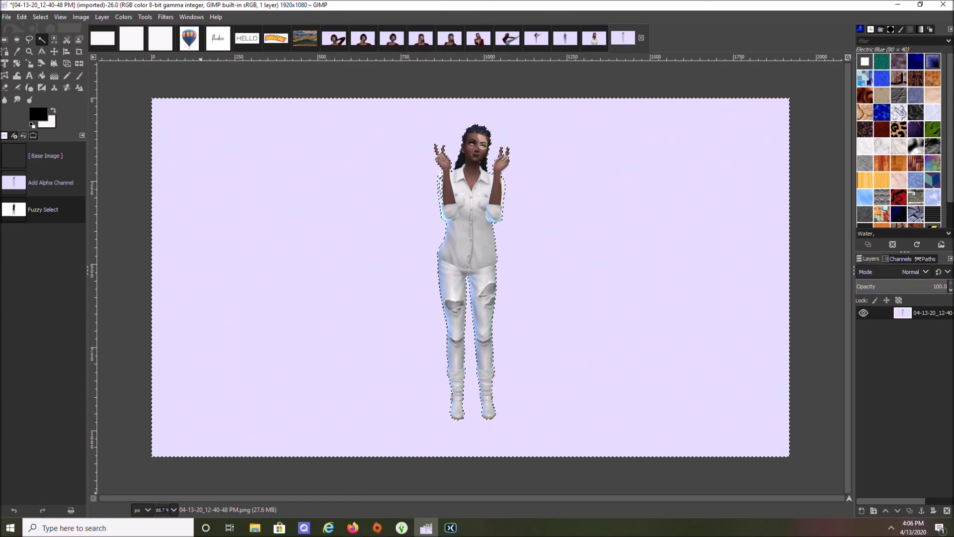
left_click(174, 509)
left_click(174, 509)
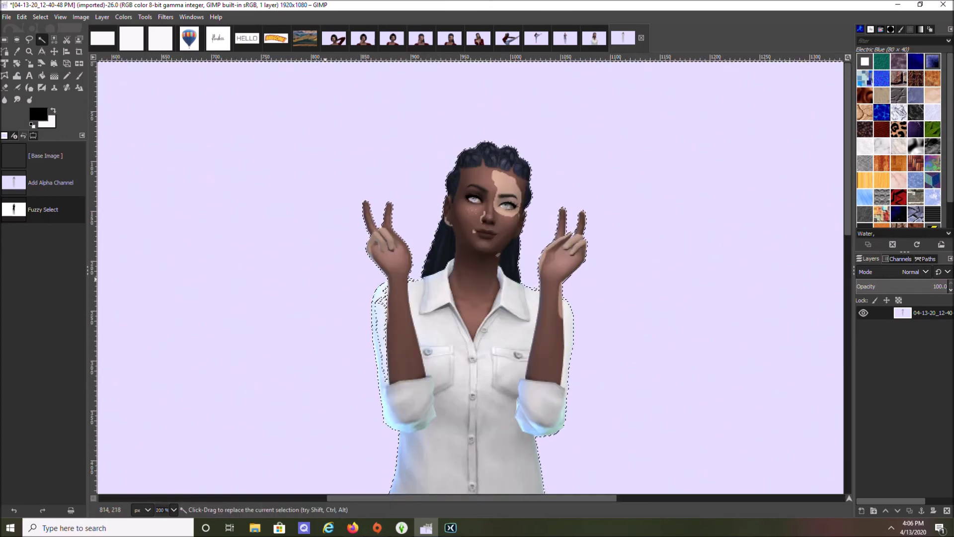
key("Delete")
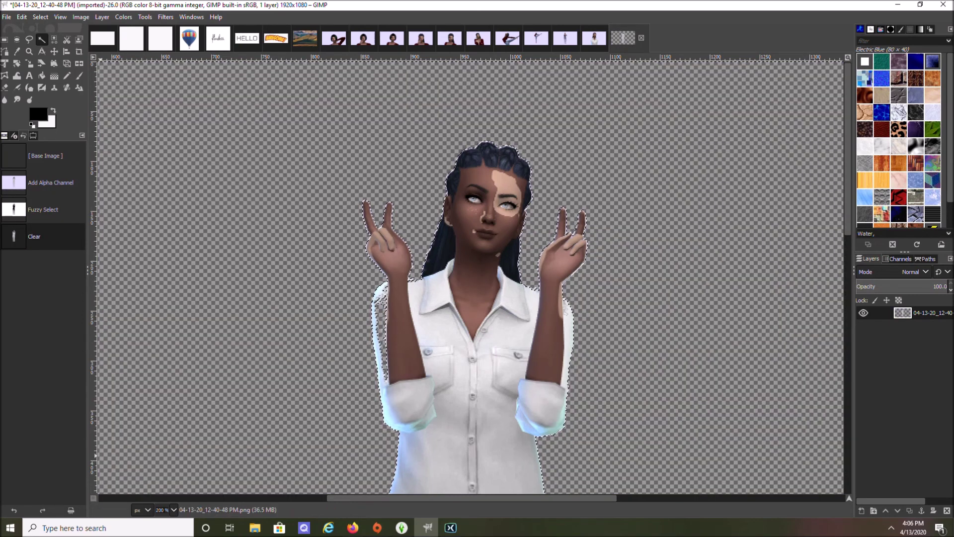
left_click(14, 510)
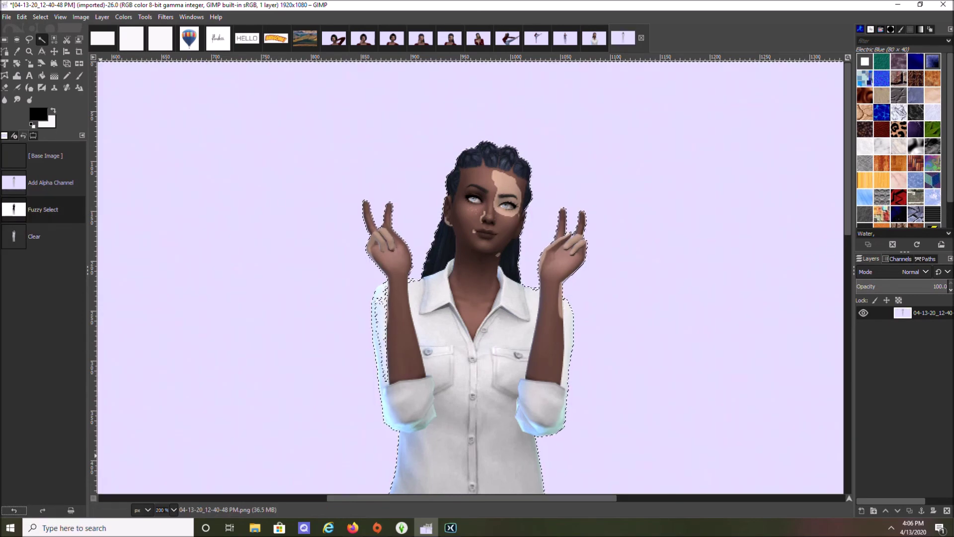
- Drop the current selection around the Sim by fuzzy-selecting the empty area outside the image
left_click(173, 509)
left_click(167, 461)
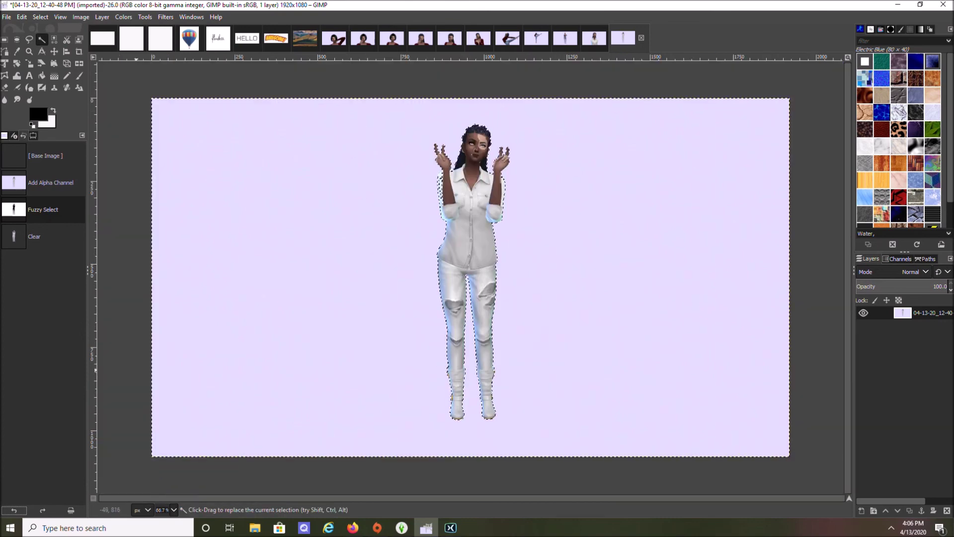
left_click(126, 313)
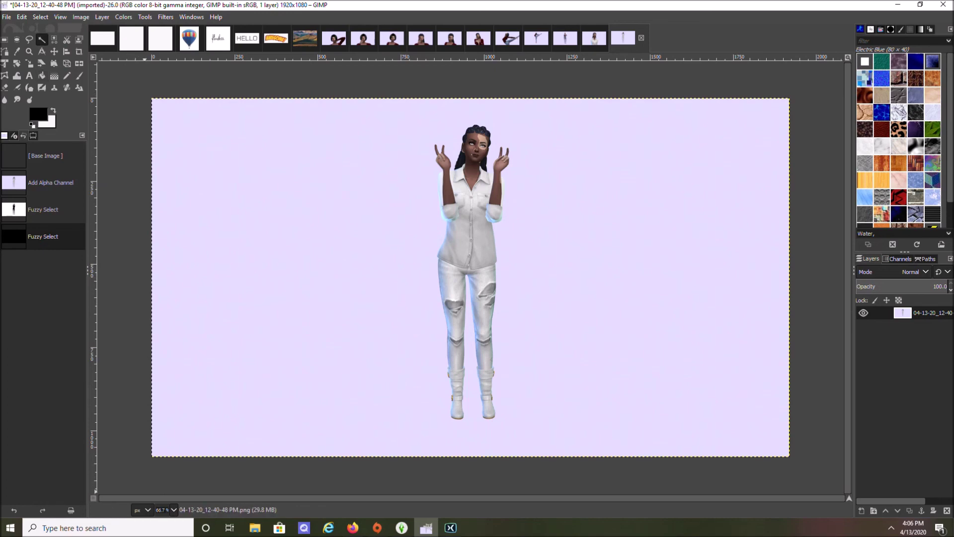
- Activate the Eraser tool and set its brush size to 5 for work close to the Sim's edges
left_click(173, 510)
left_click(168, 425)
scroll(470, 275, "up", 15)
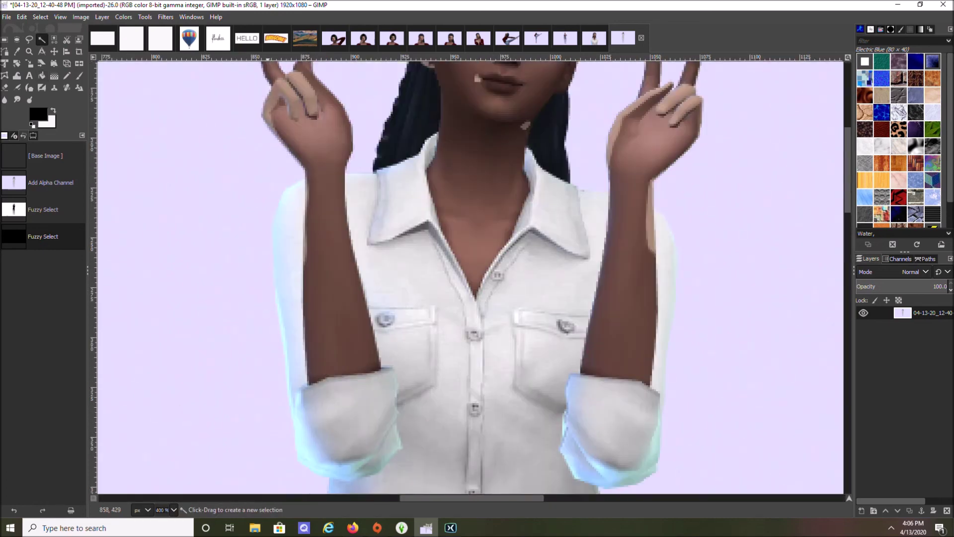
scroll(470, 276, "down", 6)
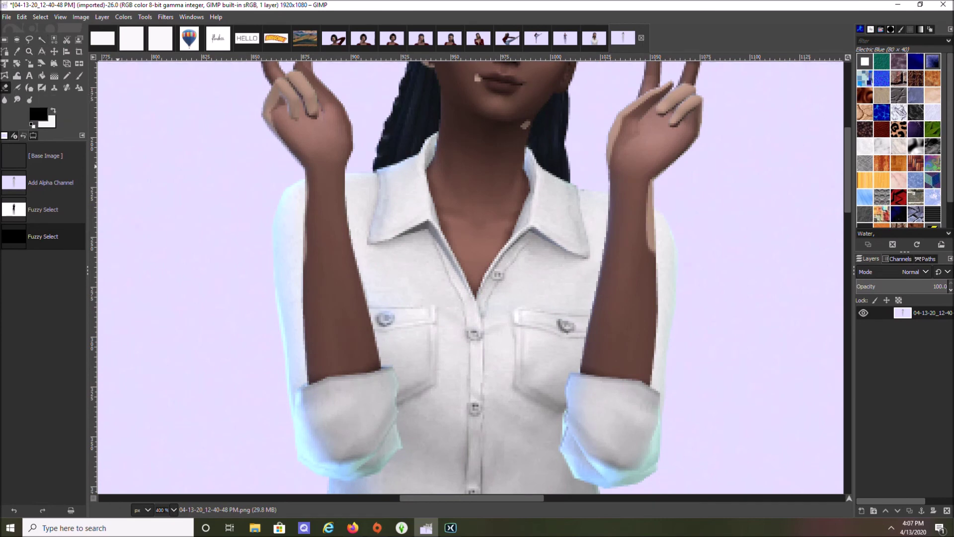
left_click(4, 135)
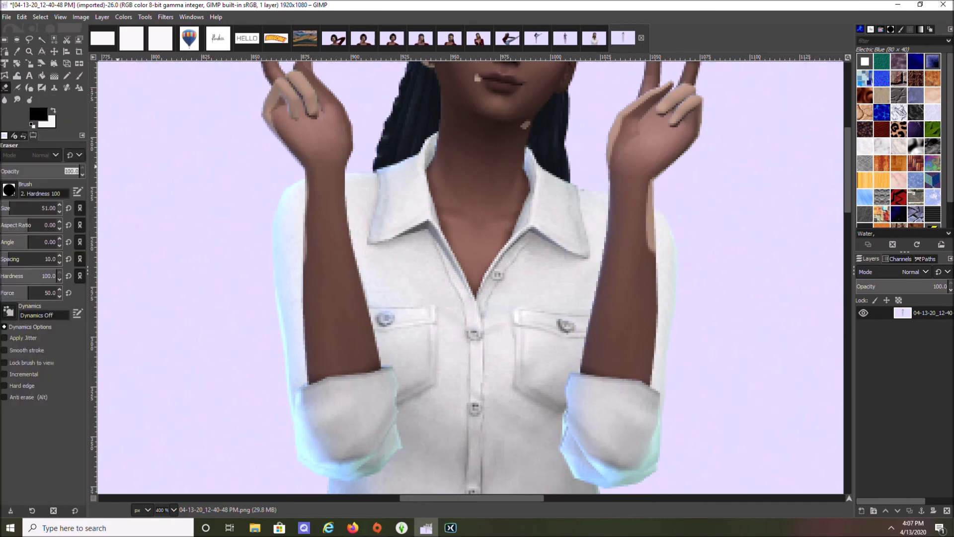
left_click(4, 204)
key("Down")
key("Down")
key("Down")
key("Down")
key("Down")
key("Down")
key("Down")
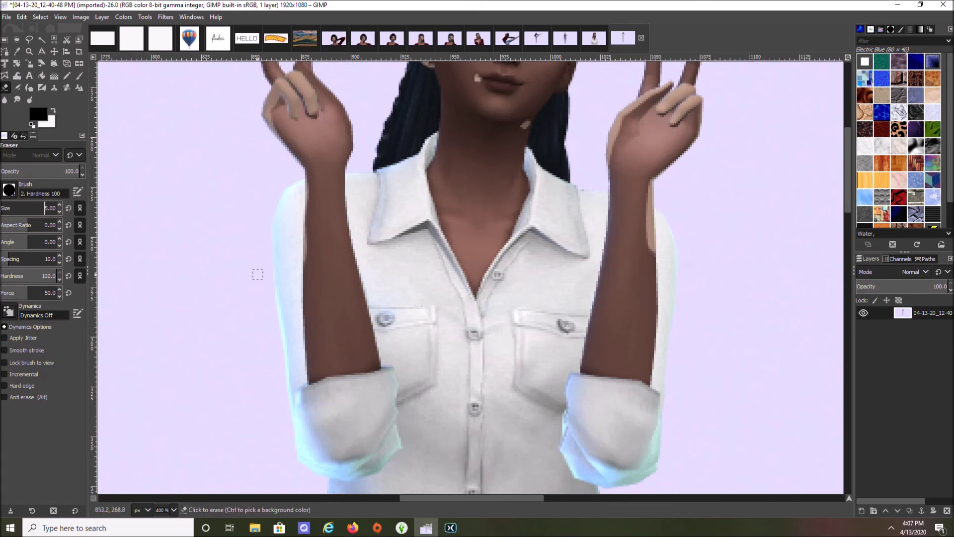
- Erase a narrow strip of background at 800% zoom along the Sim's right shoulder and down the outside of the upper sleeve
left_click(174, 509)
left_click(168, 413)
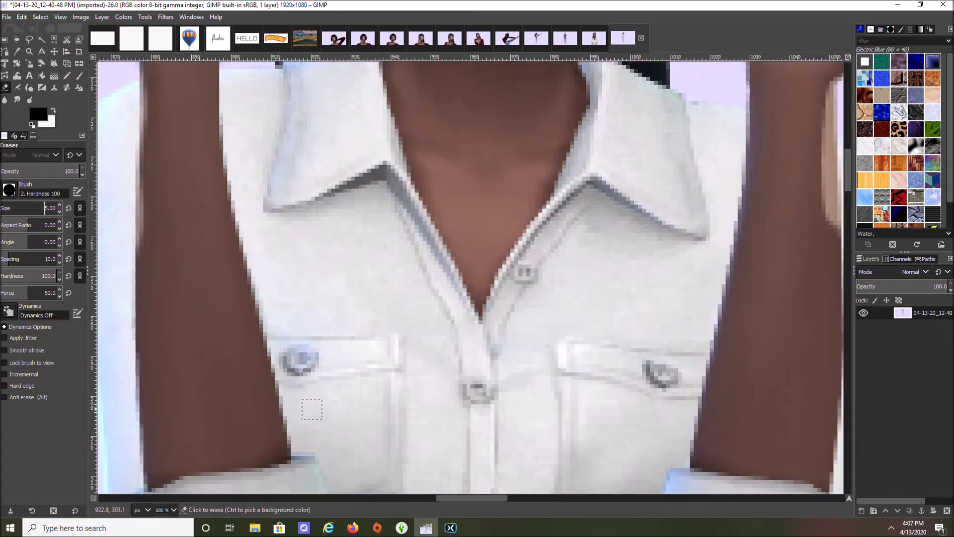
scroll(428, 424, "left", 8)
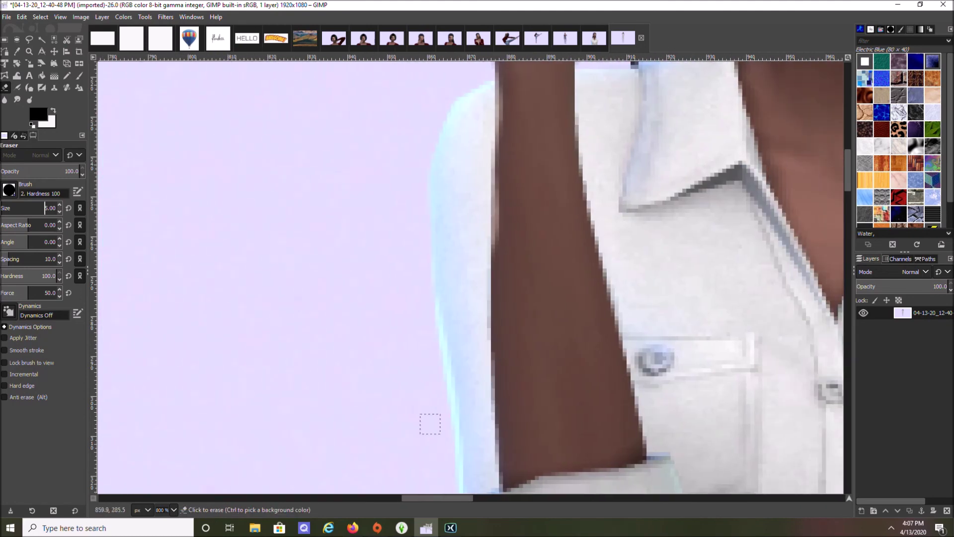
scroll(422, 368, "up", 3)
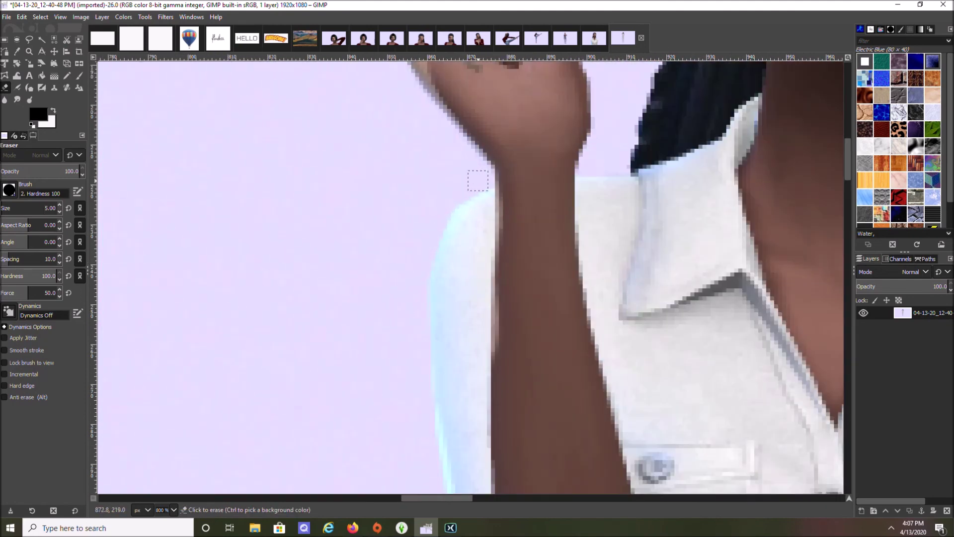
left_click(482, 181)
mouse_move(482, 180)
left_mouse_down()
mouse_move(444, 199)
mouse_move(427, 233)
left_mouse_up()
left_click_drag(427, 247, 416, 306)
scroll(396, 187, "down", 4)
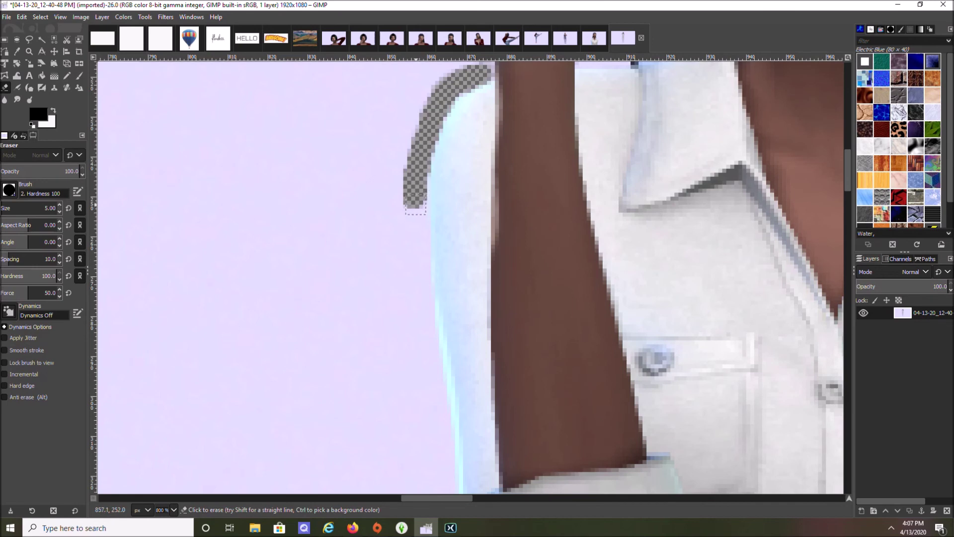
left_click_drag(417, 208, 418, 338)
- Continue the erased strip down the outside of the Sim's right sleeve to beside the rolled cuff
scroll(416, 251, "up", 5)
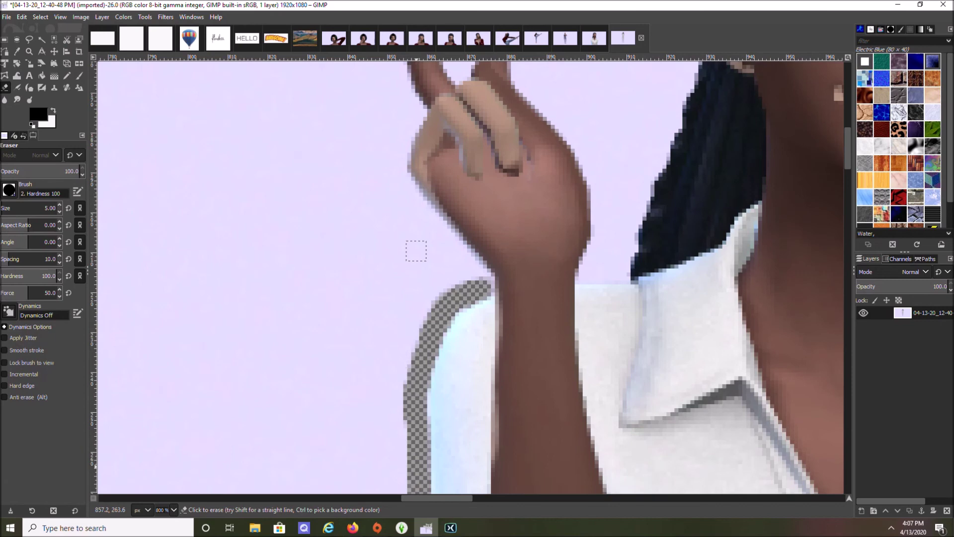
scroll(429, 158, "down", 10)
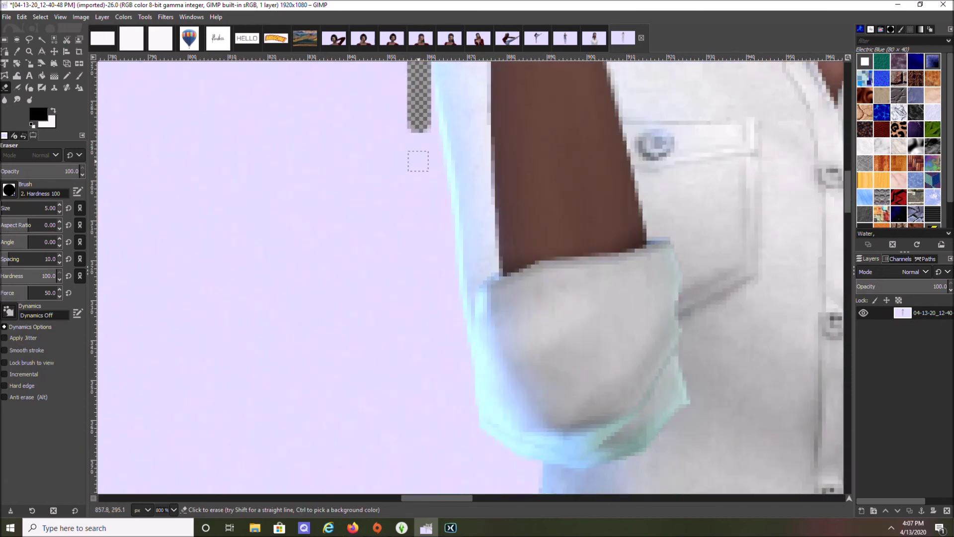
left_click_drag(430, 117, 425, 93)
mouse_move(422, 127)
left_mouse_down()
mouse_move(443, 272)
mouse_move(420, 142)
mouse_move(416, 230)
left_mouse_up()
scroll(416, 230, "down", 3)
mouse_move(450, 177)
left_mouse_down()
mouse_move(463, 304)
mouse_move(470, 276)
mouse_move(453, 255)
left_mouse_up()
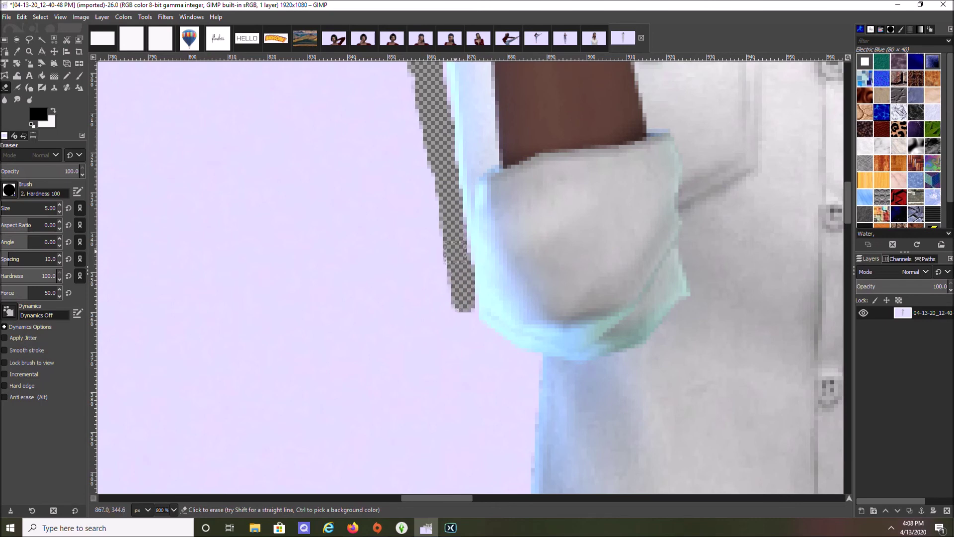
- Erase the background around the underside of the right cuff and a short stretch down the shirt's side
scroll(452, 248, "down", 3)
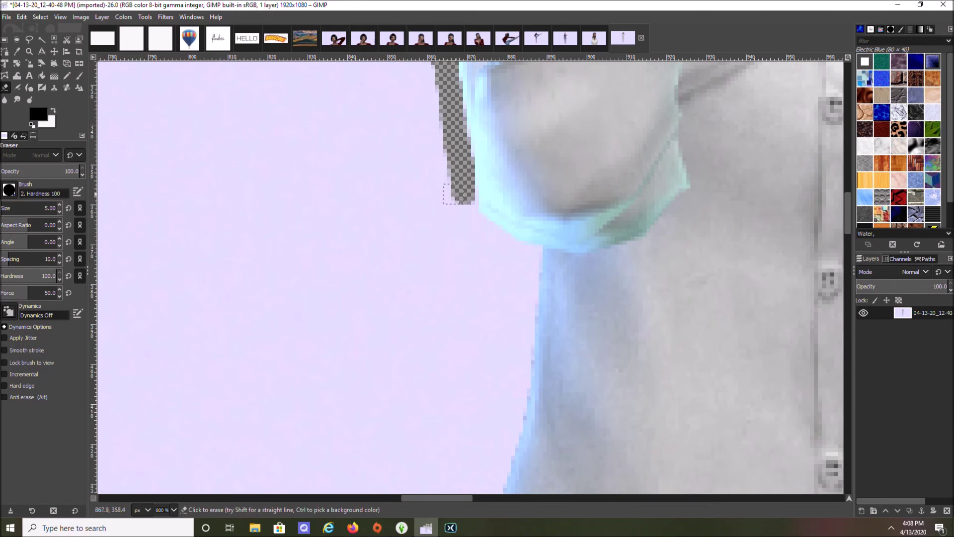
mouse_move(464, 206)
left_mouse_down()
mouse_move(475, 233)
mouse_move(535, 257)
left_mouse_up()
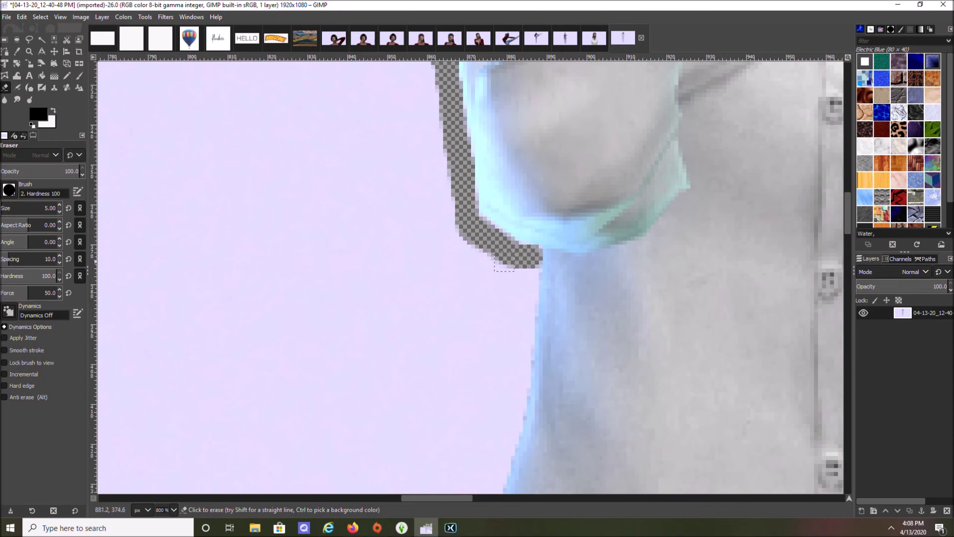
left_click_drag(525, 272, 522, 298)
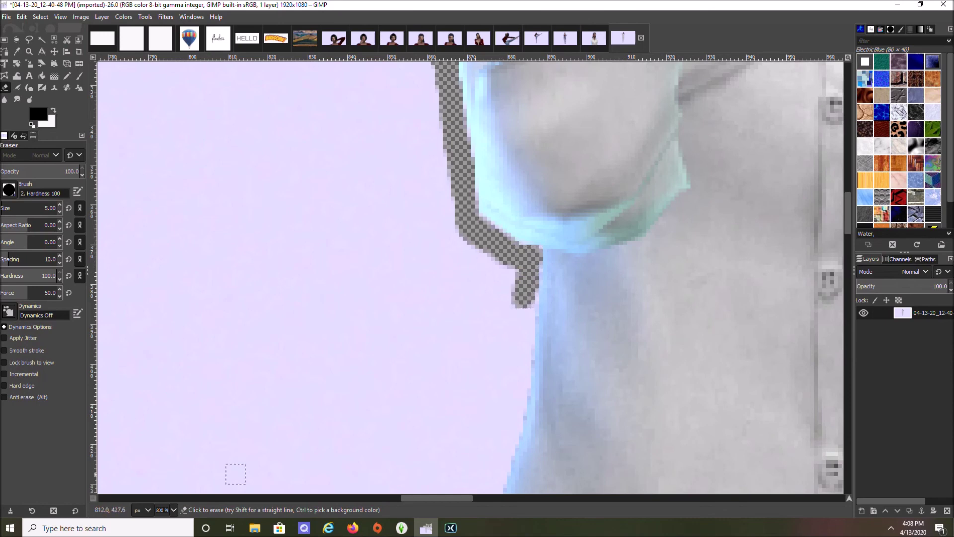
- Fuzzy-select the lavender background around the Sim, clear it to transparency, and drop the selection
left_click(173, 510)
left_click(167, 461)
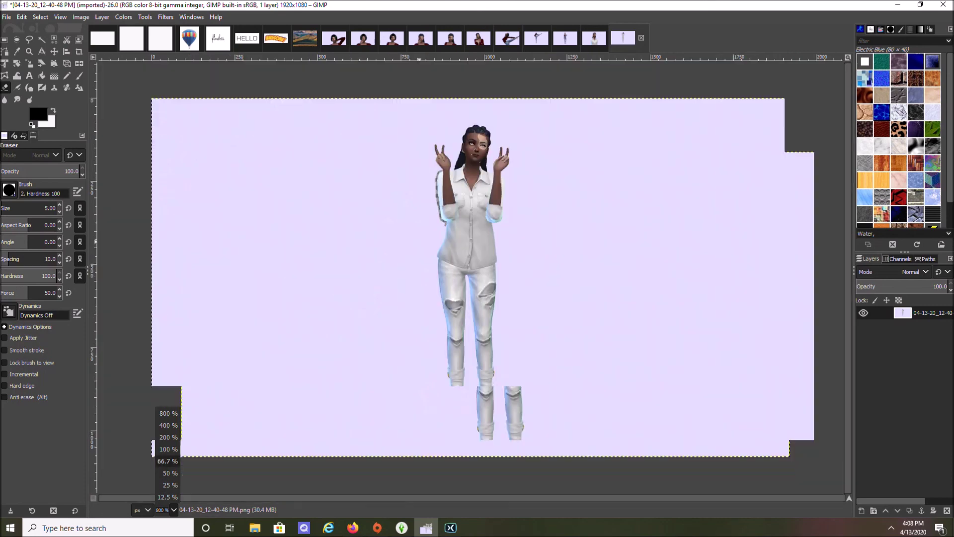
key("u")
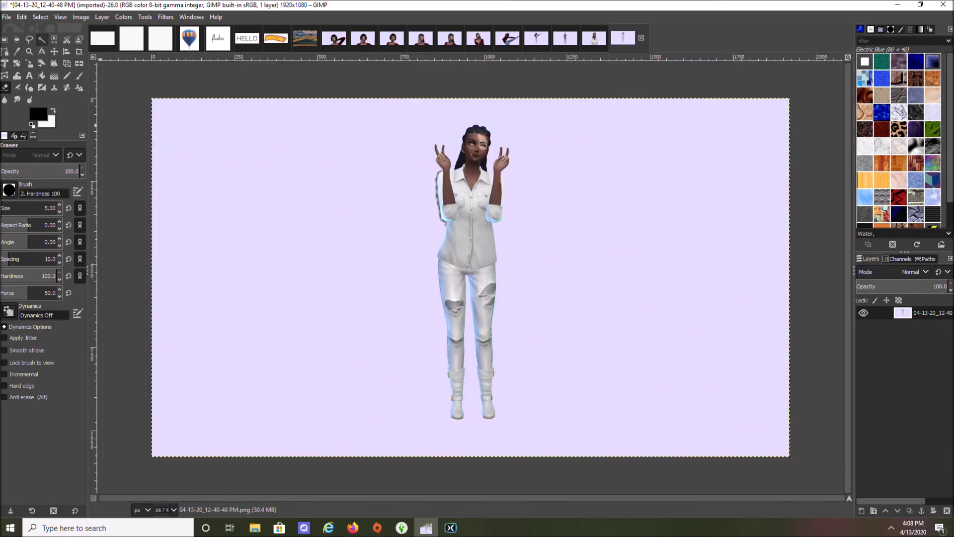
left_click(345, 233)
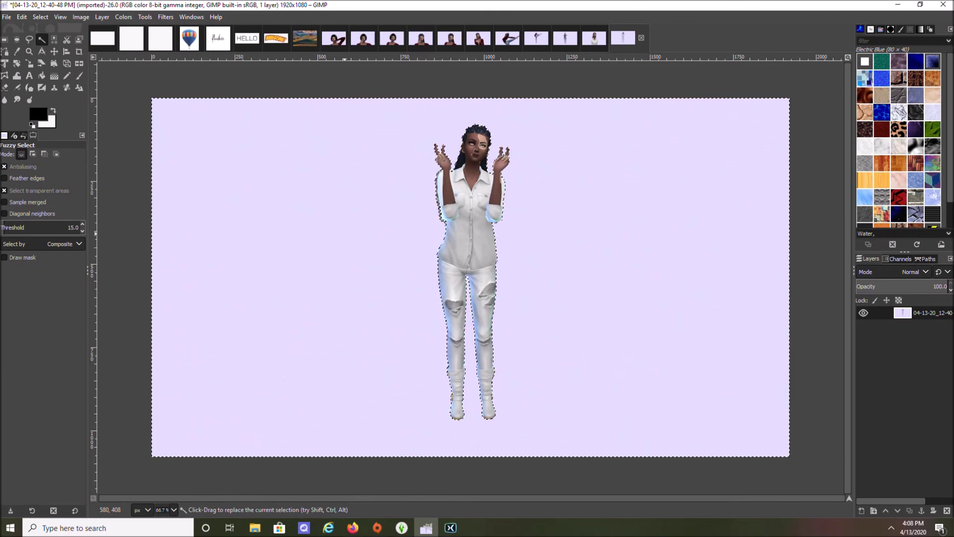
key("Delete")
key("ctrl+shift+a")
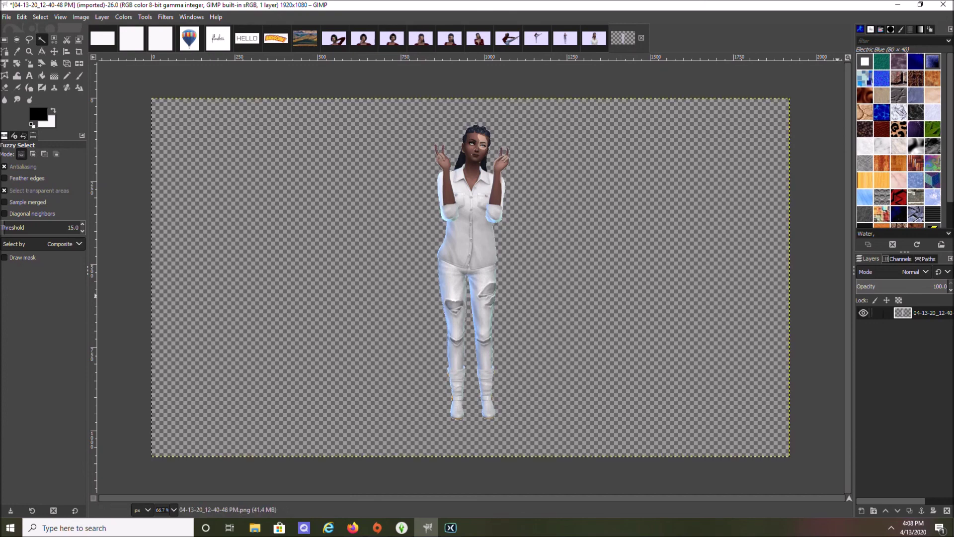
- Examine the cutout's edges around the hair, face, hands and shoulders at 800% zoom for leftover background
left_click(173, 510)
left_click(168, 413)
scroll(510, 276, "up", 20)
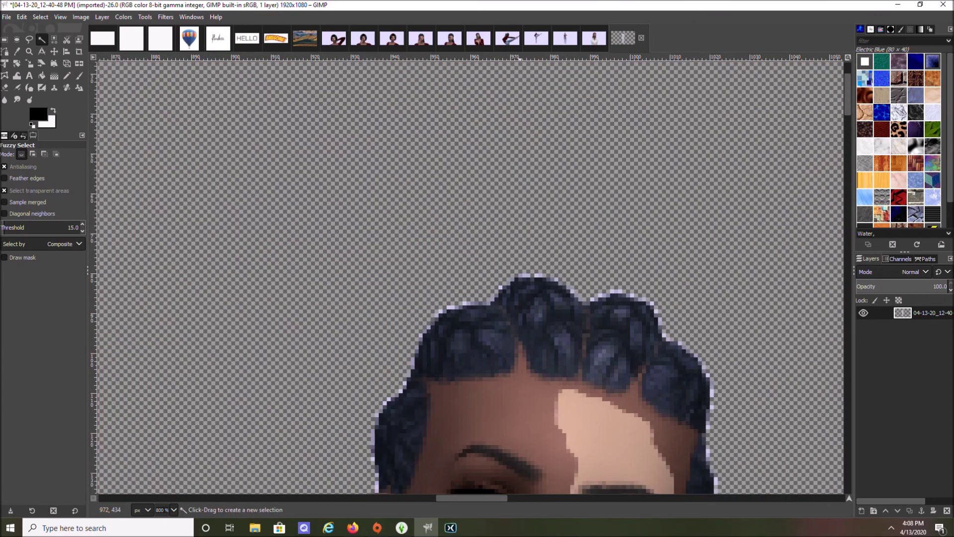
scroll(382, 276, "down", 5)
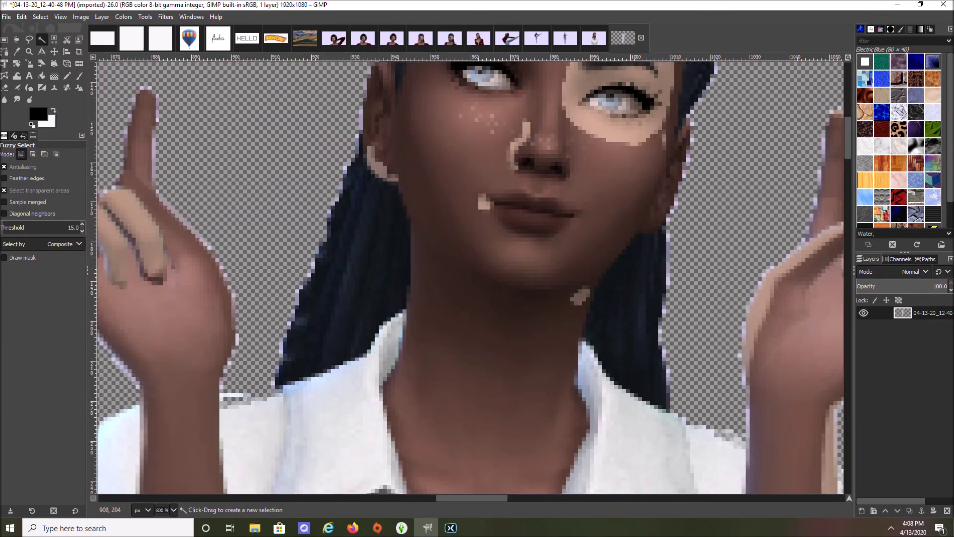
left_click(173, 509)
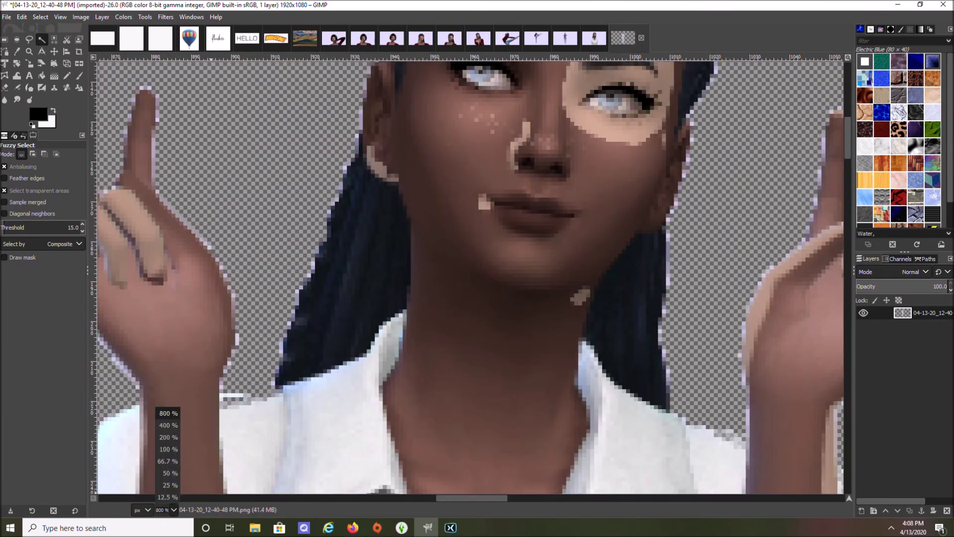
left_click(168, 461)
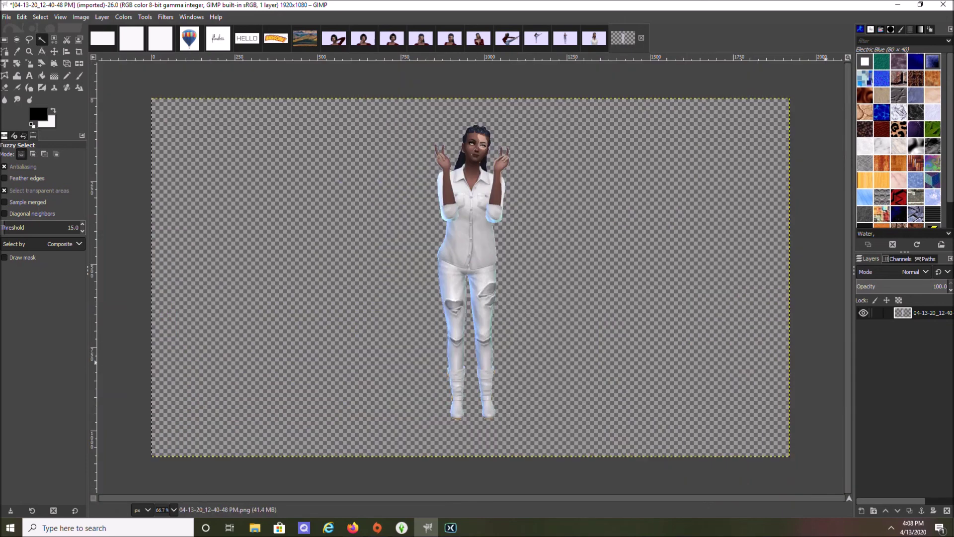
- Make a selection of the Sim from the layer's alpha and shrink it by 1 px
right_click(918, 313)
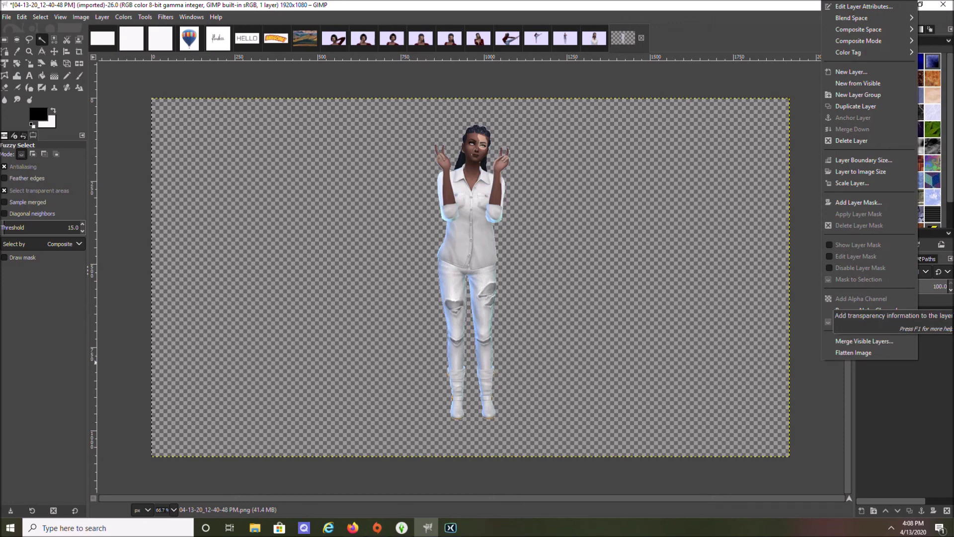
left_click(859, 321)
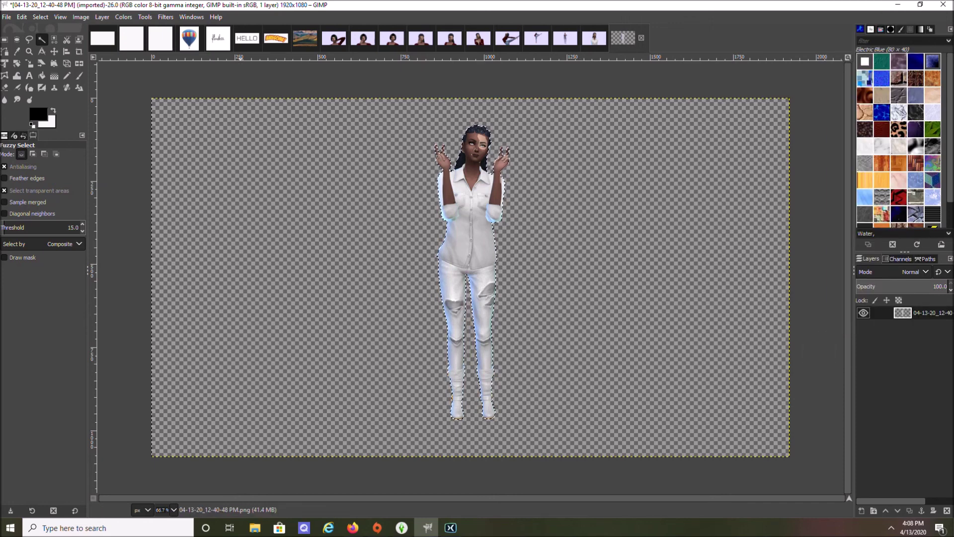
left_click(40, 17)
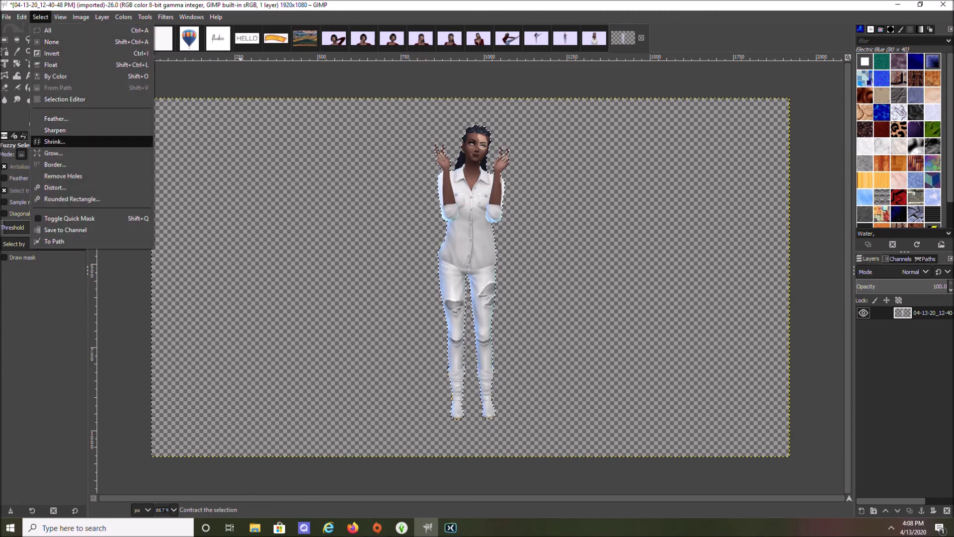
left_click(54, 141)
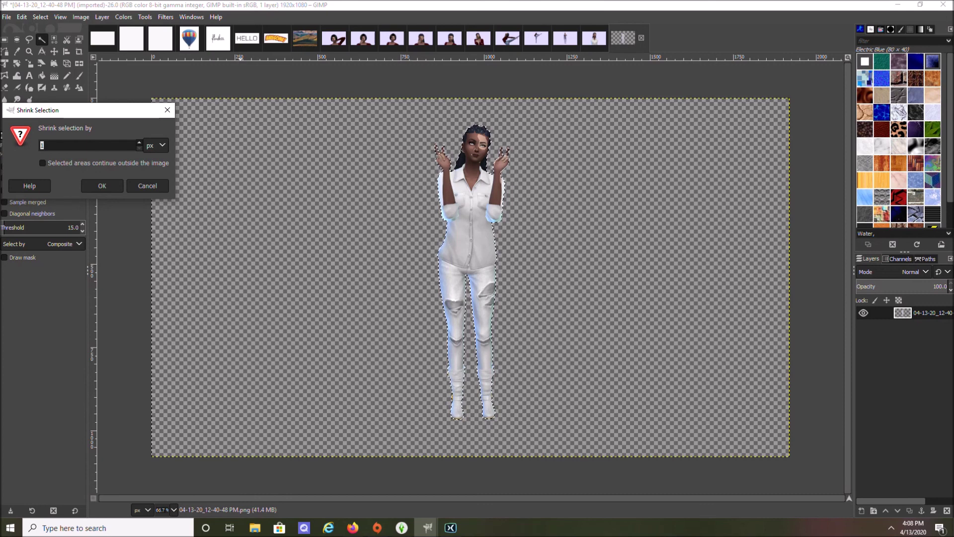
left_click(102, 185)
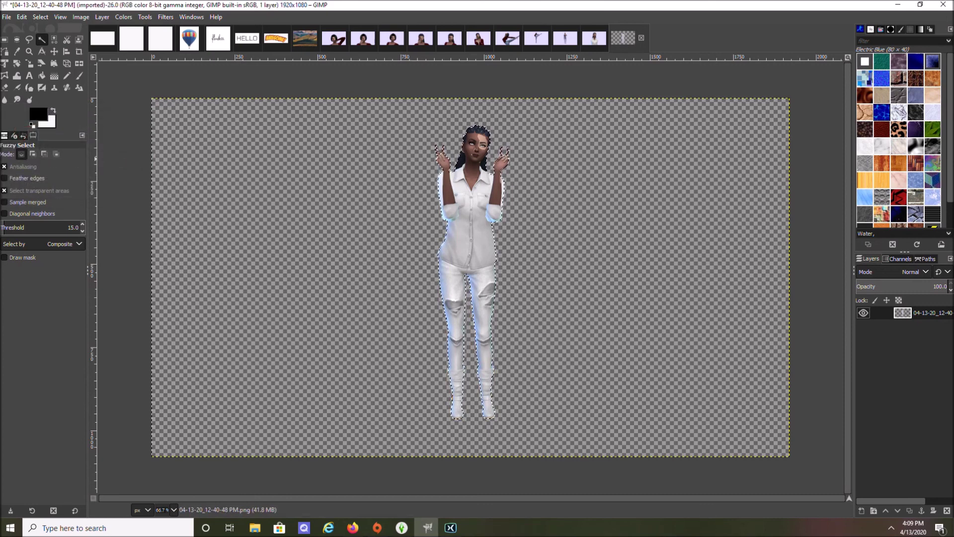
- Invert the selection, clear the leftover fringe around the Sim, and drop the selection
left_click(41, 17)
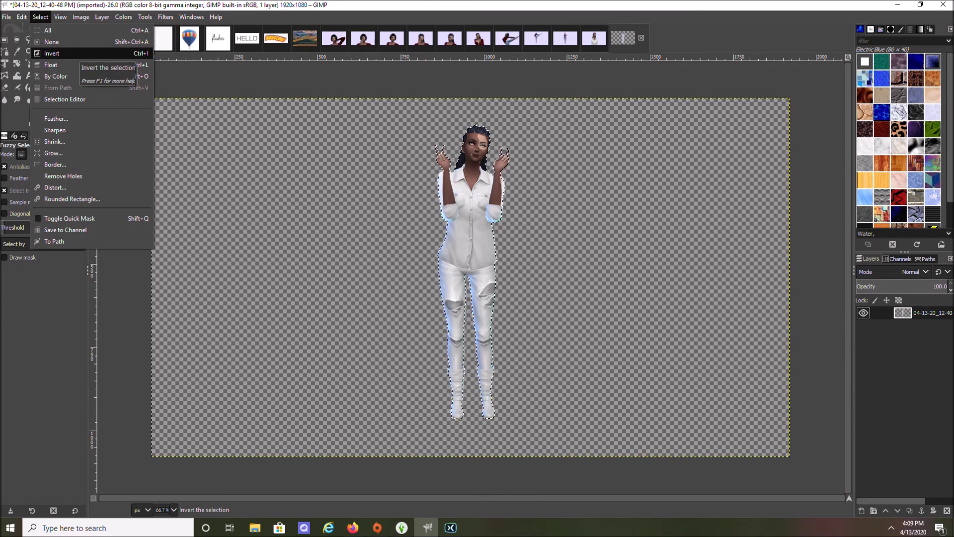
left_click(52, 42)
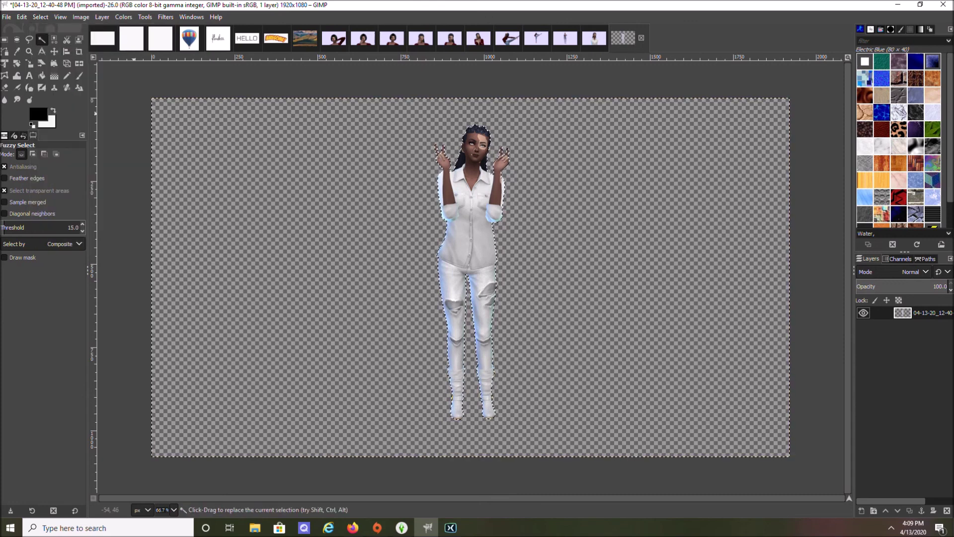
key("ctrl+shift+a")
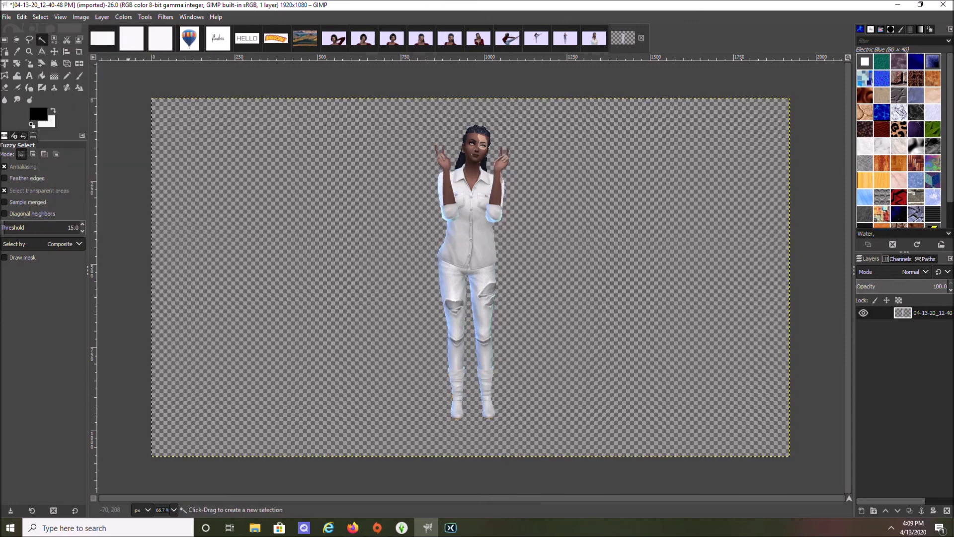
- Examine the trimmed edges along the Sim's arms, shirt and jeans at 400% zoom
left_click(173, 509)
left_click(167, 431)
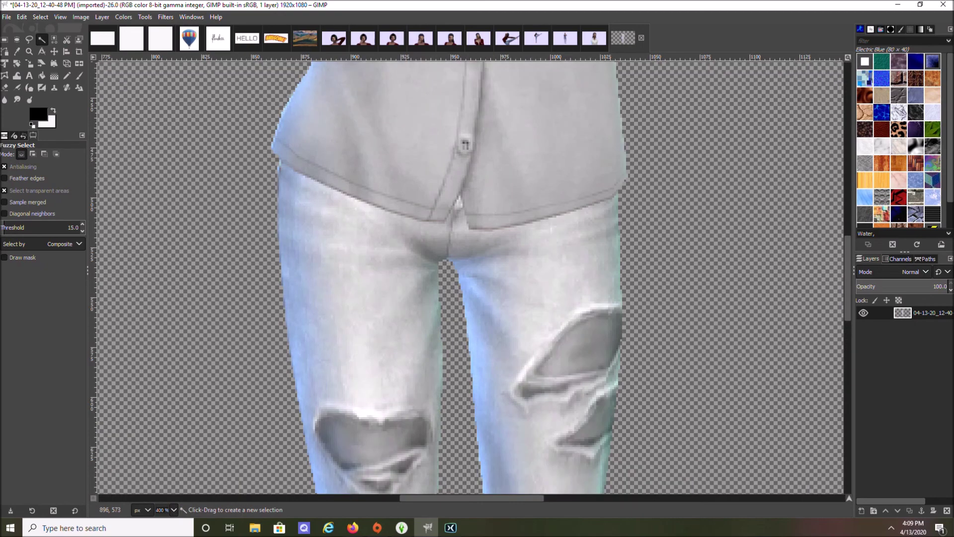
scroll(472, 278, "up", 5)
scroll(472, 279, "down", 10)
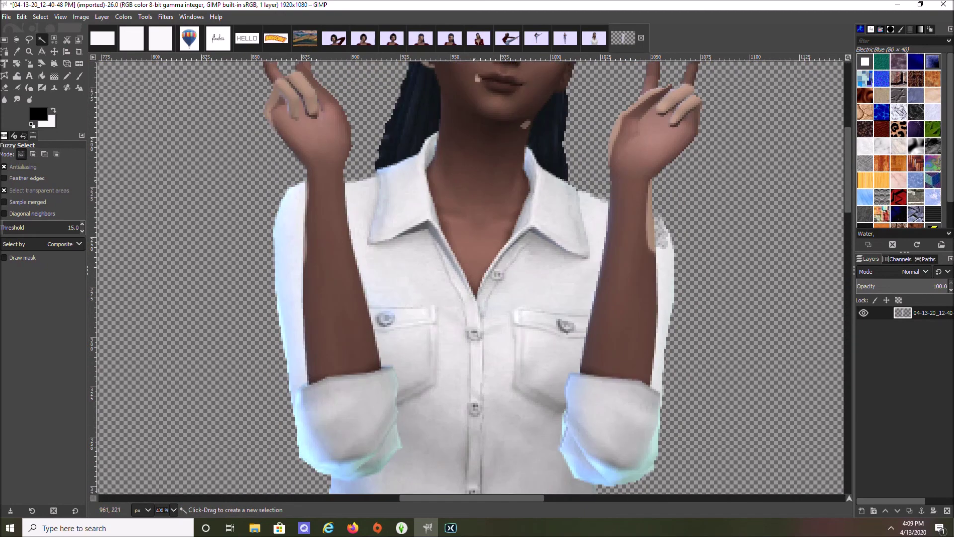
scroll(452, 169, "down", 10)
scroll(447, 223, "up", 20)
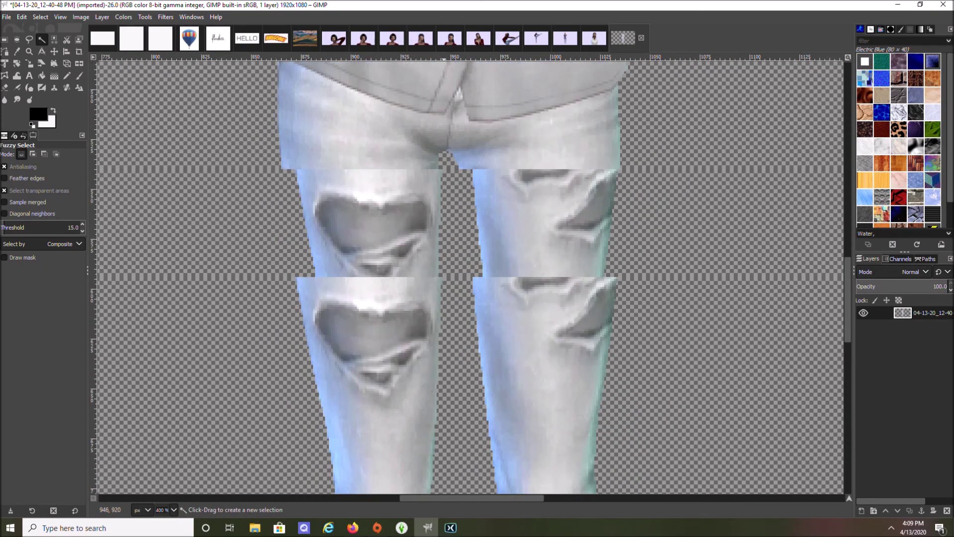
- Adjust the Sim cutout's brightness to 16 and contrast to 18
scroll(472, 278, "up", 4)
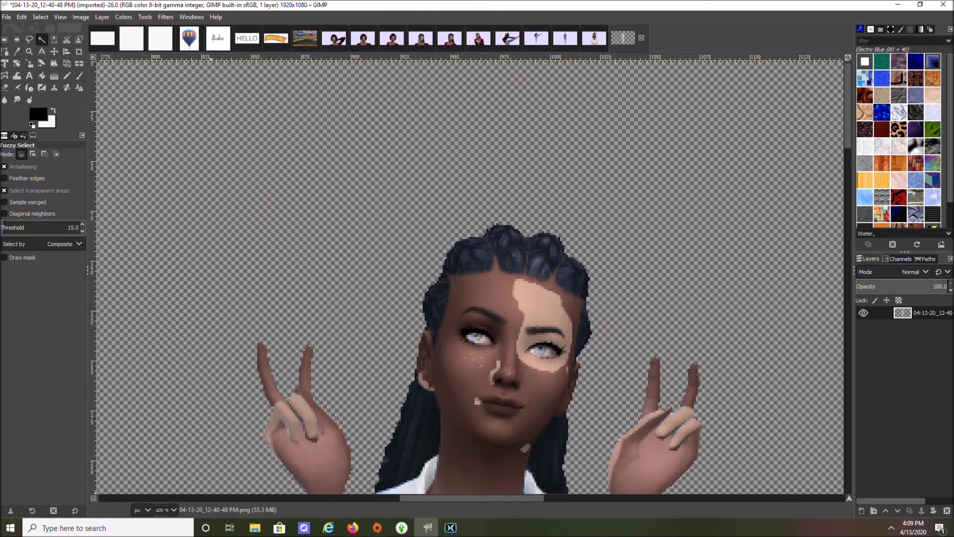
left_click(173, 509)
left_click(168, 483)
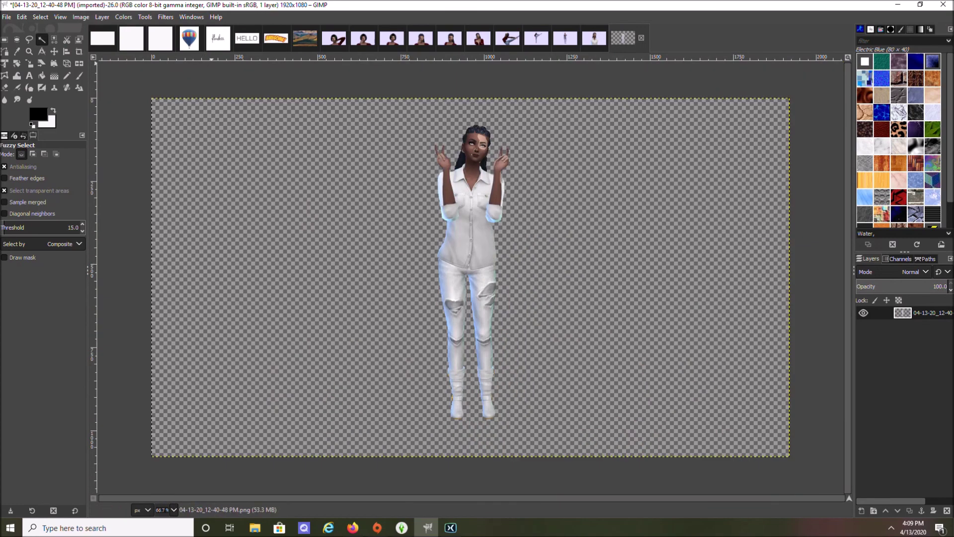
left_click(124, 17)
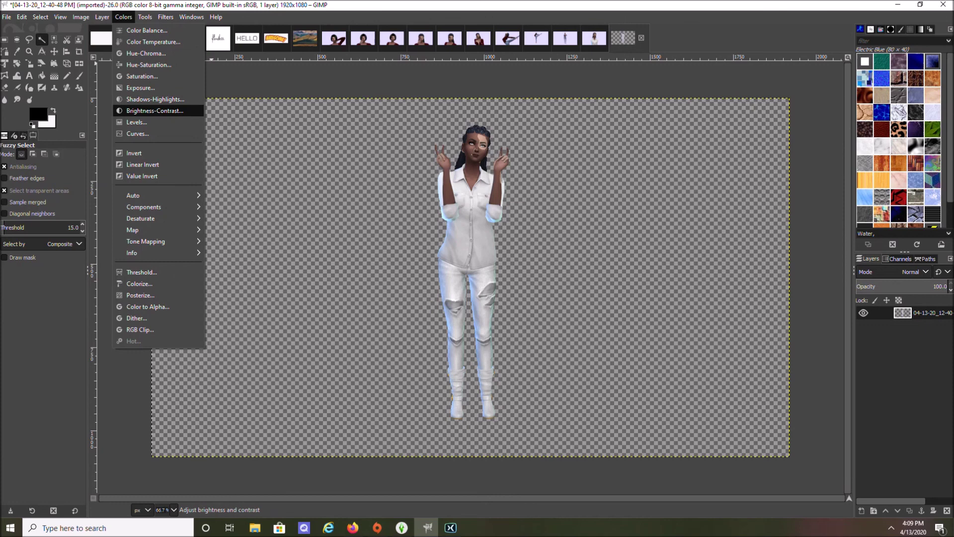
left_click(149, 105)
left_click_drag(160, 111, 170, 110)
left_click_drag(240, 134, 242, 133)
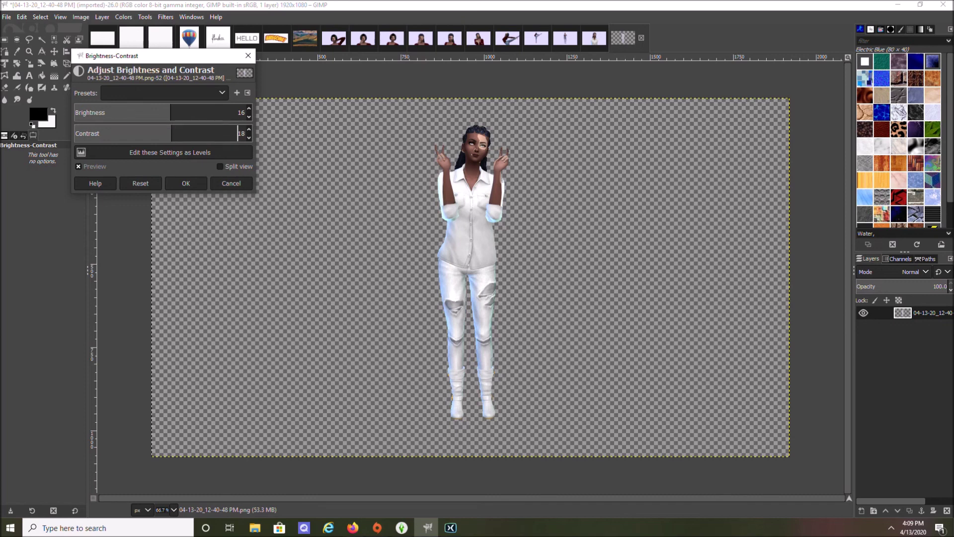
left_click(185, 182)
- Boost the Sim cutout's saturation to a scale of 1.140
left_click(124, 16)
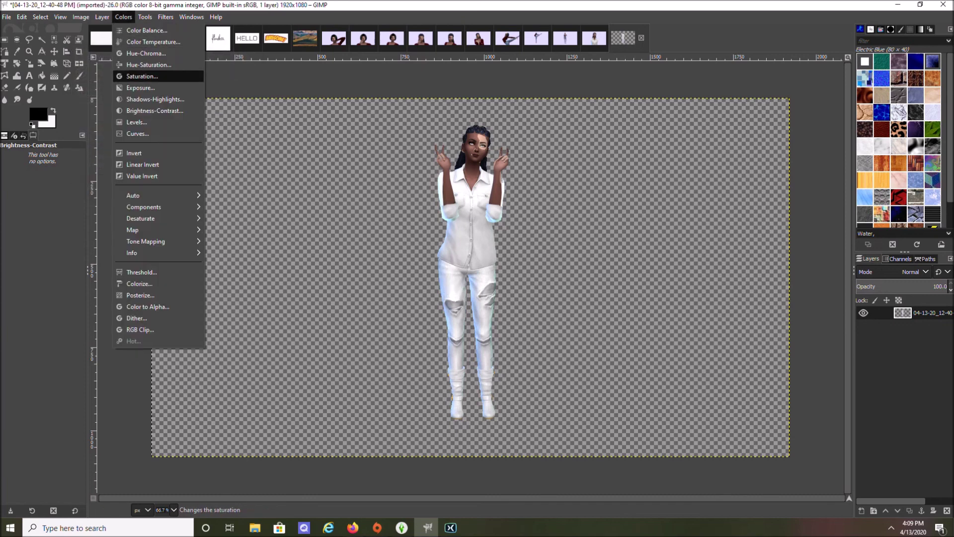
left_click(141, 76)
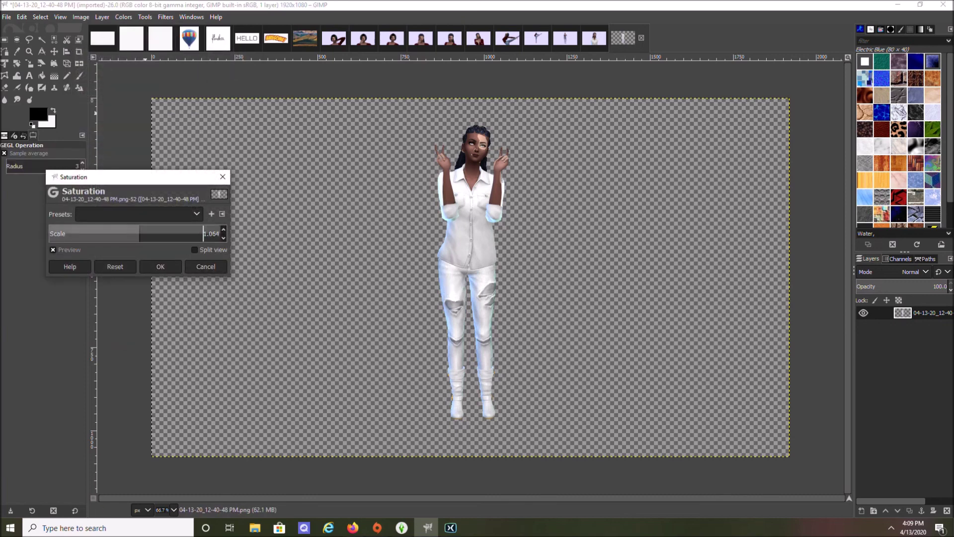
left_click_drag(142, 234, 146, 233)
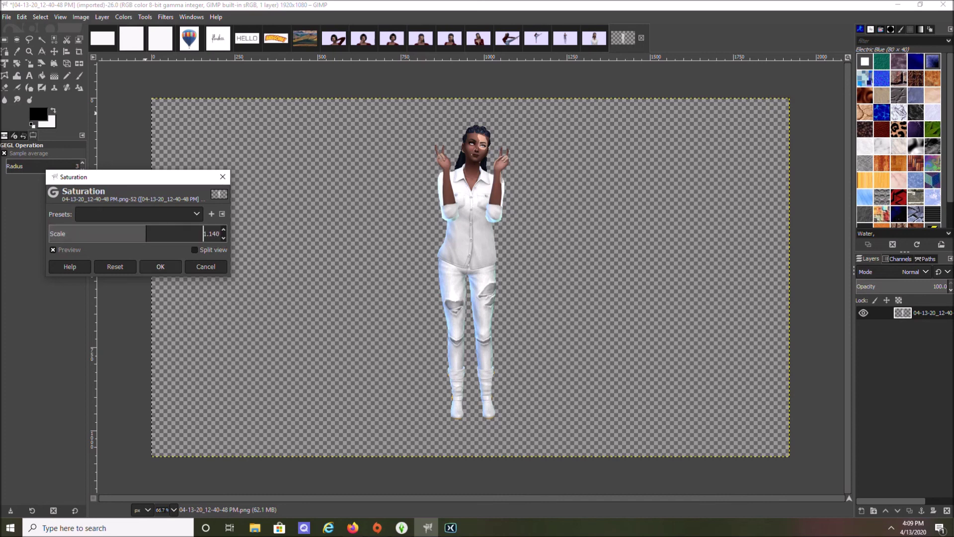
left_click(161, 266)
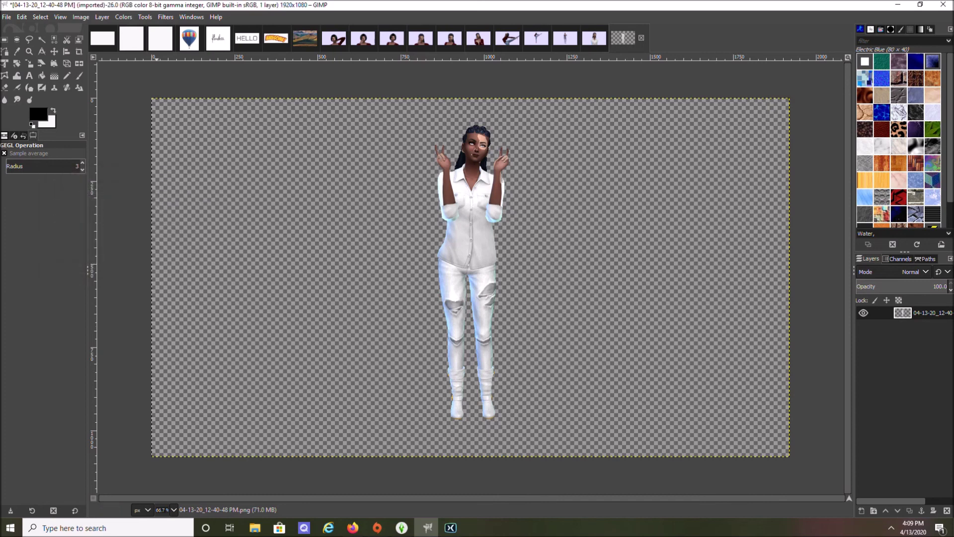
key("alt+r")
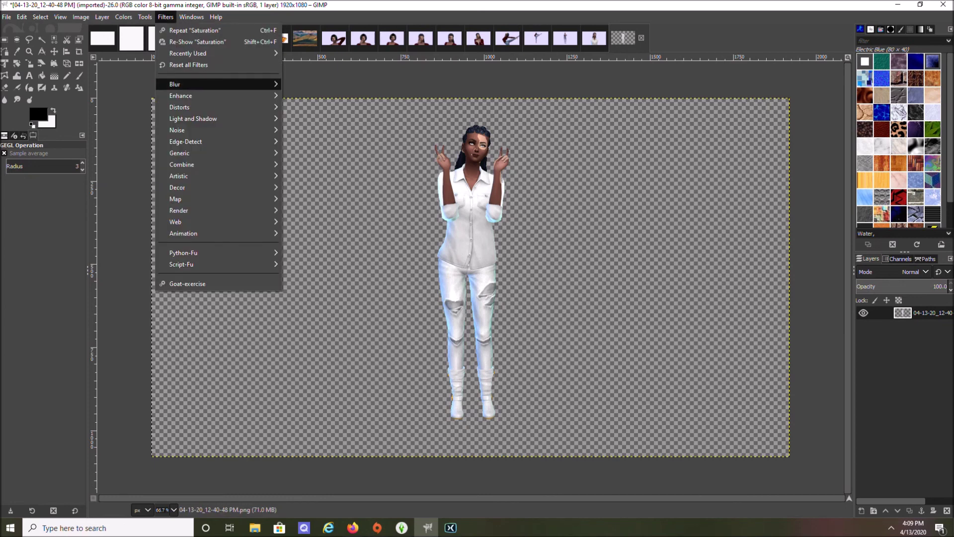
key("Down")
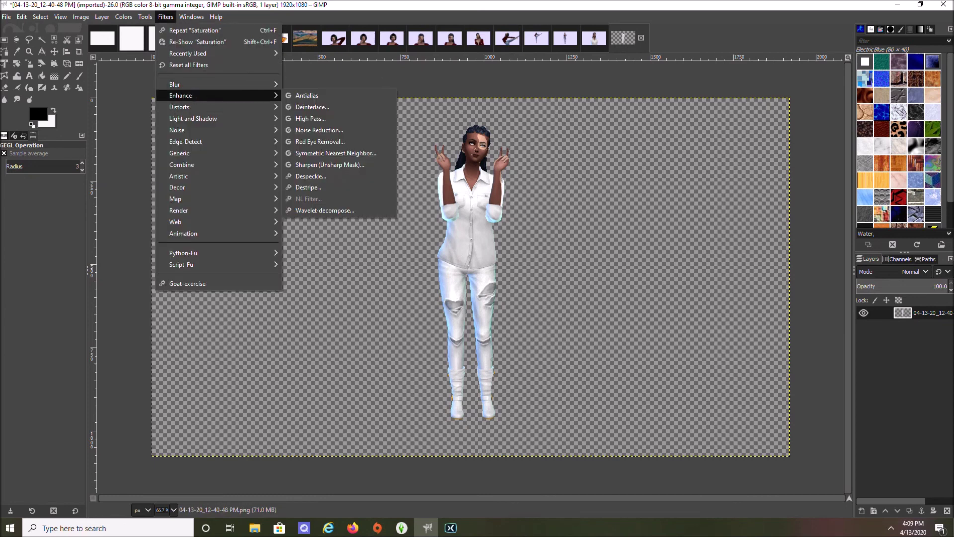
key("Down")
key("Down")
key("Down")
key("Up")
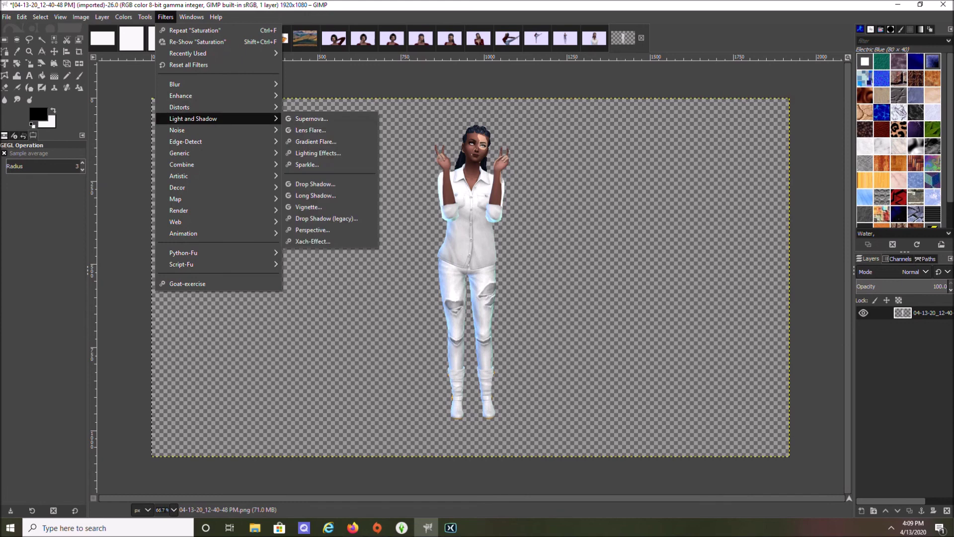
left_click(318, 183)
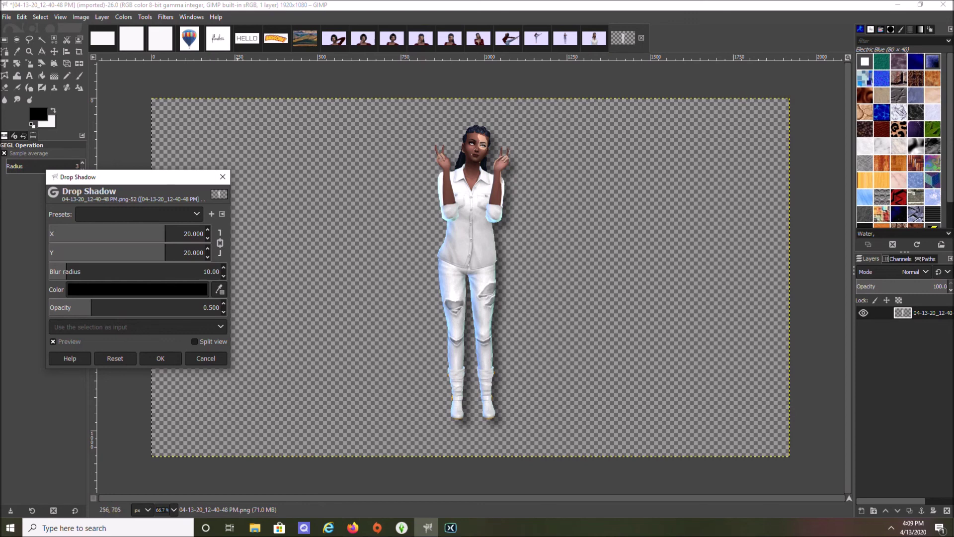
left_click(206, 359)
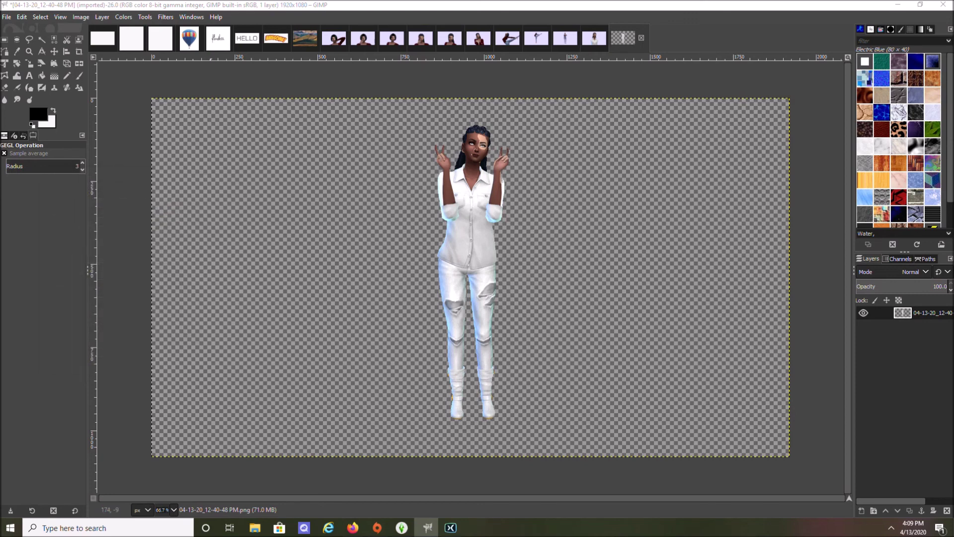
- Sharpen the Sim cutout with an Unsharp Mask of radius 0.484 and amount 0.500, comparing the preview on her upper body
left_click(165, 17)
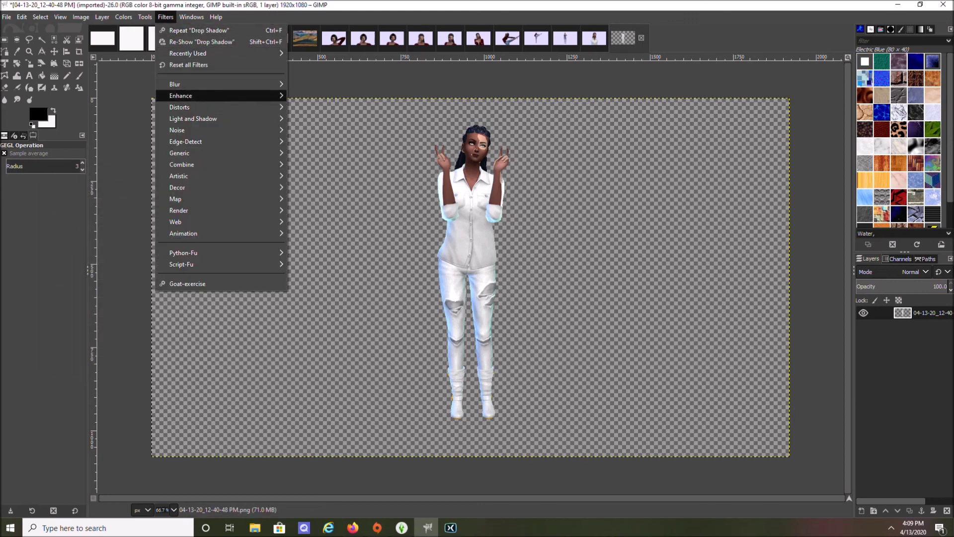
mouse_move(181, 95)
left_click(335, 164)
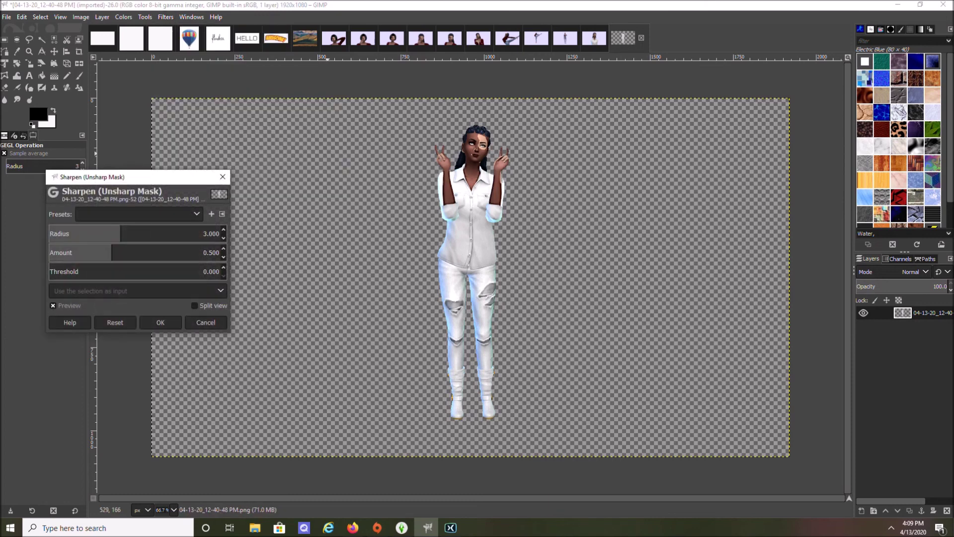
mouse_move(118, 229)
left_mouse_down()
mouse_move(103, 230)
mouse_move(179, 231)
mouse_move(108, 232)
left_mouse_up()
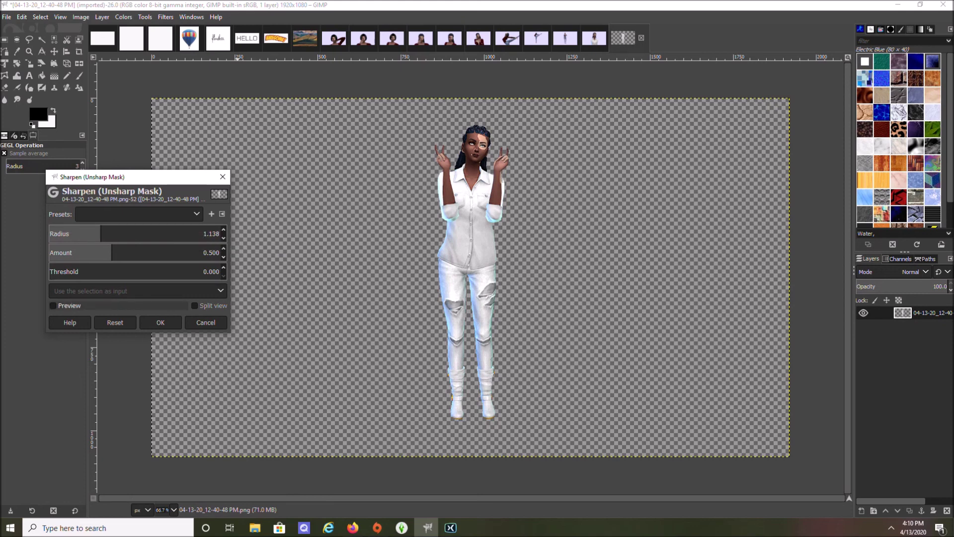
left_click(173, 509)
left_click(170, 436)
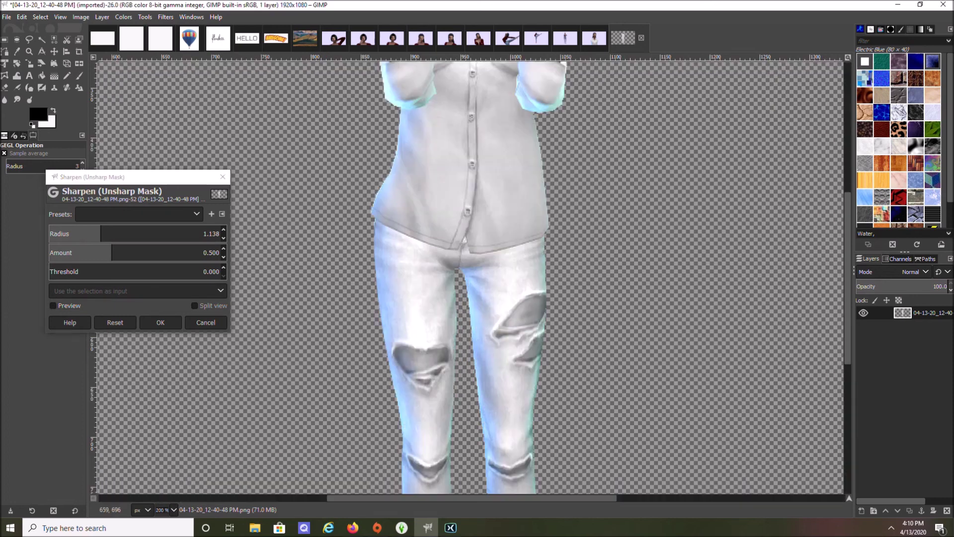
scroll(244, 308, "up", 5)
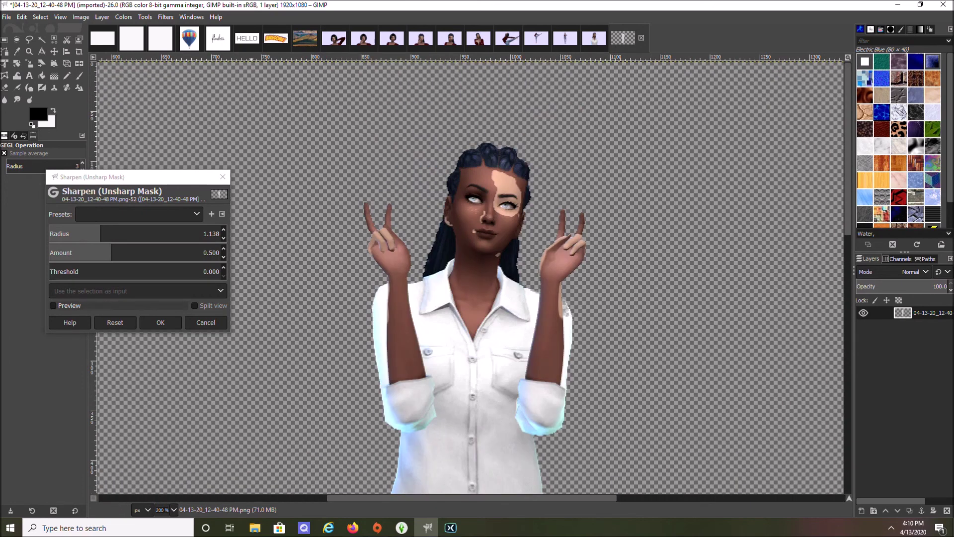
left_click(53, 305)
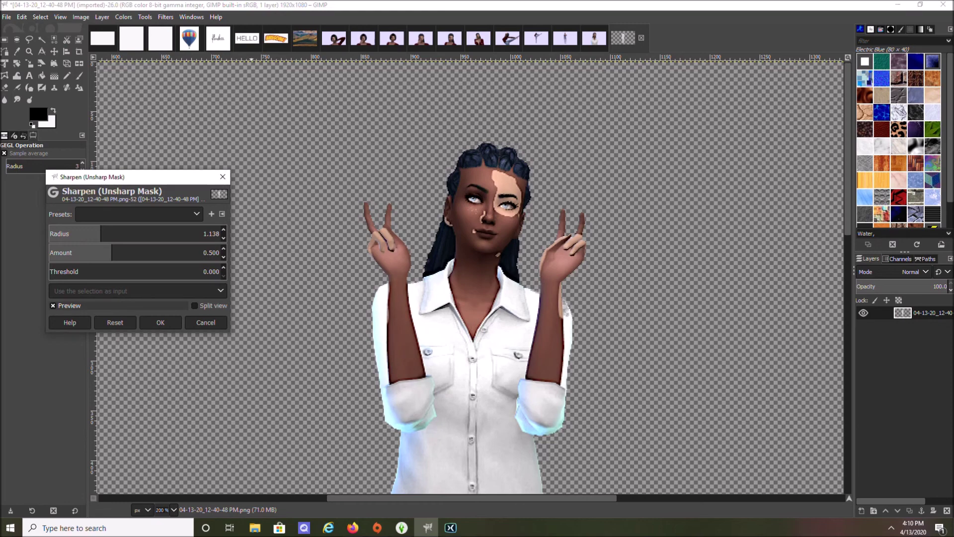
left_click_drag(218, 236, 204, 234)
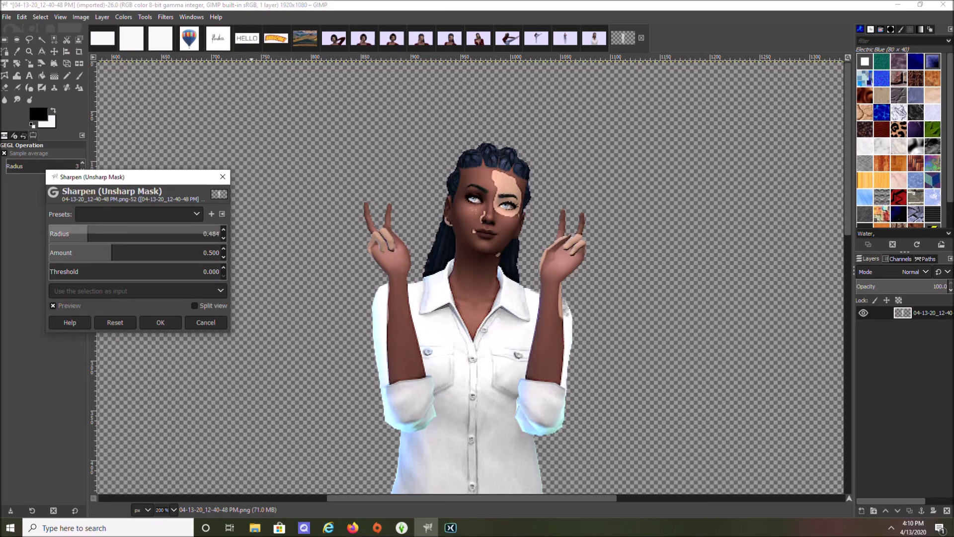
left_click(53, 305)
left_click(160, 322)
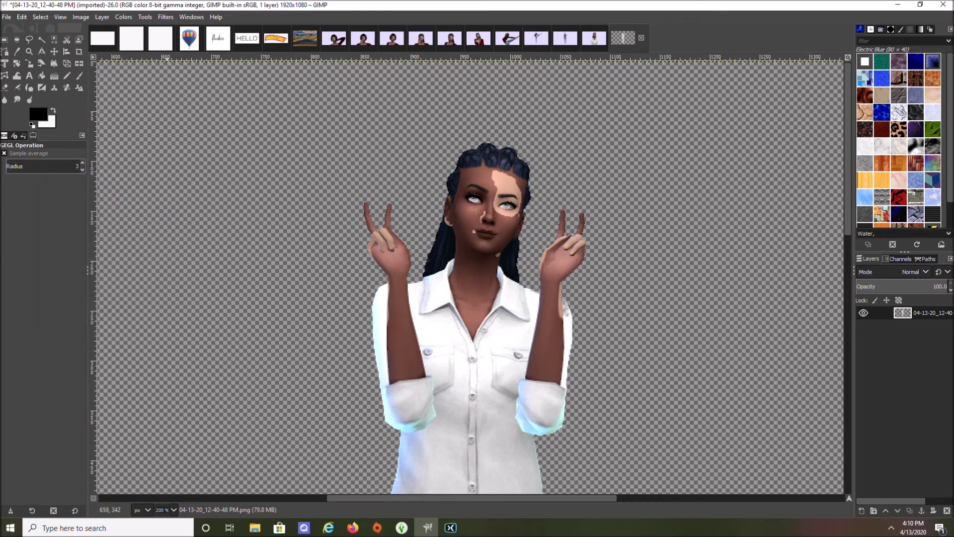
- Examine the sharpened Sim at 100% and 400% zoom, including her hands, arms and shirt, and return to the full view
left_click(174, 509)
left_click(168, 449)
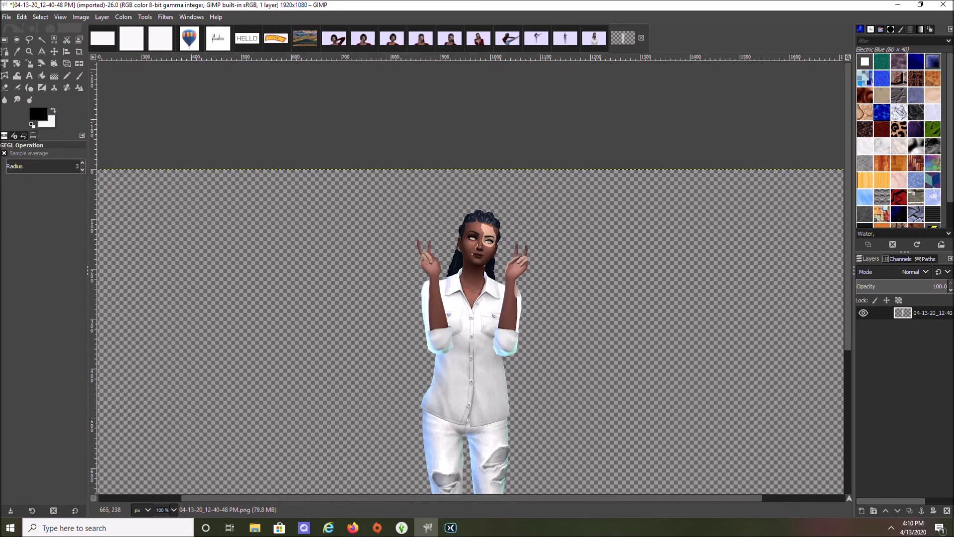
scroll(322, 298, "down", 5)
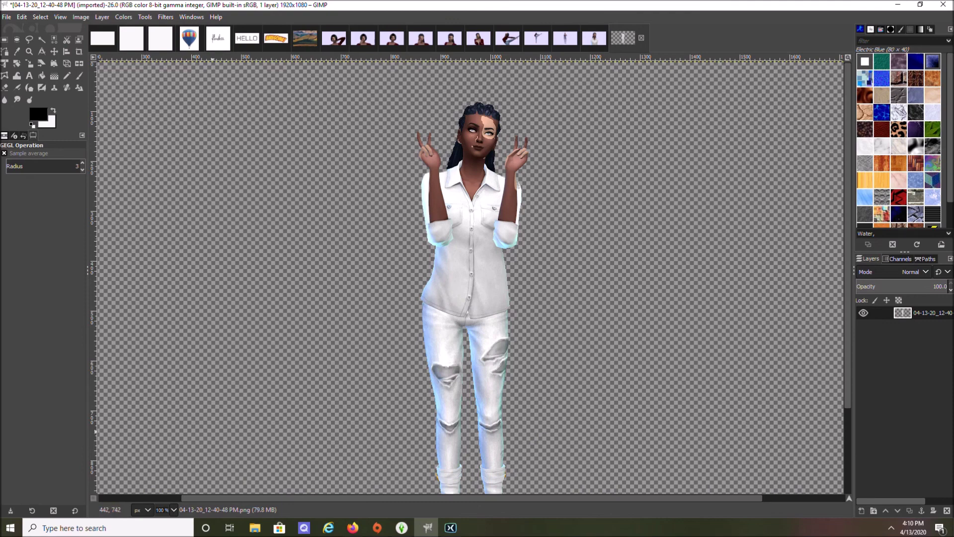
left_click(174, 509)
left_click(168, 449)
scroll(472, 276, "up", 15)
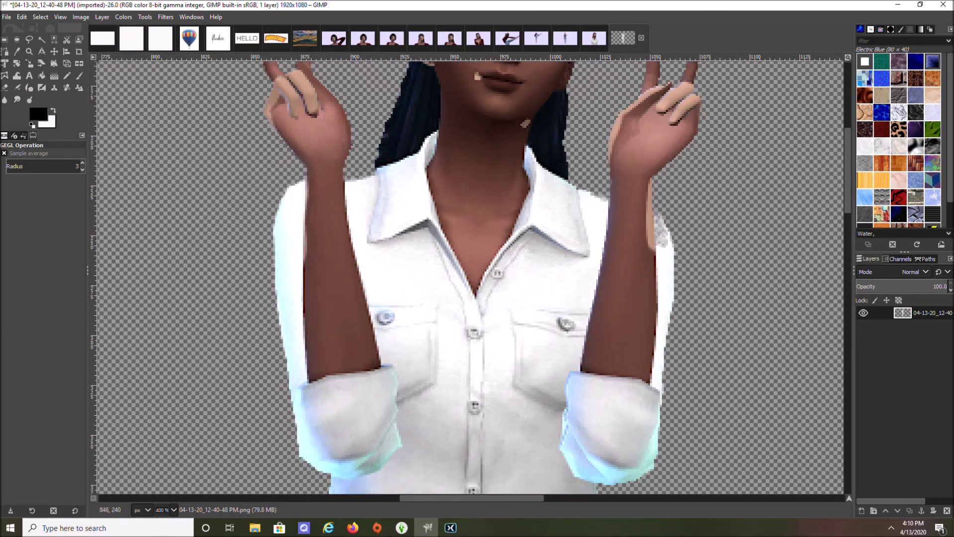
left_click(174, 509)
left_click(168, 484)
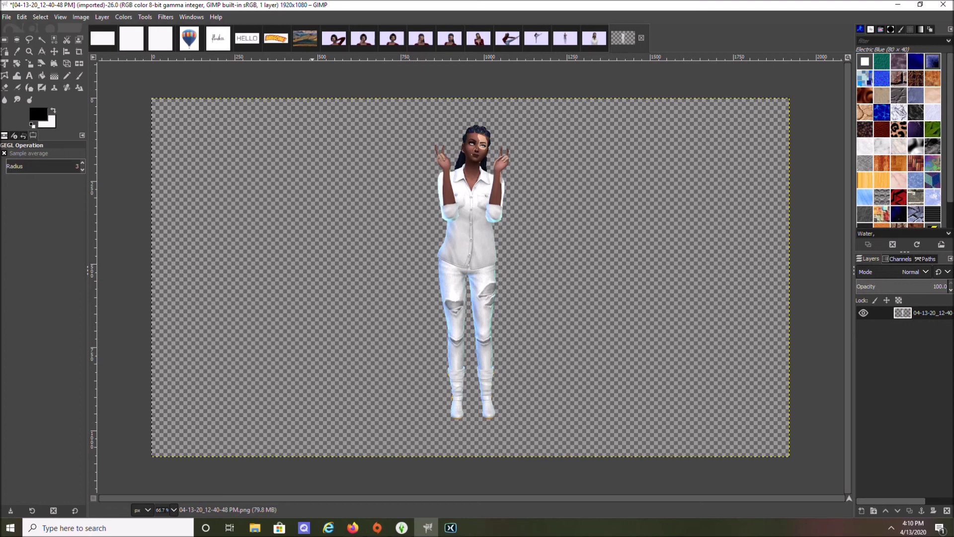
- Switch to the blank 1280x720 canvas and bring in the open landscape photo as a new layer
left_click(102, 39)
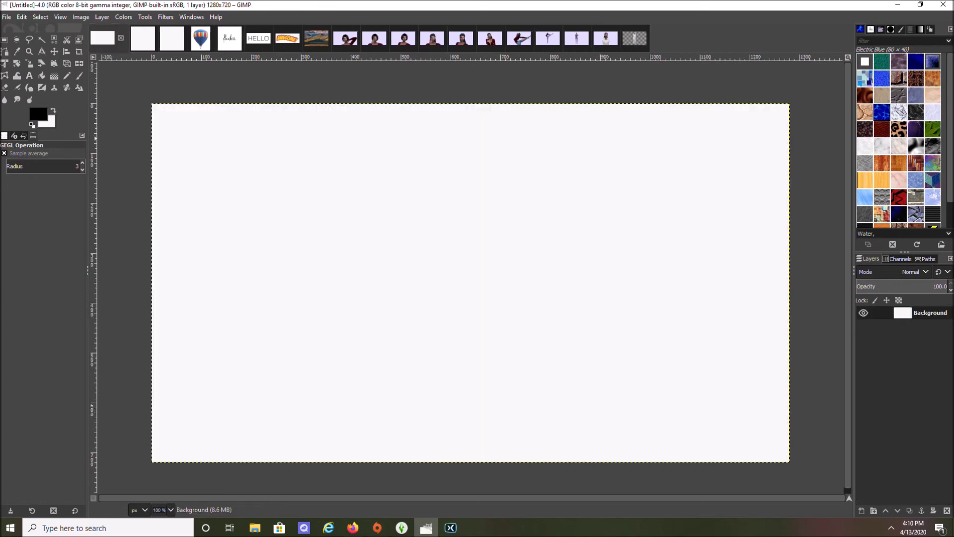
left_click(33, 135)
left_click(52, 280)
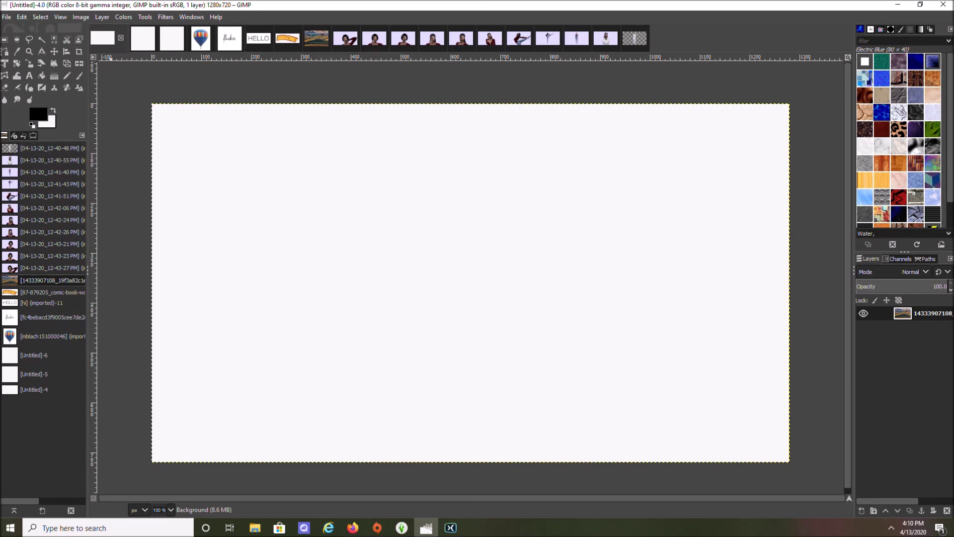
left_click_drag(50, 279, 410, 257)
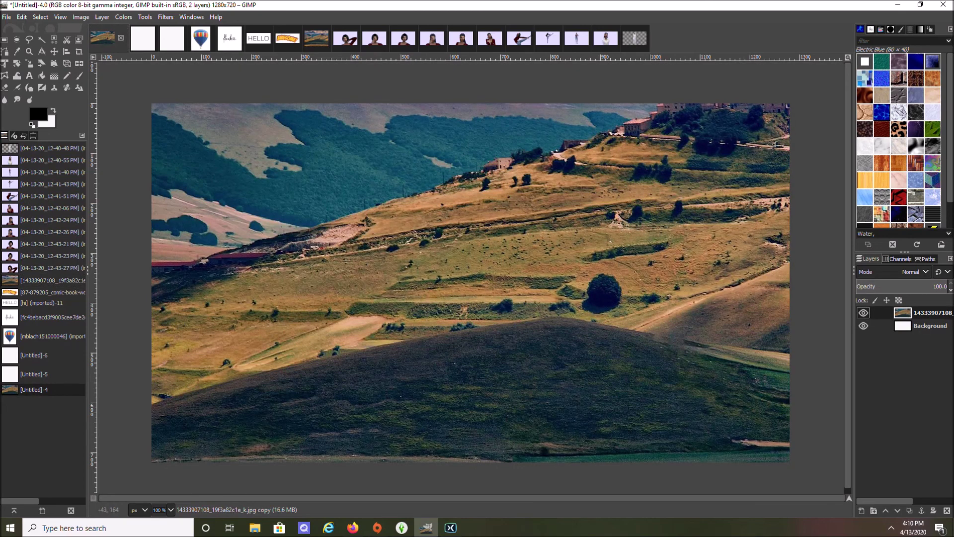
- Scale the landscape layer down to 1319 × 841 px and position it so that it covers the whole canvas
left_click(30, 65)
left_click_drag(490, 312, 524, 333)
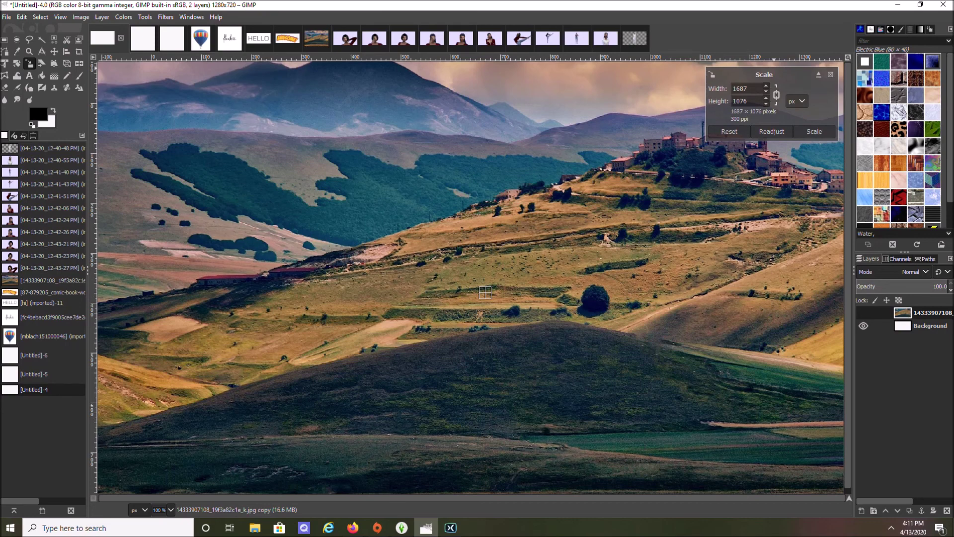
left_click_drag(163, 138, 242, 188)
left_click_drag(754, 438, 644, 377)
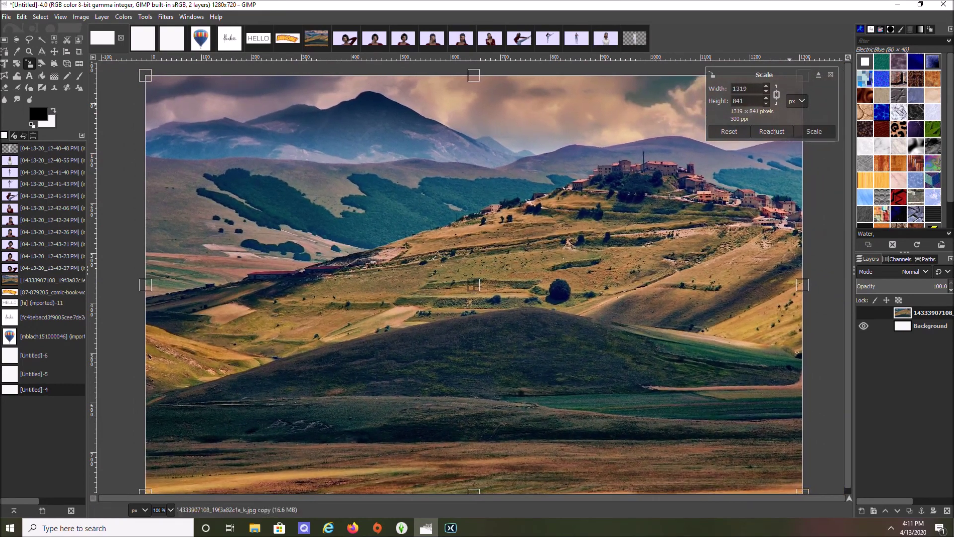
left_click(814, 132)
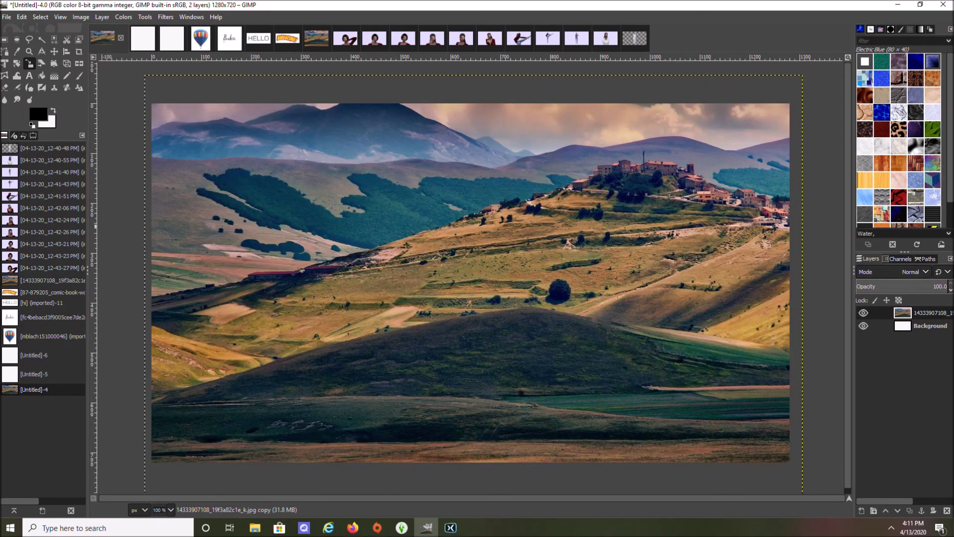
- Add the Sim cutout as a layer over the landscape, scaled to 1710 × 962 px and placed near the canvas centre
left_click(47, 148)
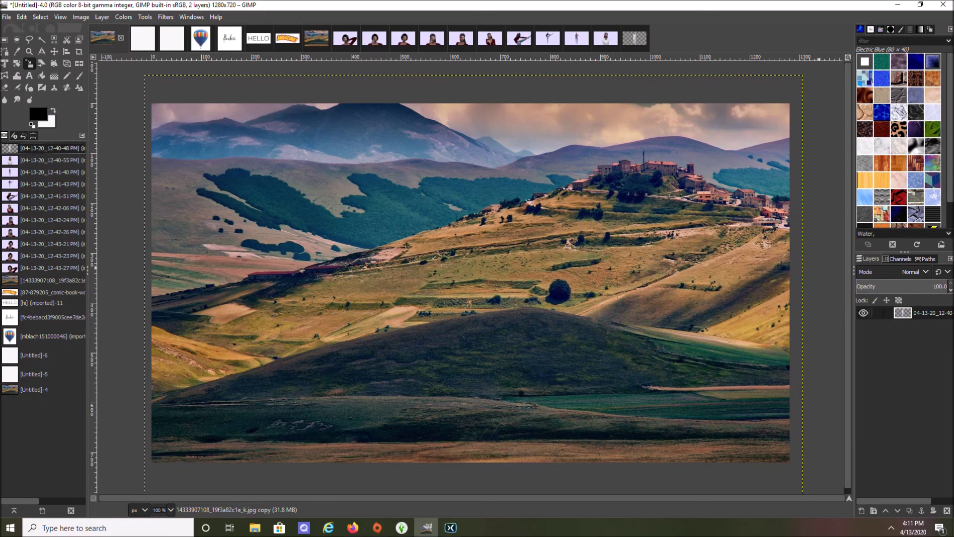
left_click_drag(47, 149, 453, 319)
left_click_drag(366, 153, 472, 192)
left_click_drag(523, 312, 455, 308)
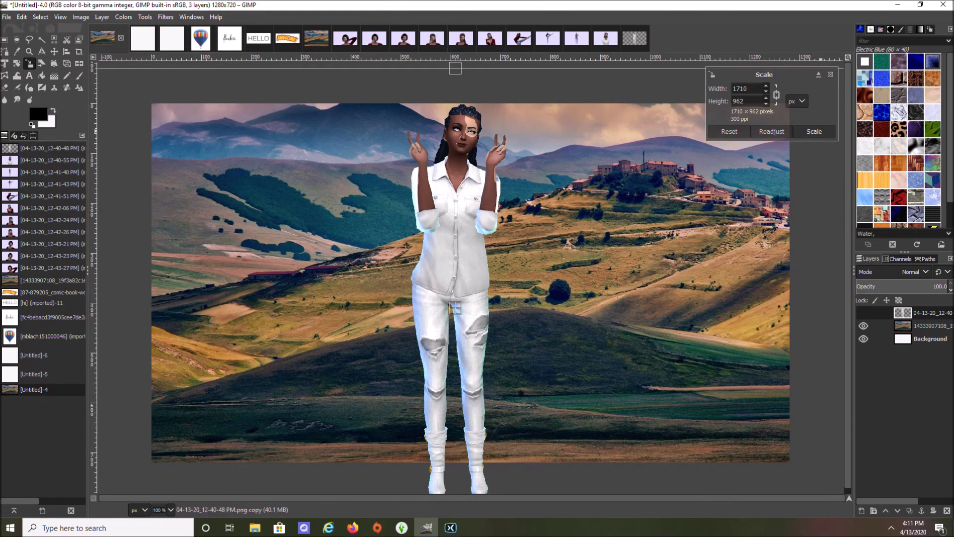
key("Return")
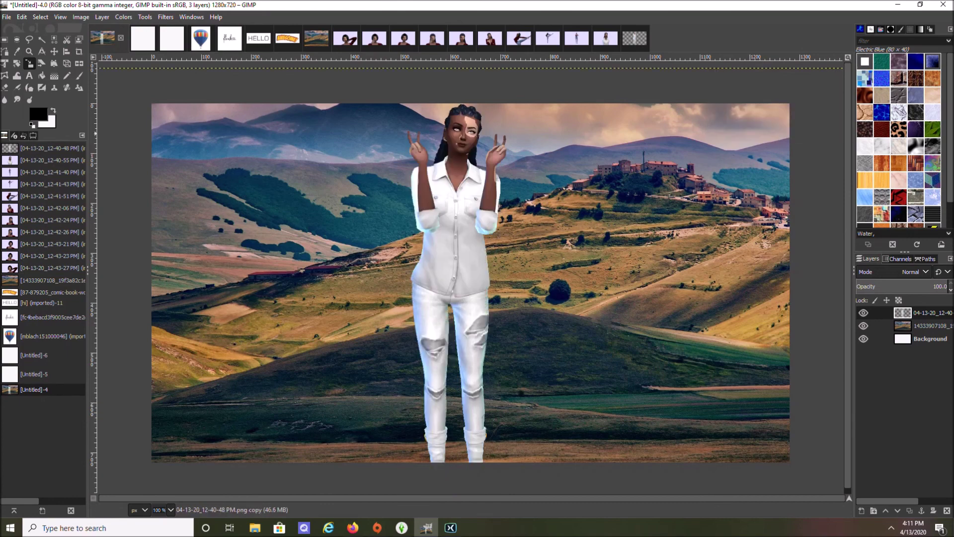
- Add a second copy of the full-body Sim cutout as a layer above the first one in the landscape composition
left_click_drag(50, 148, 459, 199)
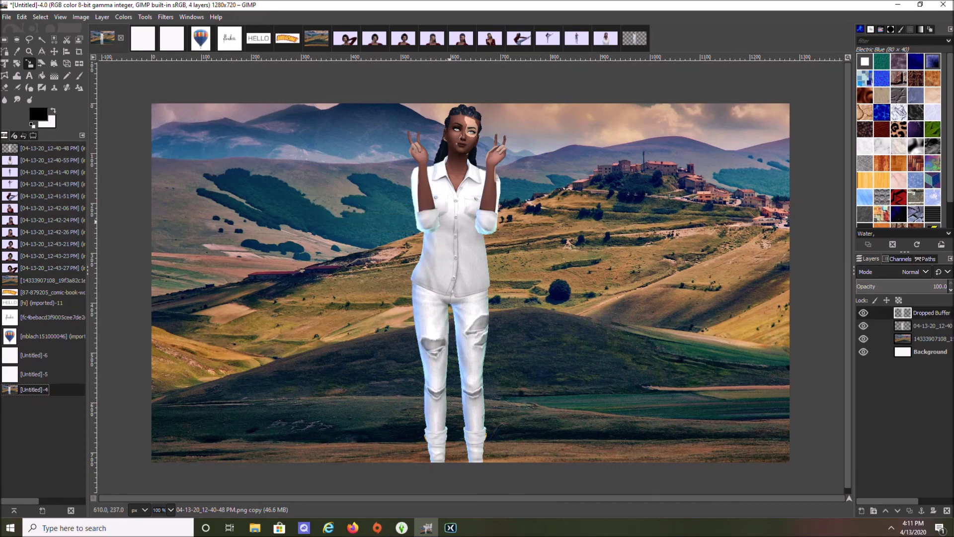
left_click(459, 199)
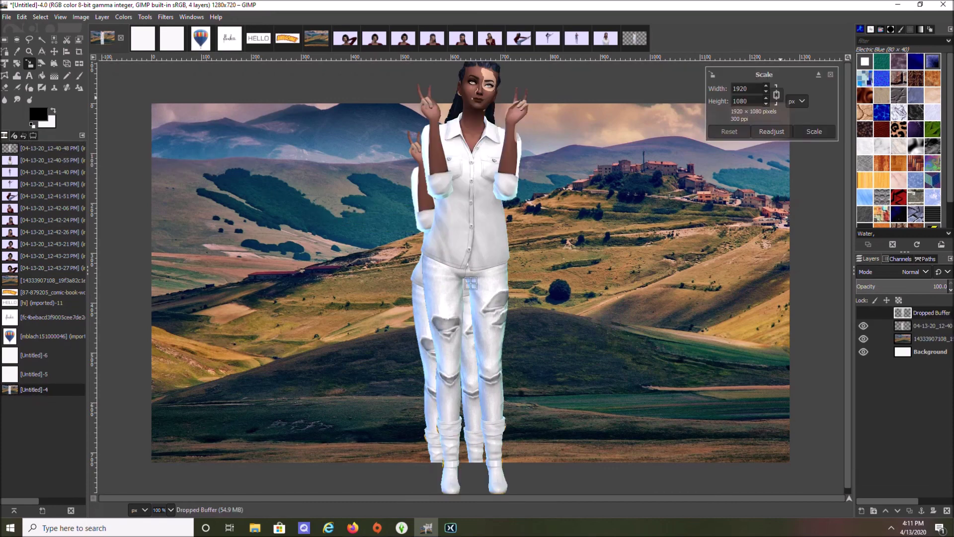
left_click_drag(318, 151, 363, 247)
left_click_drag(712, 173, 691, 181)
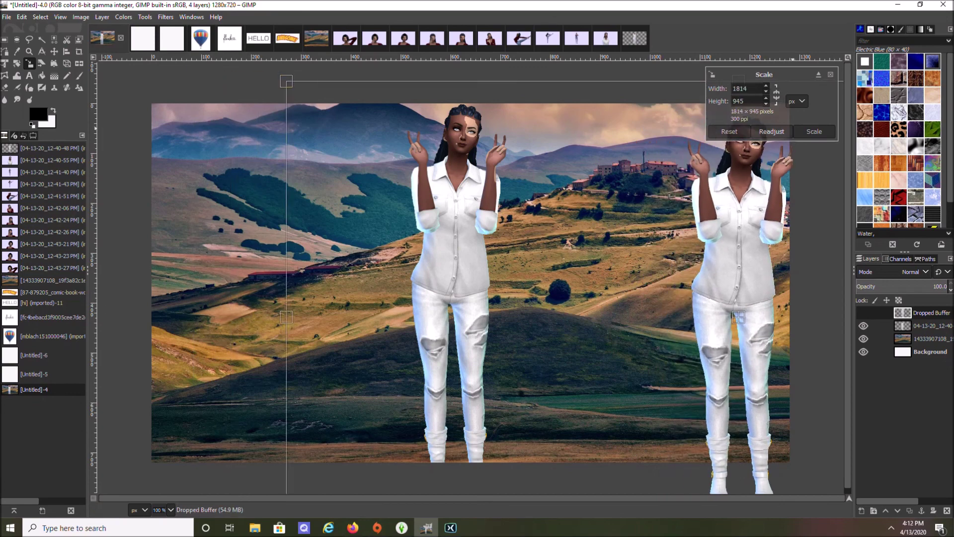
left_click(730, 131)
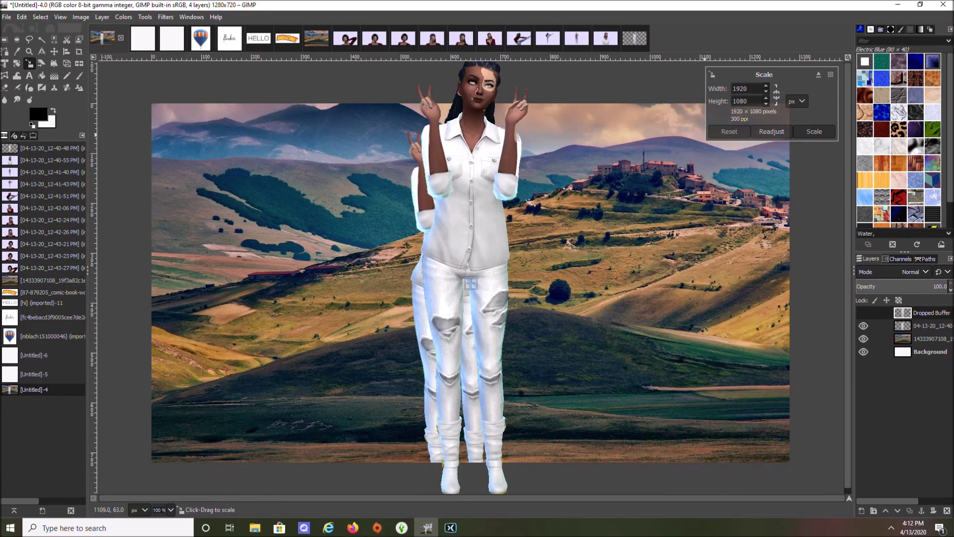
- Scale the added Sim layer proportionally to 1694 × 953 px and place it beside the first Sim, overlapping the village side
left_click(776, 95)
left_click_drag(399, 115, 337, 210)
left_click_drag(527, 314, 575, 303)
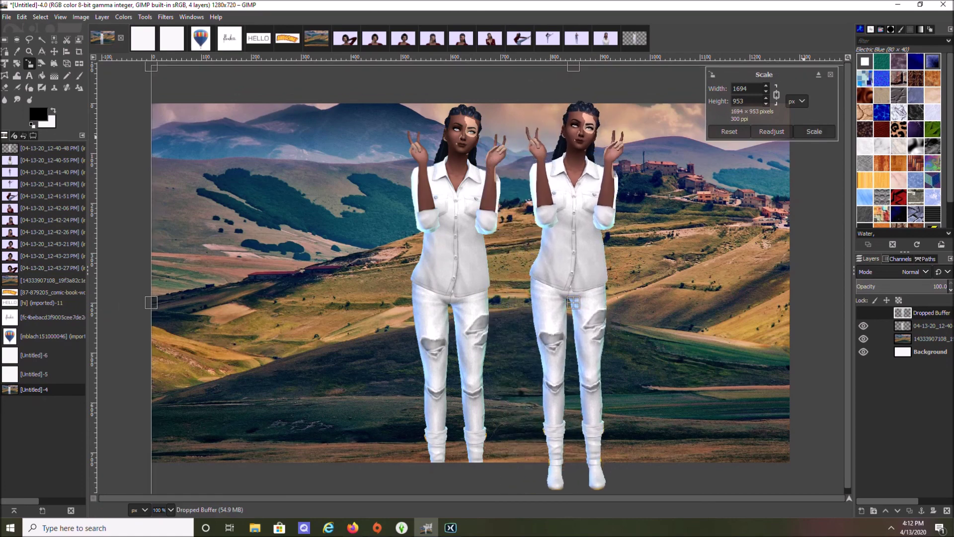
left_click(806, 131)
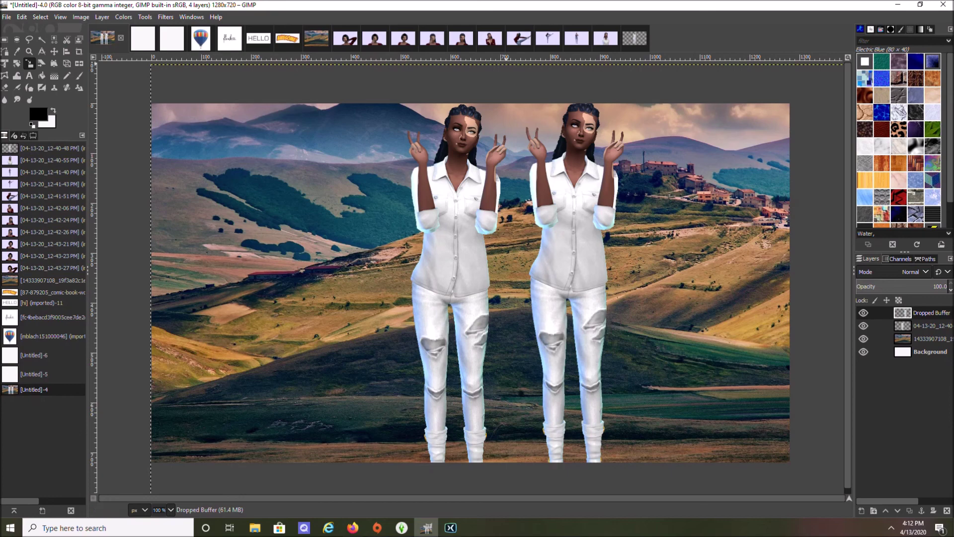
- Look through the other Sim screenshots and settle on the close-up with her hand at her chin
left_click(576, 38)
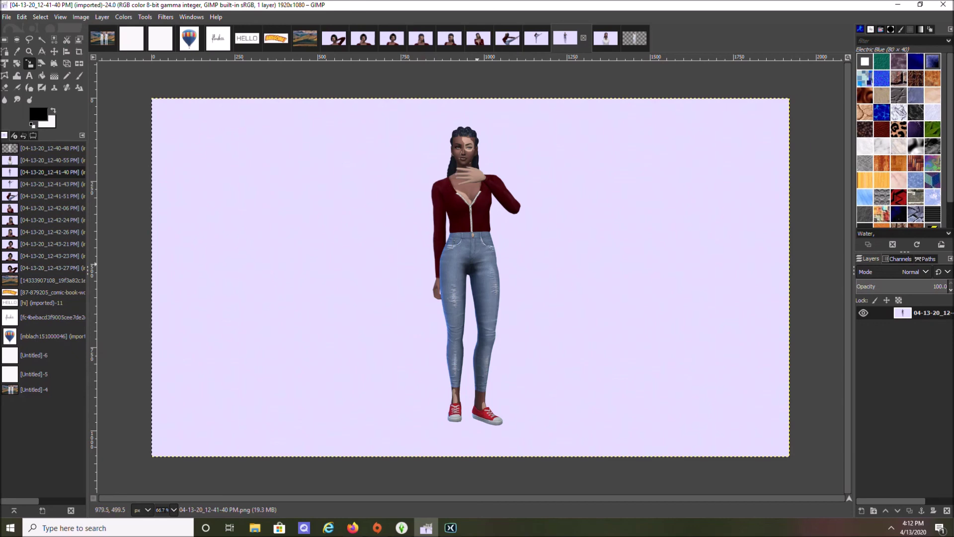
left_click(536, 37)
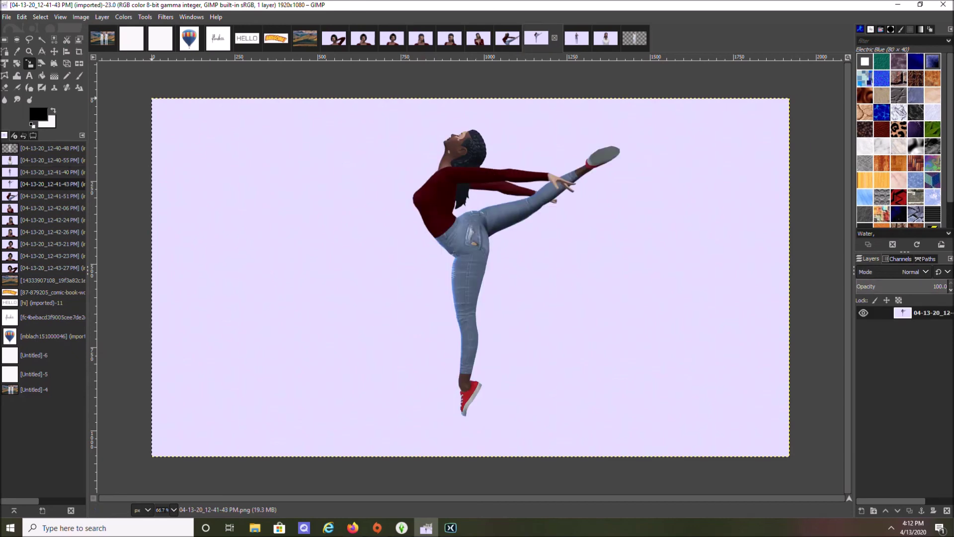
left_click(507, 37)
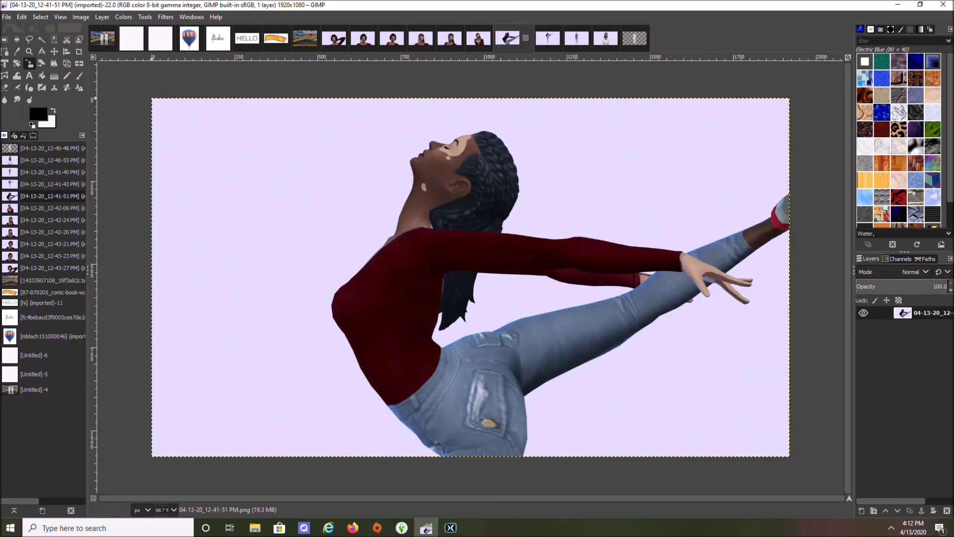
left_click(479, 38)
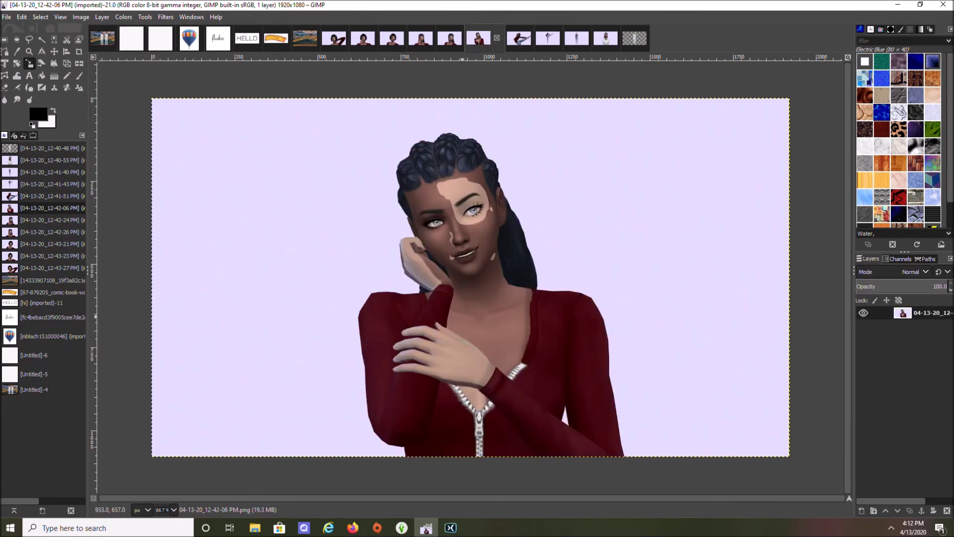
left_click(421, 38)
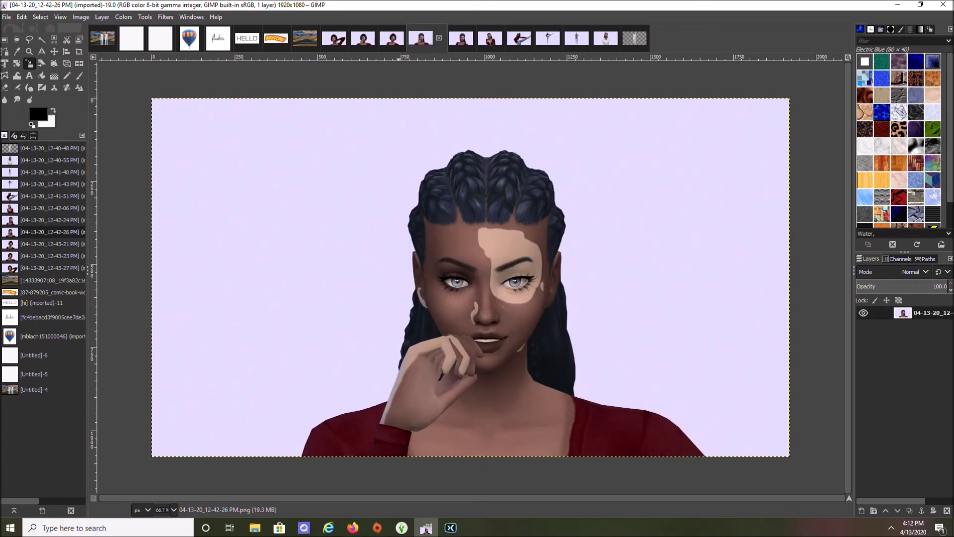
left_click(465, 39)
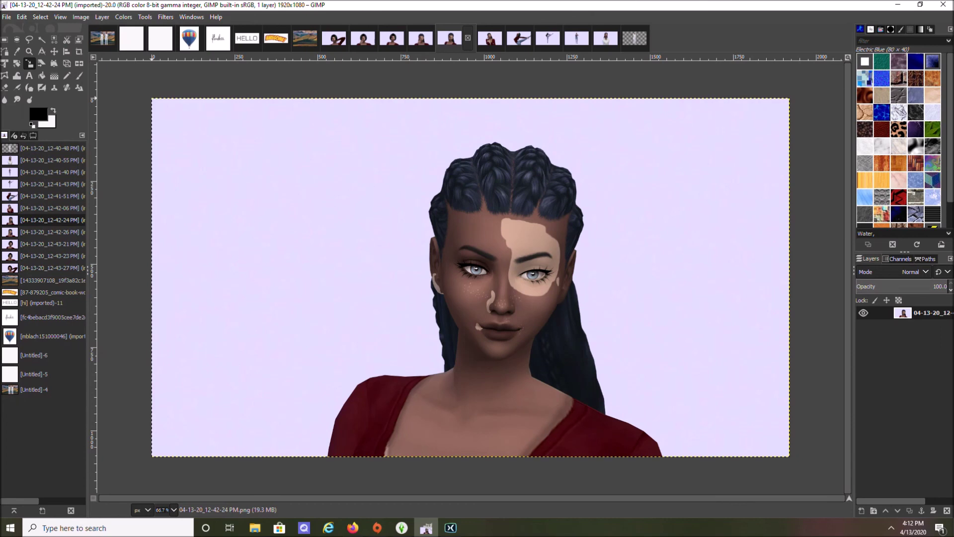
left_click(421, 38)
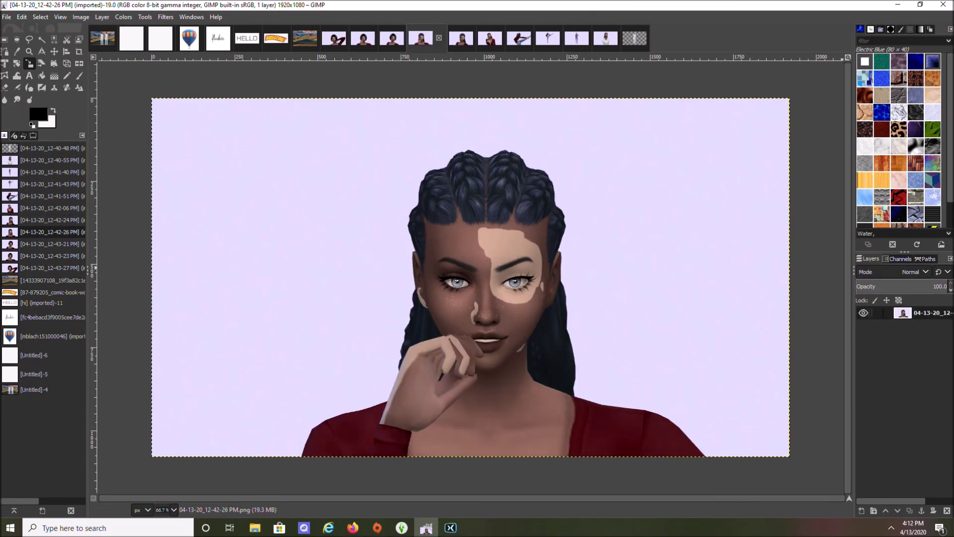
- Add an alpha channel to the close-up's layer and delete its lavender background to leave it transparent
left_click(41, 40)
right_click(924, 312)
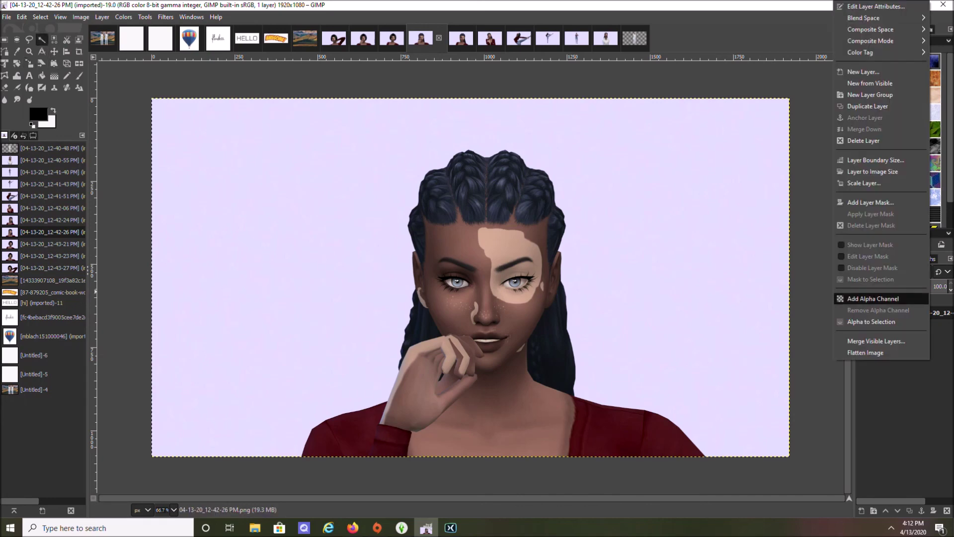
left_click(884, 296)
left_click(692, 213)
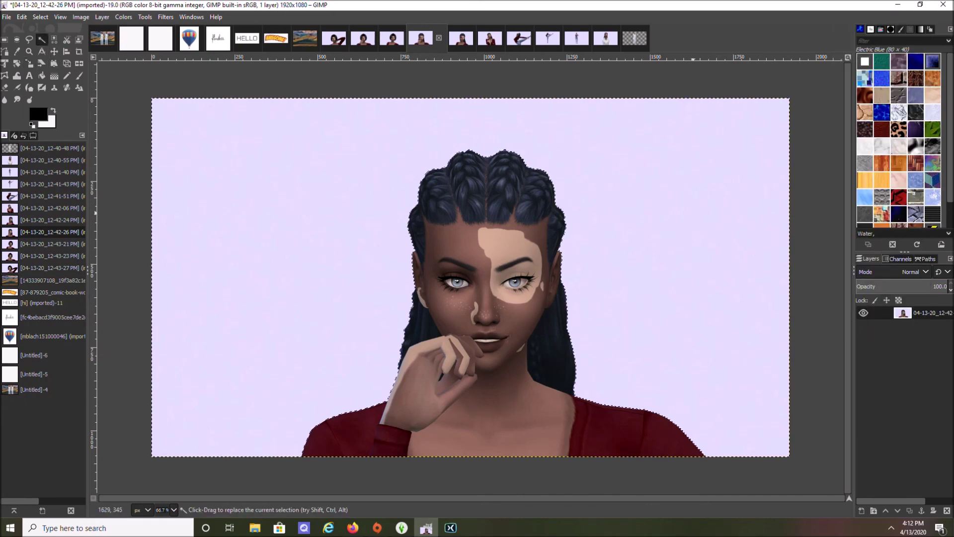
key("Delete")
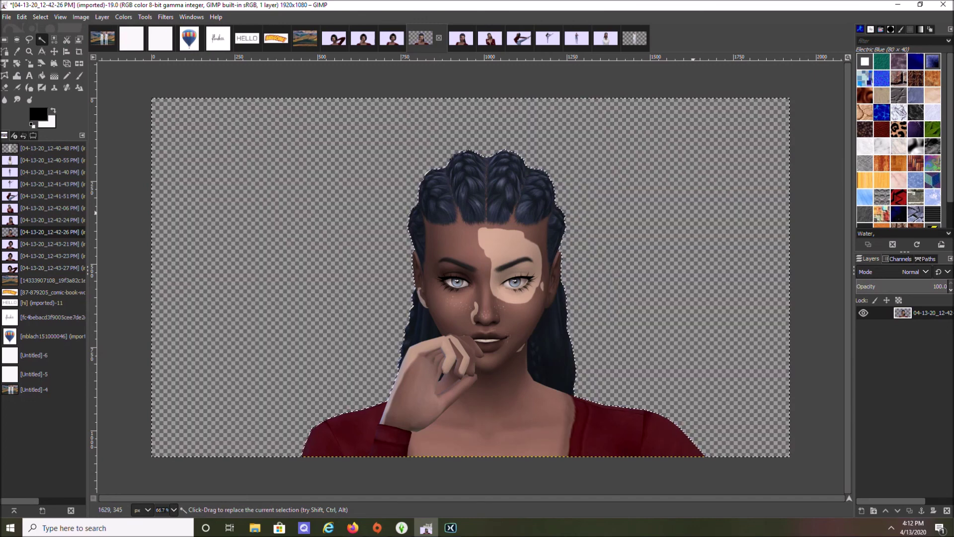
- Trim 1 px off the close-up cutout's edge by shrinking and inverting its alpha selection, and clear the selection
right_click(919, 312)
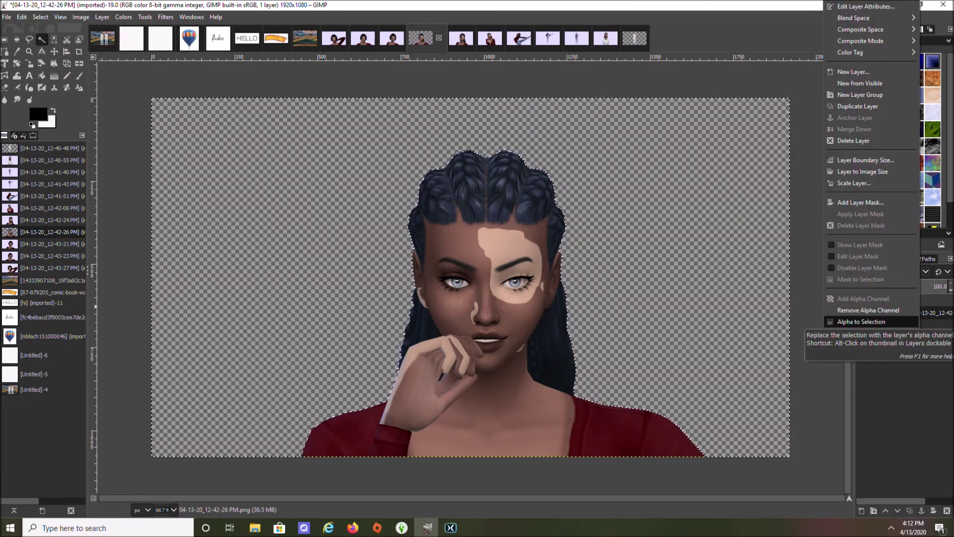
left_click(861, 322)
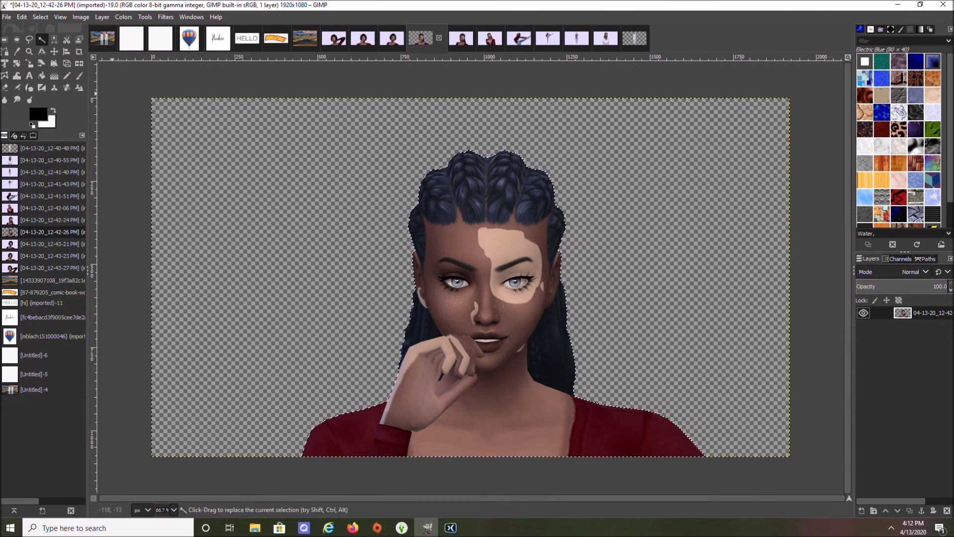
left_click(40, 17)
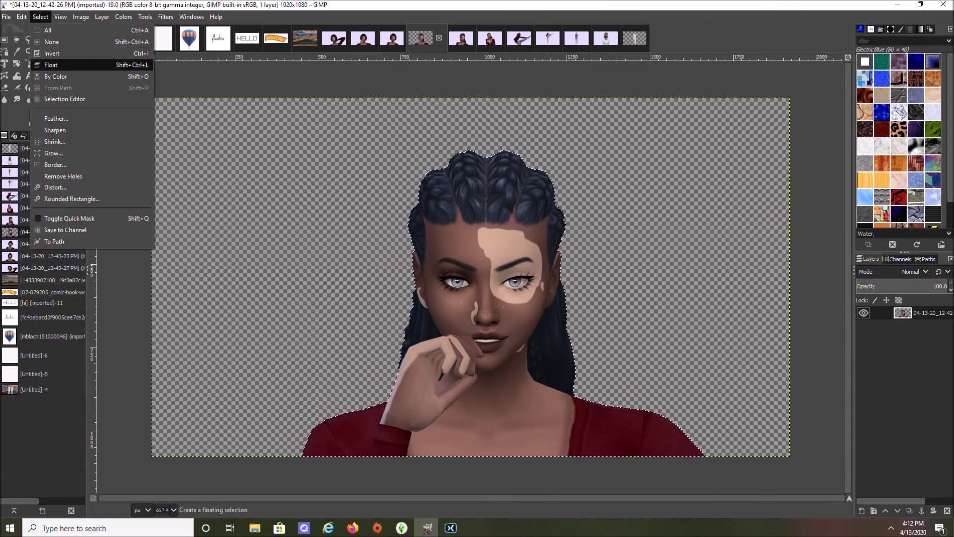
left_click(55, 142)
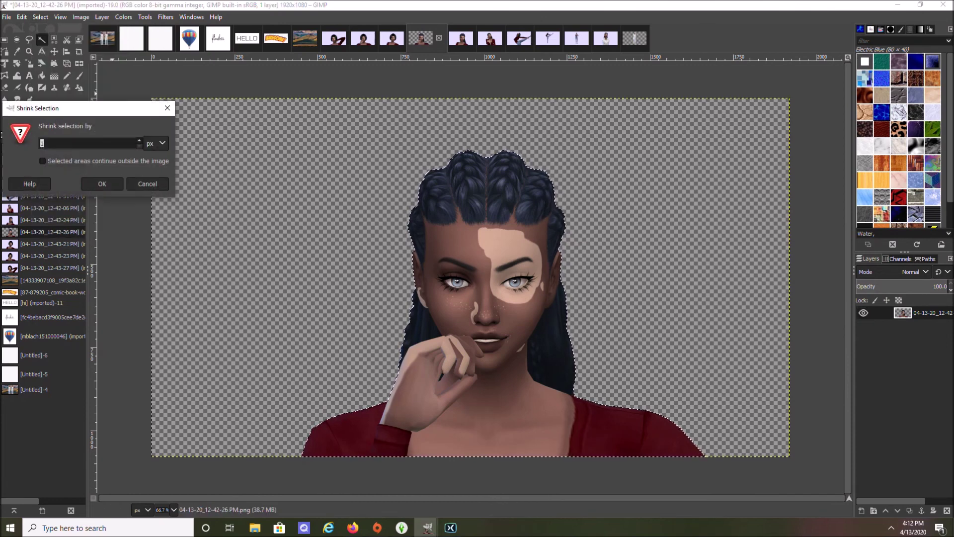
key("Return")
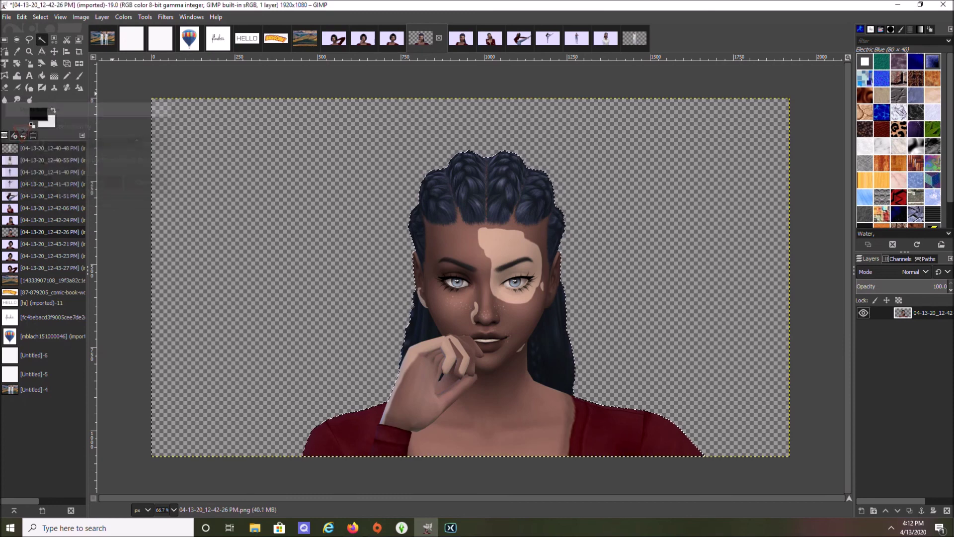
left_click(40, 17)
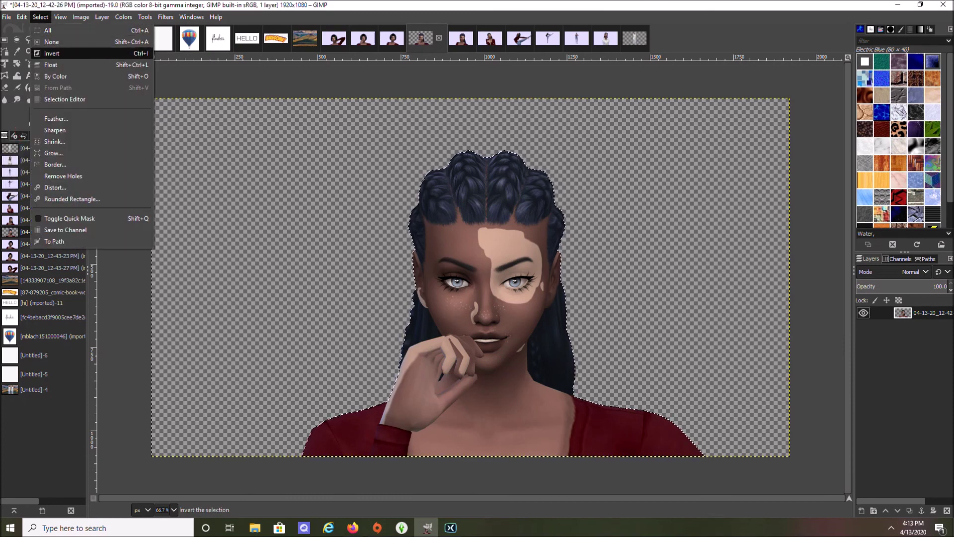
left_click(54, 50)
key("shift+ctrl+a")
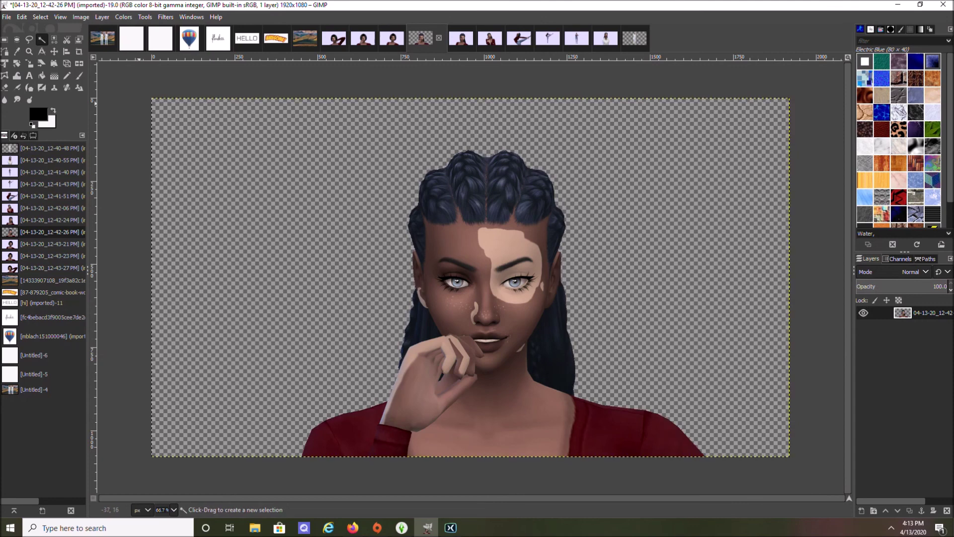
- Adjust the close-up Sim with Brightness-Contrast, setting brightness to 16 and contrast to 23
left_click(124, 17)
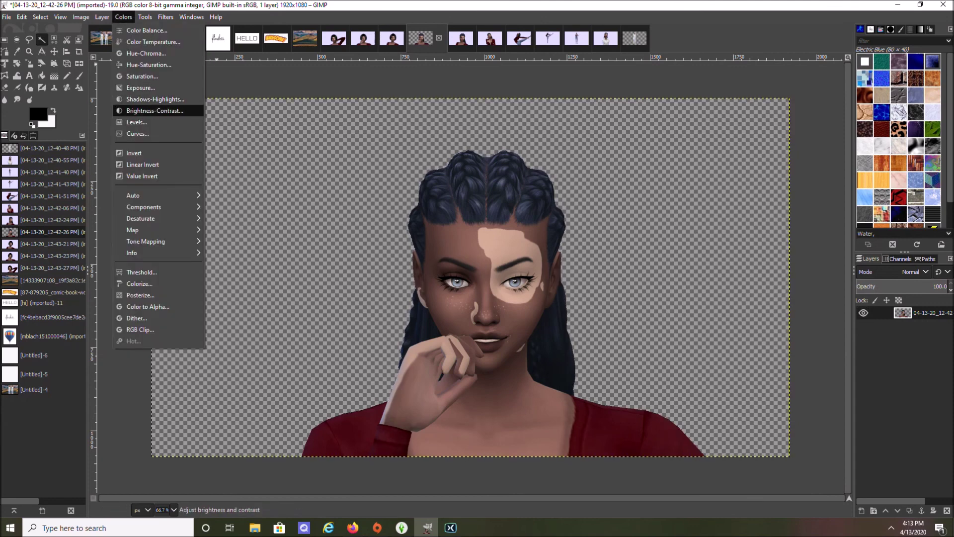
left_click(149, 109)
left_click_drag(160, 110, 175, 133)
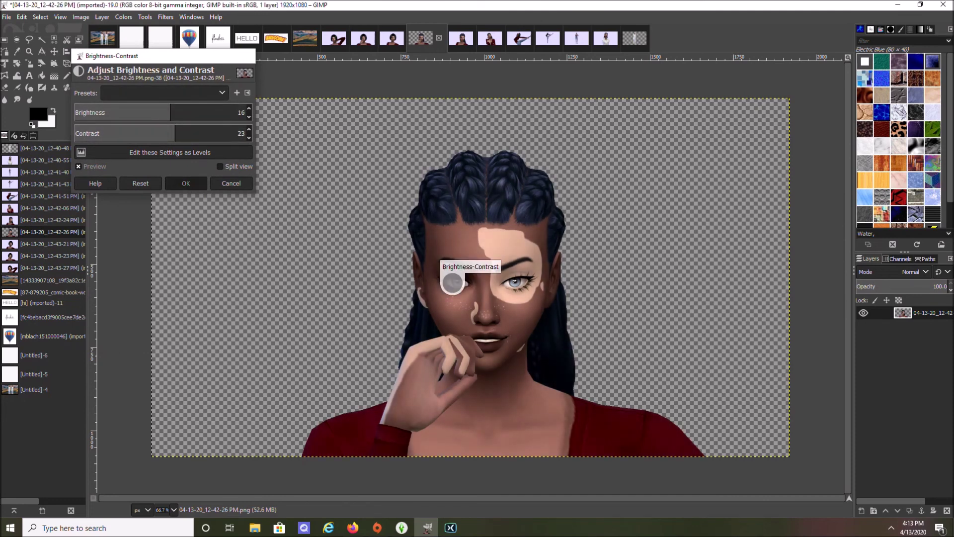
key("Return")
- Brighten the close-up Sim slightly with the Exposure adjustment
left_click(123, 17)
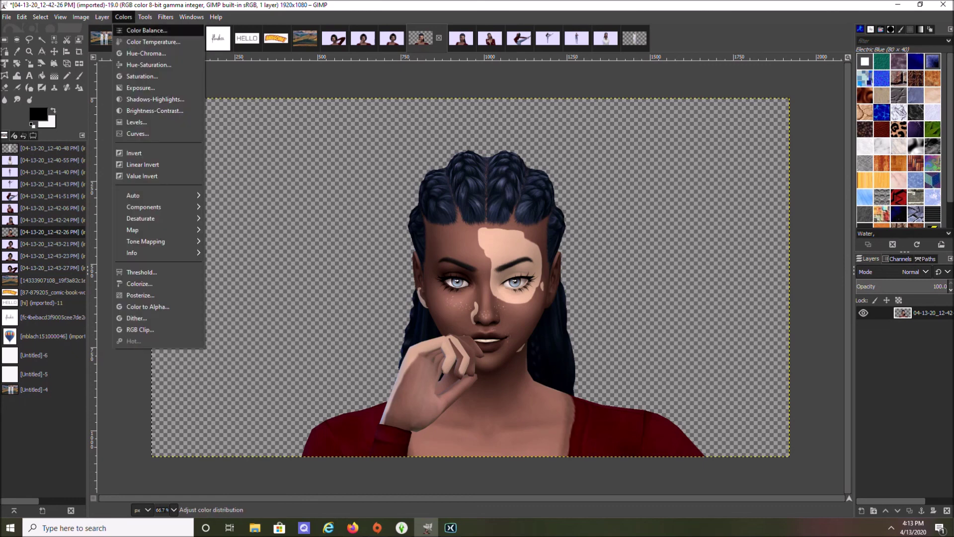
left_click(144, 88)
left_click_drag(134, 234, 144, 234)
left_click(160, 267)
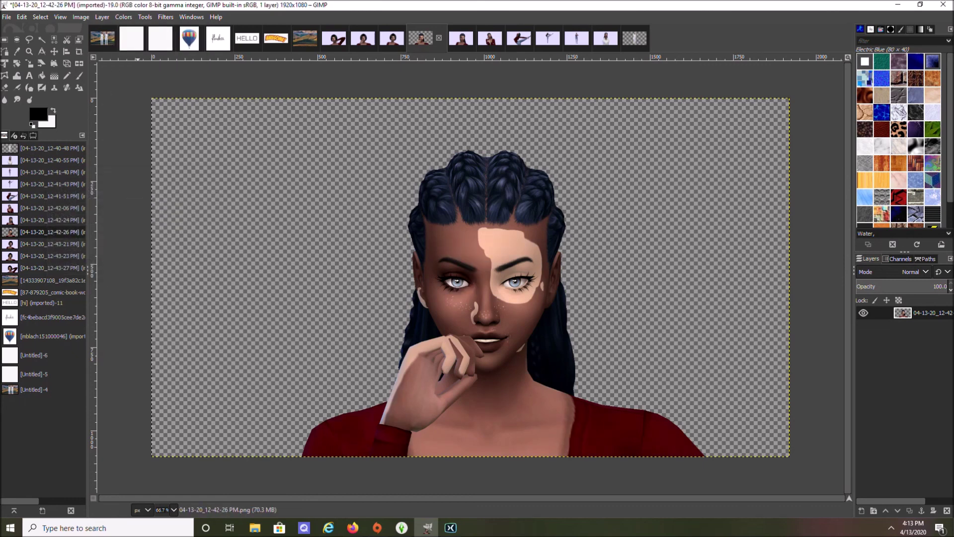
left_click(123, 17)
left_click(144, 53)
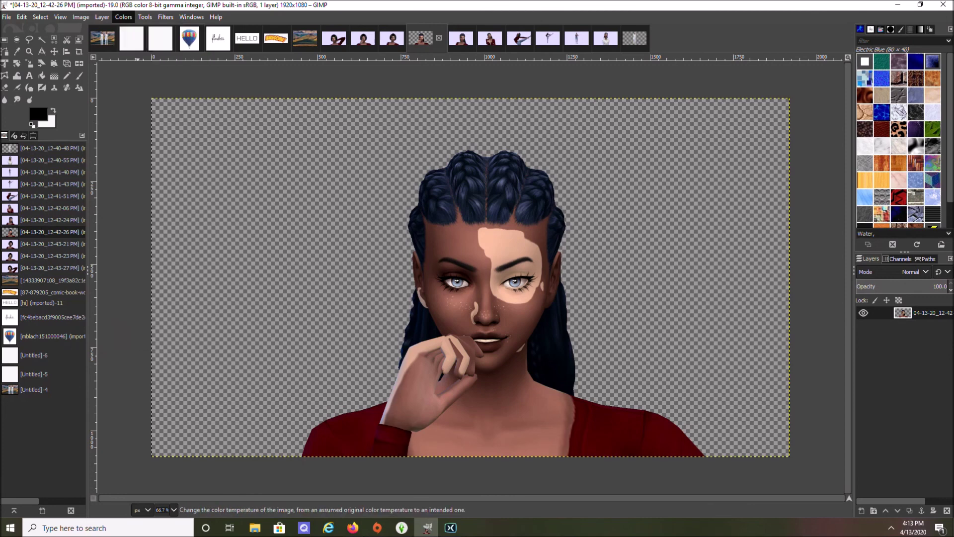
mouse_move(134, 234)
left_mouse_down()
mouse_move(167, 233)
mouse_move(96, 233)
mouse_move(135, 234)
left_mouse_up()
left_click(205, 286)
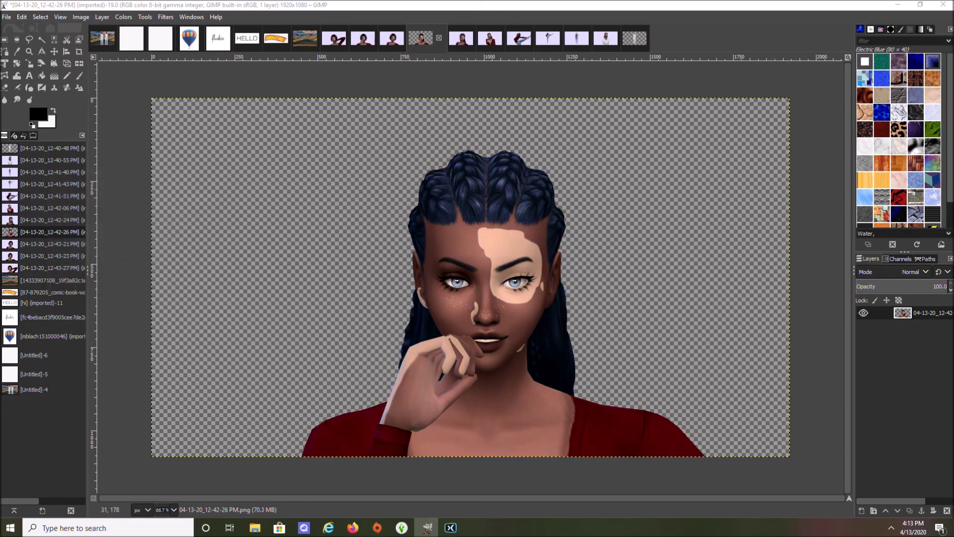
- Sharpen the close-up Sim with the Sharpen (Unsharp Mask) filter, adjusting its radius
left_click(166, 17)
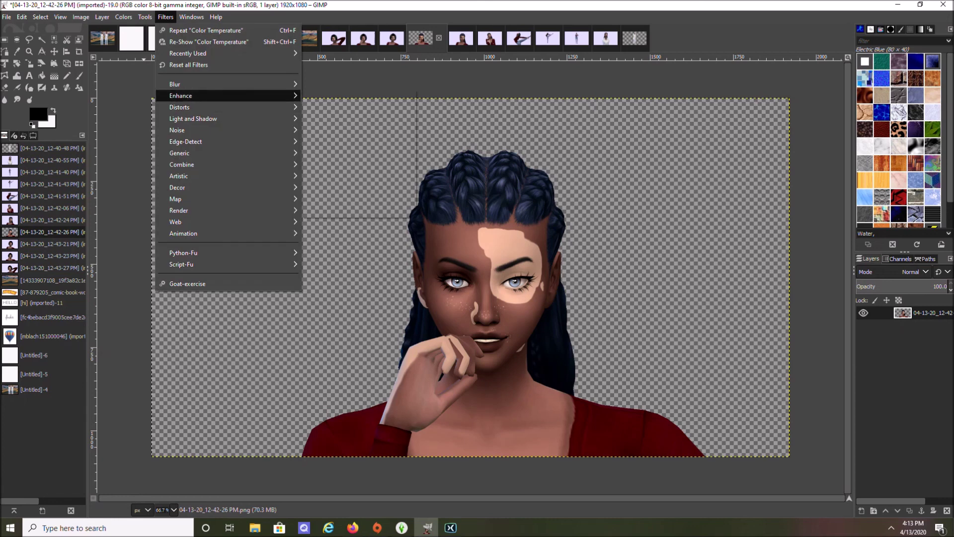
mouse_move(181, 96)
left_click(348, 164)
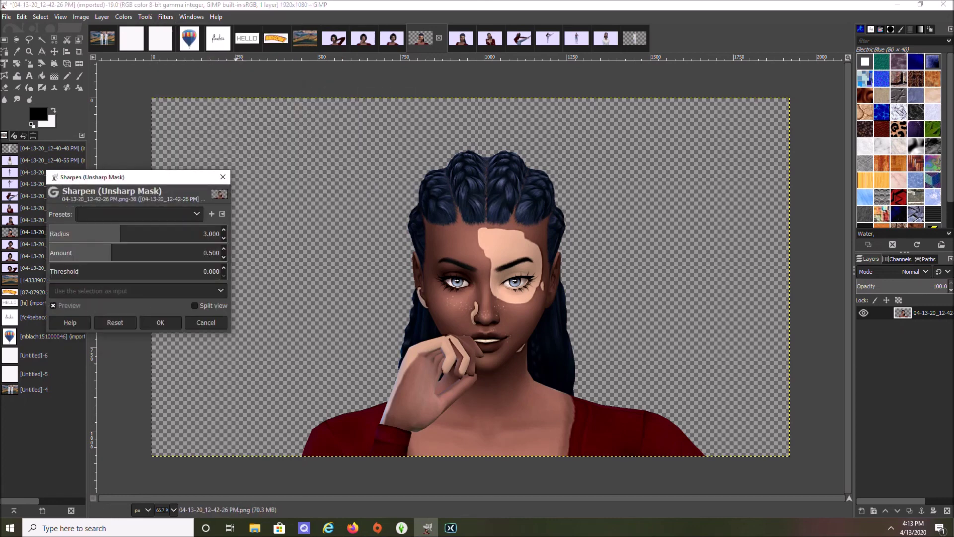
left_click_drag(213, 235, 203, 234)
left_click(160, 322)
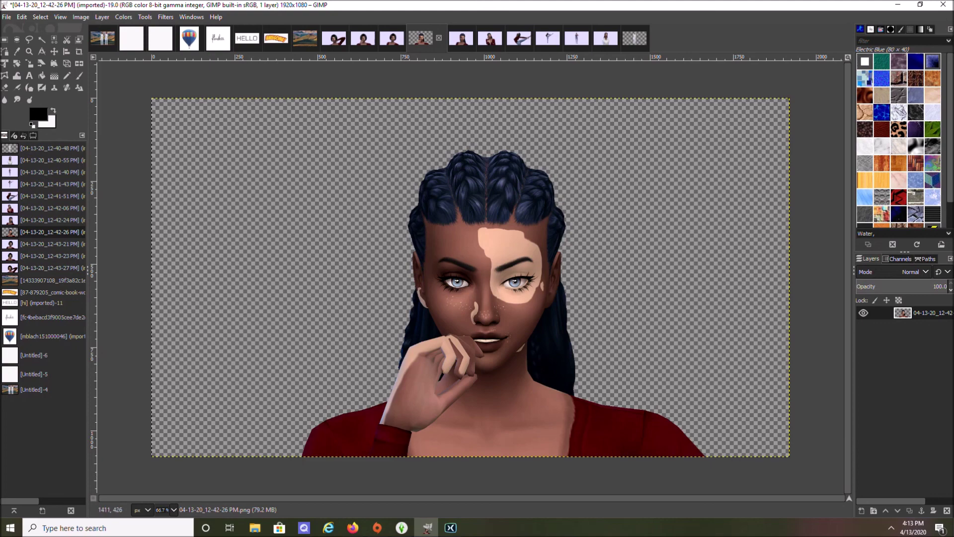
- Add the mountain landscape as a layer on the blank 1000x1000 canvas and scale it to 1586 × 1011 px to cover the canvas
left_click(305, 38)
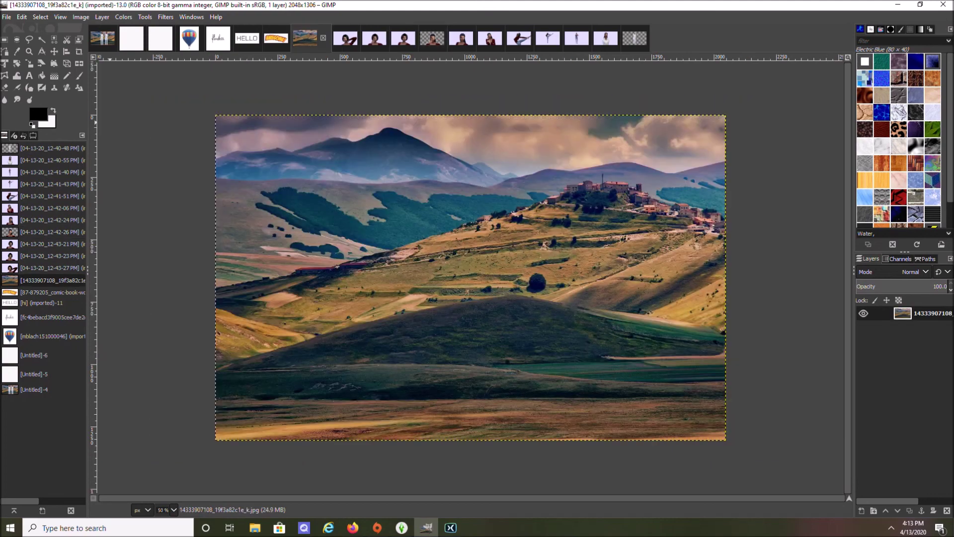
left_click(33, 374)
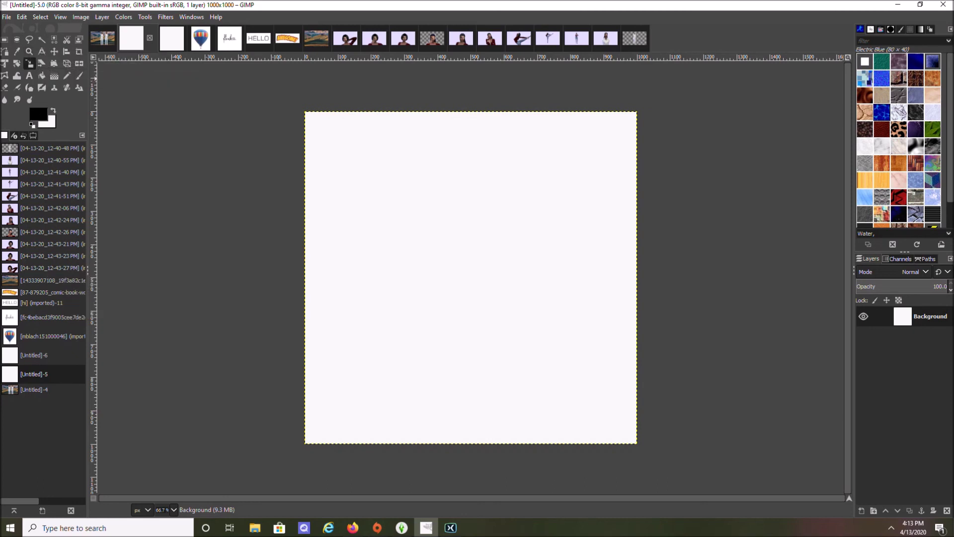
left_click(47, 281)
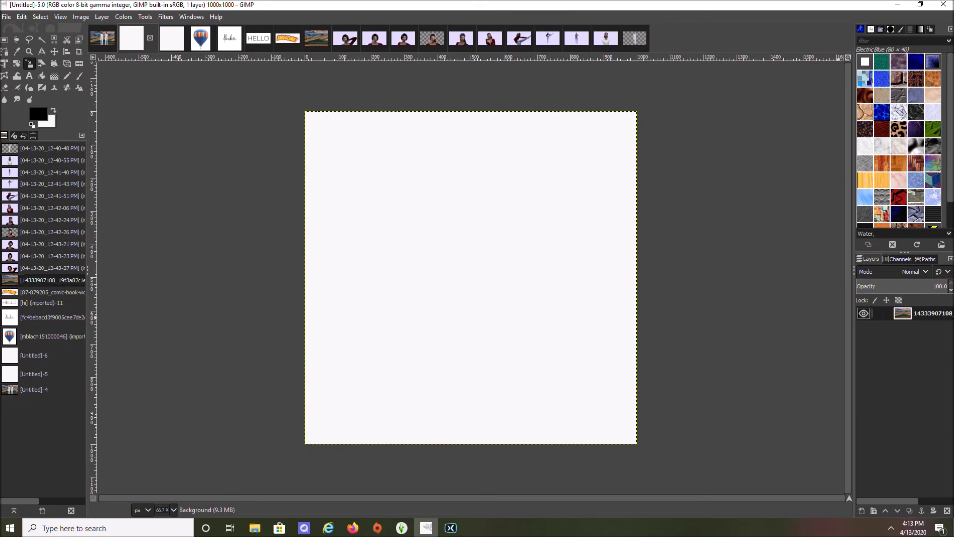
left_click_drag(902, 313, 284, 217)
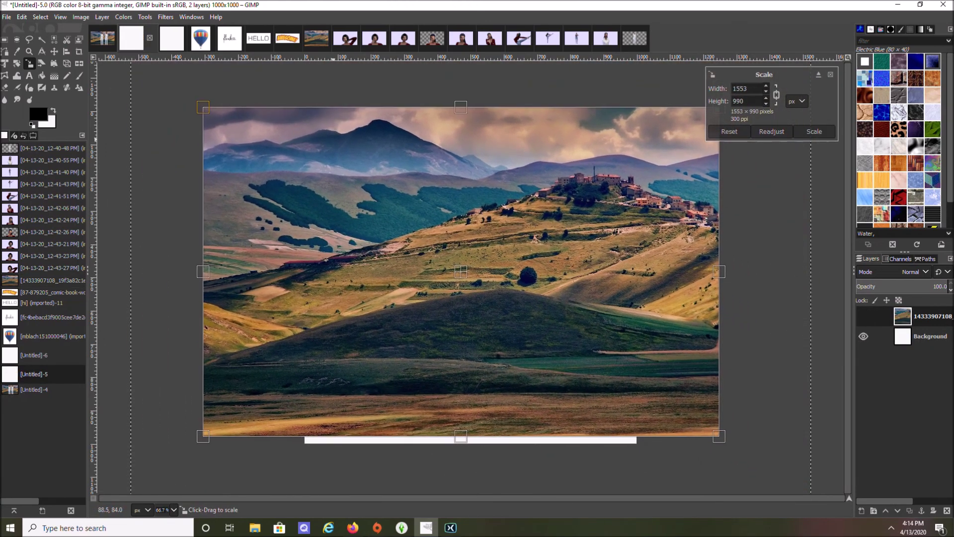
left_click_drag(202, 436, 192, 443)
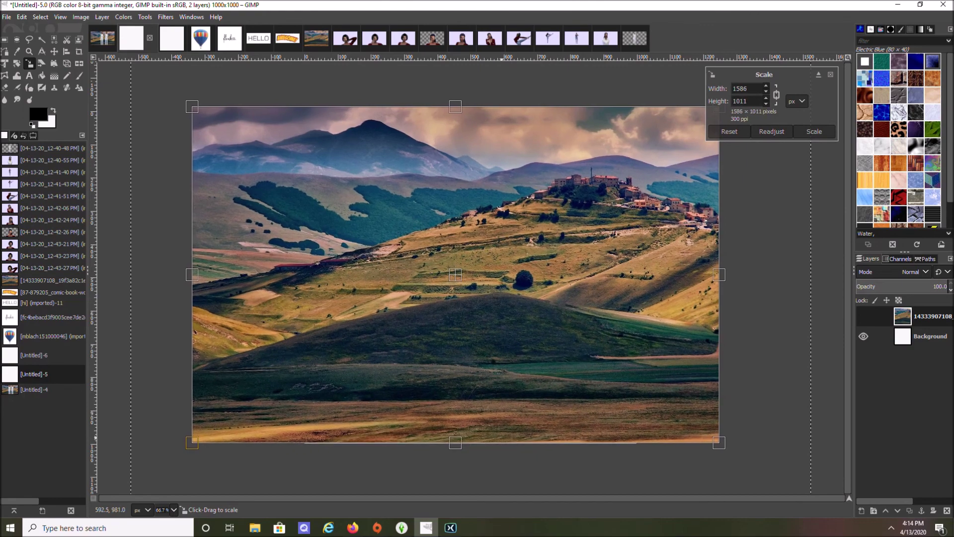
left_click(814, 131)
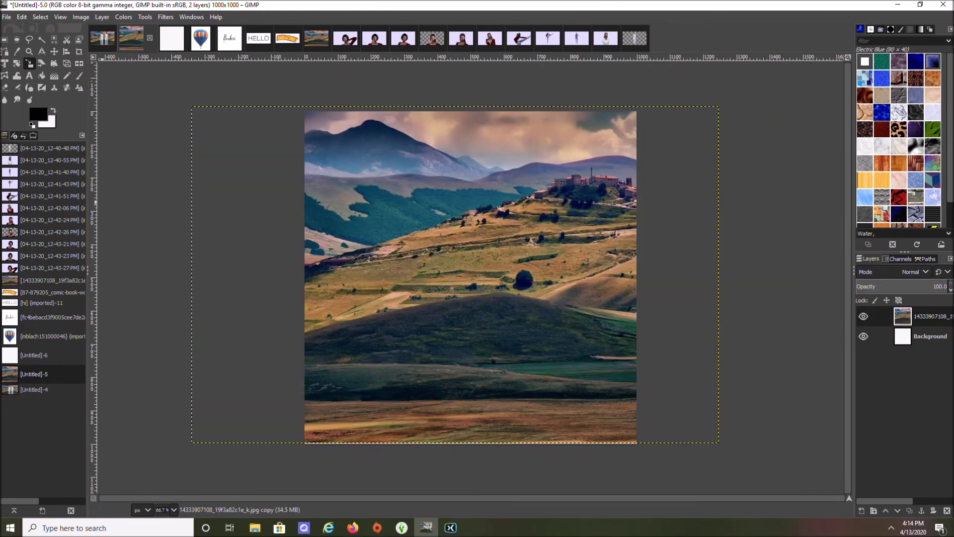
- Add the close-up Sim cutout as a layer above the landscape and scale it to 1853 × 1042 px
left_click(46, 232)
left_click_drag(902, 313, 439, 236)
left_click_drag(618, 388, 595, 376)
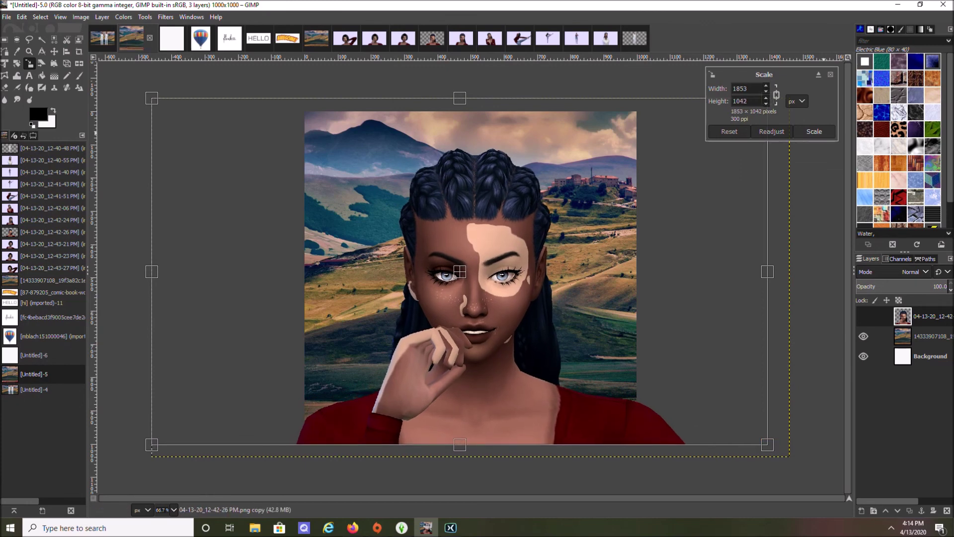
left_click(813, 131)
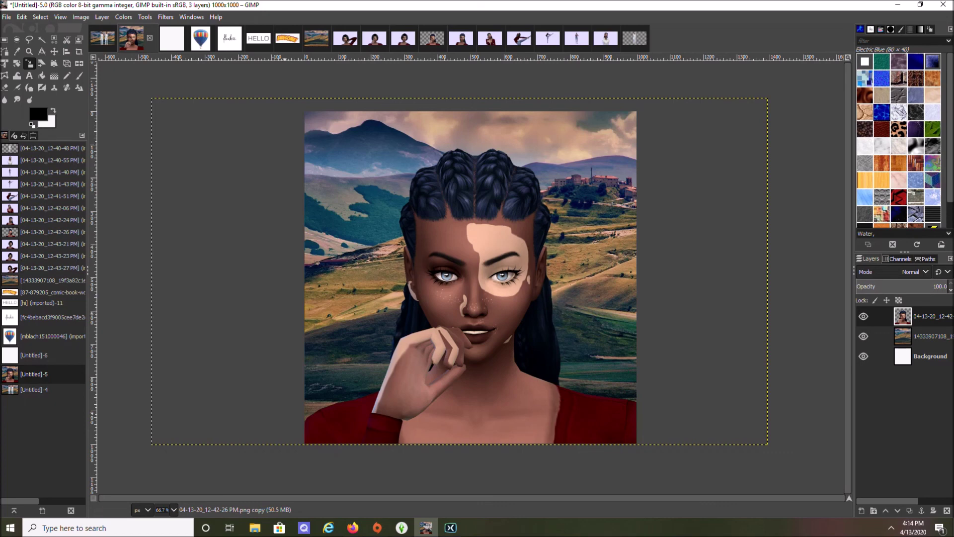
- Switch to the screenshot of the Sim bending backward with a raised leg and add an alpha channel to its layer
left_click(518, 38)
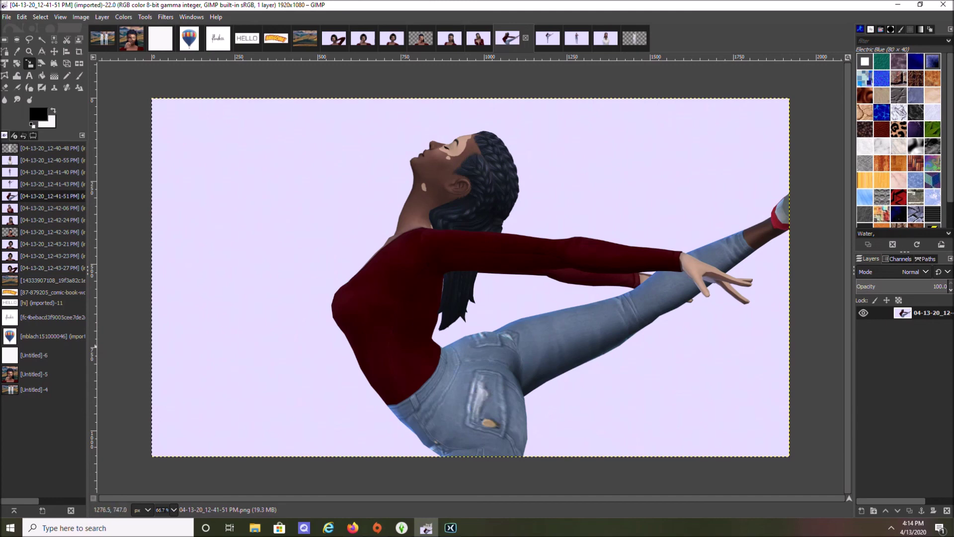
key("u")
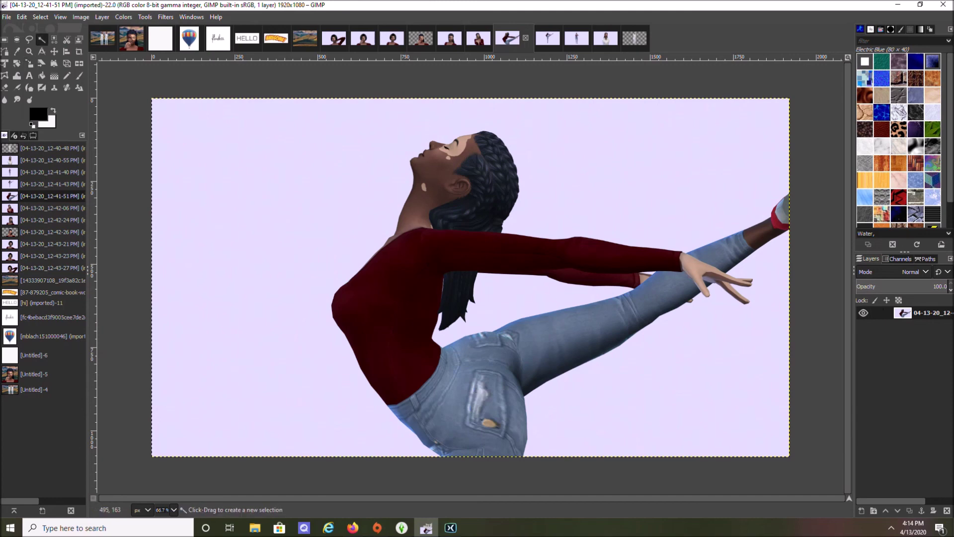
right_click(903, 313)
left_click(846, 298)
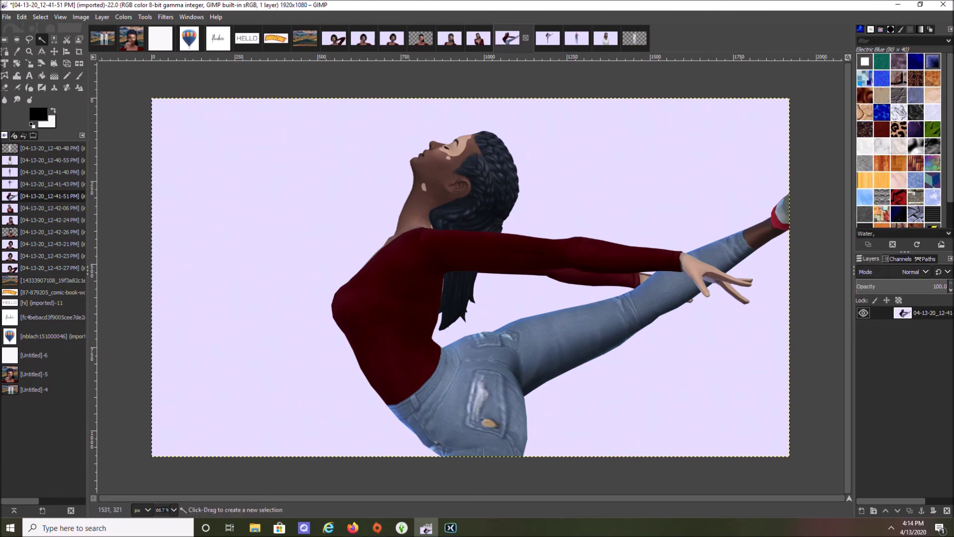
- Delete the lavender background around the Sim, between the arms and leg, and below the leg with Fuzzy Select, and clear the selection
left_click(640, 183)
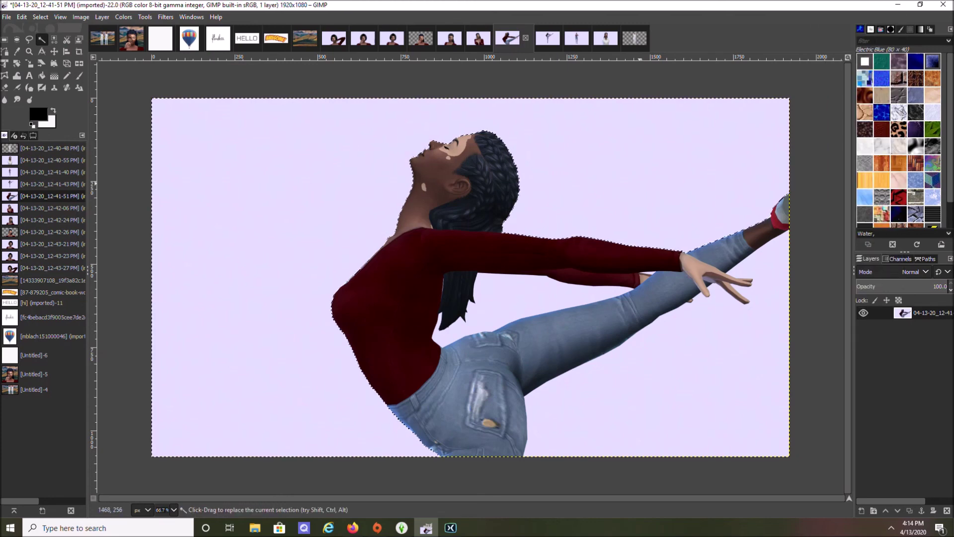
key("Delete")
left_click(530, 290)
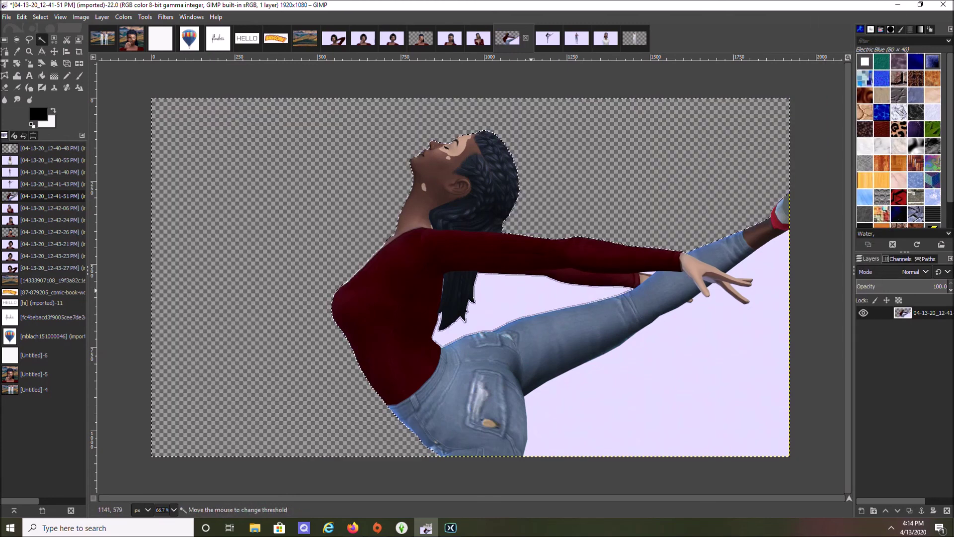
key("Delete")
left_click(645, 394)
key("Delete")
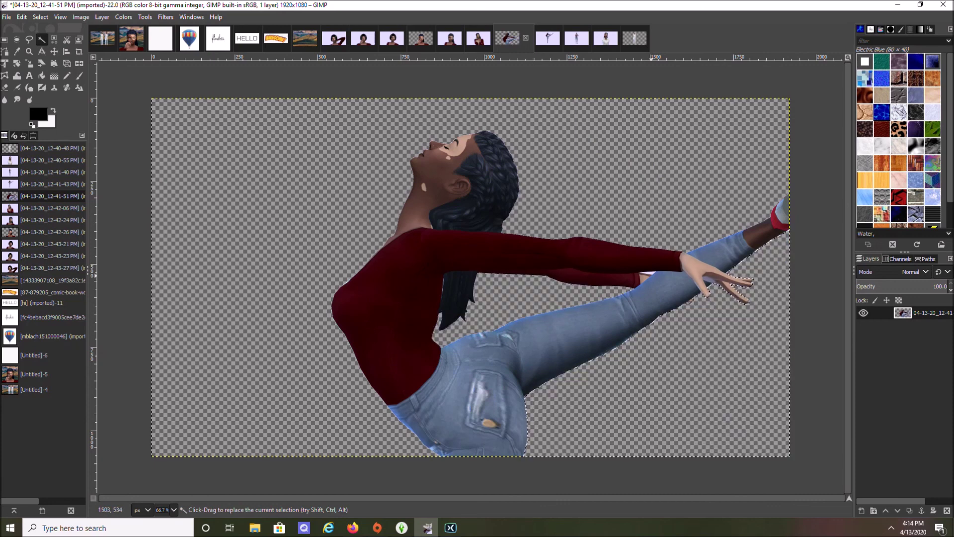
key("ctrl+shift+a")
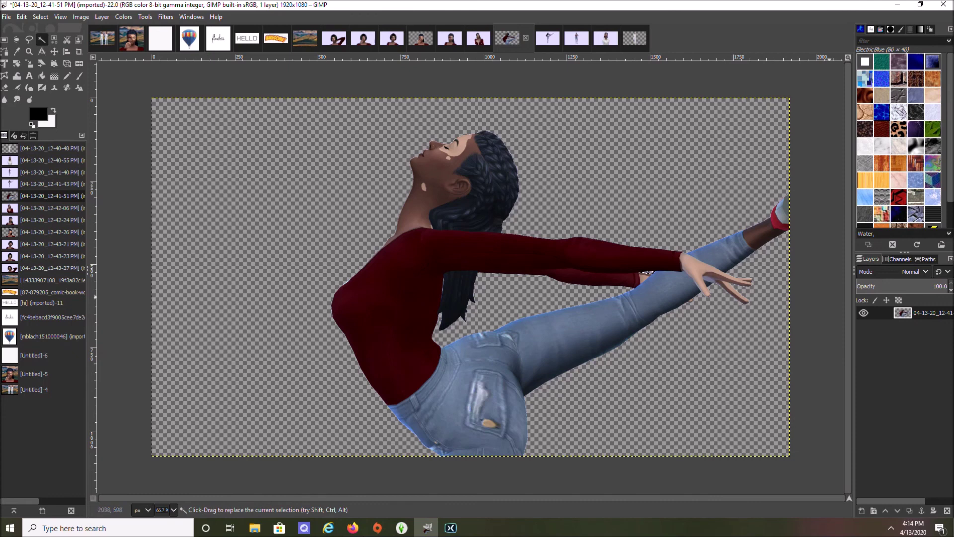
- Trim 1 px off the backbend cutout's edge by shrinking and inverting its alpha selection, and clear the selection
right_click(904, 313)
left_click(860, 322)
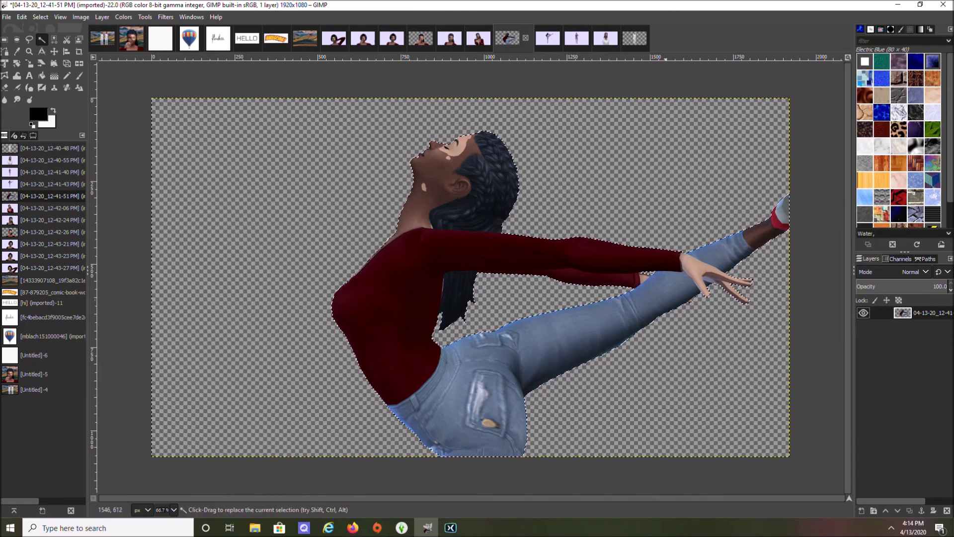
left_click(41, 17)
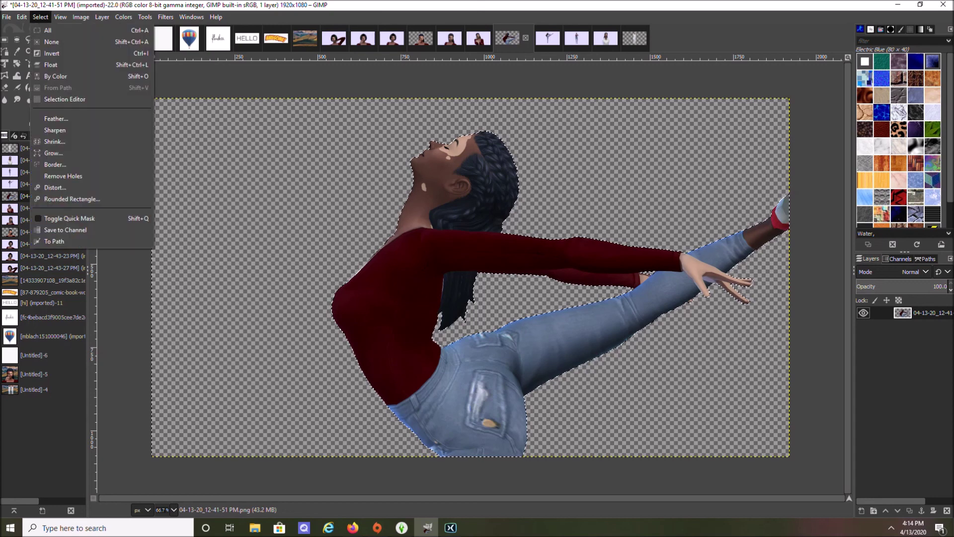
left_click(53, 152)
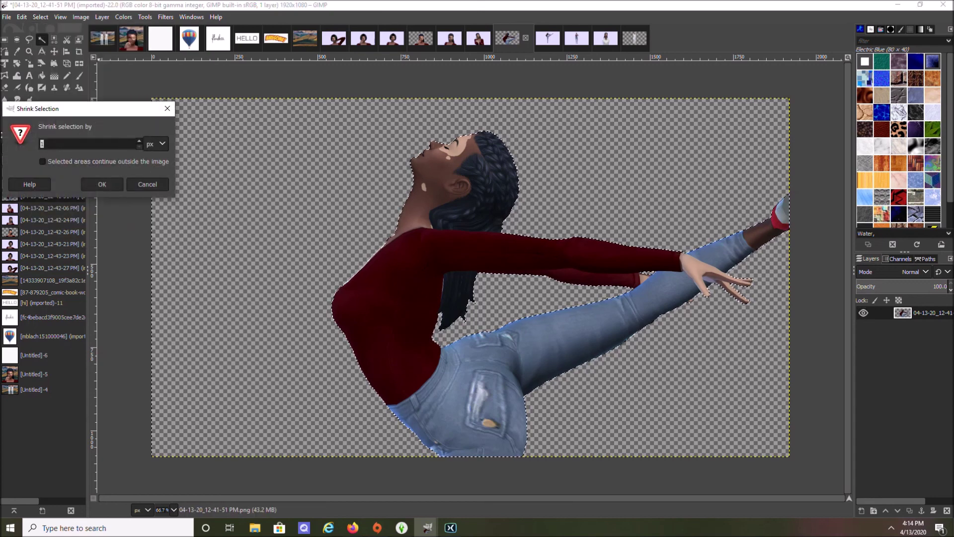
left_click(101, 183)
left_click(40, 17)
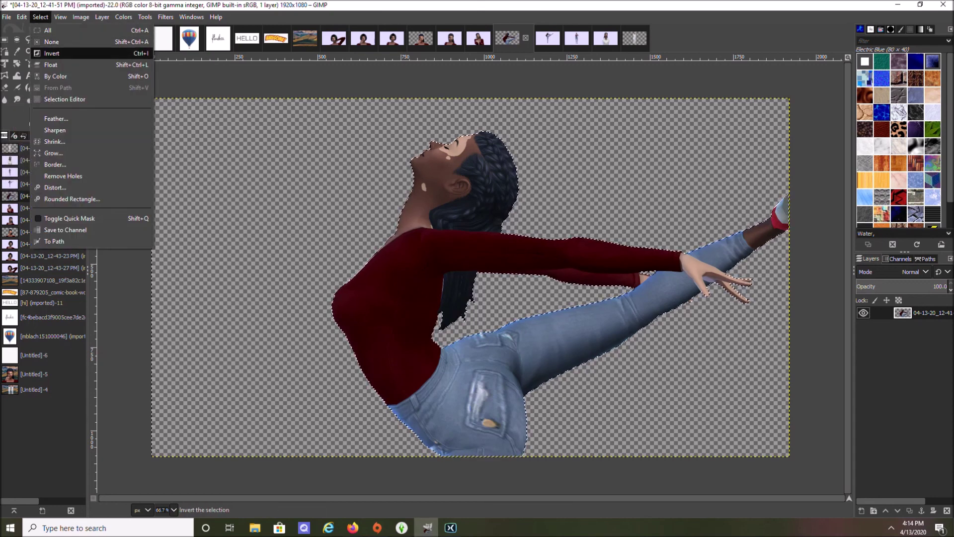
left_click(50, 53)
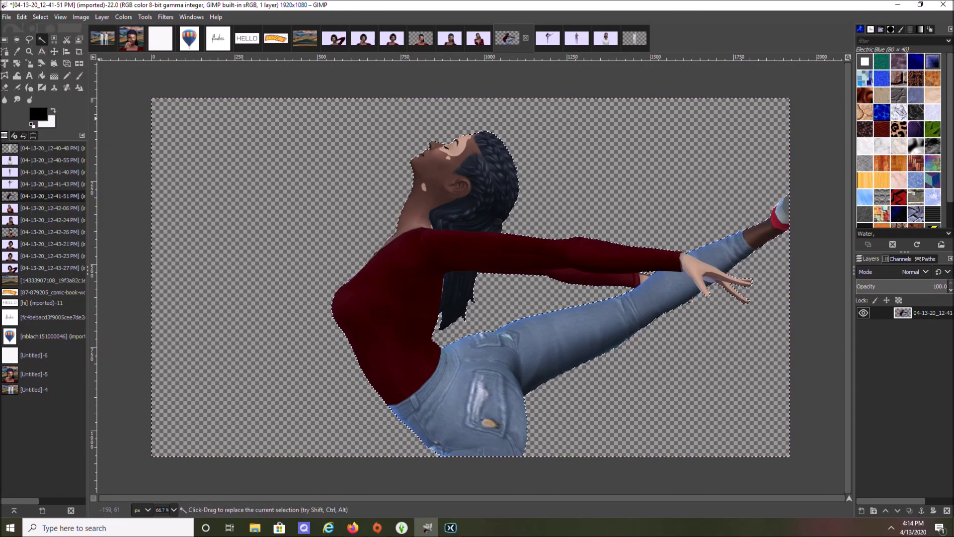
key("ctrl+shift+a")
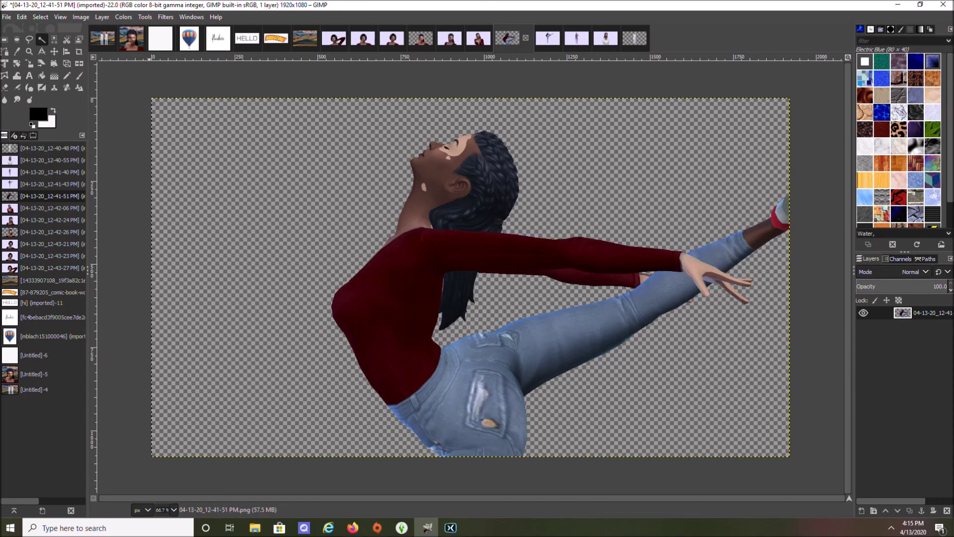
- Adjust the backbend Sim with Brightness-Contrast, setting brightness to 18 and contrast to 21
left_click(123, 17)
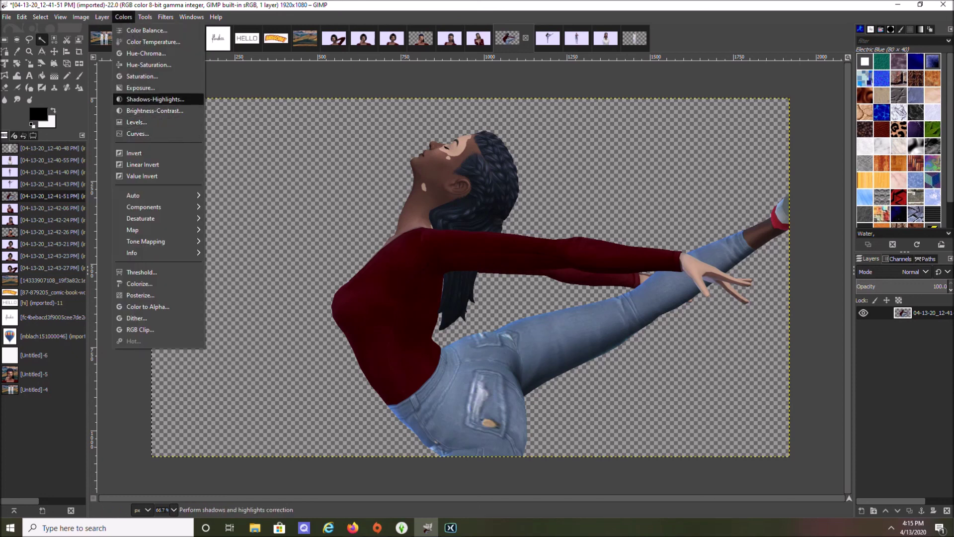
left_click(154, 111)
left_click_drag(158, 113, 171, 113)
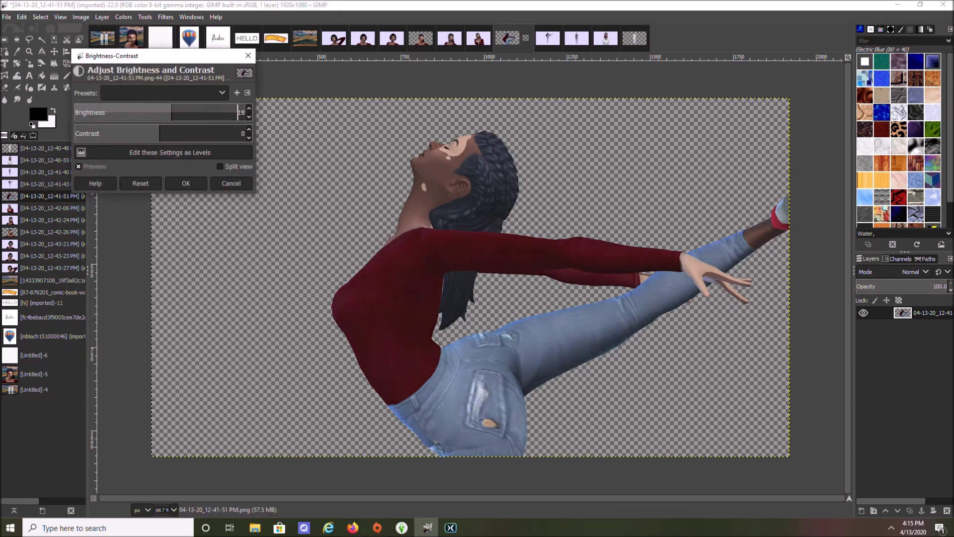
left_click(166, 130)
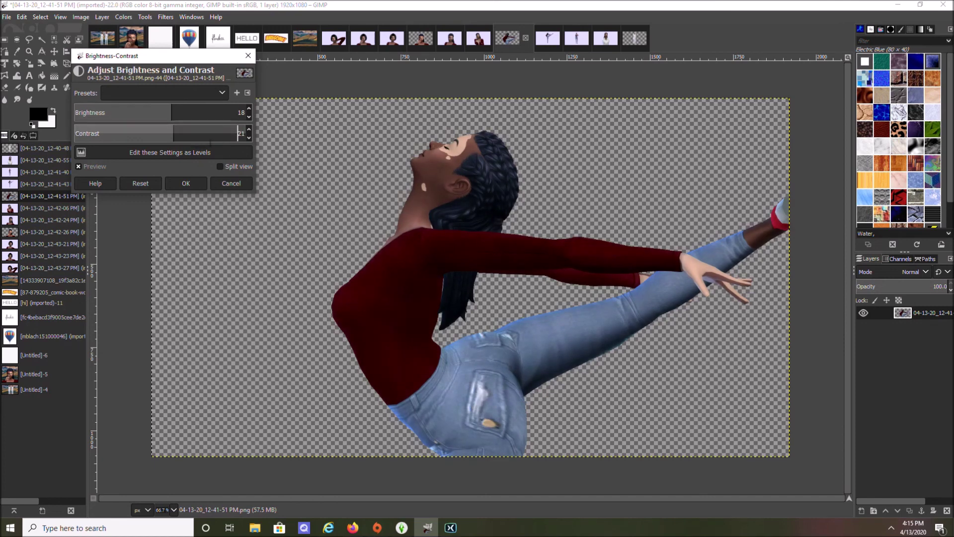
left_click(185, 183)
- Boost the backbend Sim's colours with the Saturation adjustment, setting the scale to 1.122
left_click(123, 17)
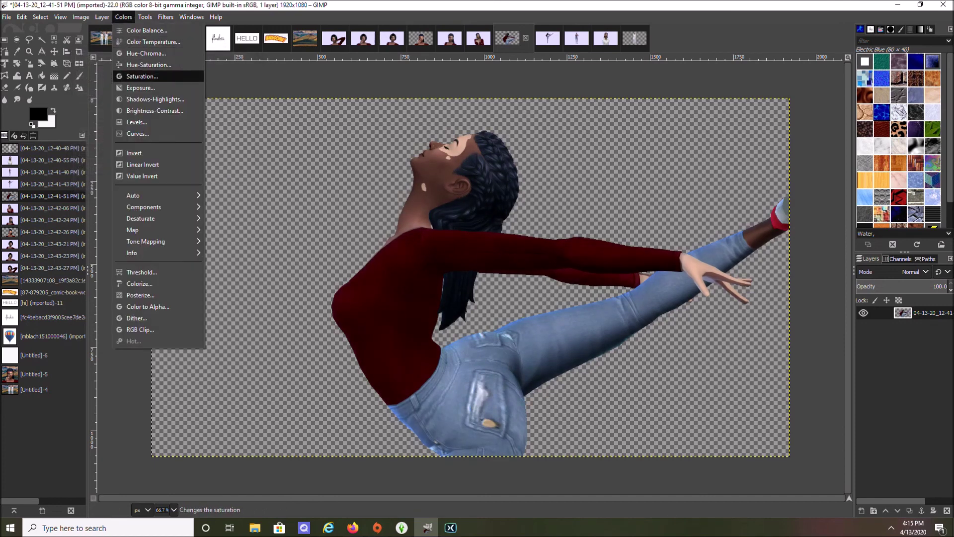
left_click(142, 77)
left_click_drag(137, 237, 143, 237)
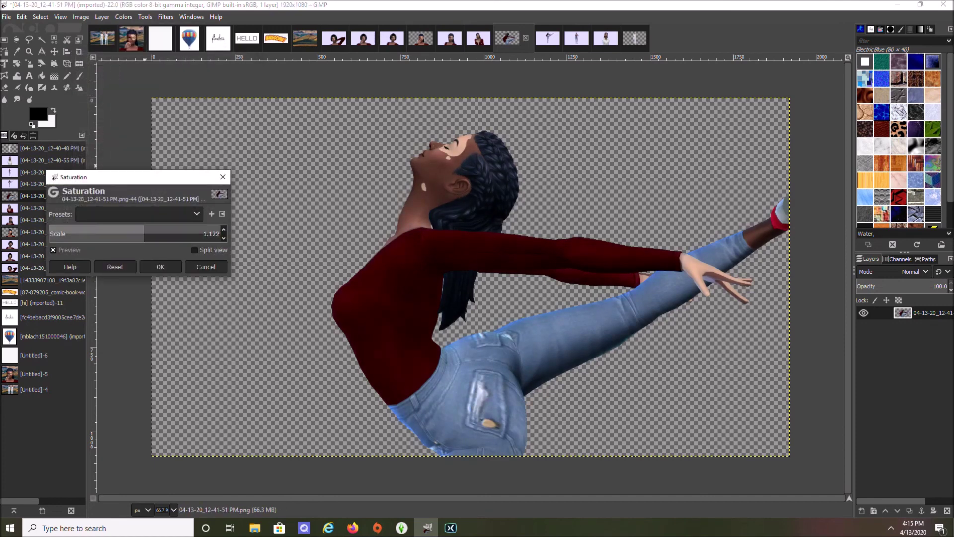
left_click(160, 266)
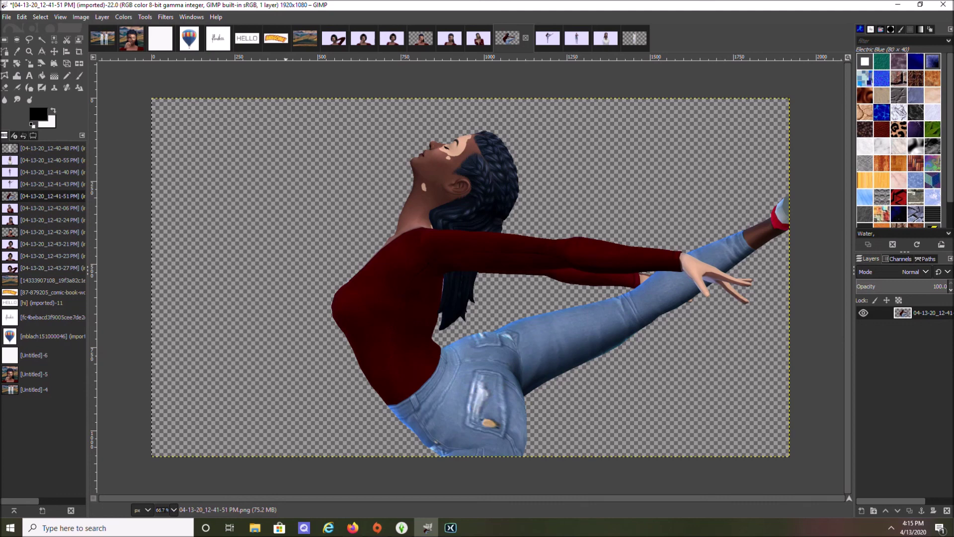
- Open the Sharpen (Unsharp Mask) filter for the backbend Sim
left_click(166, 17)
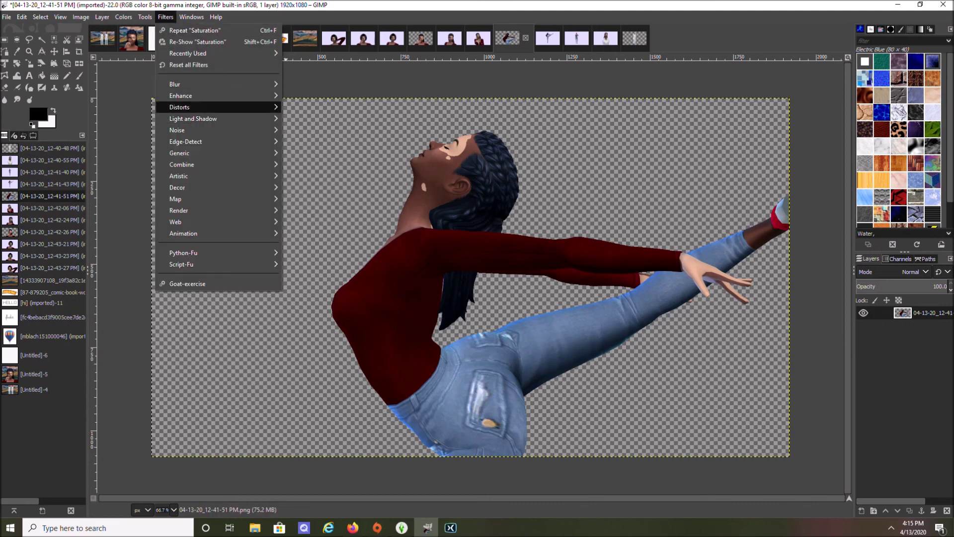
mouse_move(194, 118)
mouse_move(194, 95)
left_click(329, 164)
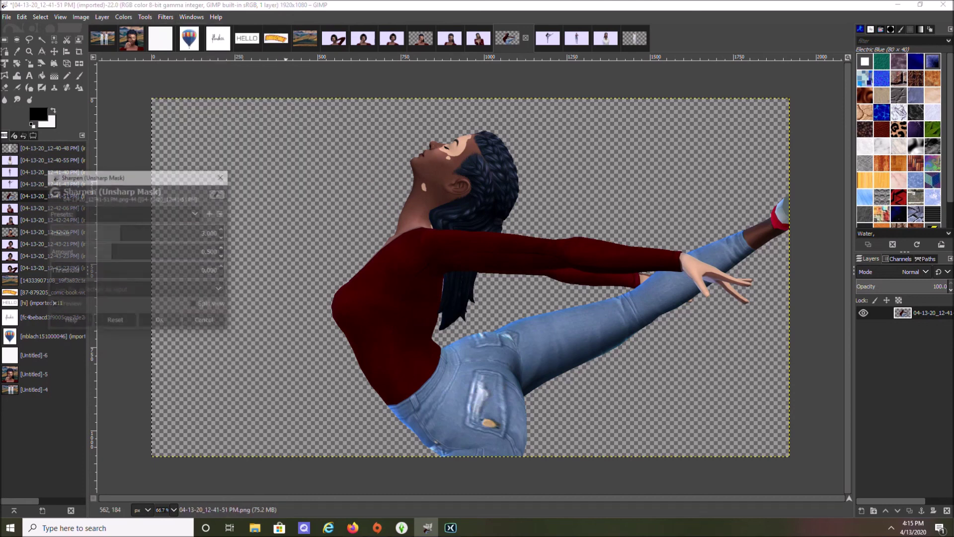
- Sharpen the woman cutout with Unsharp Mask at a radius of about 1.614
left_click_drag(211, 234, 203, 233)
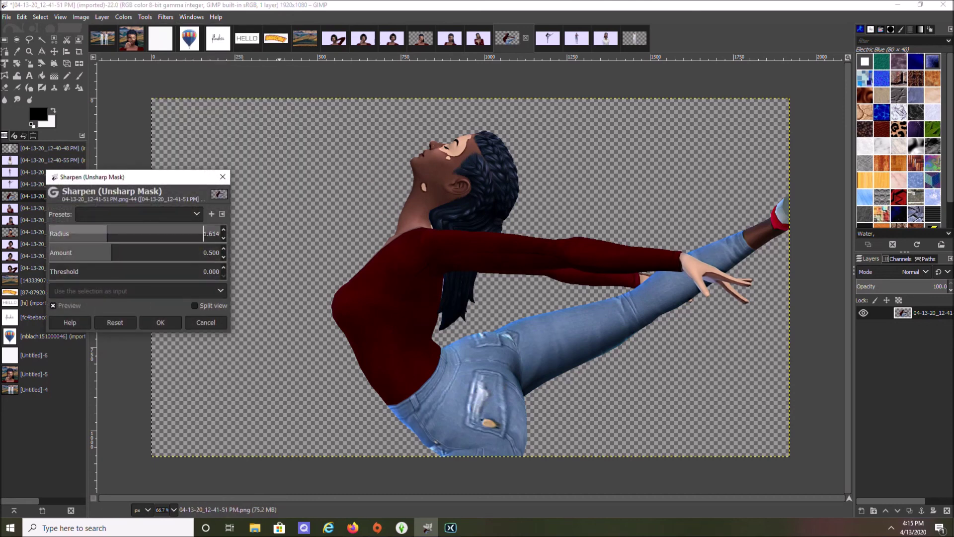
left_click(160, 322)
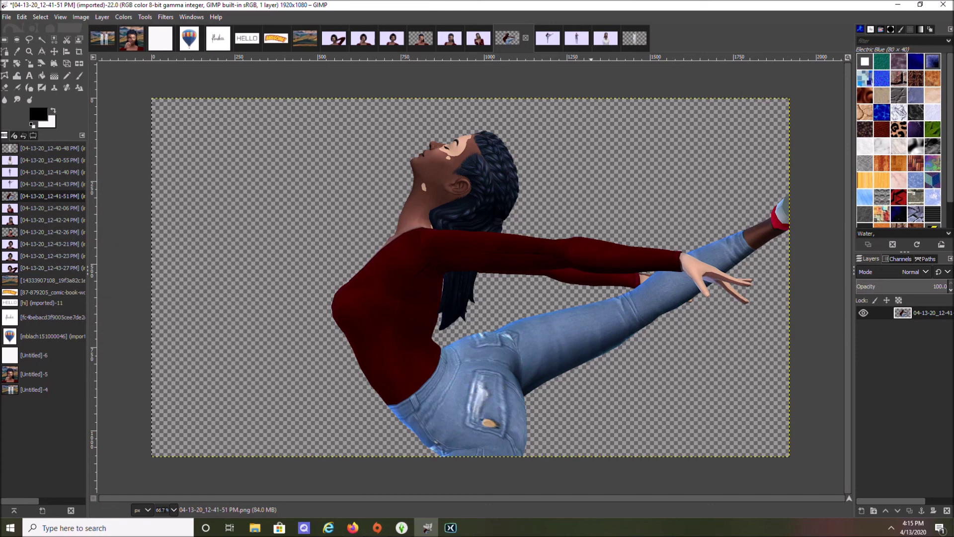
- Add the landscape photo as a new layer on the blank 1200x1200 canvas
left_click(34, 355)
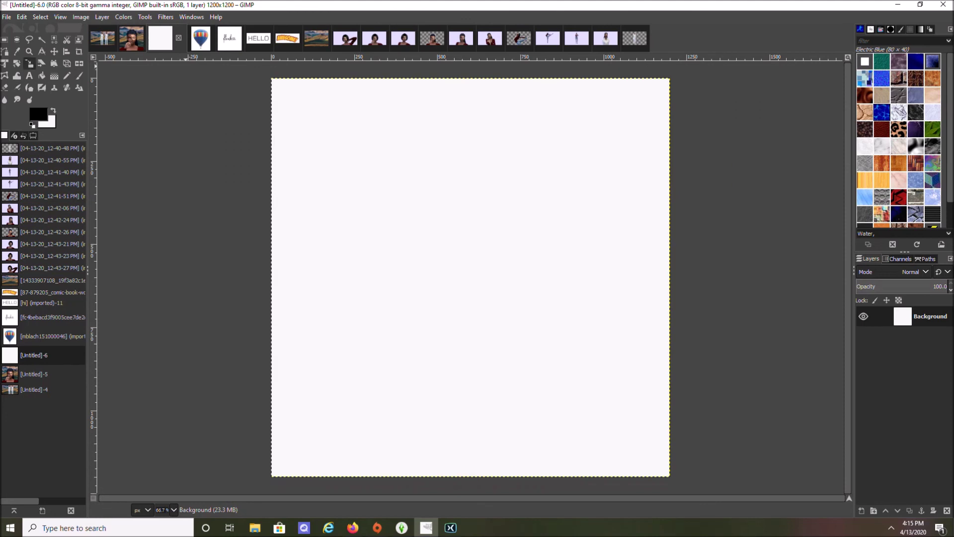
left_click(30, 63)
left_click(48, 197)
left_click_drag(928, 312, 474, 260)
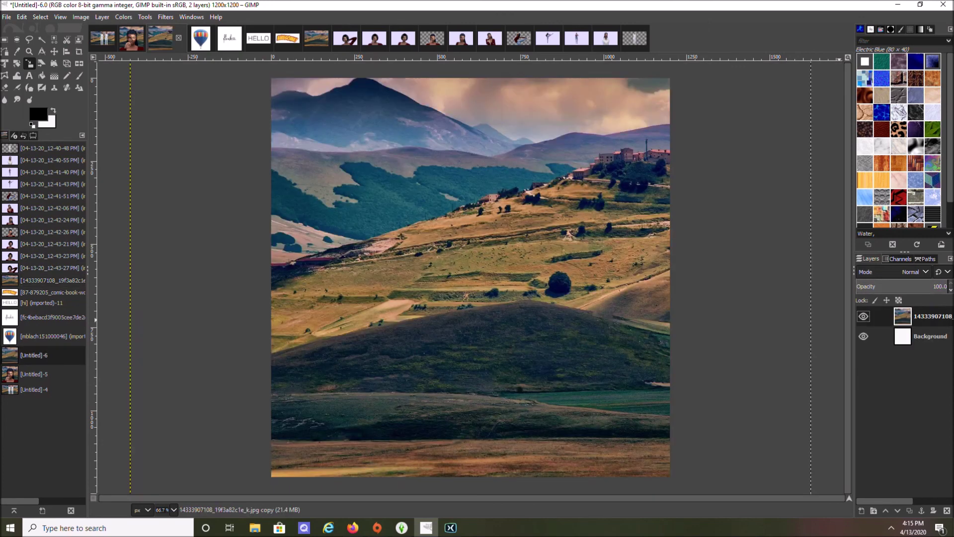
- Scale the landscape layer to about 1902 × 1213 px so that it covers the whole square canvas
left_click(237, 125)
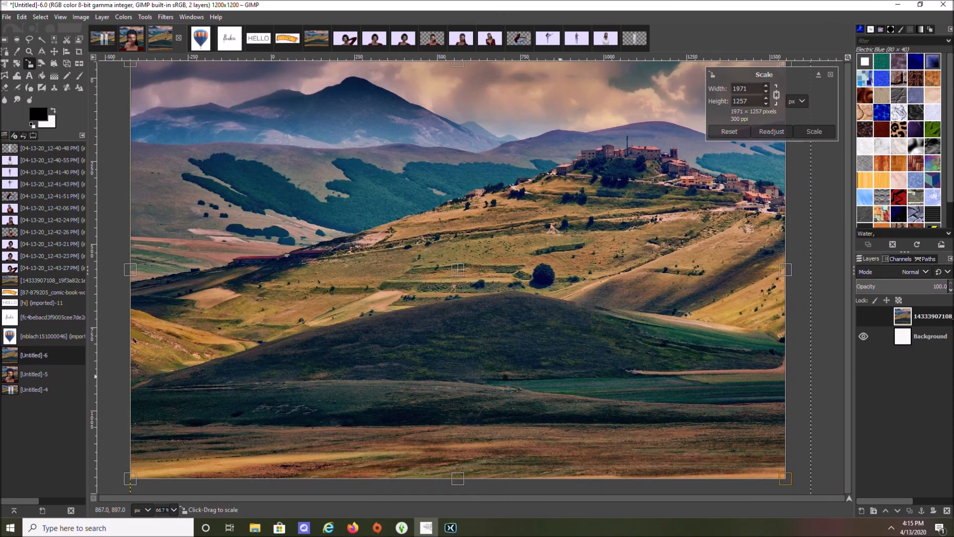
left_click_drag(239, 124, 320, 165)
left_click_drag(151, 474, 146, 476)
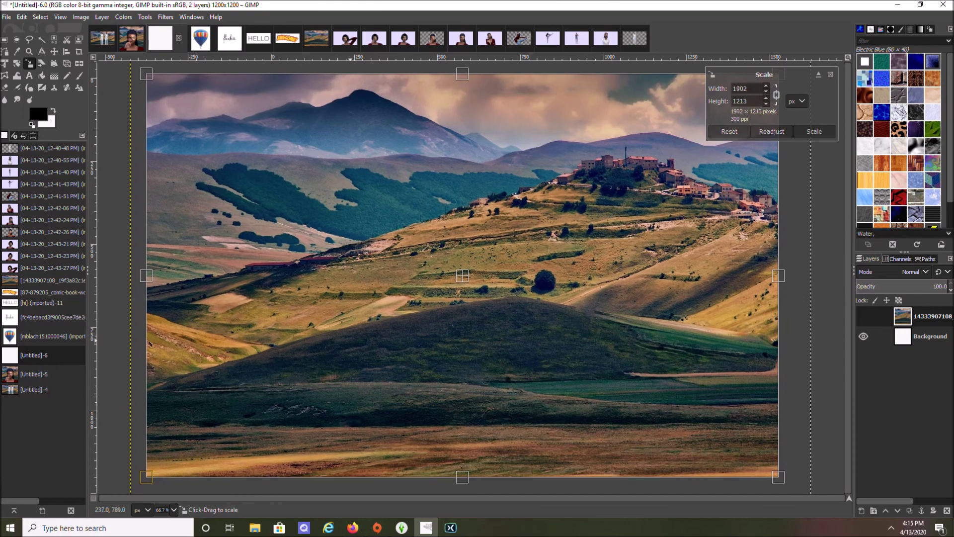
key("Return")
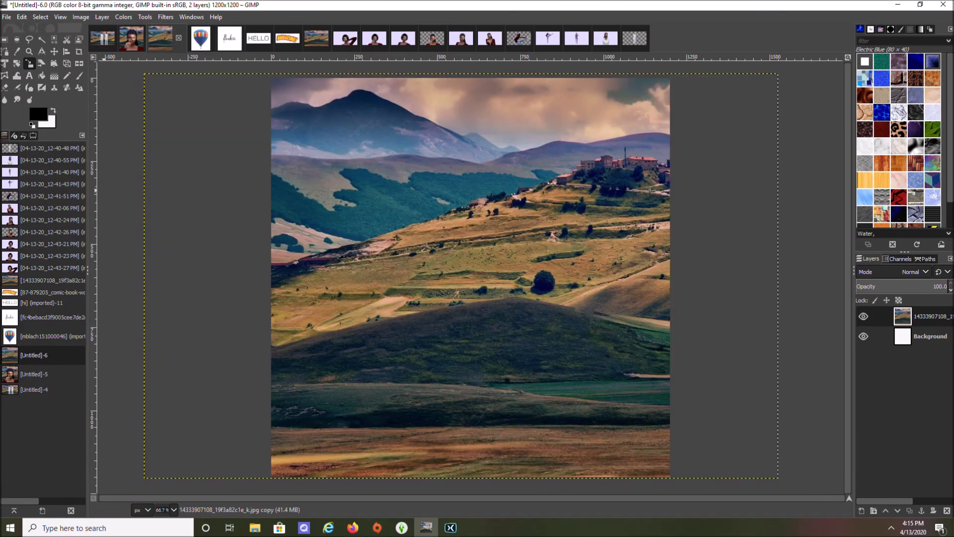
- Add the sharpened woman cutout above the landscape, scale it to about 2033 × 1144 px and shift it toward the canvas's left side
left_click(48, 195)
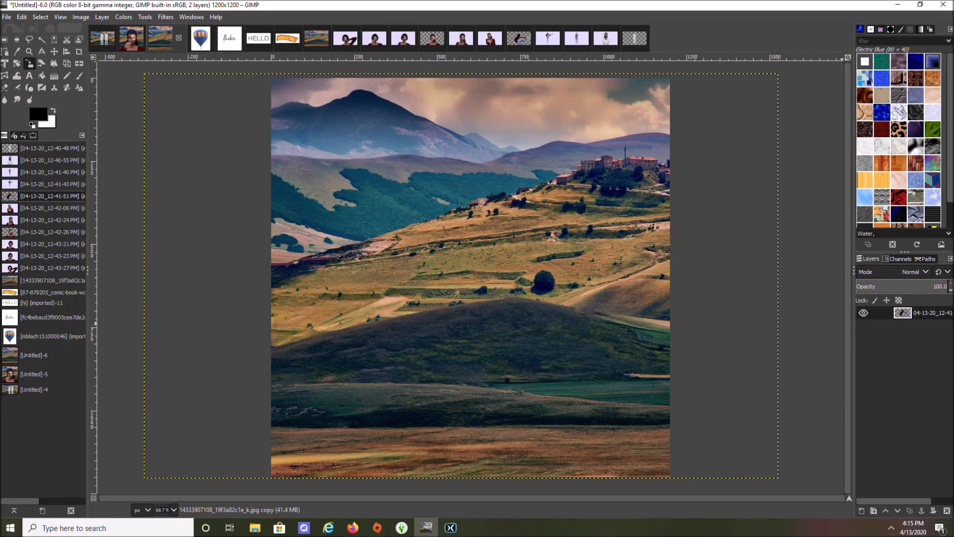
left_click_drag(48, 196, 365, 205)
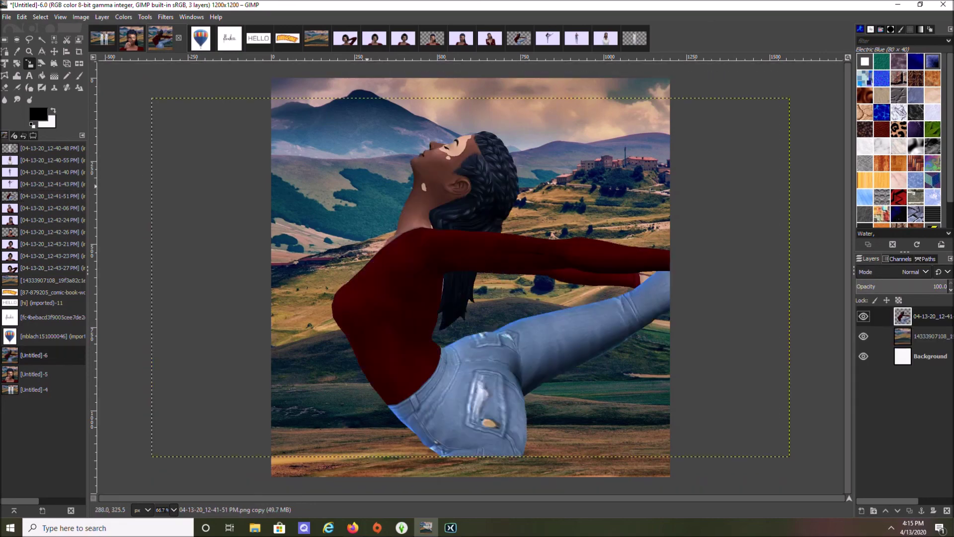
left_click_drag(789, 457, 827, 478)
left_click_drag(490, 288, 431, 291)
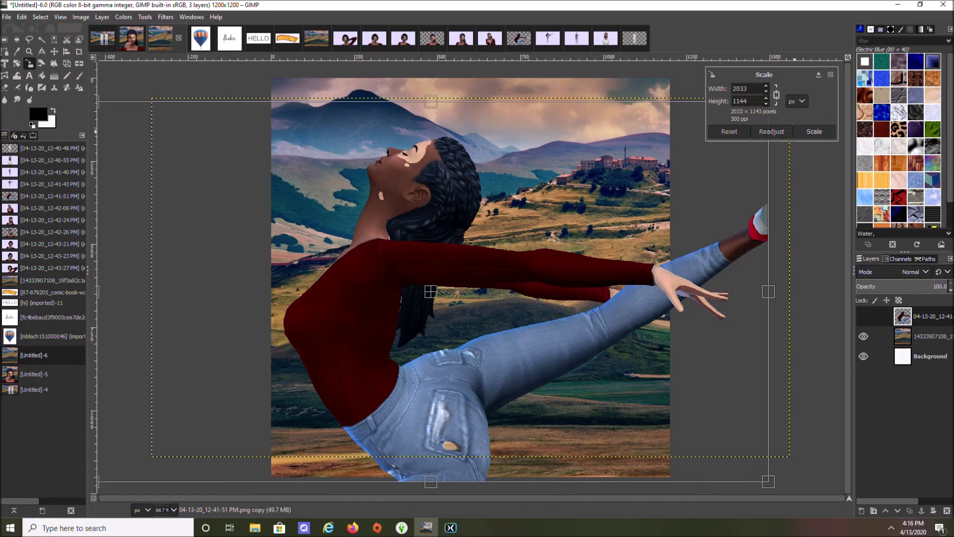
left_click(814, 132)
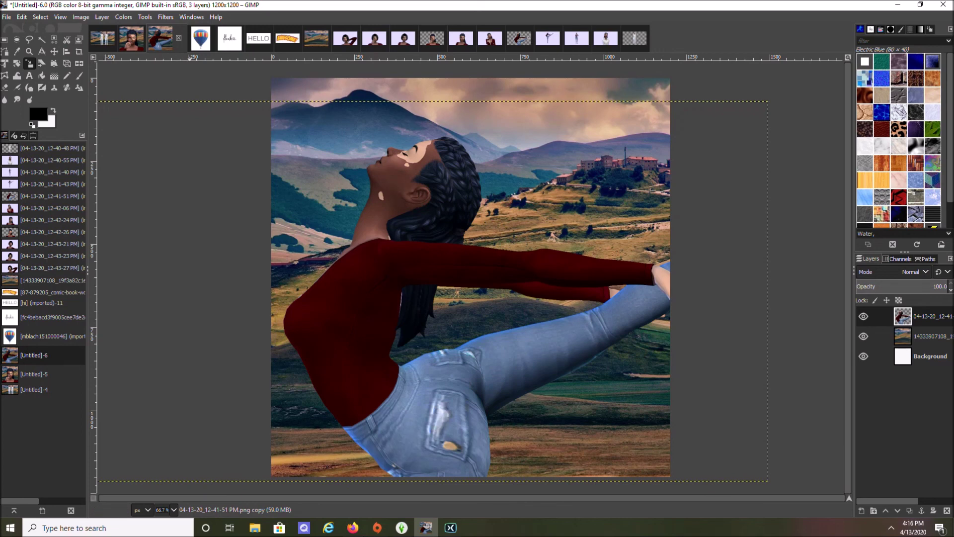
- Look through the open balloon, "flawless.", HELLO and AWESOME! images for a graphic to overlay
left_click(201, 37)
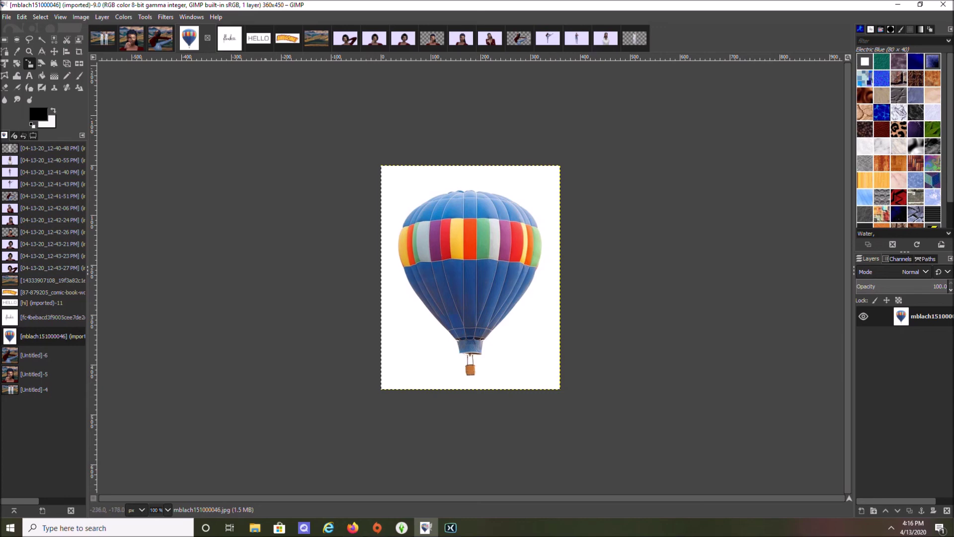
left_click(229, 37)
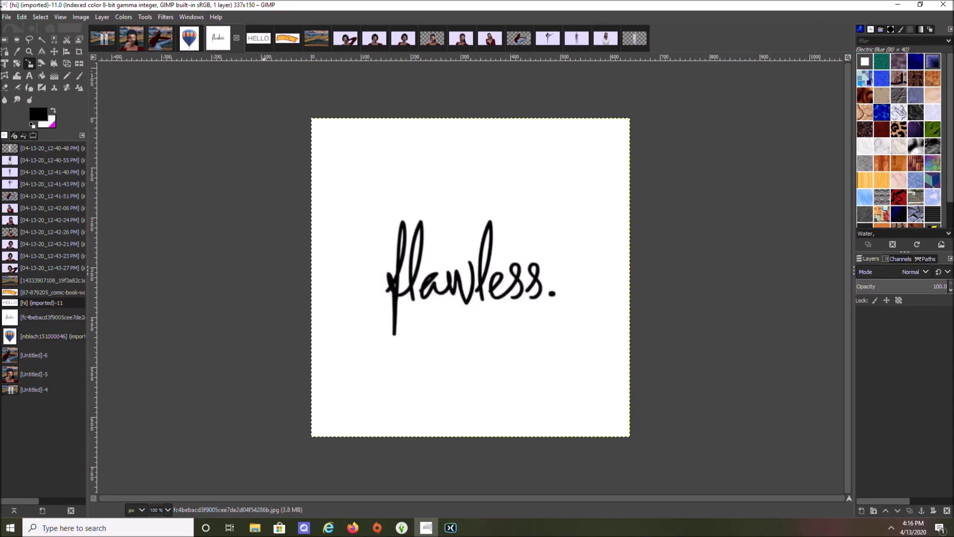
left_click(259, 37)
left_click(189, 37)
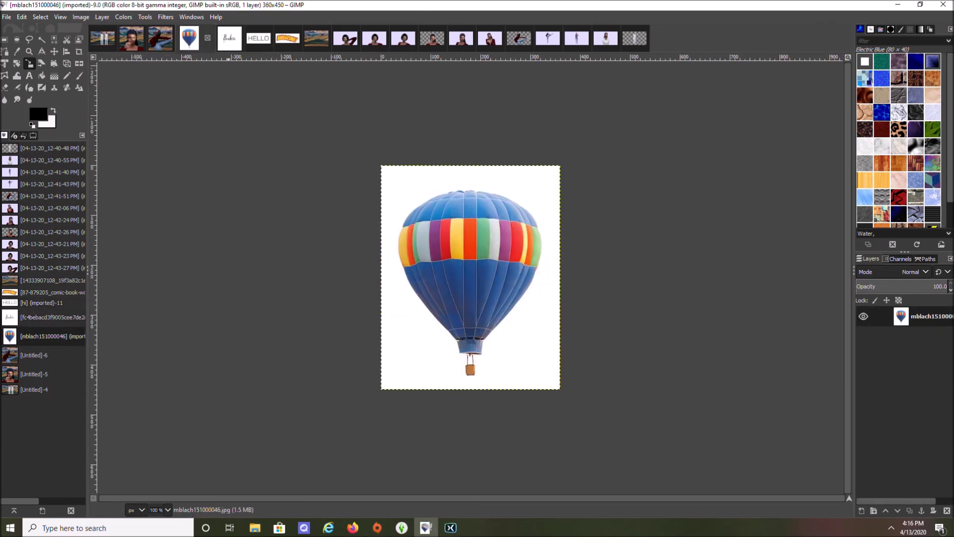
left_click(259, 38)
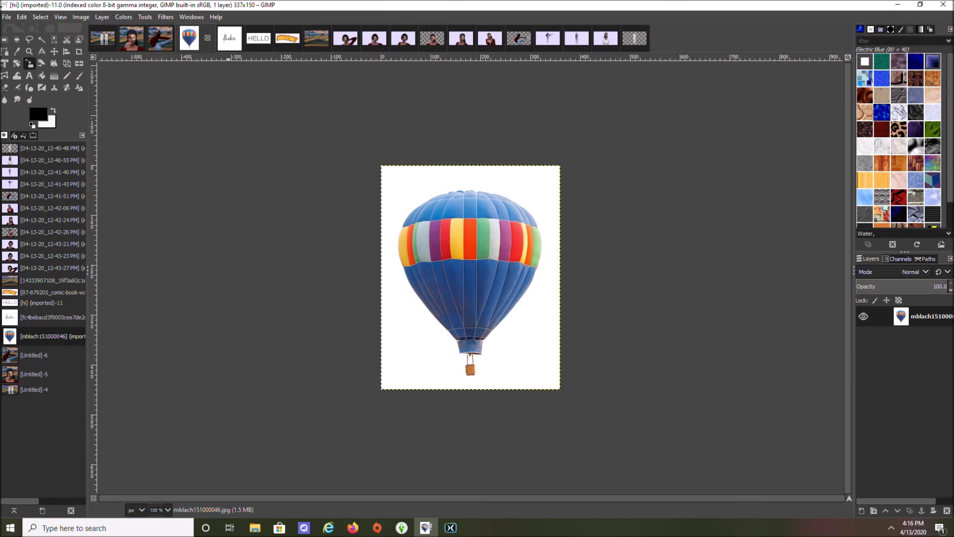
left_click(288, 38)
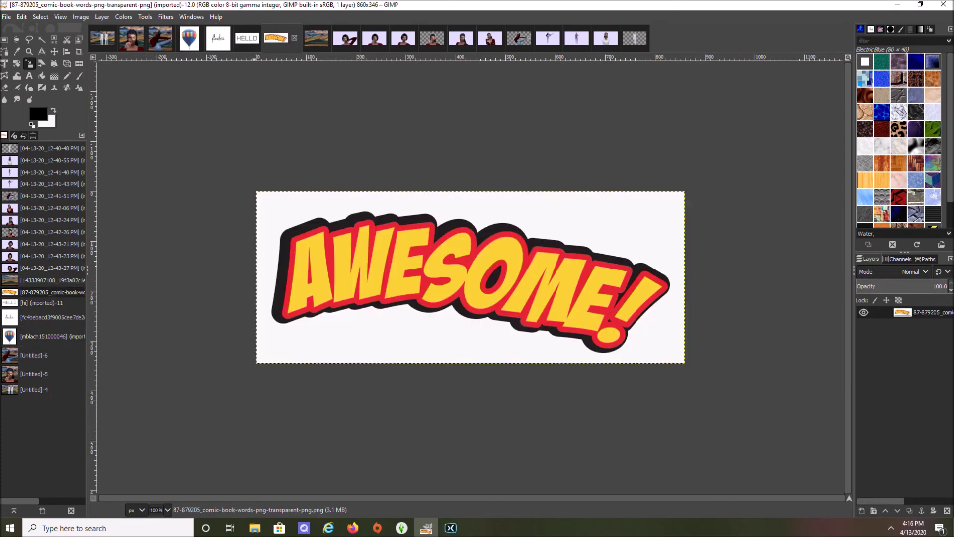
left_click(247, 38)
left_click(219, 37)
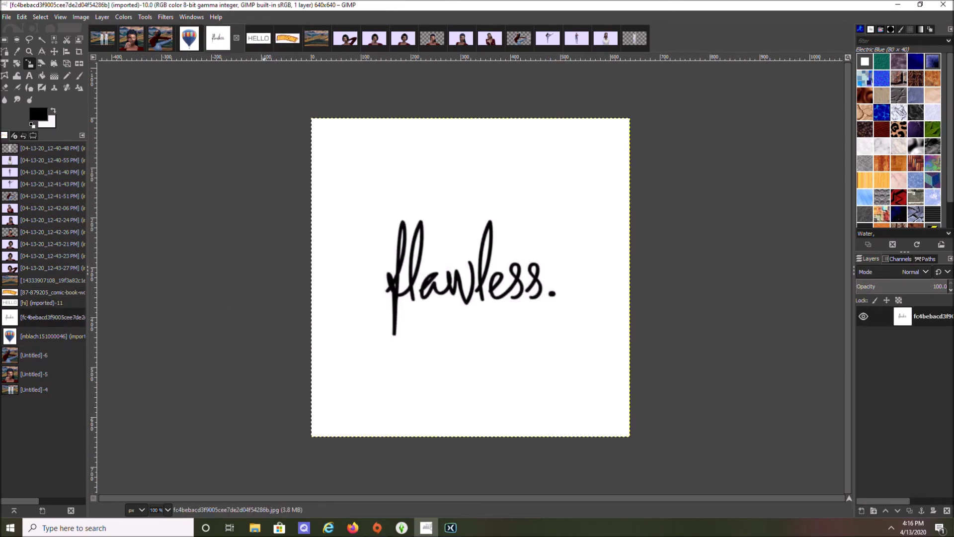
left_click(287, 38)
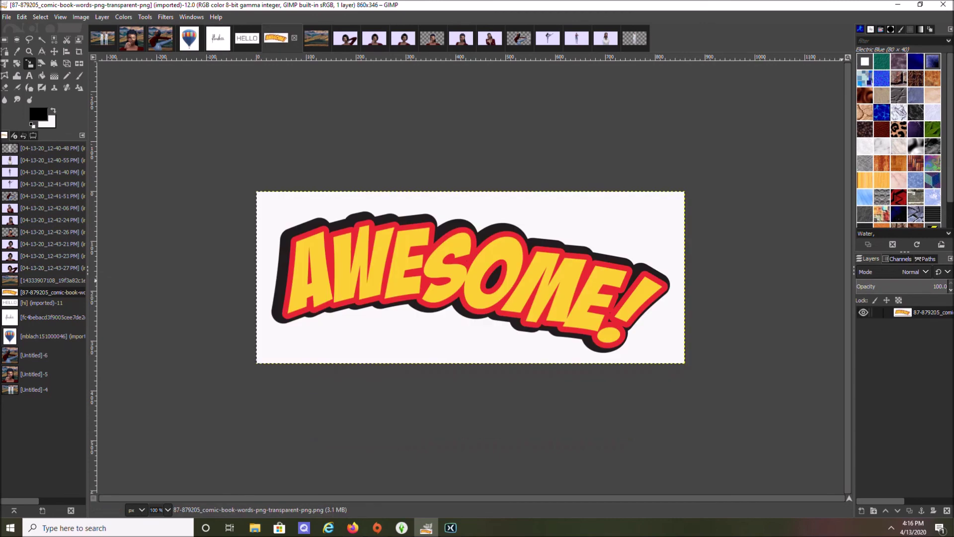
- Fuzzy-select the white background around the AWESOME! lettering and delete it to transparency
left_click(42, 39)
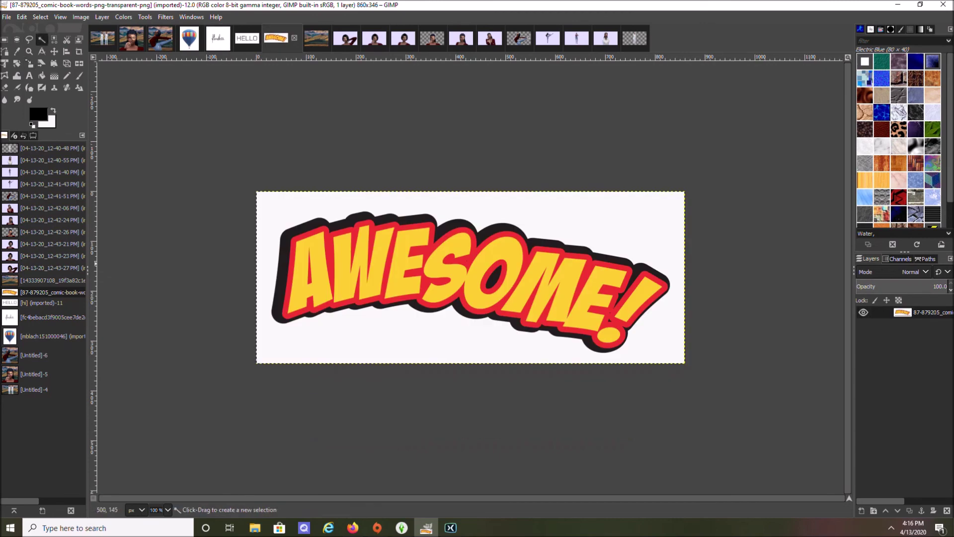
right_click(924, 312)
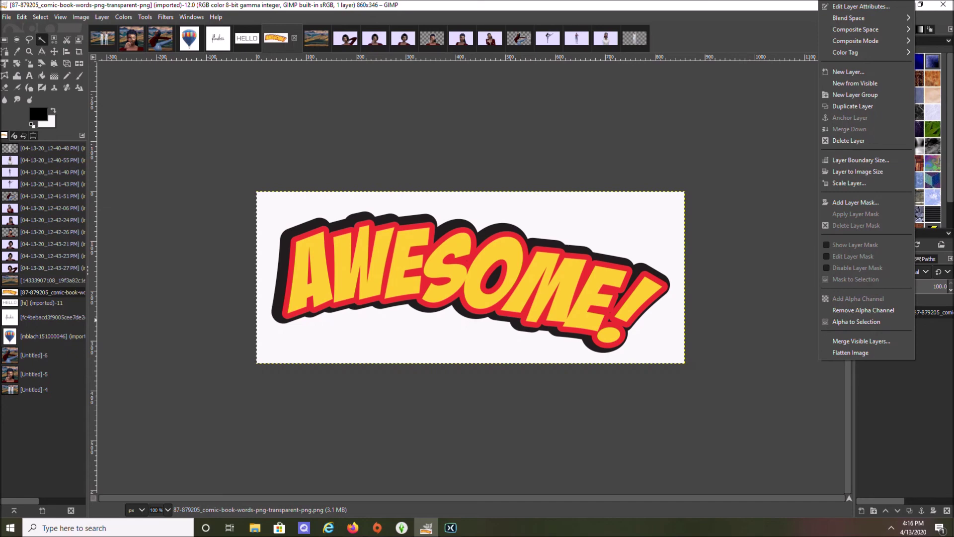
left_click(617, 233)
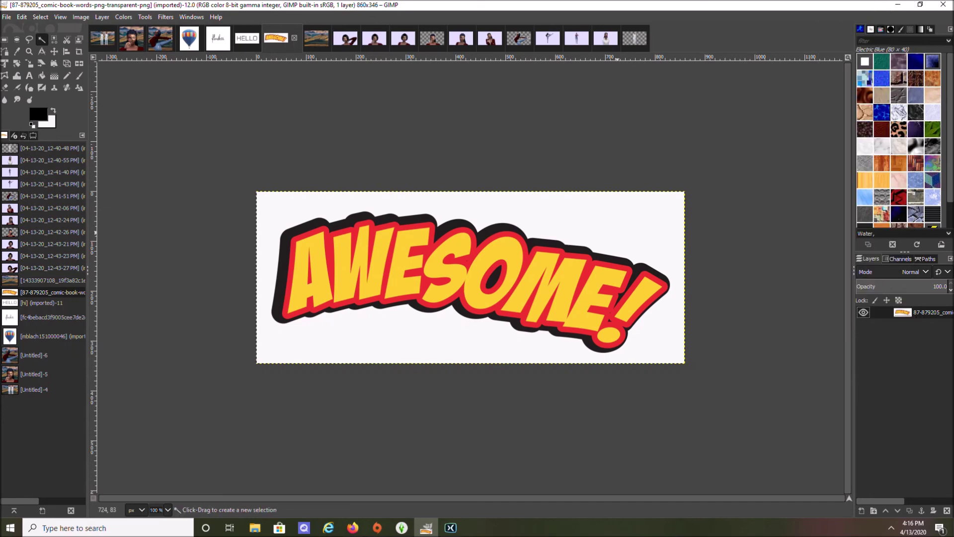
left_click(616, 231)
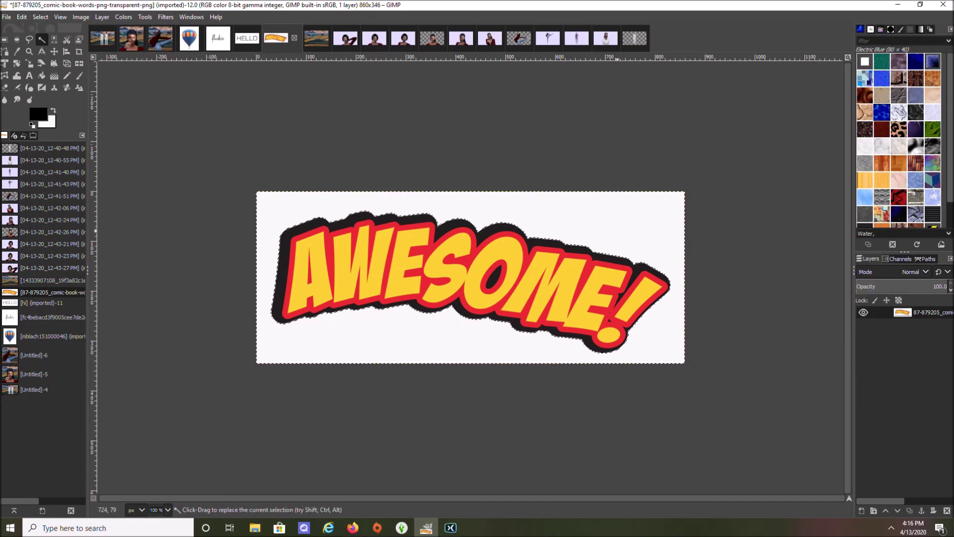
key("Delete")
- Select the AWESOME! lettering from its alpha, grow and invert the selection, and deselect everything
right_click(909, 312)
left_click(848, 321)
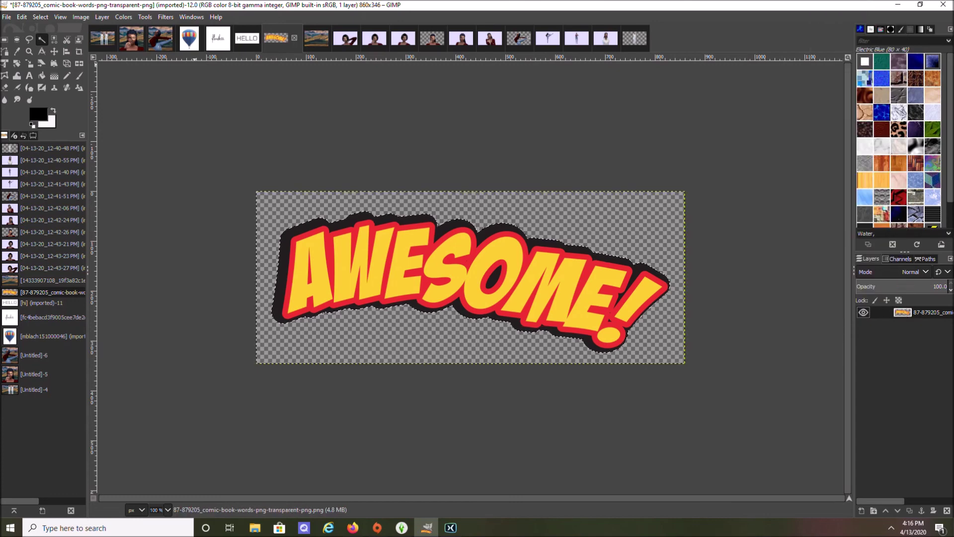
left_click(40, 17)
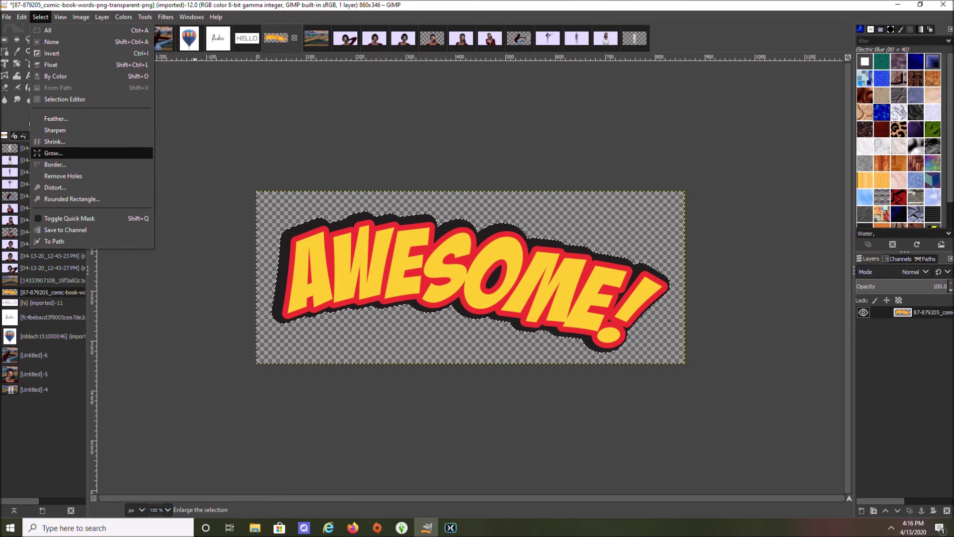
left_click(50, 153)
left_click(102, 187)
left_click(40, 17)
left_click(55, 53)
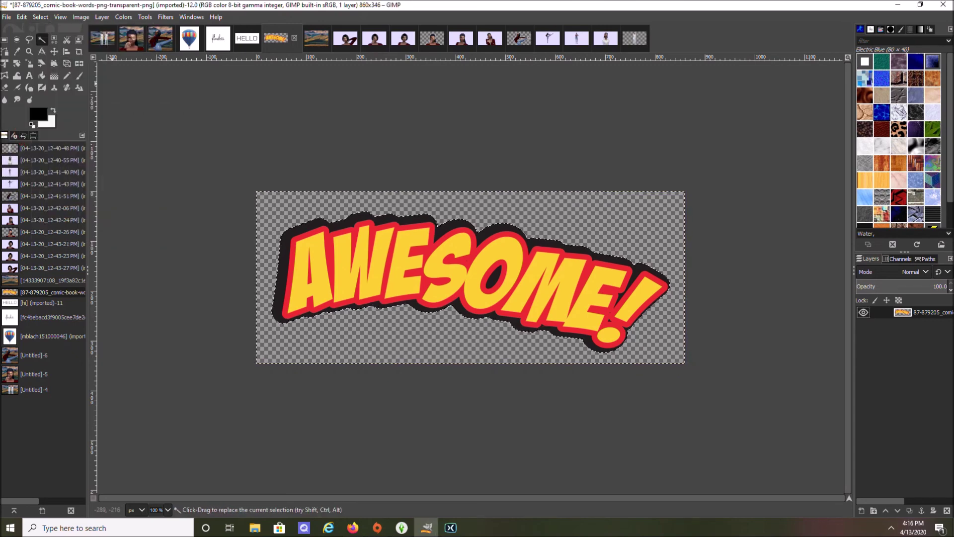
key("shift+ctrl+a")
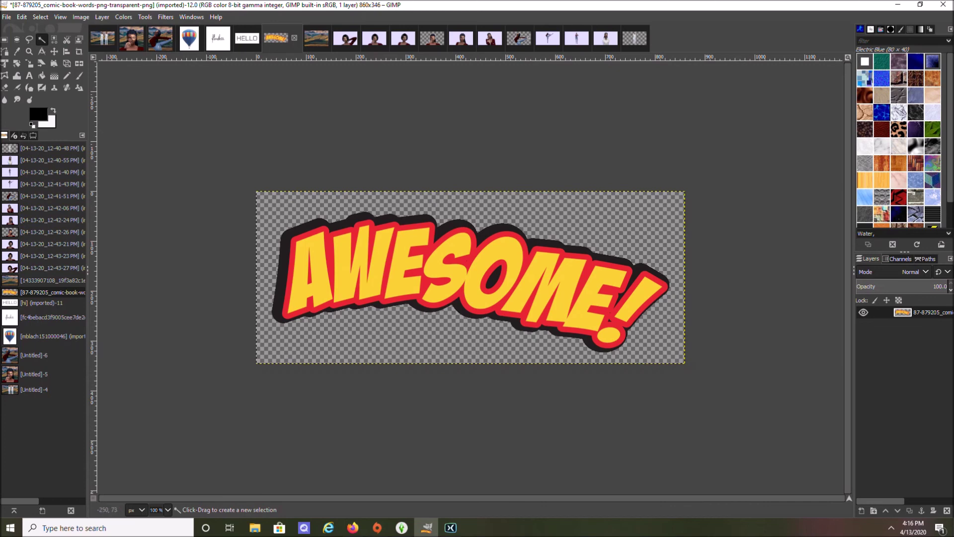
- Adjust the AWESOME! graphic to a brightness of 24 and a contrast of 32
left_click(123, 17)
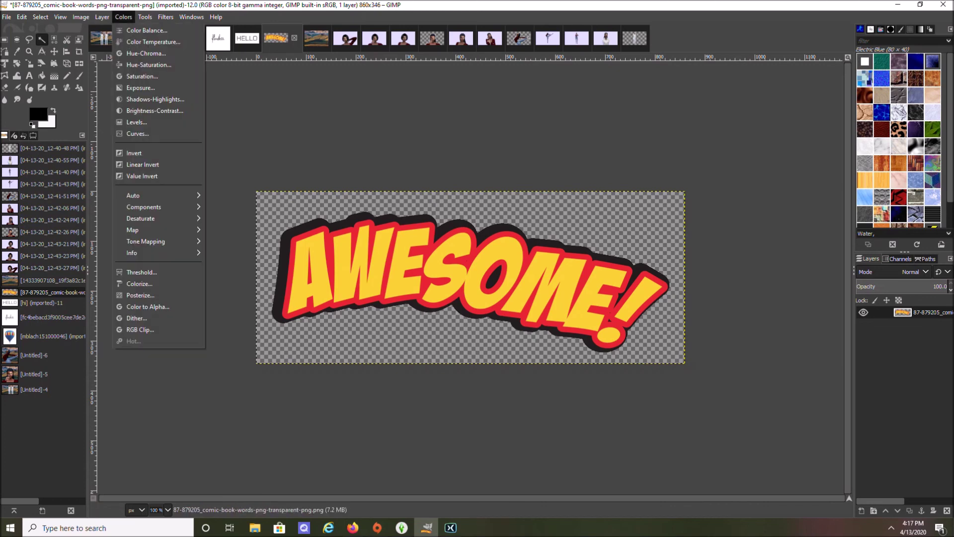
left_click(154, 110)
left_click(168, 109)
left_click_drag(169, 109, 181, 129)
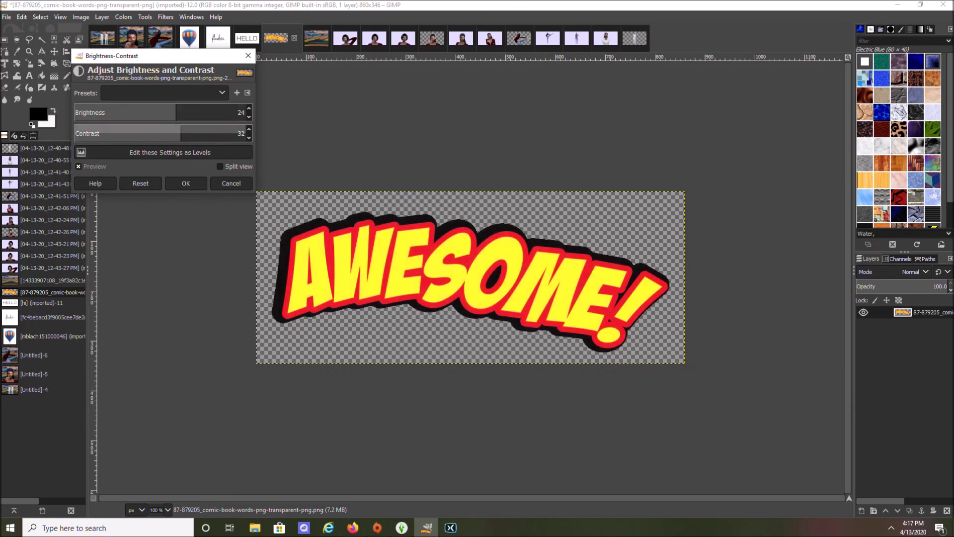
left_click(186, 183)
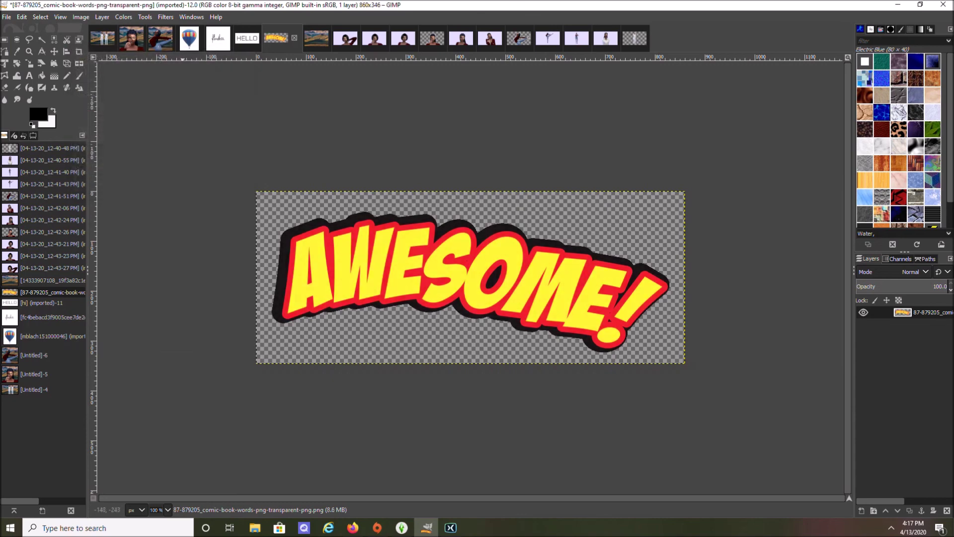
- Delete the Dropped Buffer layer holding the duplicate woman from the 1280x720 composition
left_click(105, 39)
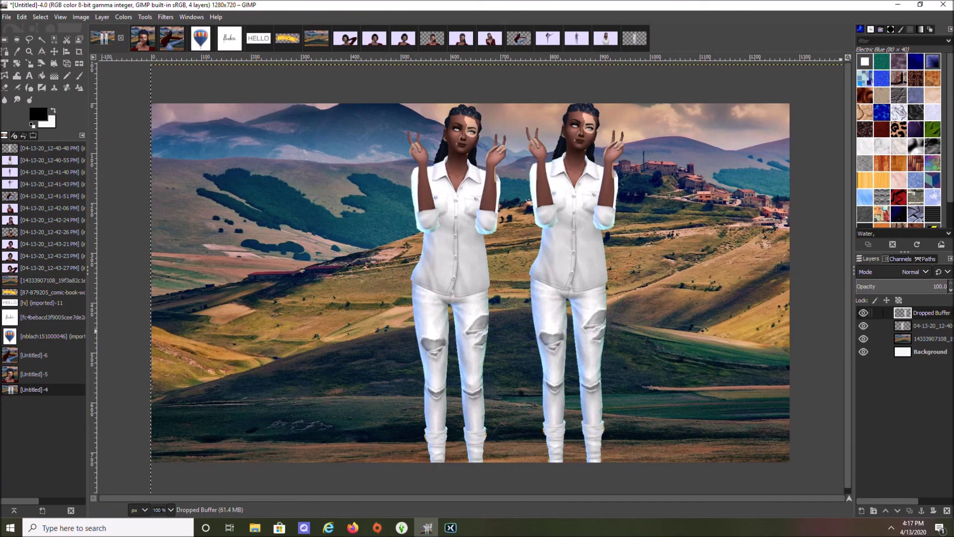
right_click(932, 313)
left_click(869, 141)
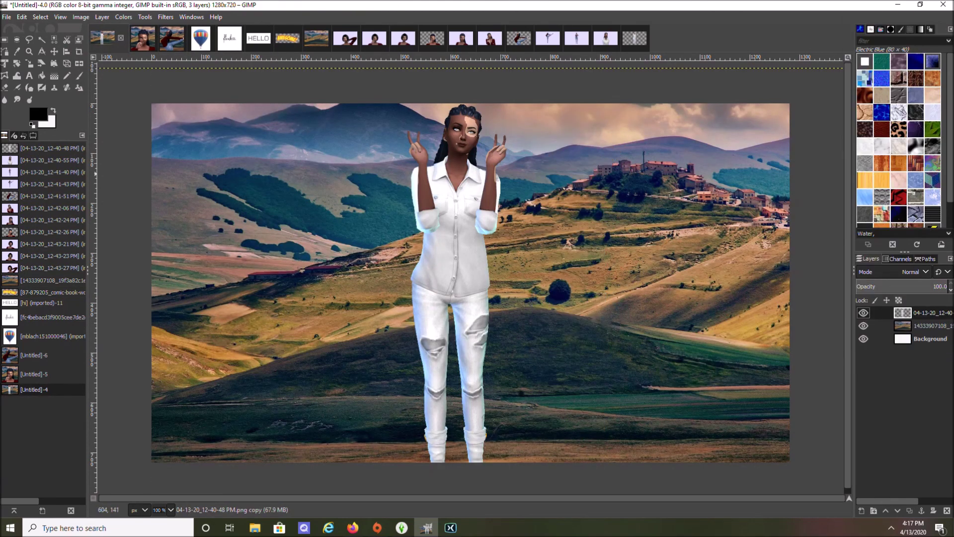
- Add the AWESOME! graphic to the 1280x720 composition, scaled to 468 x 188 px, in the sky beside the woman's head
left_click(45, 292)
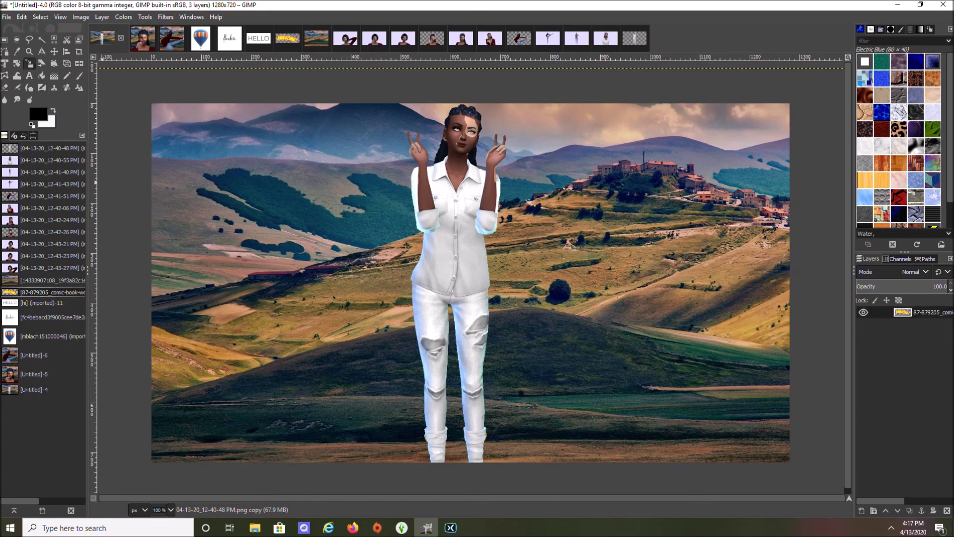
left_click_drag(919, 313, 678, 279)
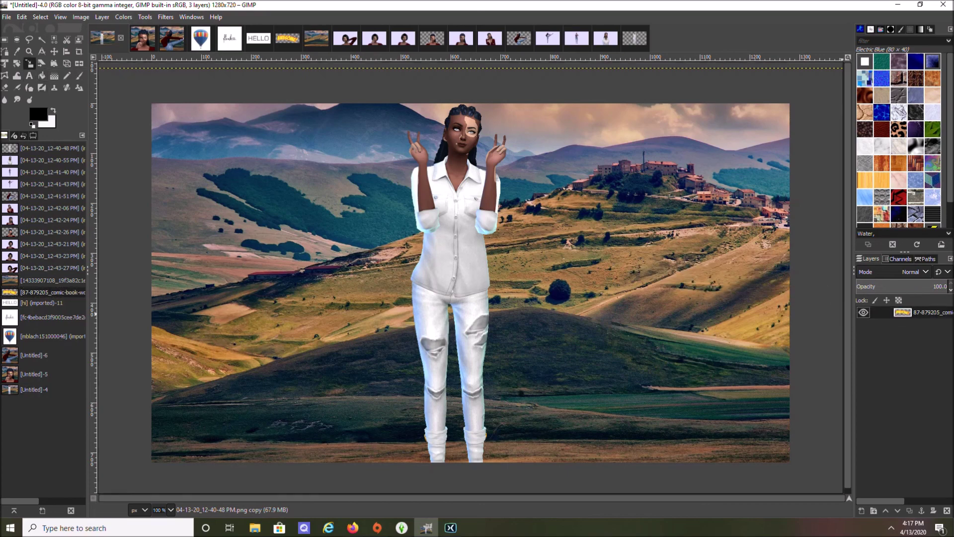
left_click_drag(310, 221, 453, 275)
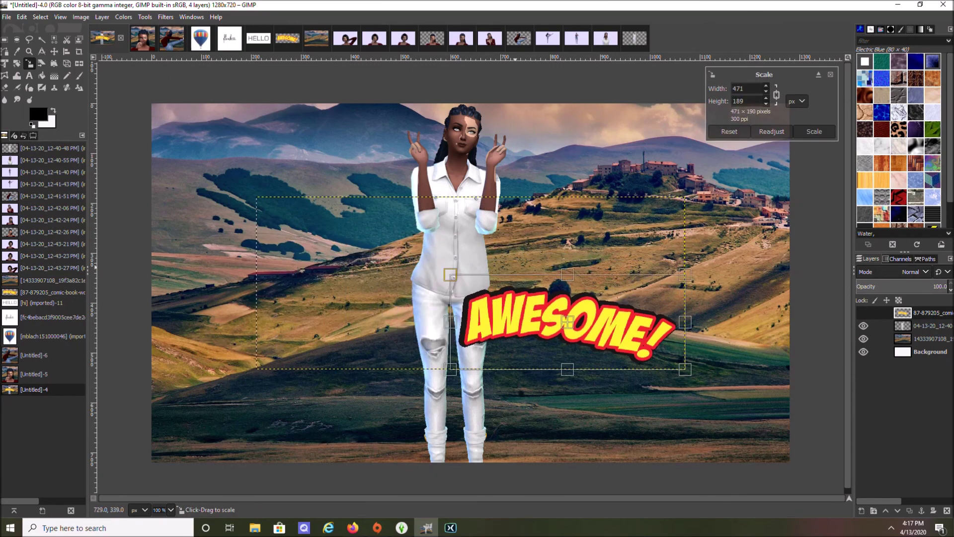
left_click_drag(568, 322, 657, 138)
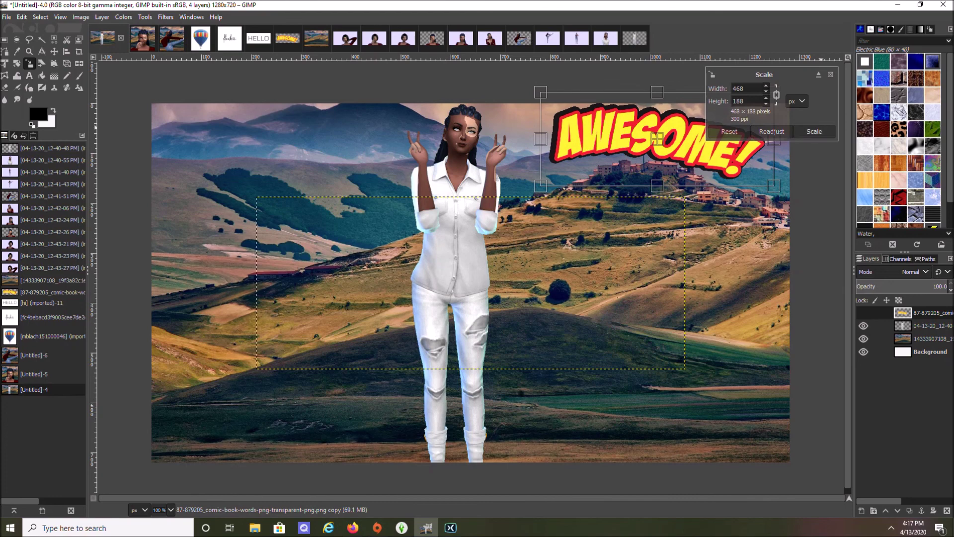
key("Return")
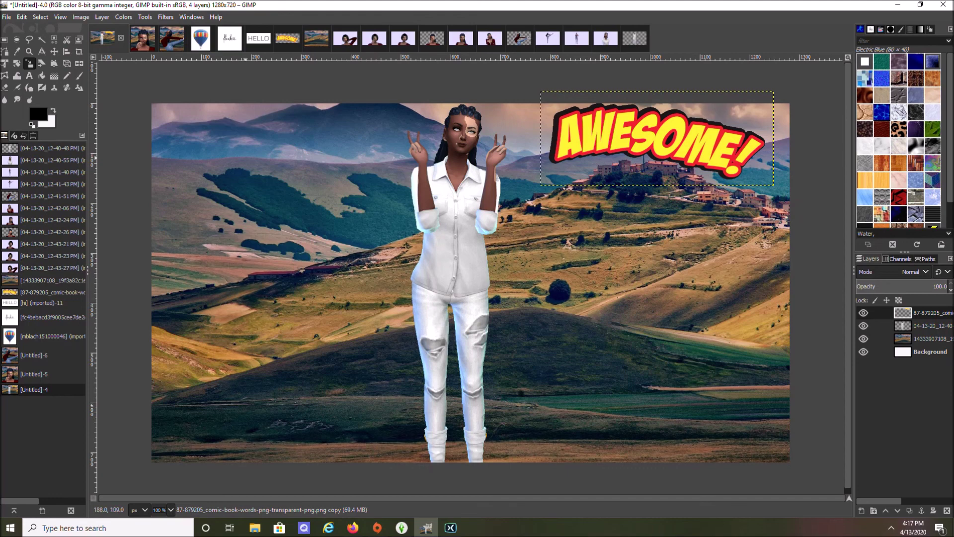
- Add an alpha channel to the flawless image and delete its white background, including the enclosed areas inside the tall letter loops
left_click(230, 38)
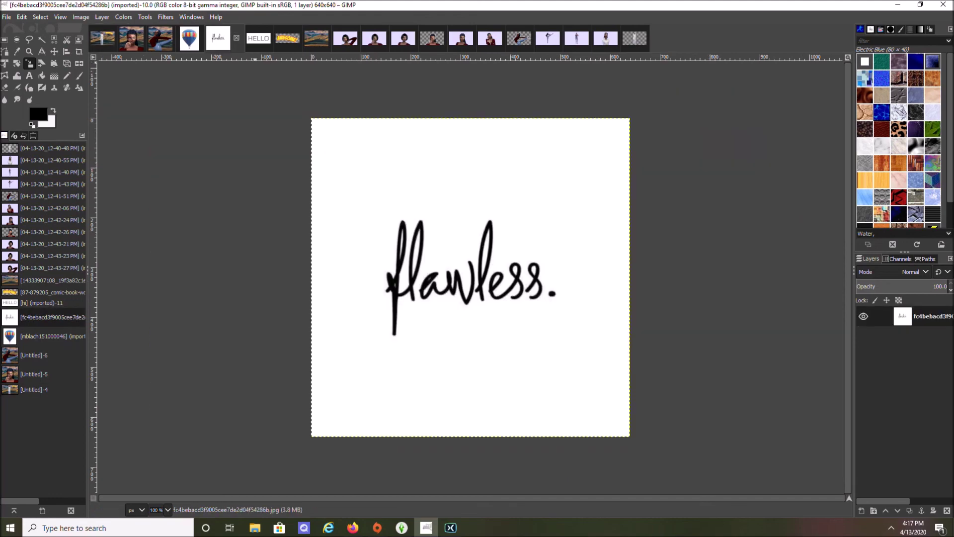
right_click(914, 316)
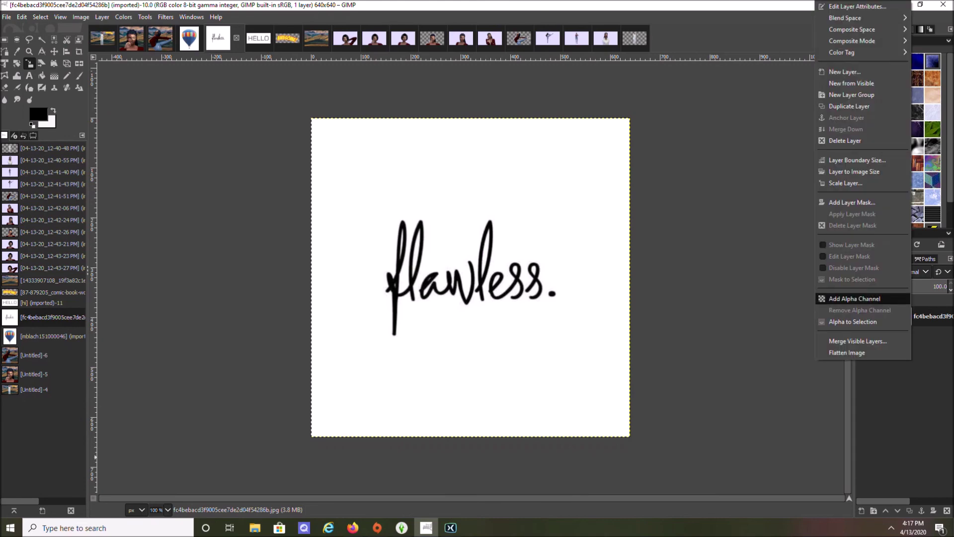
left_click(827, 298)
left_click(42, 39)
left_click(472, 144)
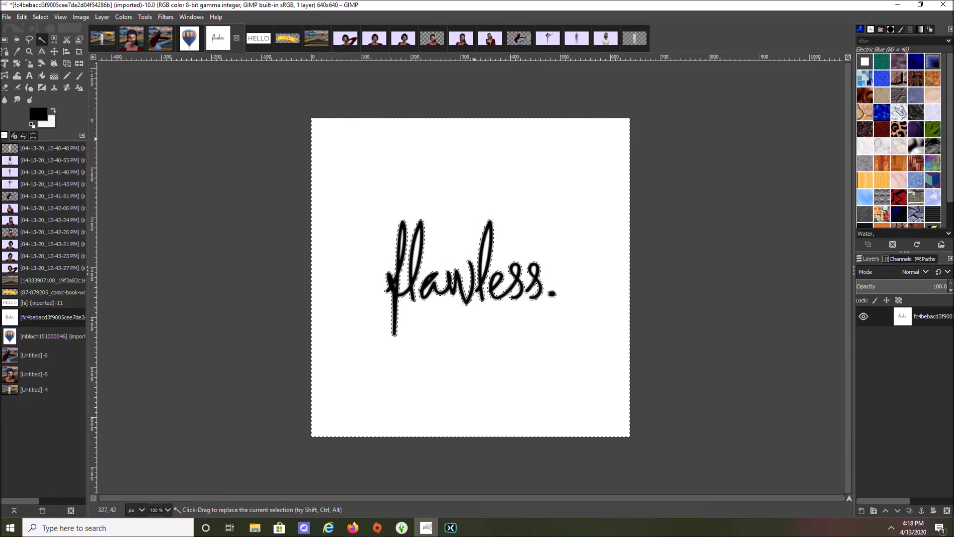
key("Delete")
left_click(486, 251)
key("Delete")
left_click(416, 252)
key("Delete")
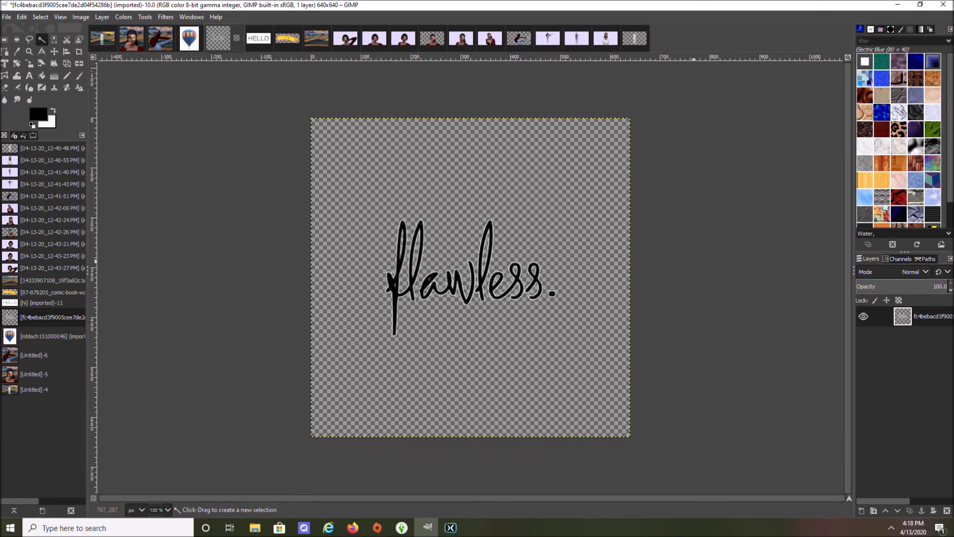
- Select the flawless lettering from its alpha, shrink and invert the selection, clear the white fringe, and deselect
right_click(870, 316)
left_click(870, 319)
left_click(40, 17)
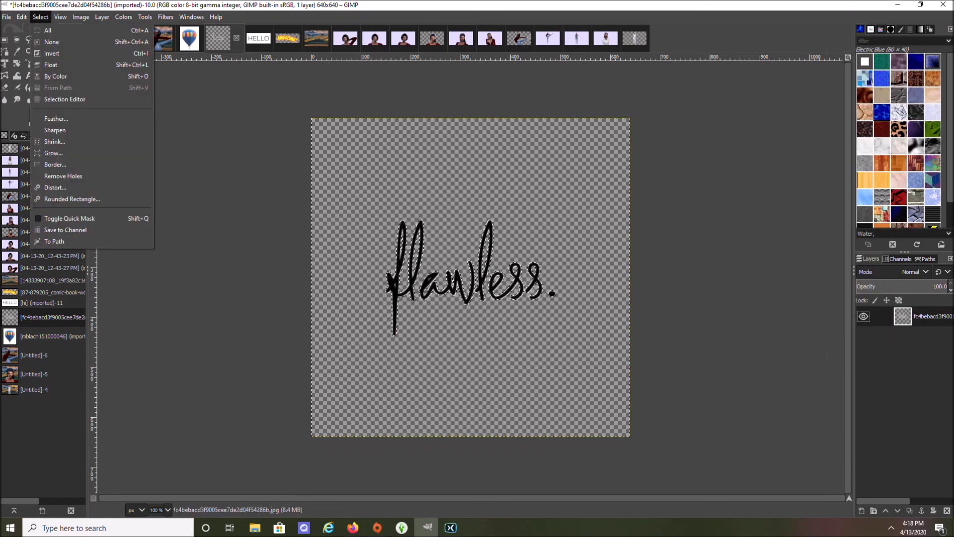
left_click(55, 142)
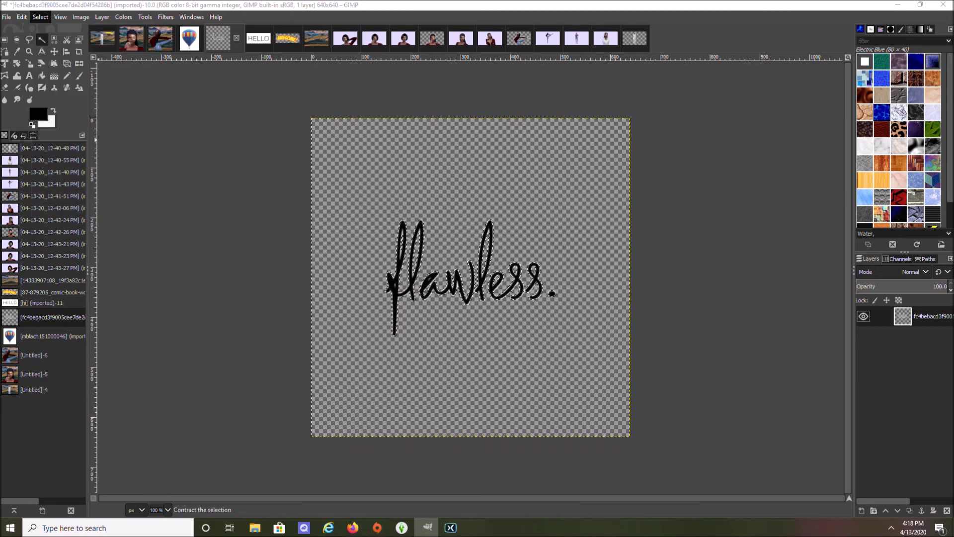
left_click(100, 183)
left_click(40, 17)
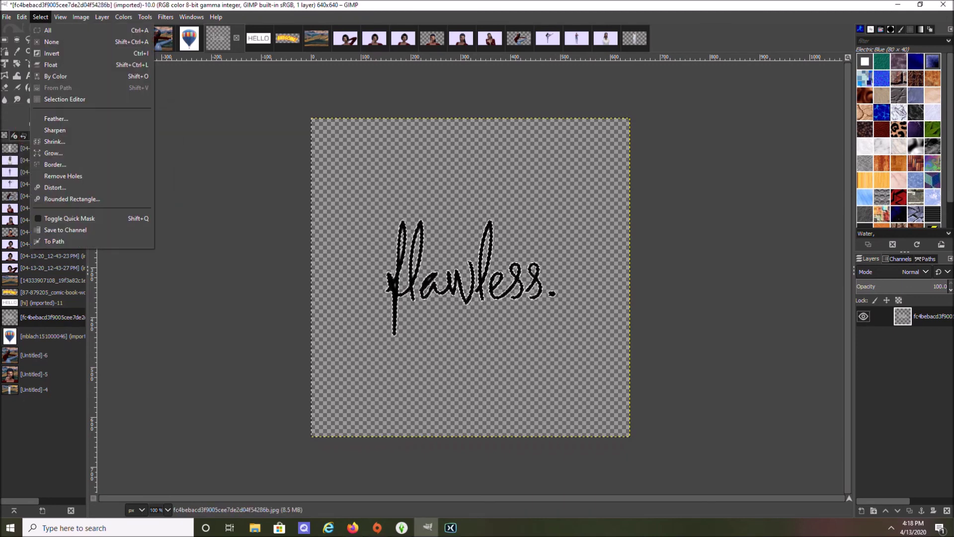
left_click(47, 53)
key("ctrl+shift+a")
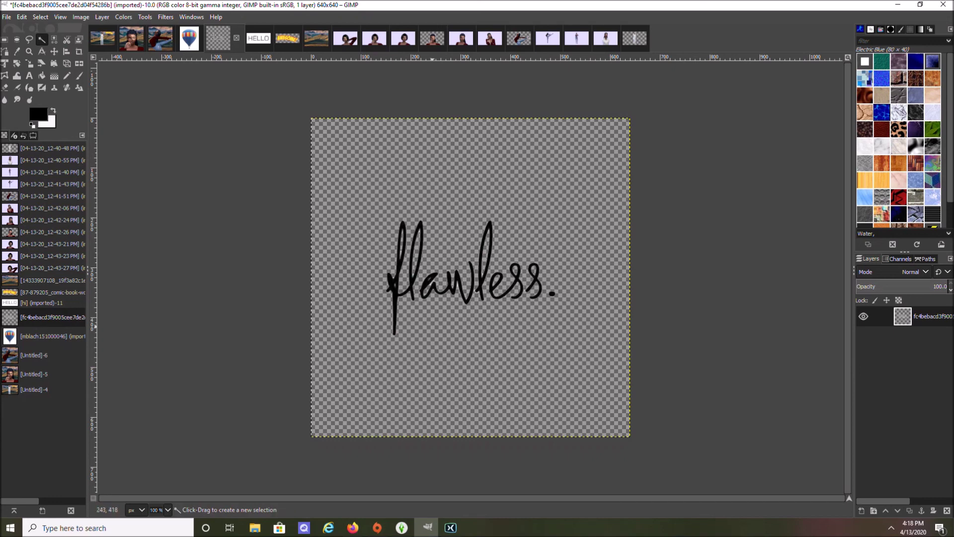
- Select the lettering from its alpha and paint the f's stem and connecting stroke solid black with a size 8 Pencil
right_click(874, 316)
left_click(871, 316)
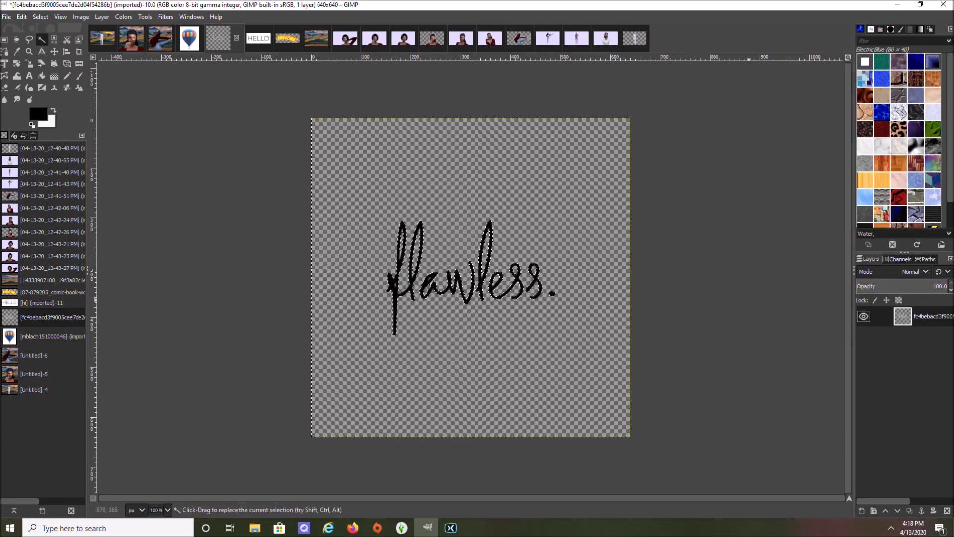
left_click(67, 76)
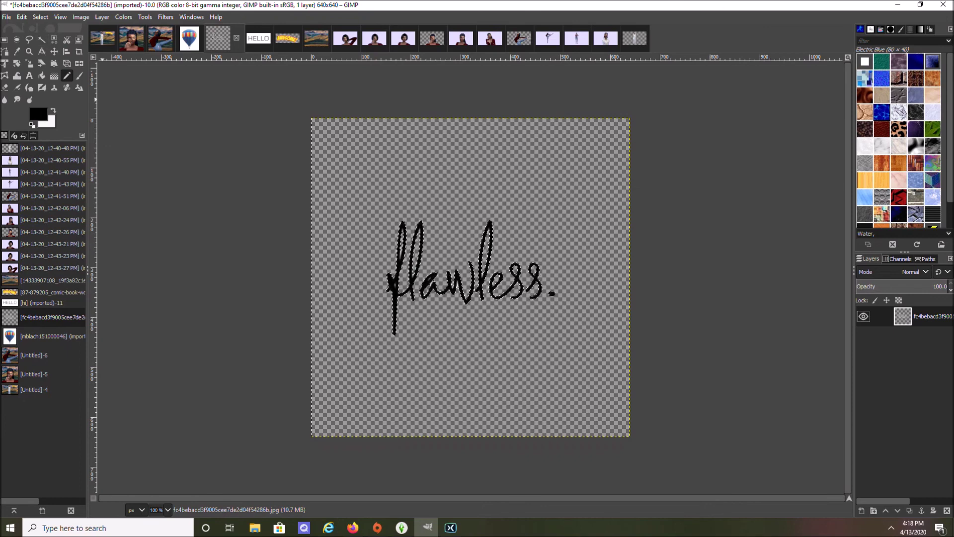
left_click(33, 135)
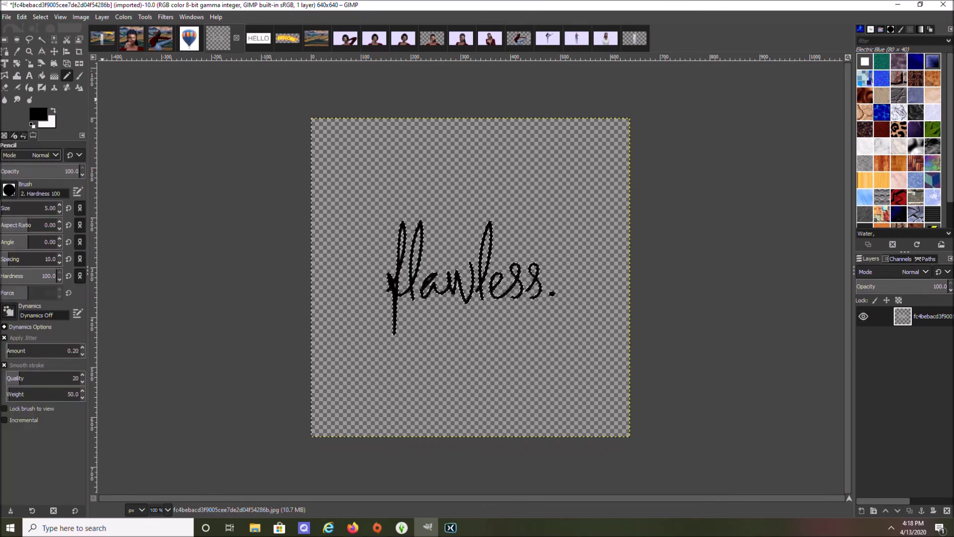
scroll(36, 206, "up", 3)
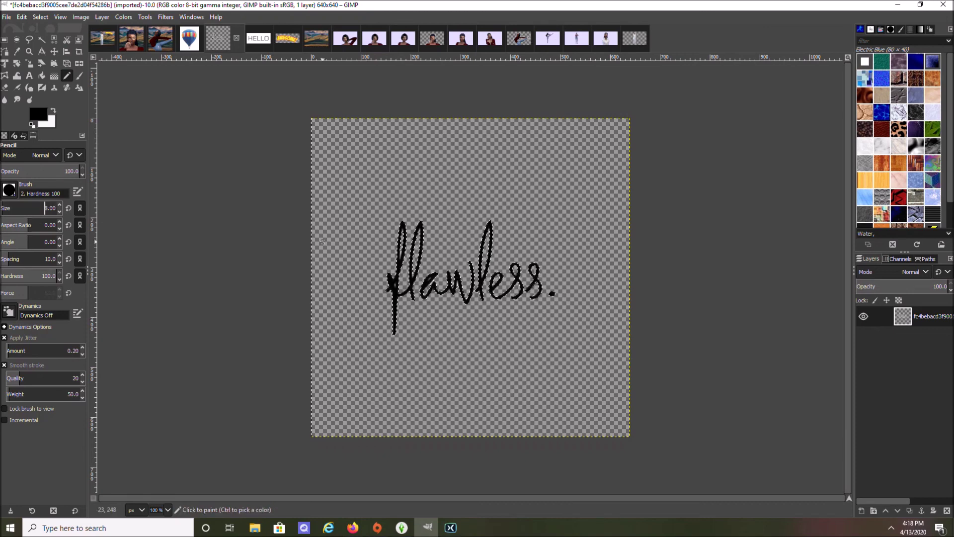
left_click(168, 509)
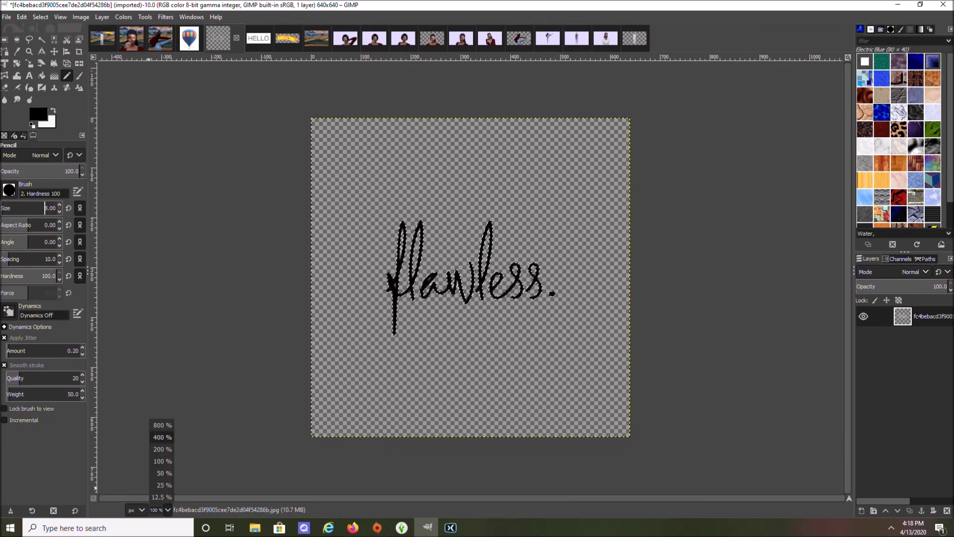
left_click(160, 441)
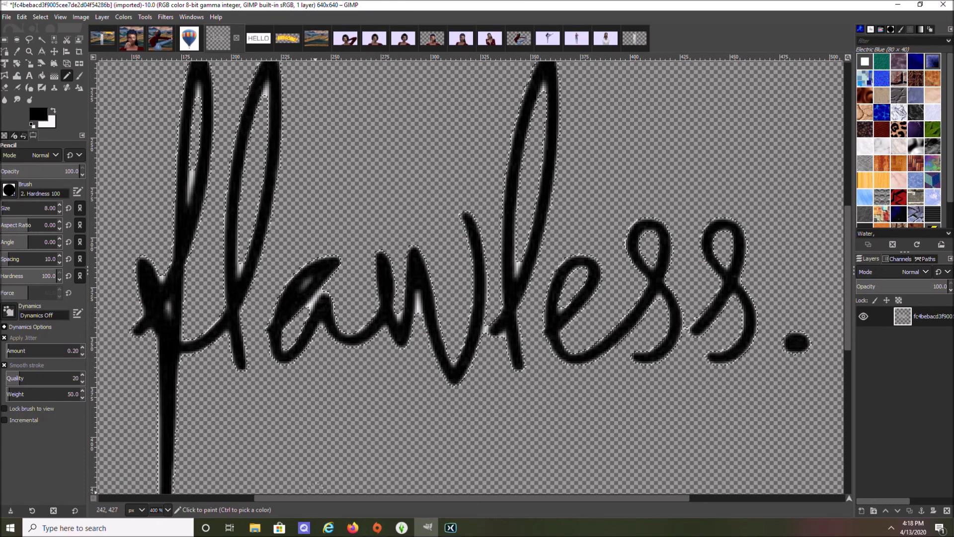
scroll(346, 124, "left", 5)
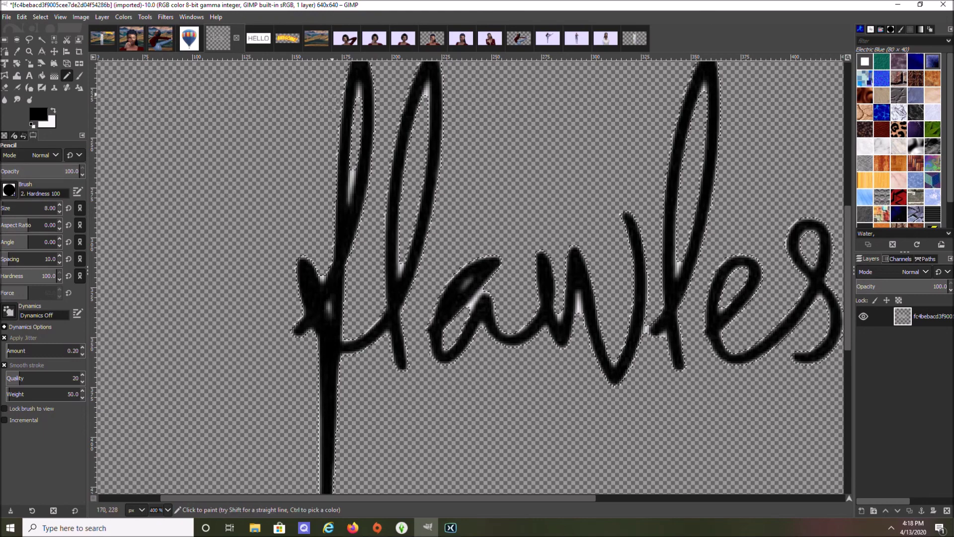
mouse_move(357, 68)
left_mouse_down()
mouse_move(333, 289)
mouse_move(326, 298)
mouse_move(305, 287)
mouse_move(301, 265)
mouse_move(313, 286)
mouse_move(293, 329)
left_mouse_up()
mouse_move(283, 297)
left_mouse_down()
mouse_move(327, 308)
mouse_move(329, 341)
mouse_move(329, 296)
mouse_move(328, 444)
left_mouse_up()
scroll(358, 362, "down", 1)
left_click_drag(330, 275, 326, 397)
mouse_move(330, 242)
left_mouse_down()
mouse_move(367, 231)
mouse_move(390, 198)
mouse_move(402, 256)
left_mouse_up()
scroll(392, 218, "up", 2)
scroll(384, 220, "down", 2)
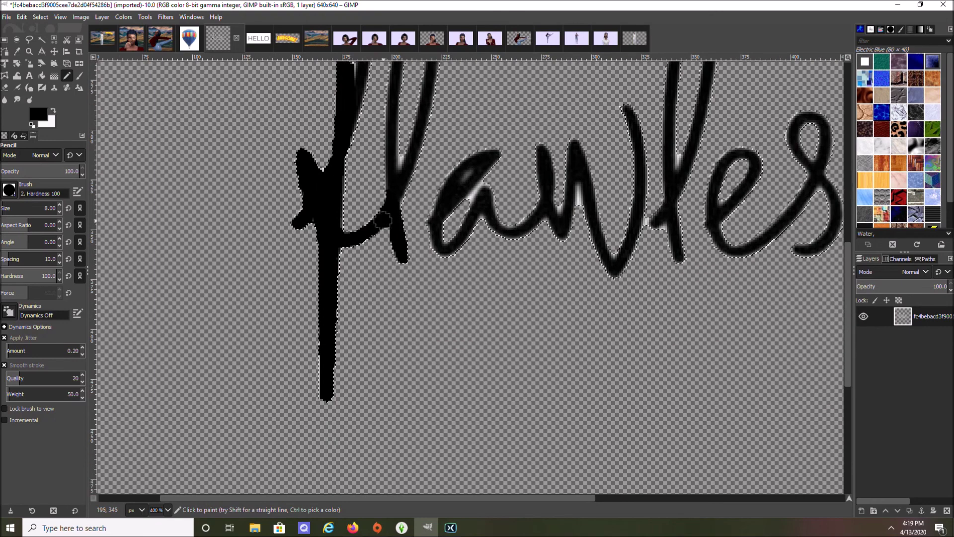
- Paint the first l and the f's upper loop solid black with the Pencil, and clear the selection
scroll(383, 218, "up", 2)
mouse_move(397, 298)
left_mouse_down()
mouse_move(398, 160)
mouse_move(435, 62)
mouse_move(424, 219)
mouse_move(388, 328)
mouse_move(401, 369)
left_mouse_up()
mouse_move(354, 224)
left_mouse_down()
mouse_move(368, 144)
mouse_move(366, 64)
left_mouse_up()
left_click(167, 510)
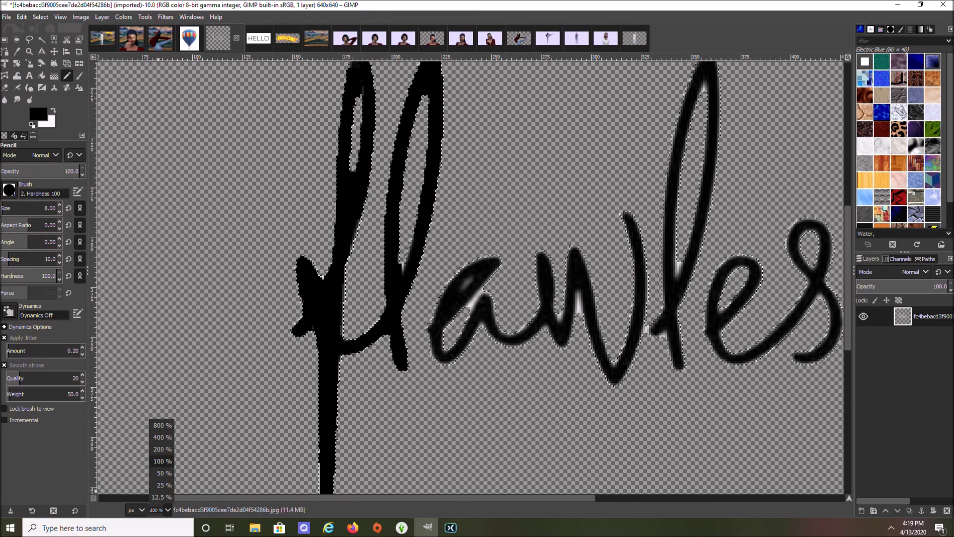
left_click(163, 460)
left_click(42, 39)
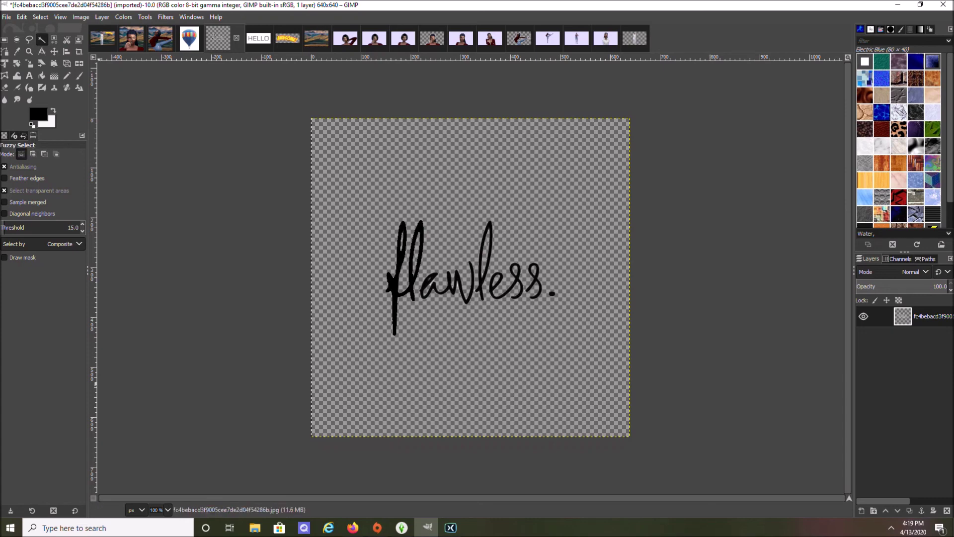
- Undo the pencil strokes and the alpha selection on the flawless lettering
left_click(23, 136)
left_click(14, 511)
left_click(14, 511)
left_click(14, 510)
left_click(14, 510)
left_click(14, 510)
left_click(14, 510)
left_click(14, 510)
left_click(14, 510)
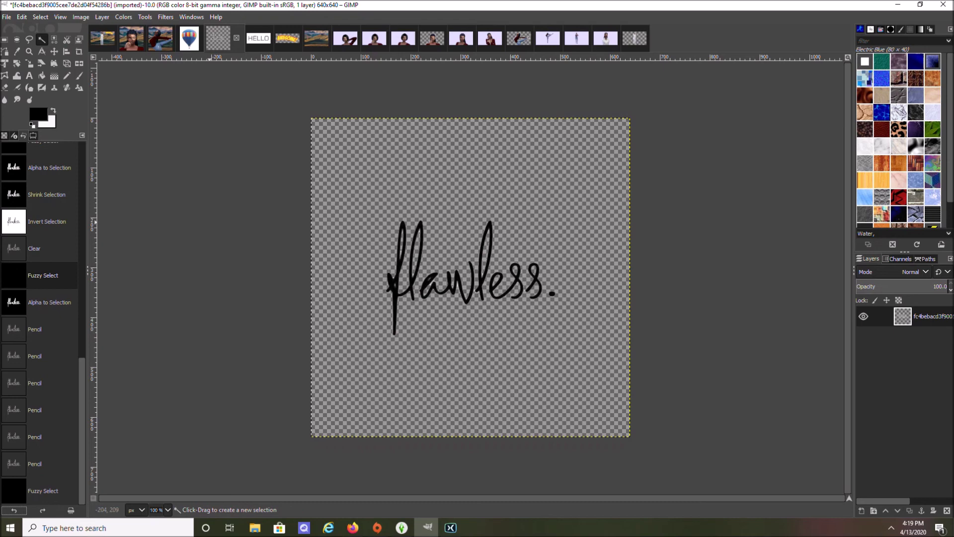
left_click(34, 136)
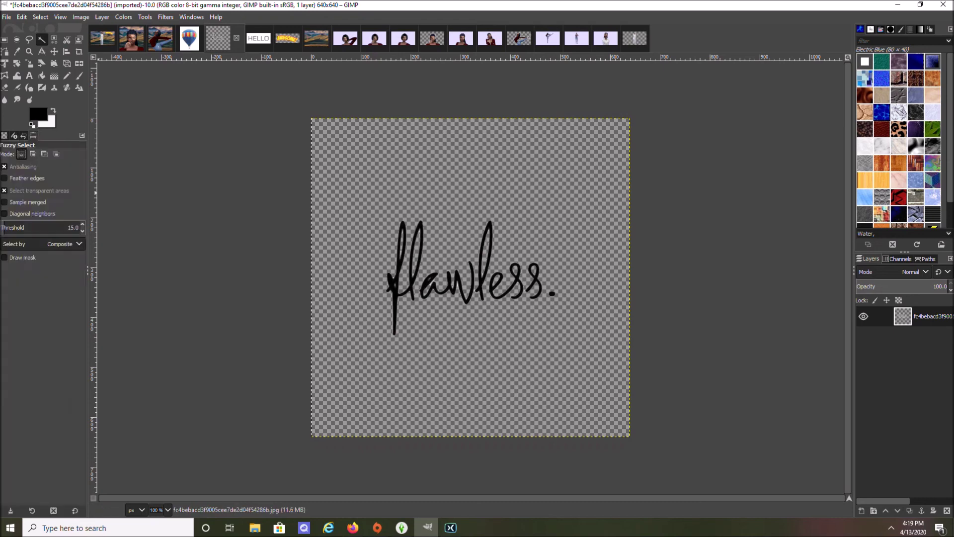
left_click(33, 136)
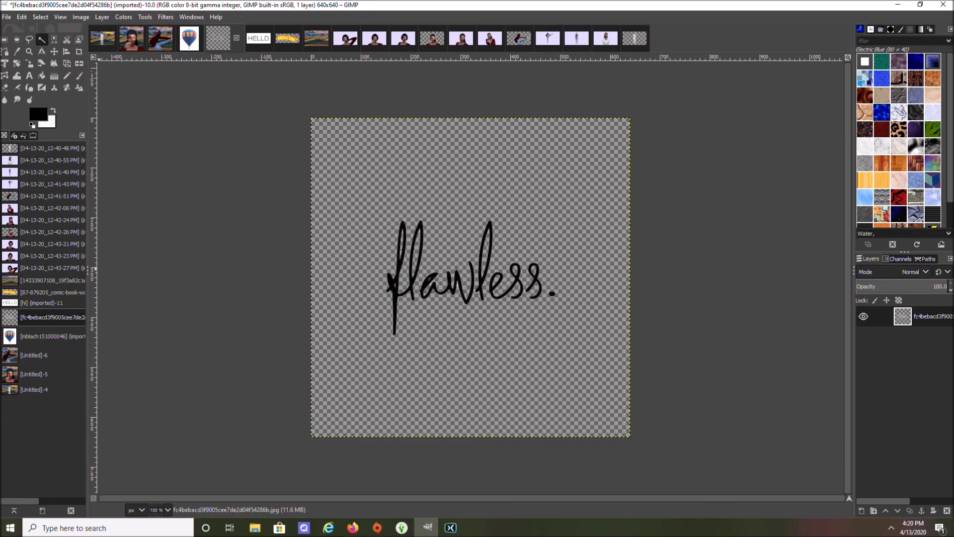
- Add the flawless lettering to the 1200x1200 composition, scaled to about 745 x 745 px, in the sky above the hilltop village
left_click(162, 38)
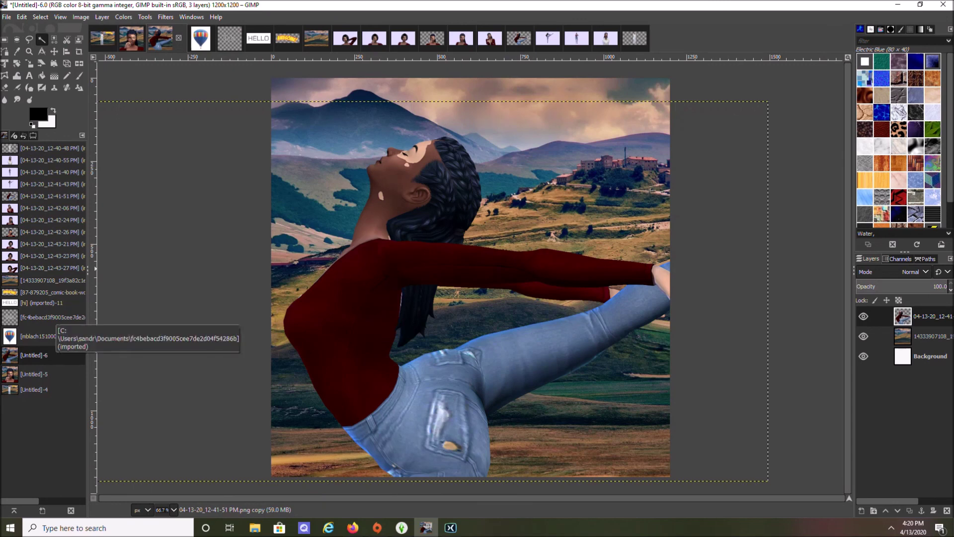
left_click(50, 317)
left_click(29, 63)
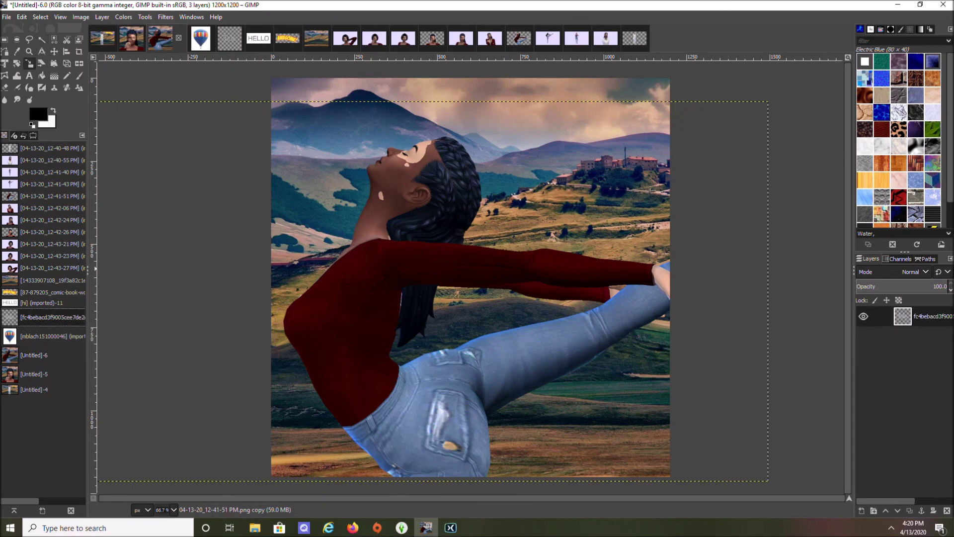
left_click_drag(50, 317, 547, 167)
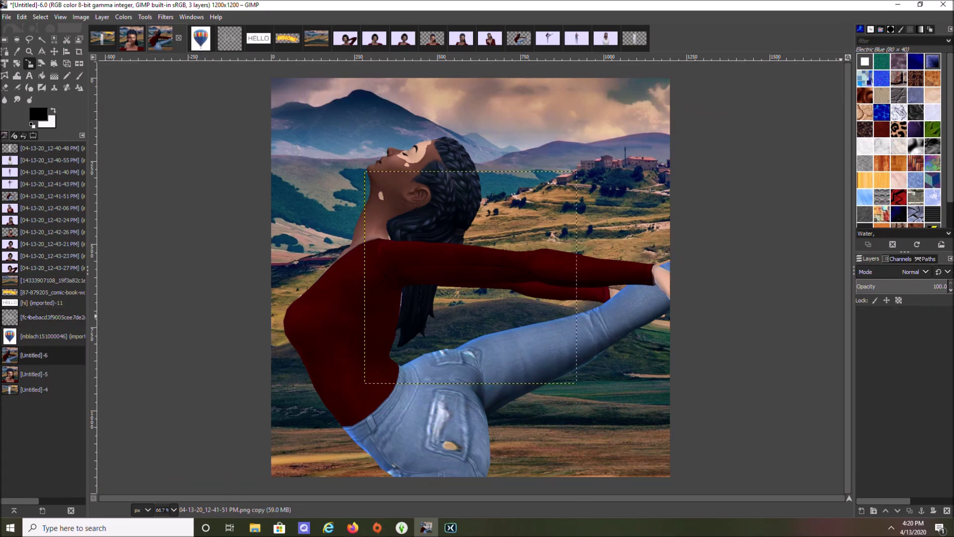
left_click(377, 250)
left_click_drag(364, 172, 334, 141)
left_click_drag(456, 263, 593, 124)
left_click_drag(527, 127, 522, 127)
key("Return")
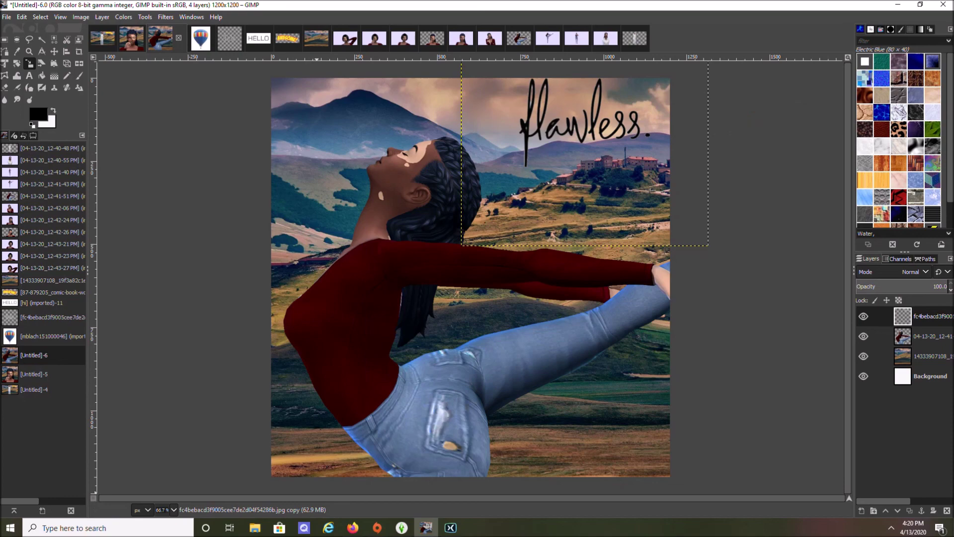
- Erase the white fringe from the strokes of the flawless lettering with the Eraser at size 2 and hardness 100
left_click(174, 509)
left_click(168, 436)
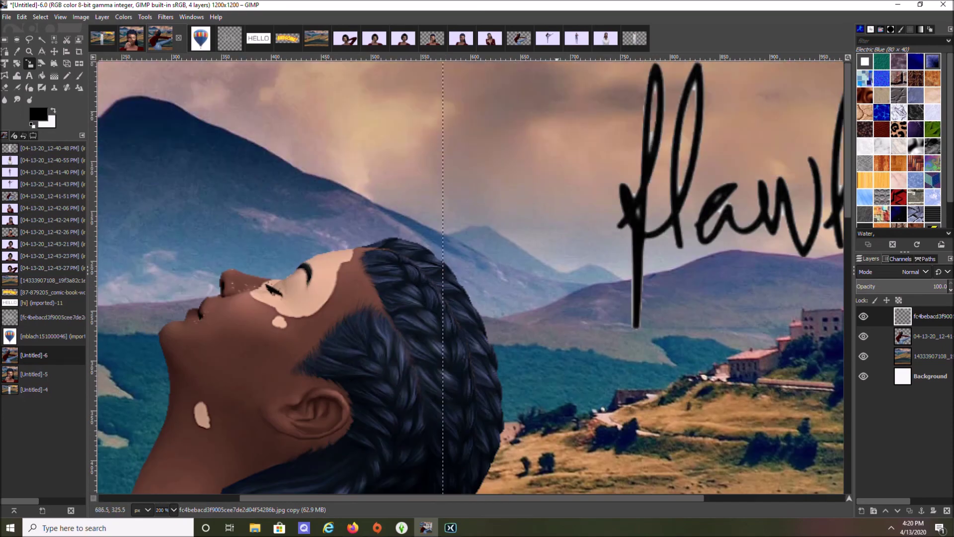
left_click_drag(435, 492, 568, 497)
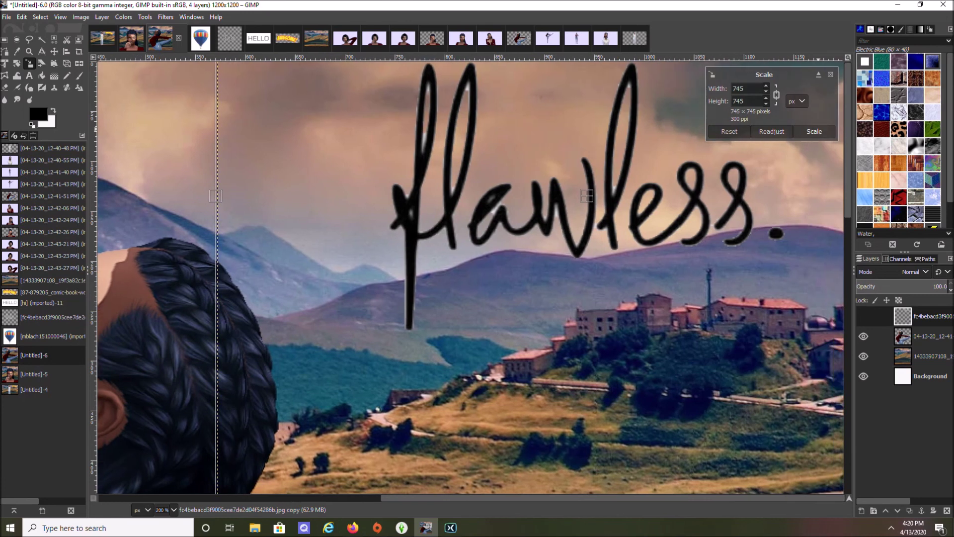
left_click(813, 132)
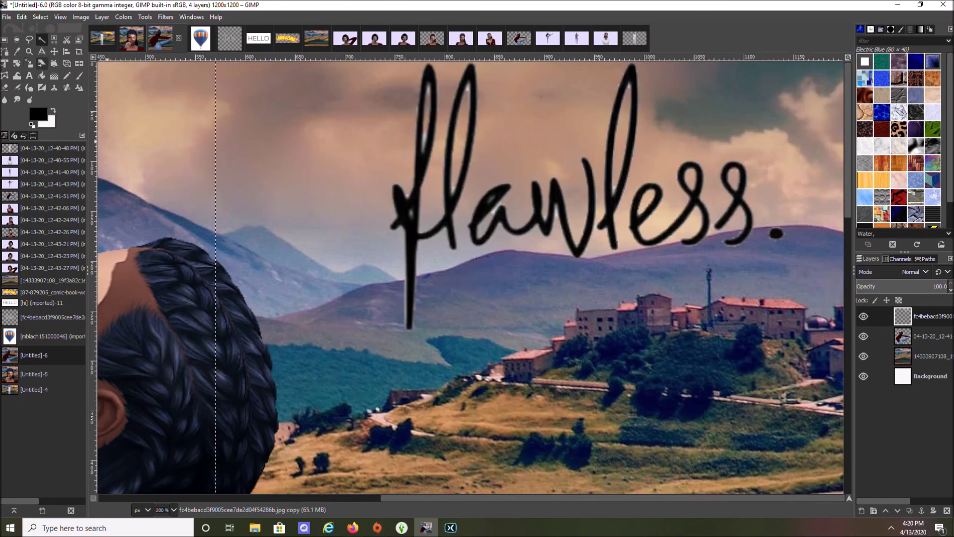
left_click(5, 87)
left_click(33, 135)
left_click(45, 208)
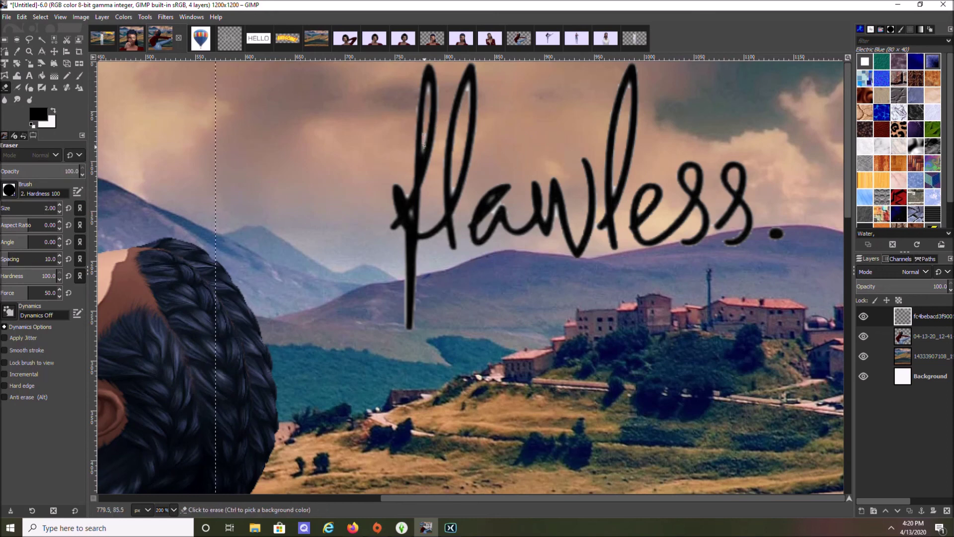
left_click_drag(425, 124, 425, 134)
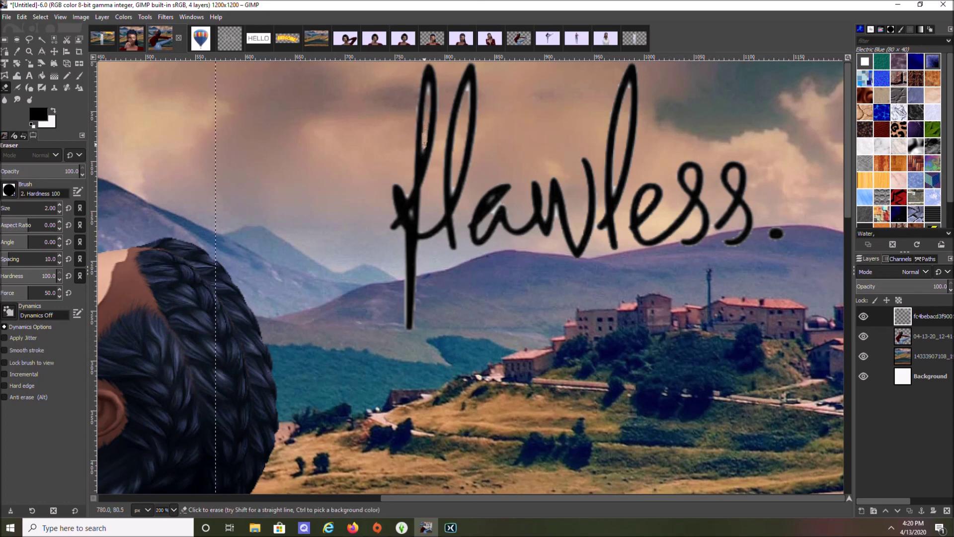
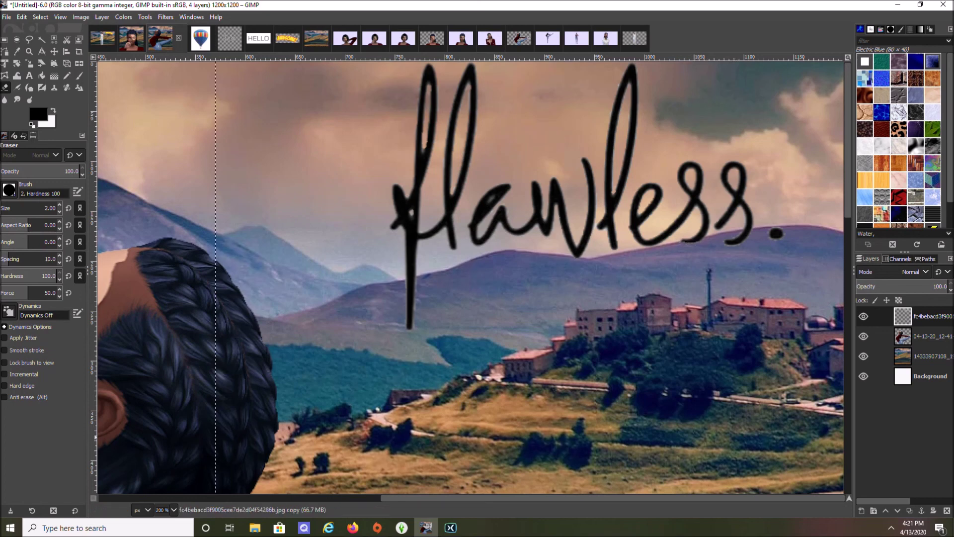
- Undo the last eraser stroke, clean up around the tail of the final s in the lettering, and select the Background layer
left_click(24, 136)
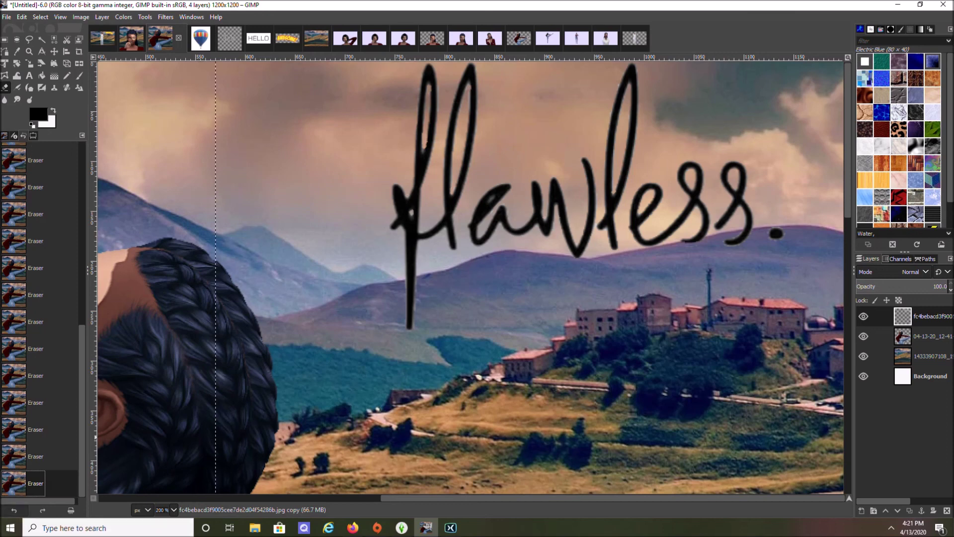
left_click(14, 510)
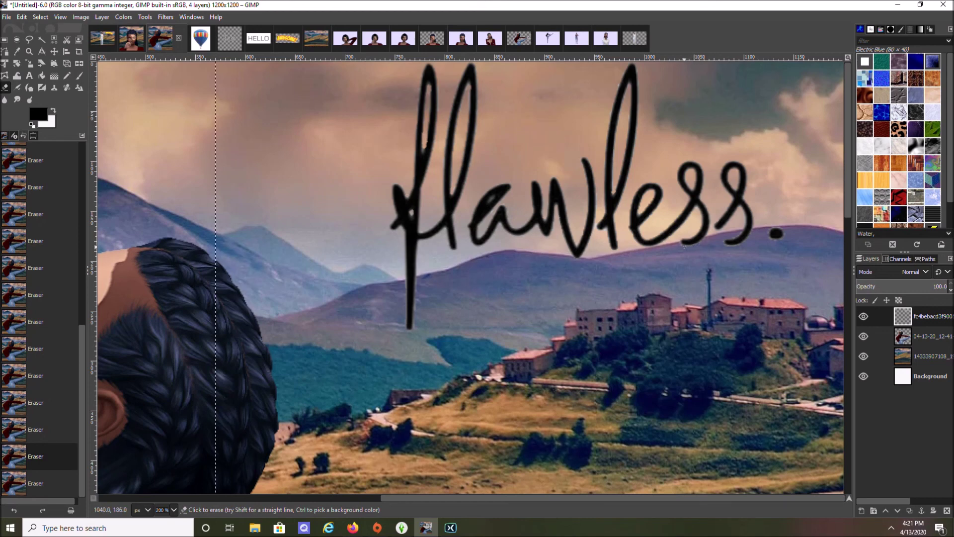
key("ctrl+y")
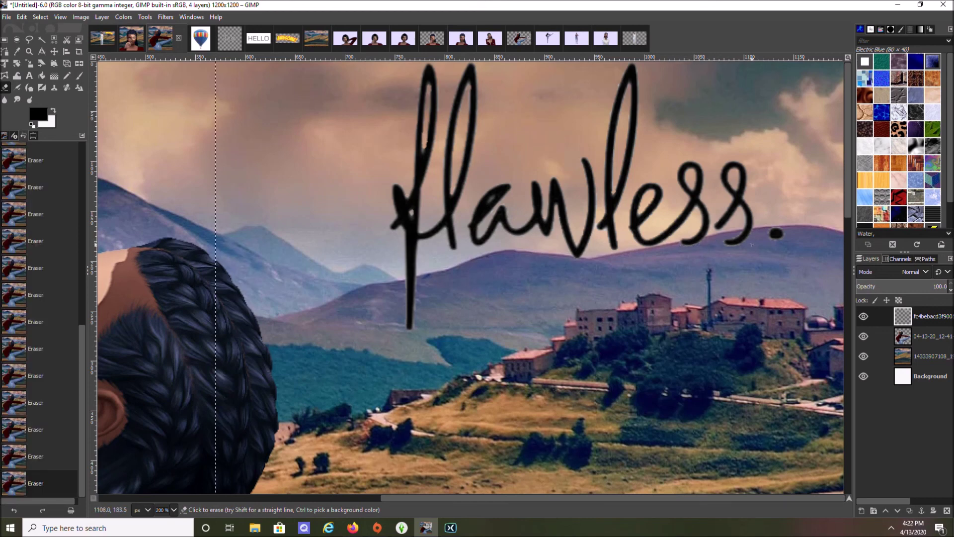
left_click(724, 245)
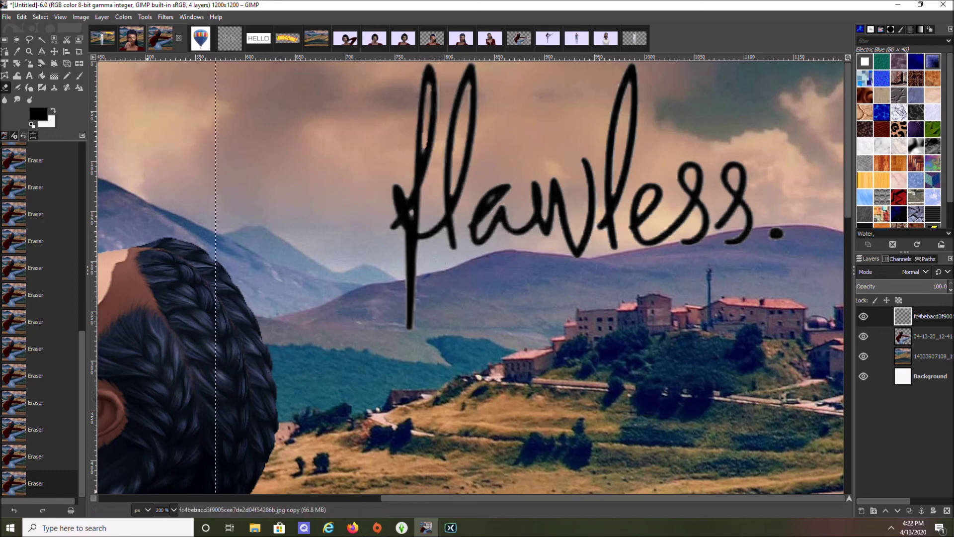
left_click(174, 509)
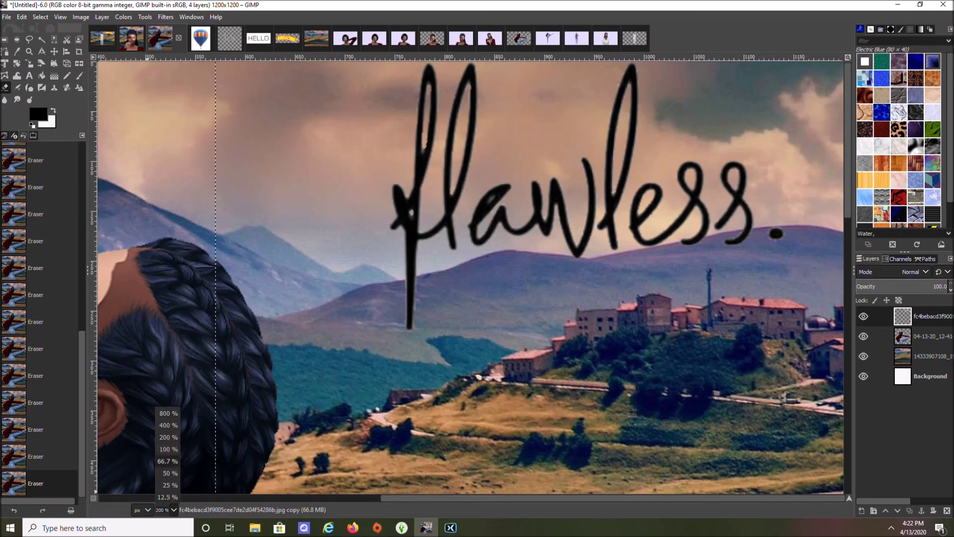
left_click(168, 461)
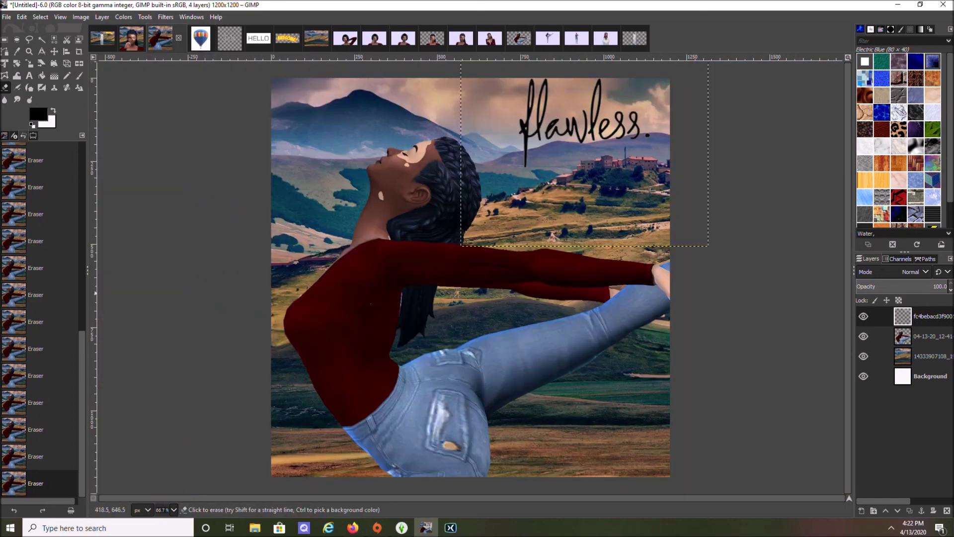
left_click(869, 376)
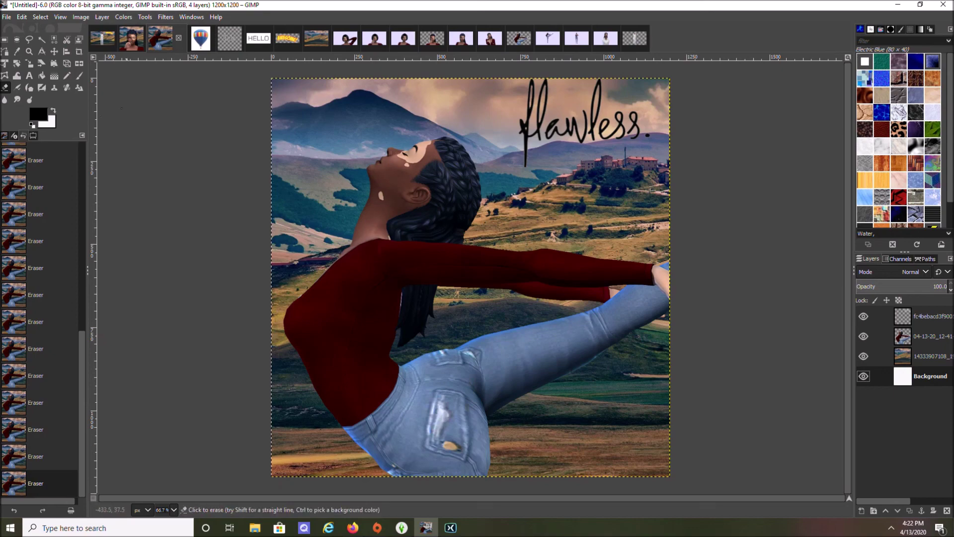
- Switch to the hot air balloon image and add an alpha channel to its layer
left_click(131, 37)
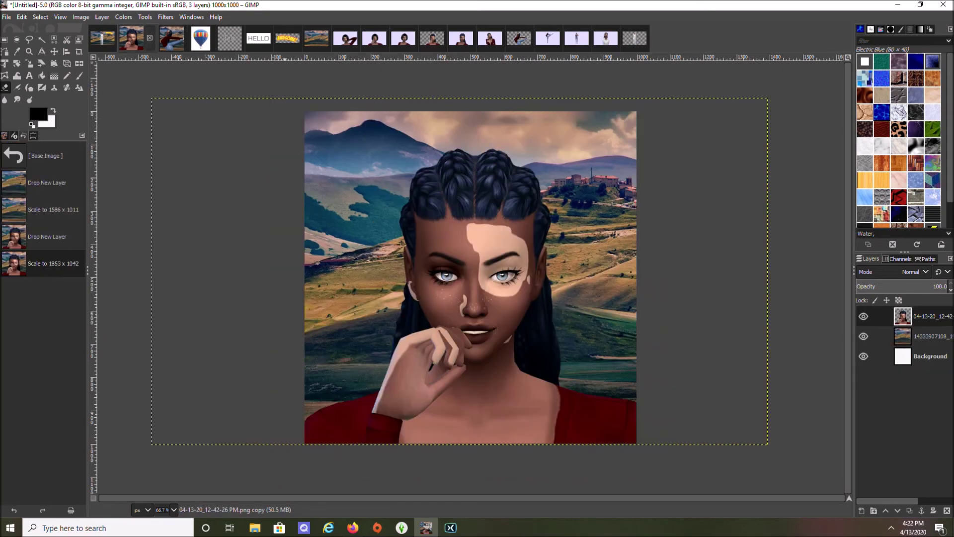
left_click(200, 38)
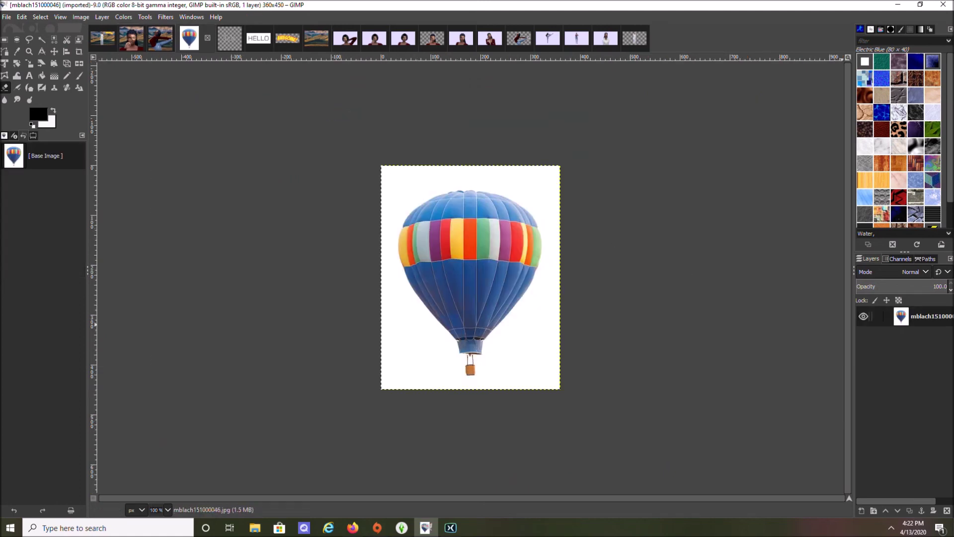
right_click(925, 316)
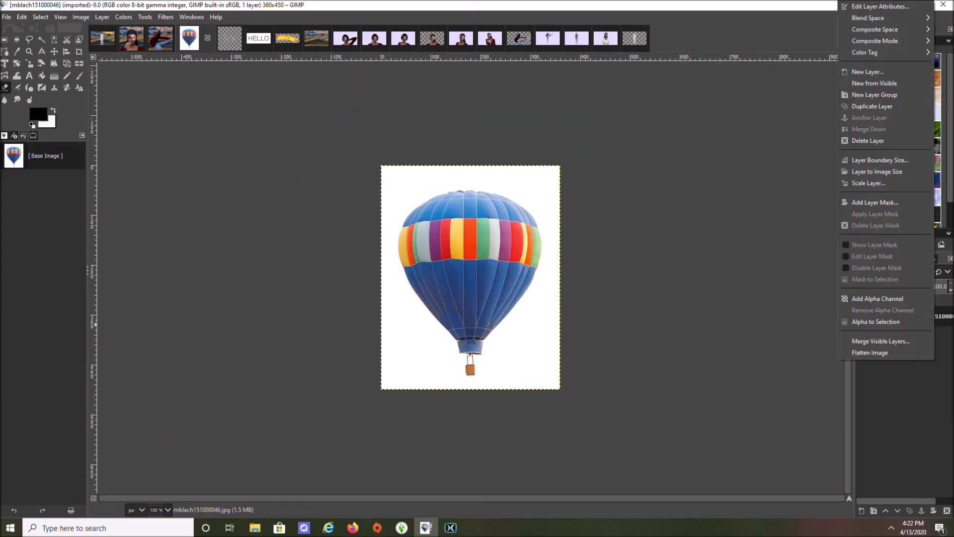
left_click(884, 298)
- Fuzzy-select and clear the white background around the balloon and the white gap between the basket ropes
key("u")
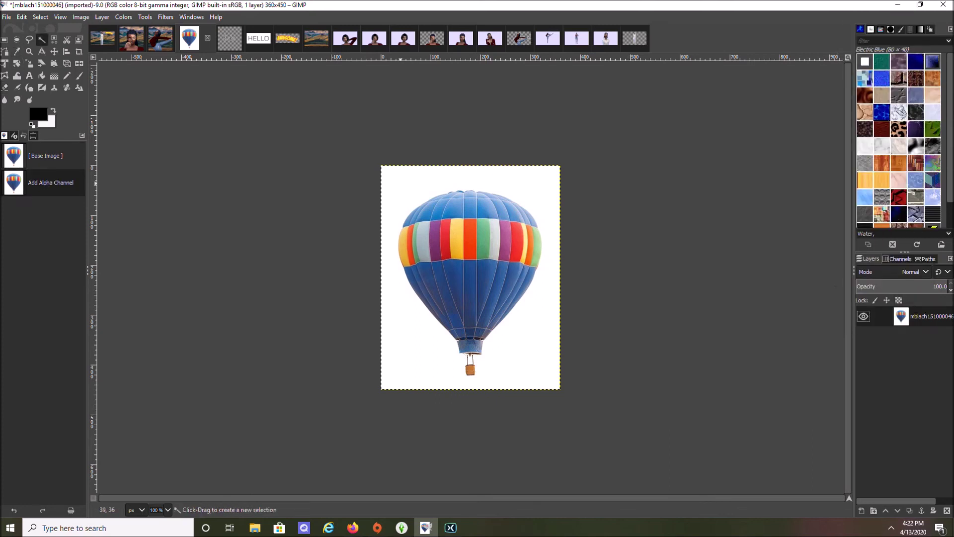
left_click(401, 183)
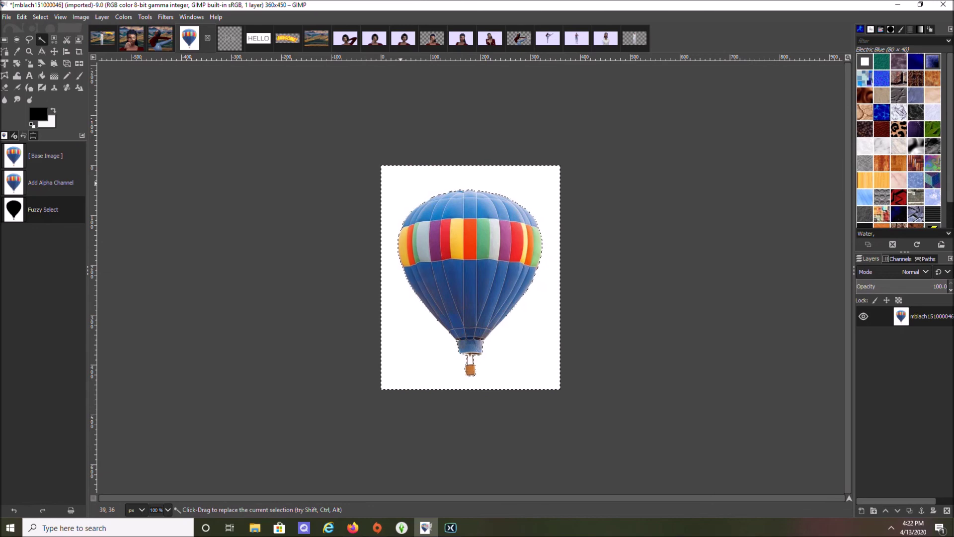
key("Delete")
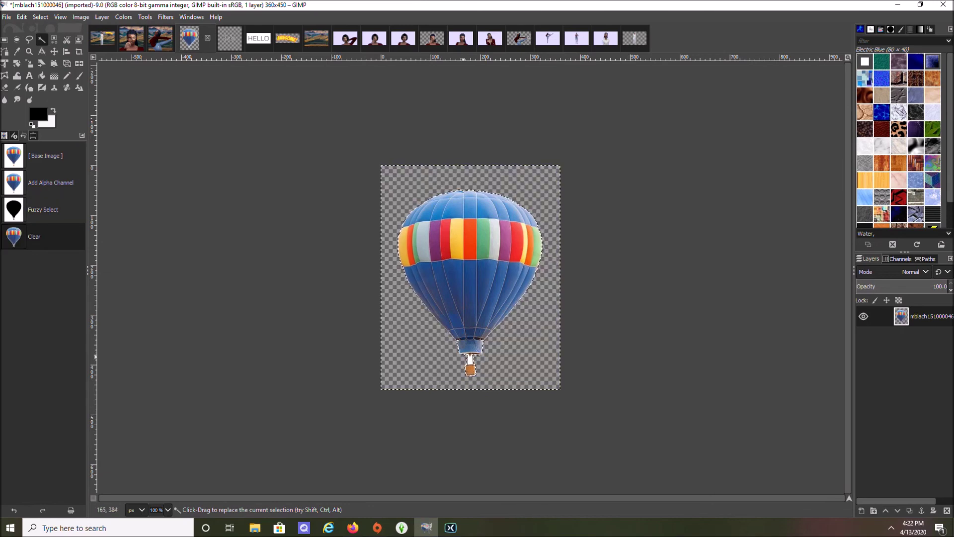
left_click(470, 359)
key("Delete")
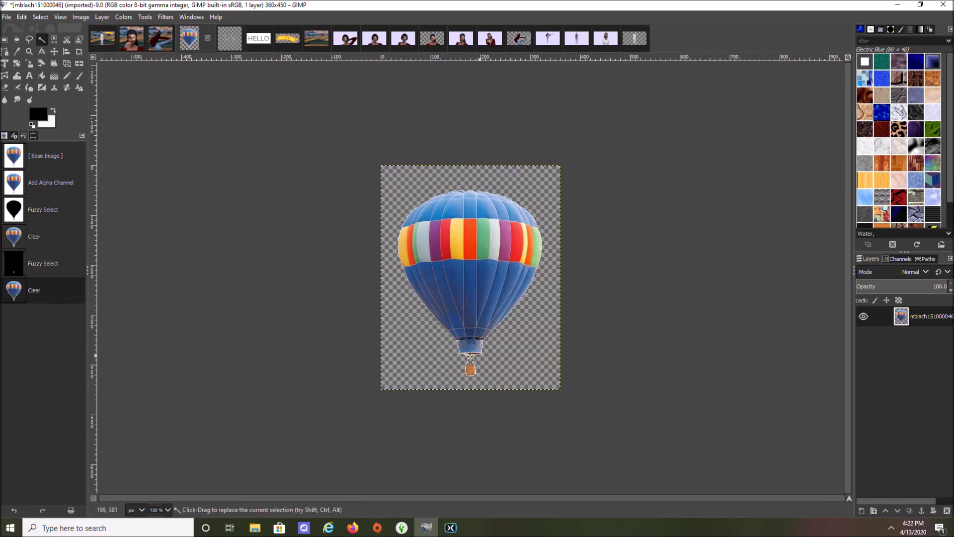
- Select the balloon from its layer's alpha and shrink the selection by 1 px
left_click(168, 509)
left_click(162, 437)
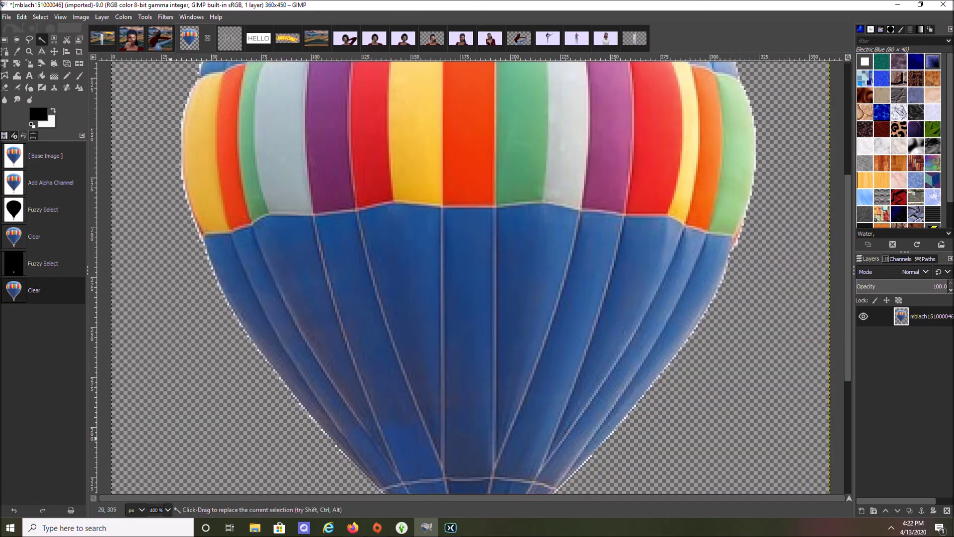
scroll(444, 383, "down", 5)
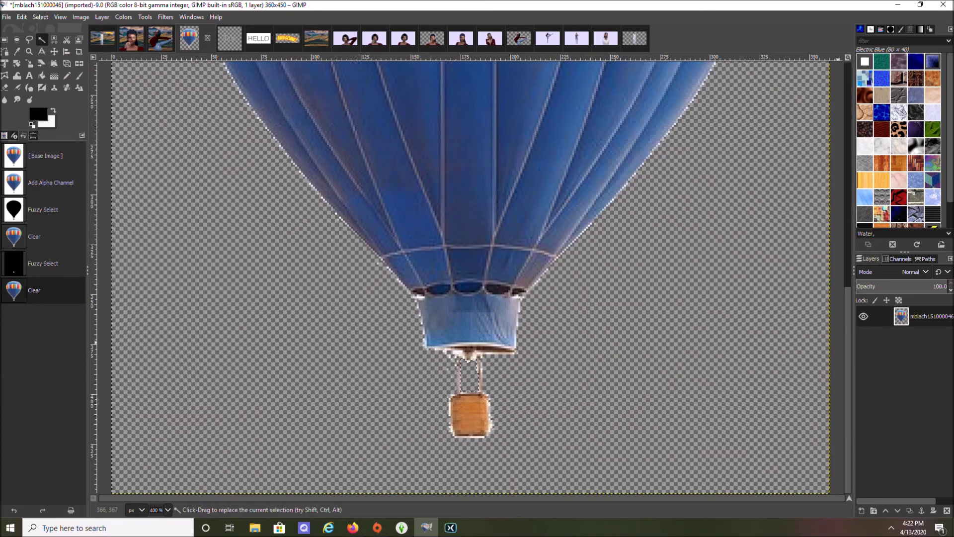
left_click(465, 339)
right_click(874, 316)
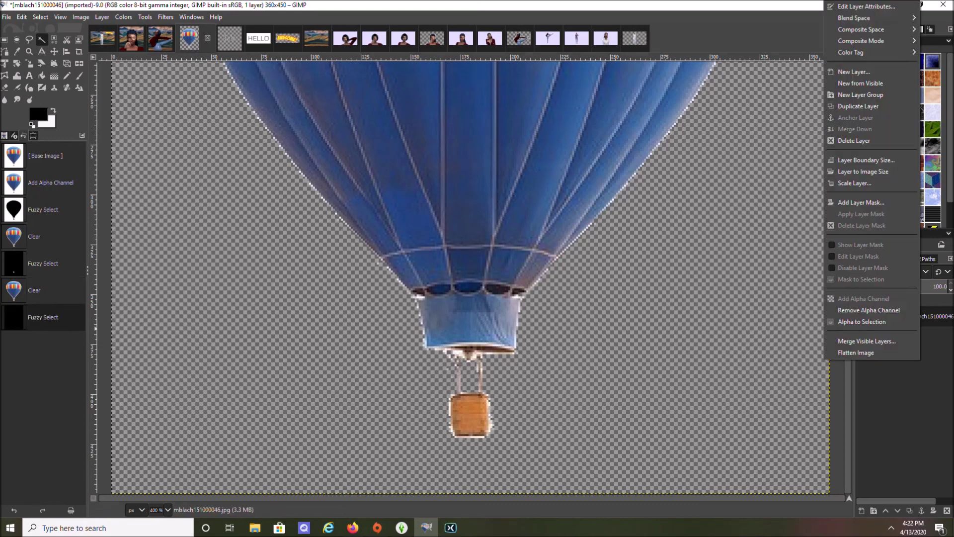
left_click(870, 320)
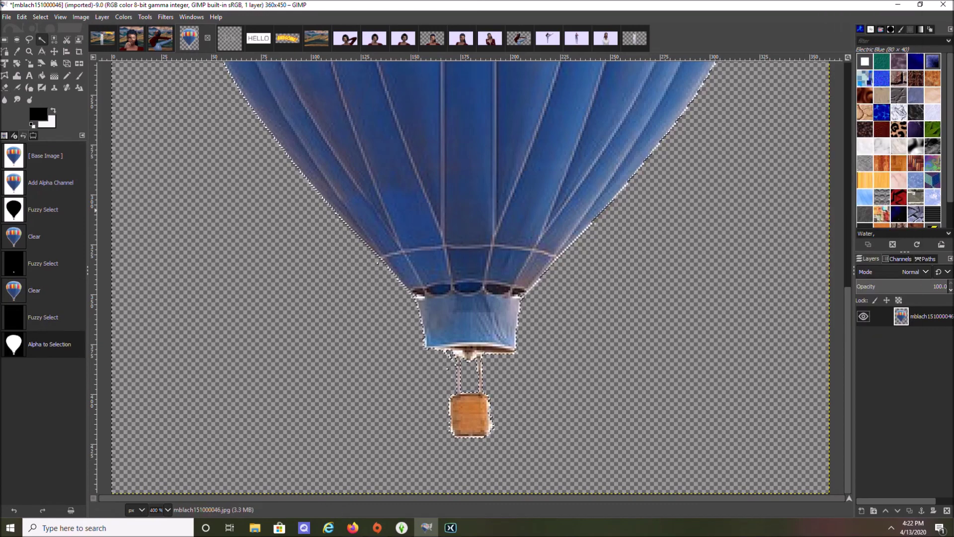
left_click(41, 17)
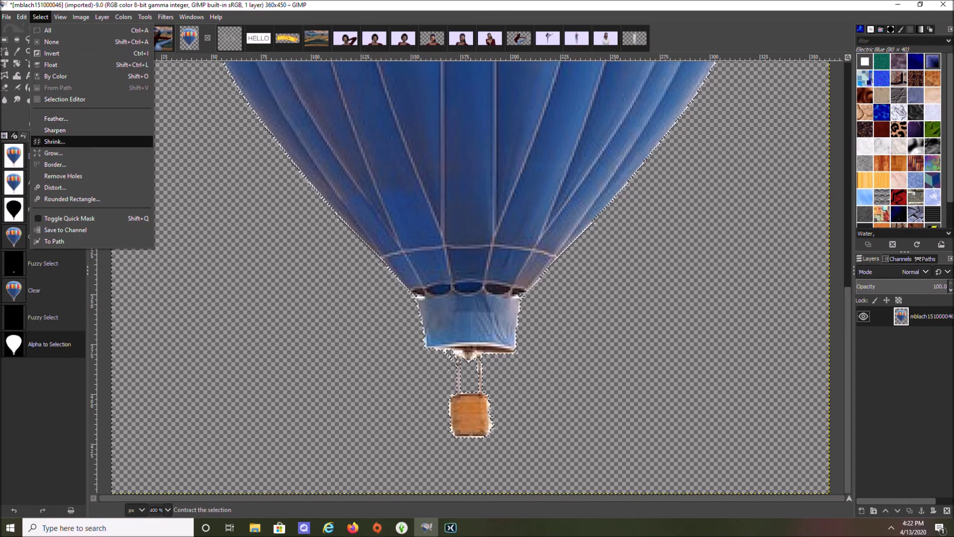
left_click(55, 141)
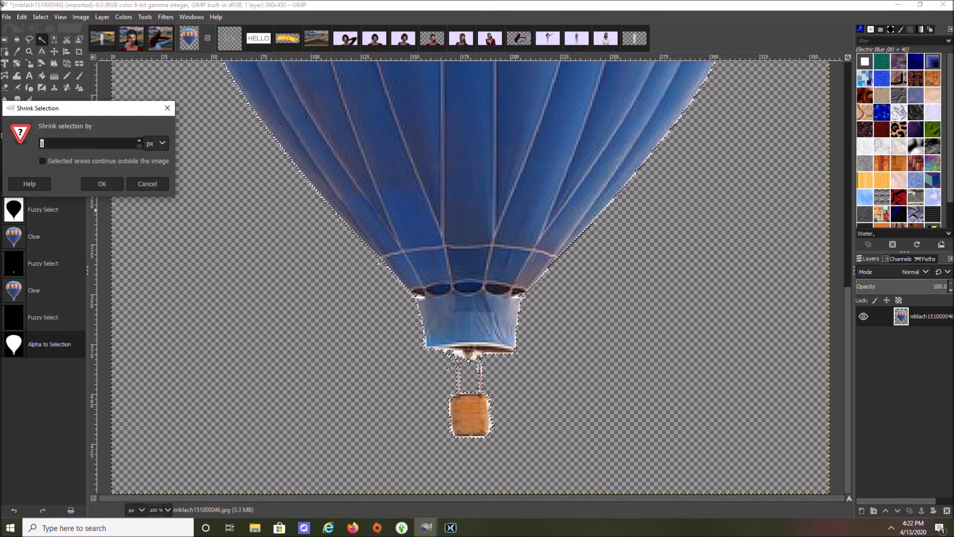
left_click(96, 182)
- Invert the selection and clear the white fringe along the balloon's outline
left_click(40, 17)
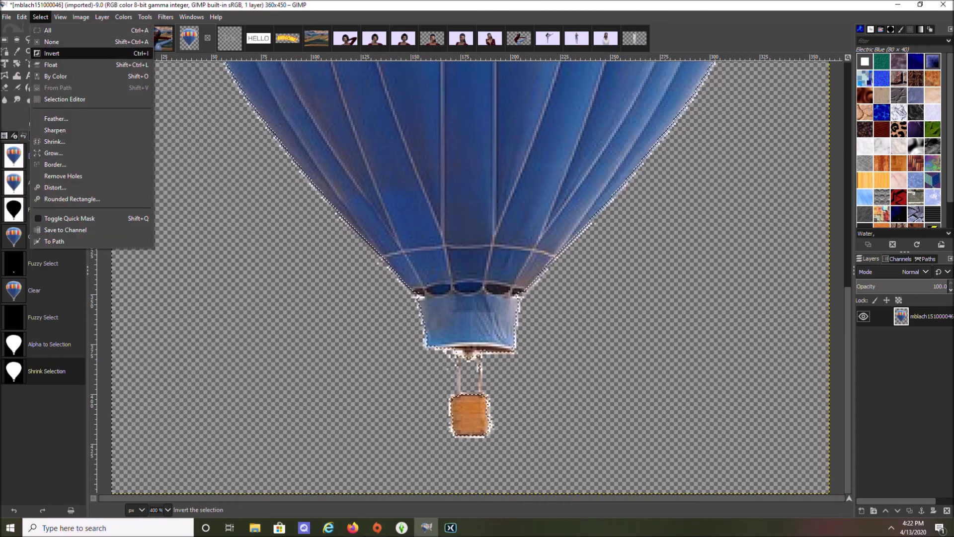
left_click(54, 52)
key("Delete")
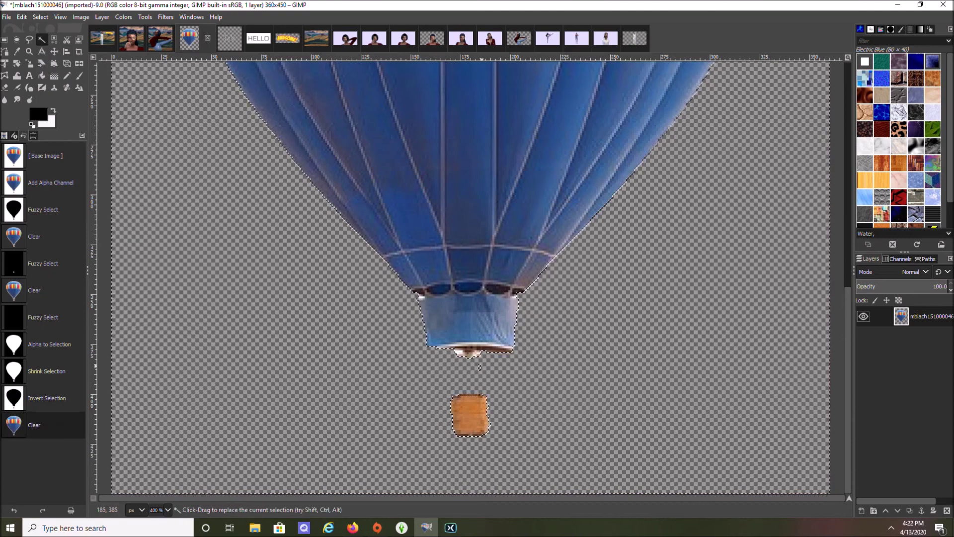
- Clear the selection and erase the leftover white specks at the upper corners and underside of the balloon's skirt
left_click(168, 509)
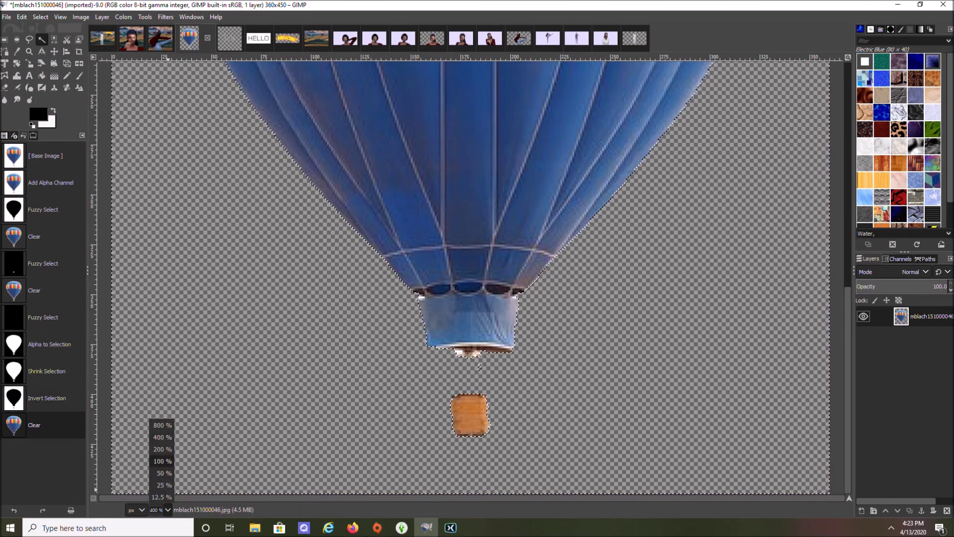
left_click(162, 460)
left_click(171, 454)
left_click(168, 509)
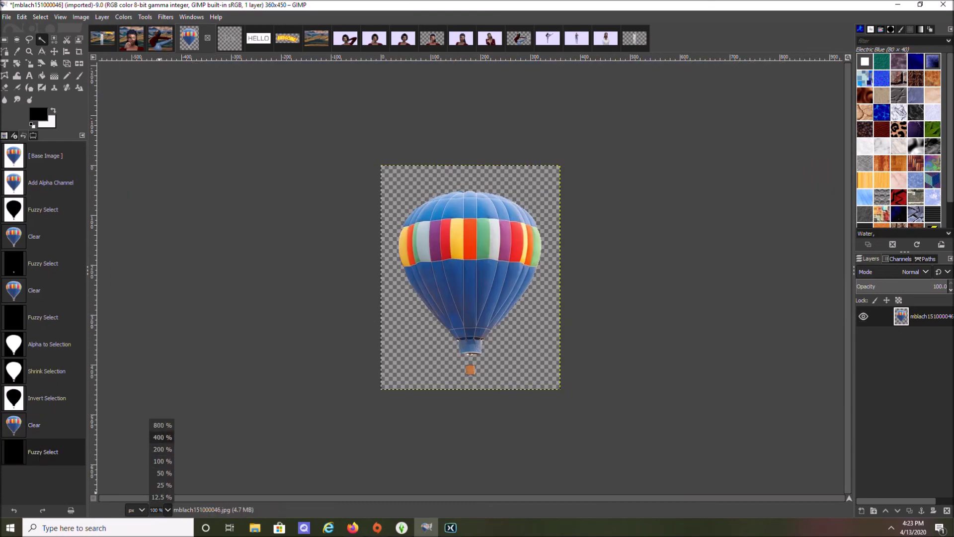
left_click(162, 437)
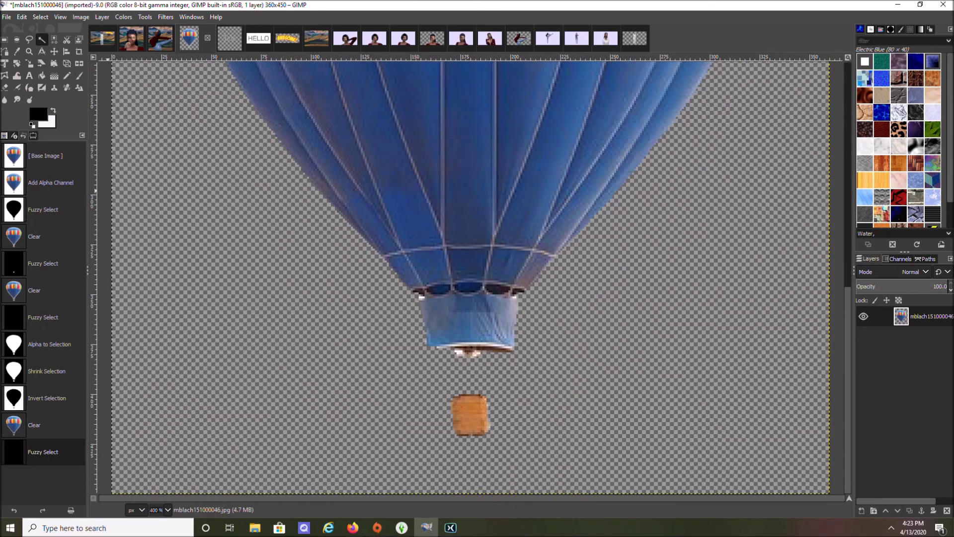
left_click(5, 88)
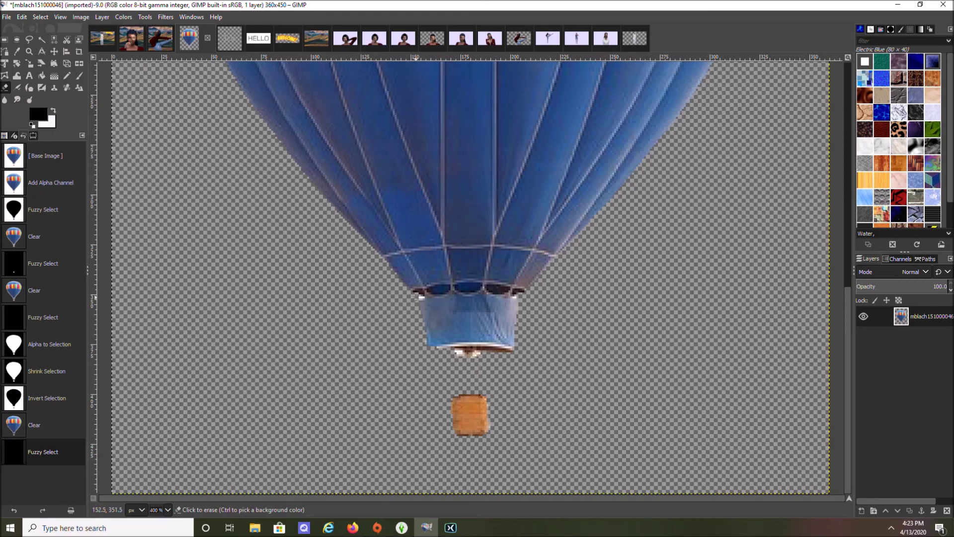
left_click(421, 297)
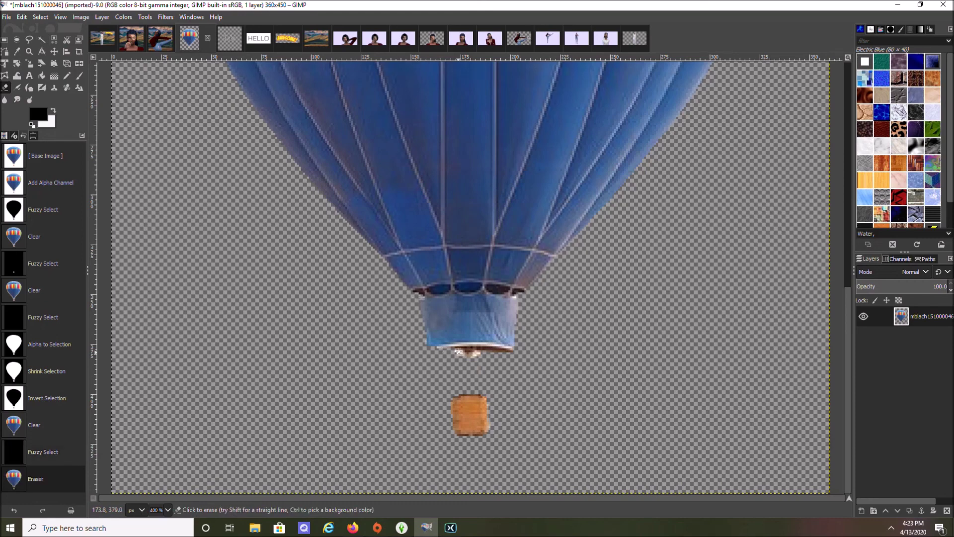
left_click(460, 354)
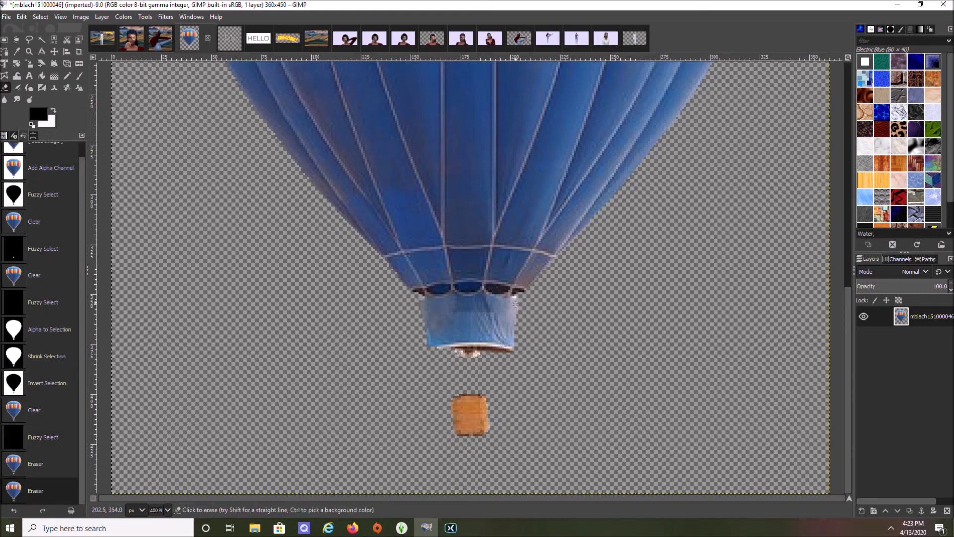
left_click(514, 298)
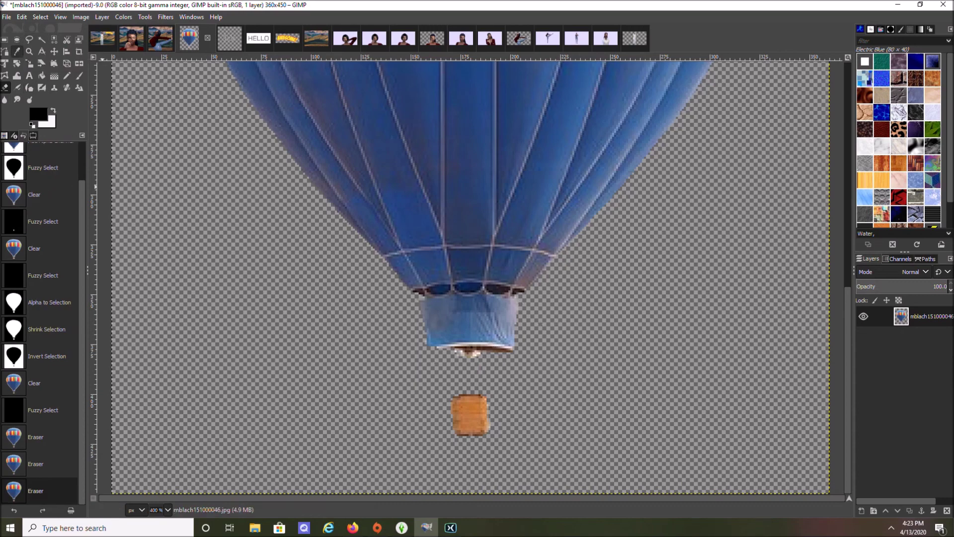
- Sample the basket's orange colour and draw two ropes between the balloon's skirt and the basket with a 1 px Pencil
left_click(17, 51)
left_click(469, 415)
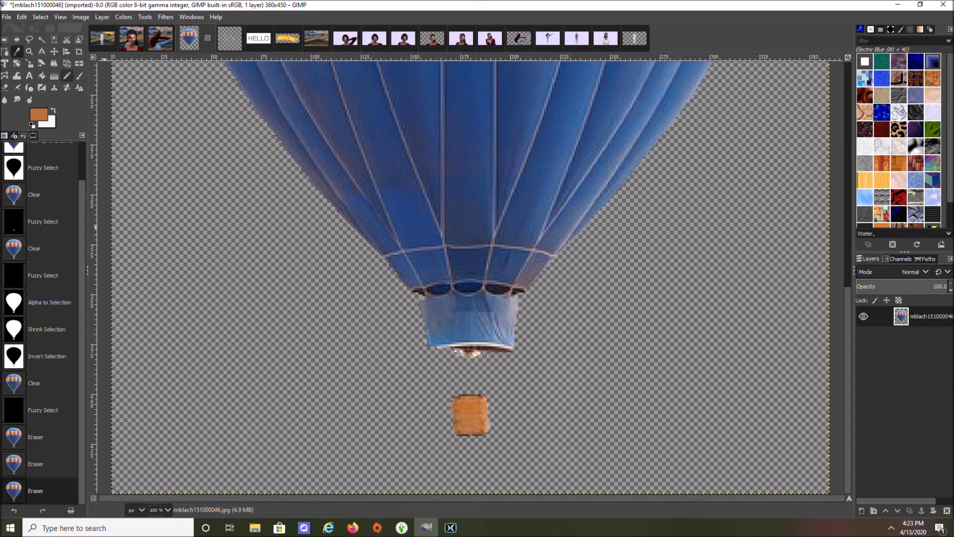
double_click(67, 76)
scroll(45, 208, "down", 1)
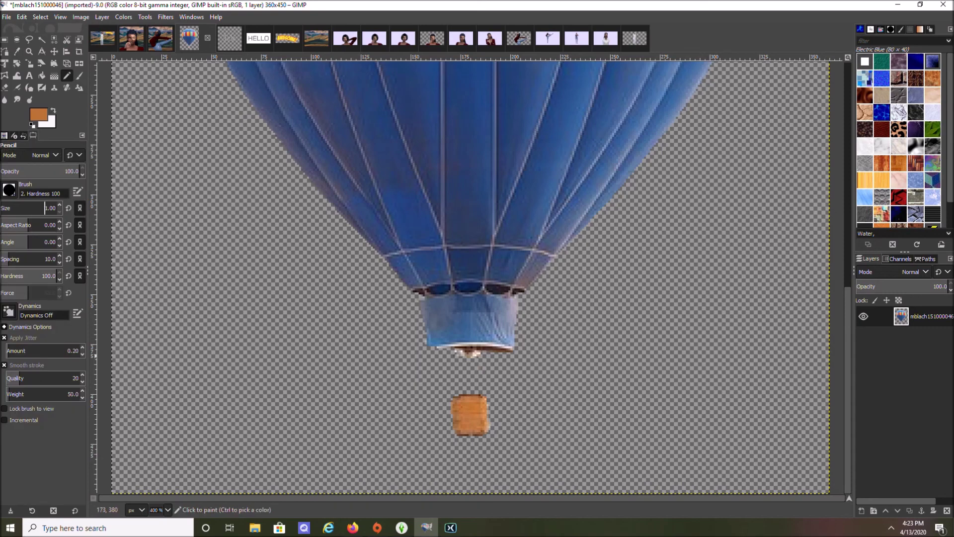
left_click_drag(457, 378, 458, 394)
left_click_drag(478, 350, 480, 394)
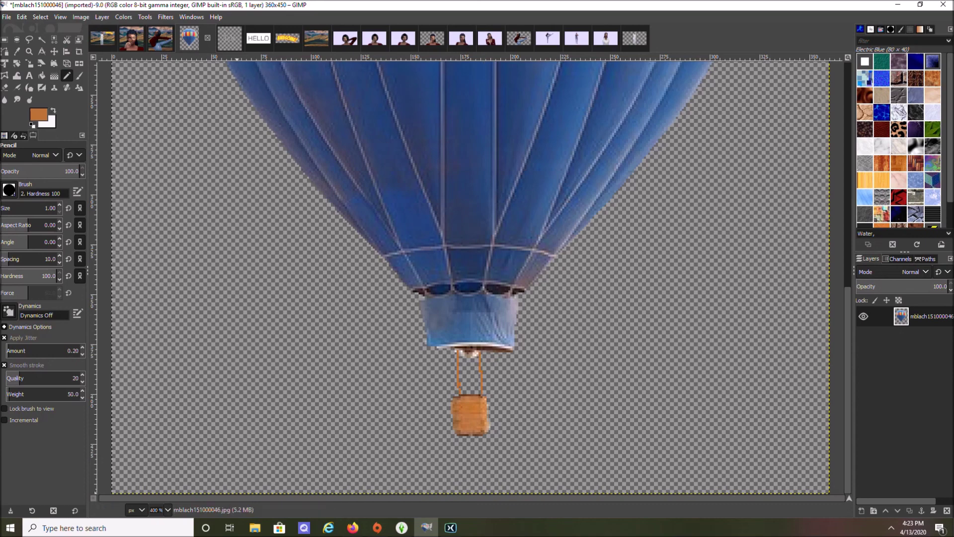
left_click(168, 509)
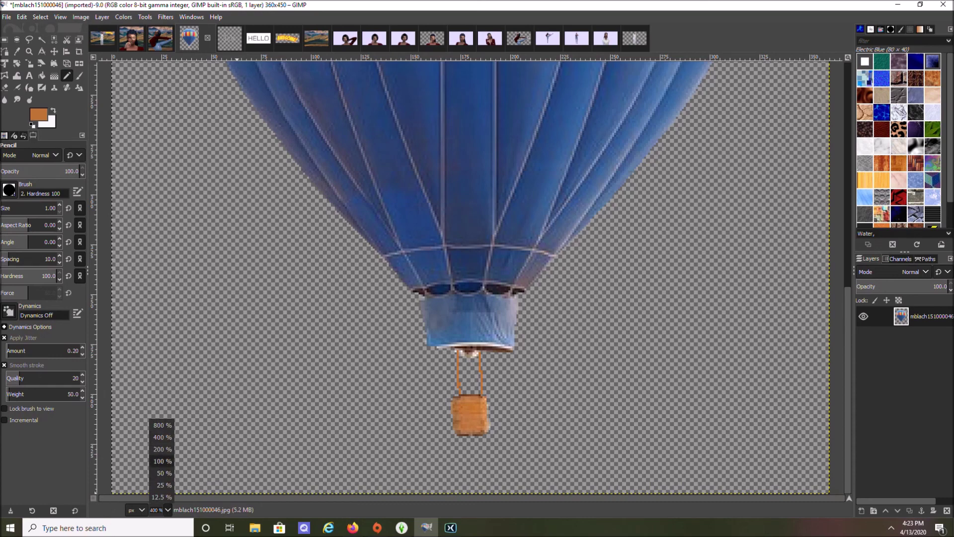
left_click(162, 461)
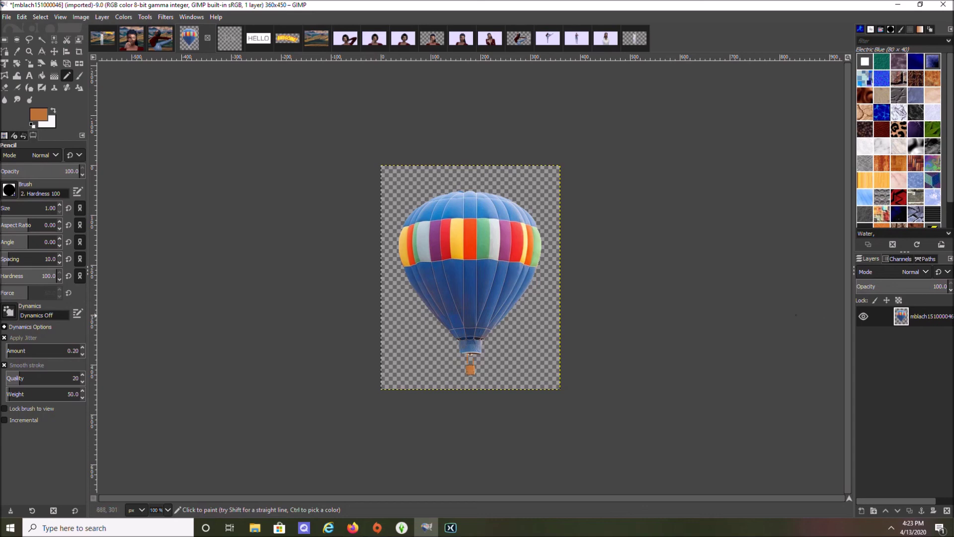
- Adjust the balloon layer's brightness to 26 and contrast to 29
left_click(123, 17)
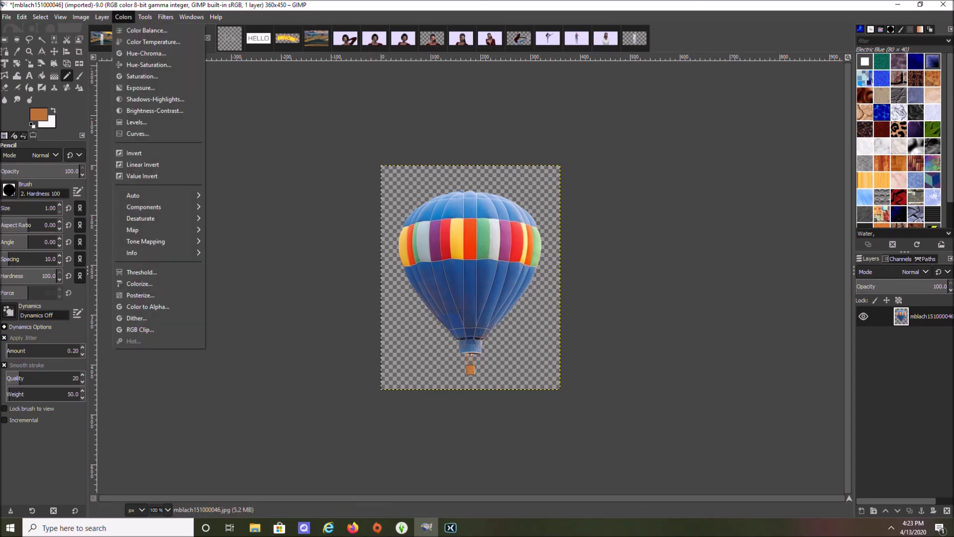
left_click(149, 110)
left_click(177, 109)
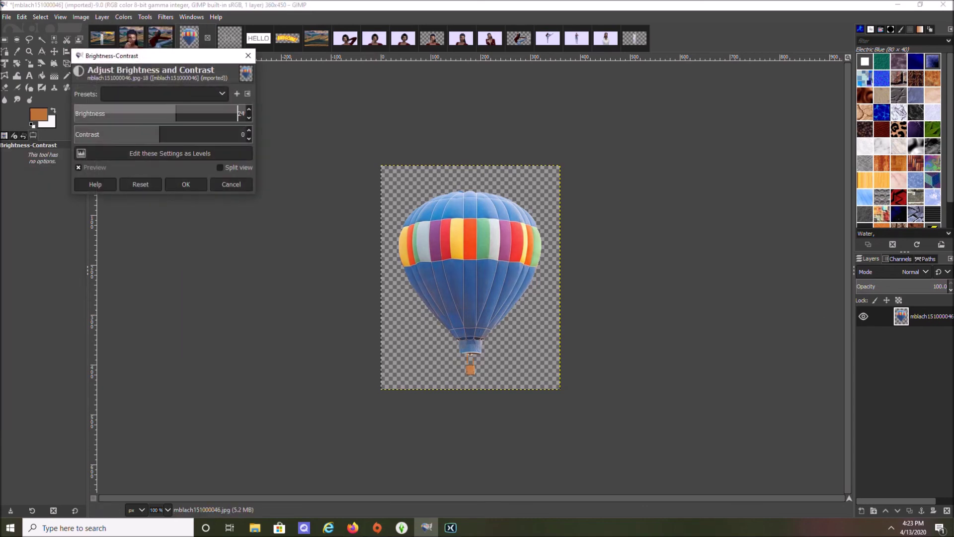
left_click(174, 130)
left_click_drag(174, 130, 179, 130)
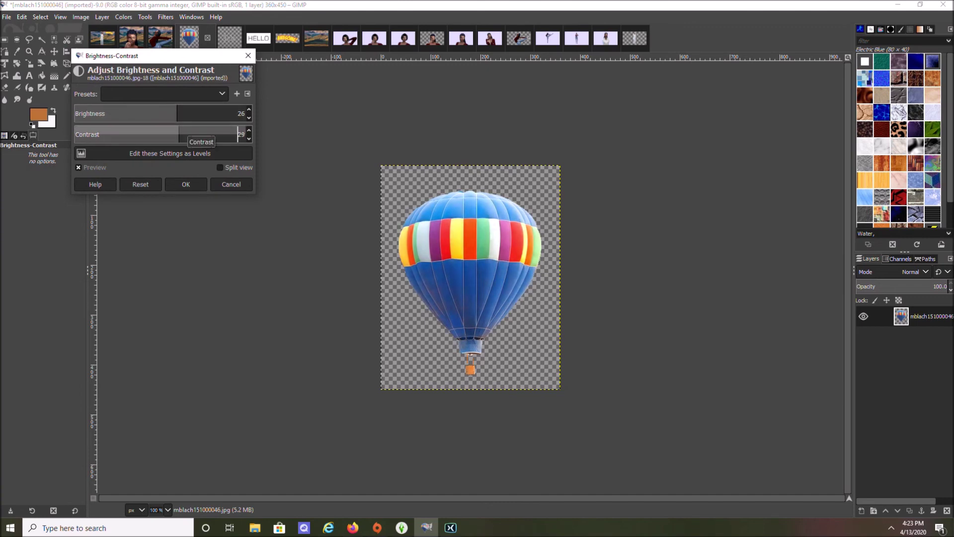
left_click(185, 184)
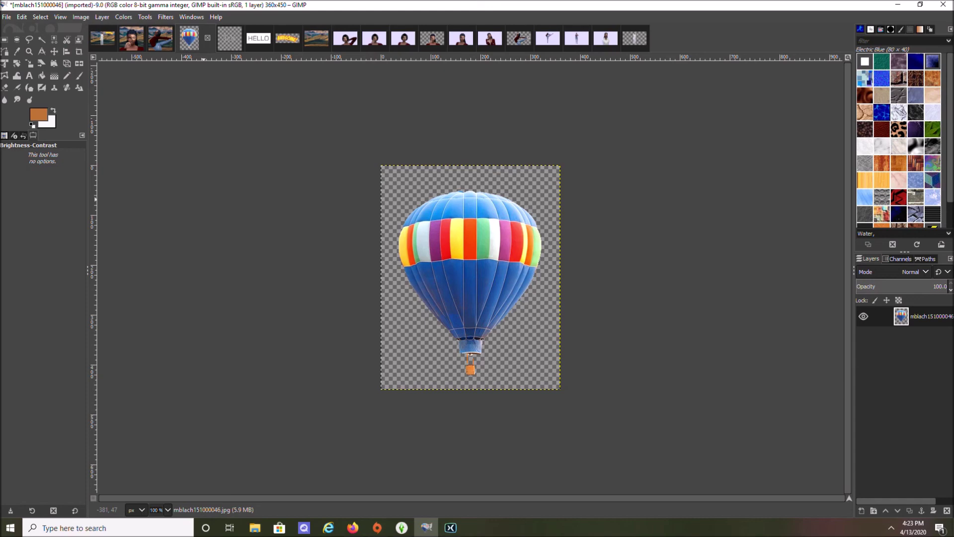
- Copy the balloon layer into the close-up portrait composite with the braided character
left_click(132, 37)
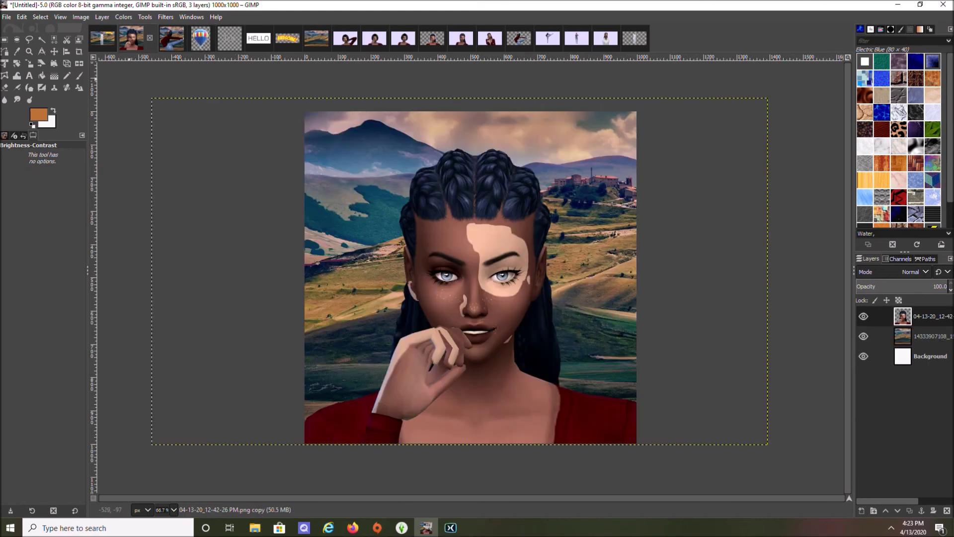
left_click(32, 135)
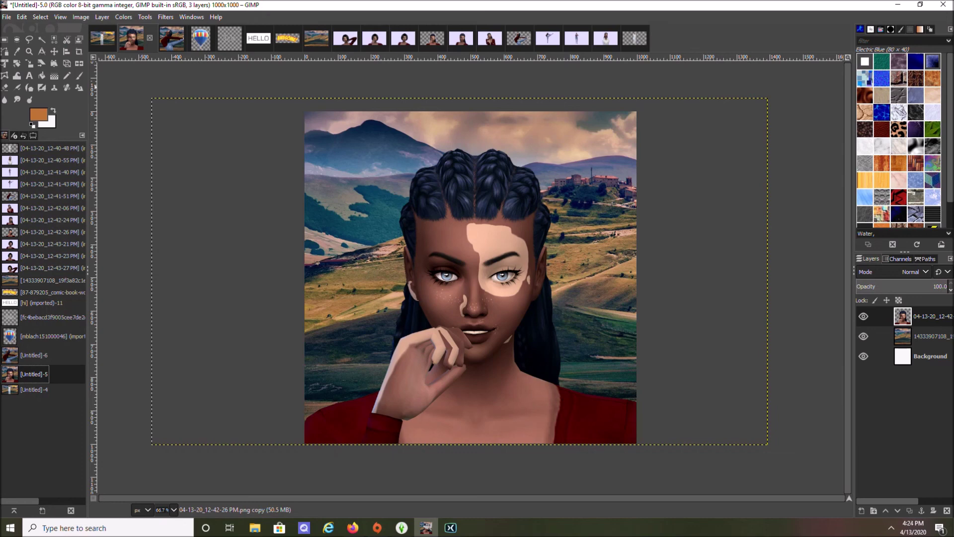
left_click(44, 337)
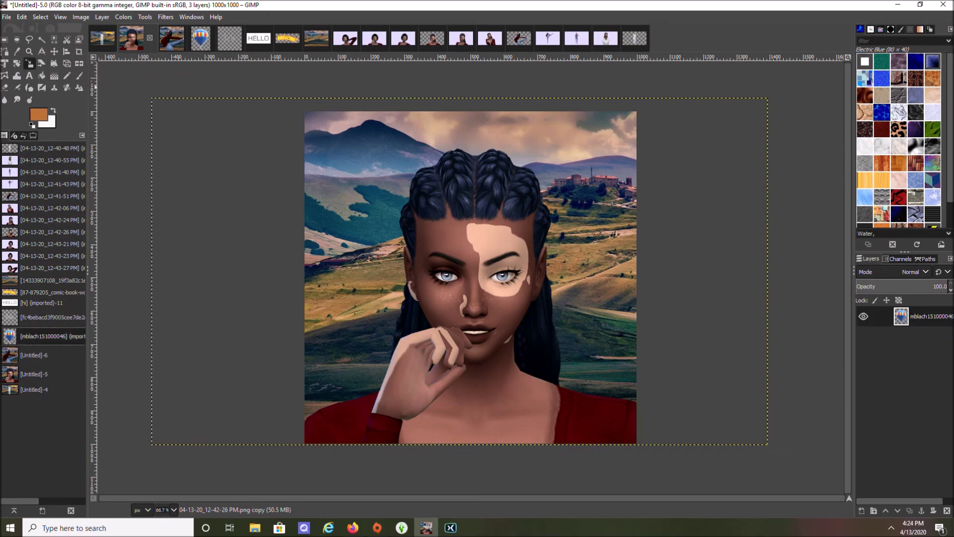
left_click_drag(901, 316, 376, 185)
- Scale the balloon layer to about 638 × 798 px and position it over the upper corner beside the character's head
left_click(459, 259)
left_click_drag(449, 252, 561, 197)
left_click_drag(480, 96, 459, 70)
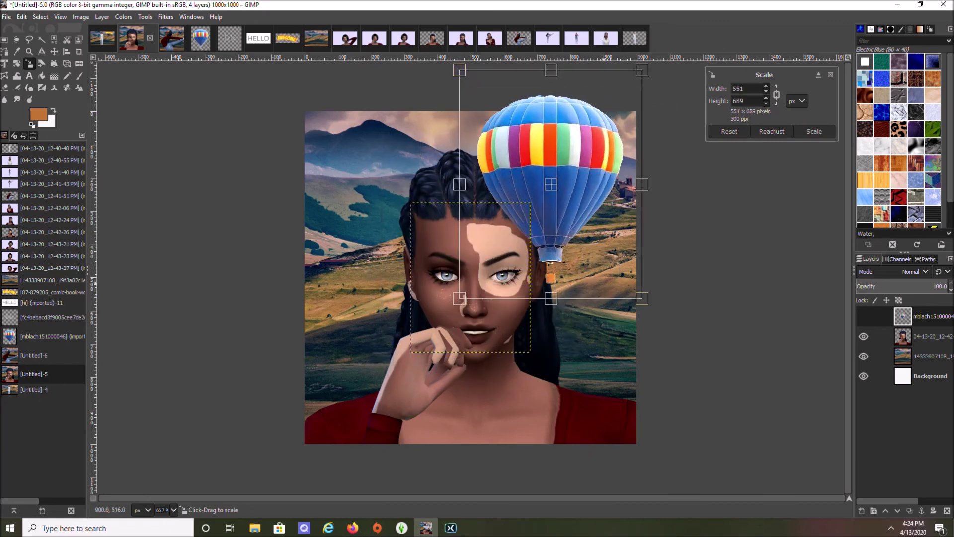
left_click_drag(642, 299, 671, 335)
mouse_move(565, 205)
left_mouse_down()
mouse_move(547, 217)
mouse_move(553, 212)
left_mouse_up()
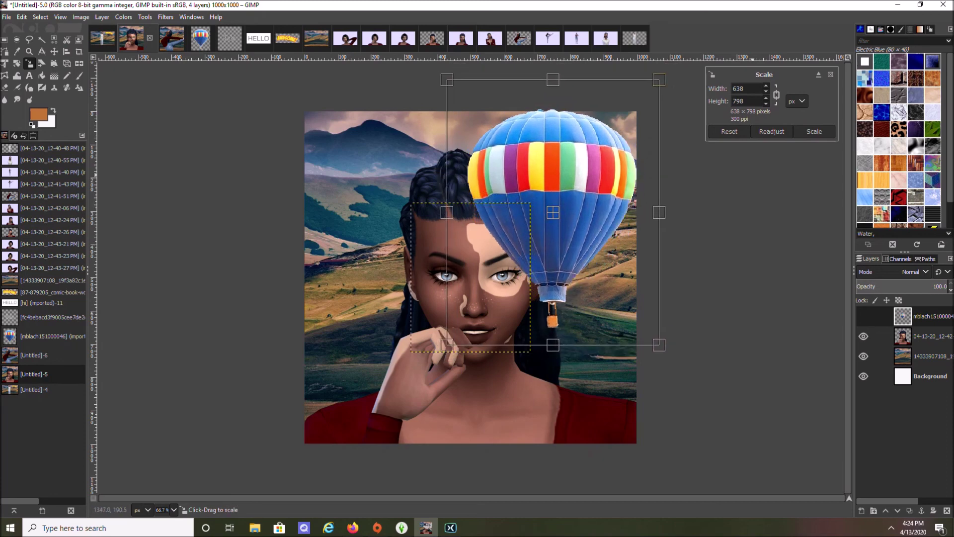
left_click(813, 131)
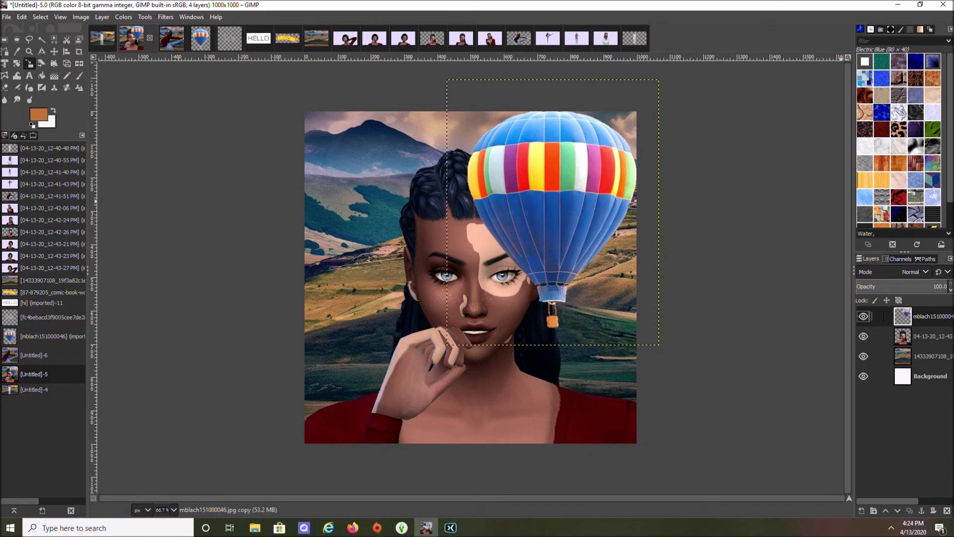
- Move the balloon layer beneath the character layer and above the landscape, and make the Background layer active
left_click_drag(916, 317, 938, 356)
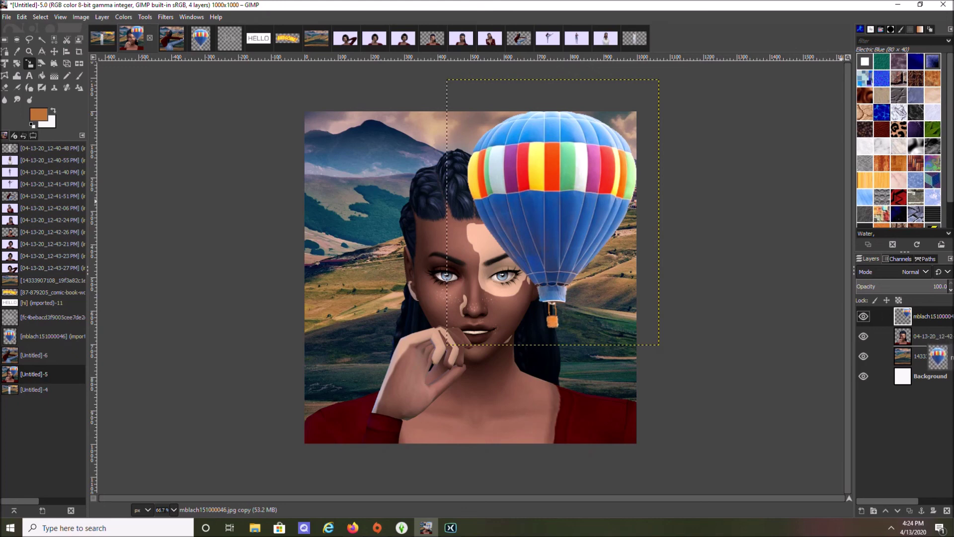
left_click_drag(938, 356, 937, 355)
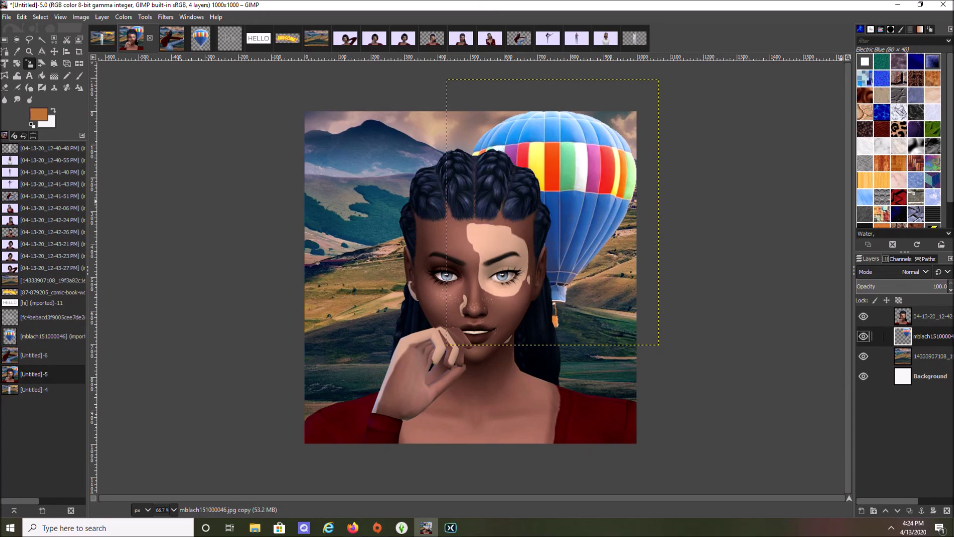
left_click(870, 375)
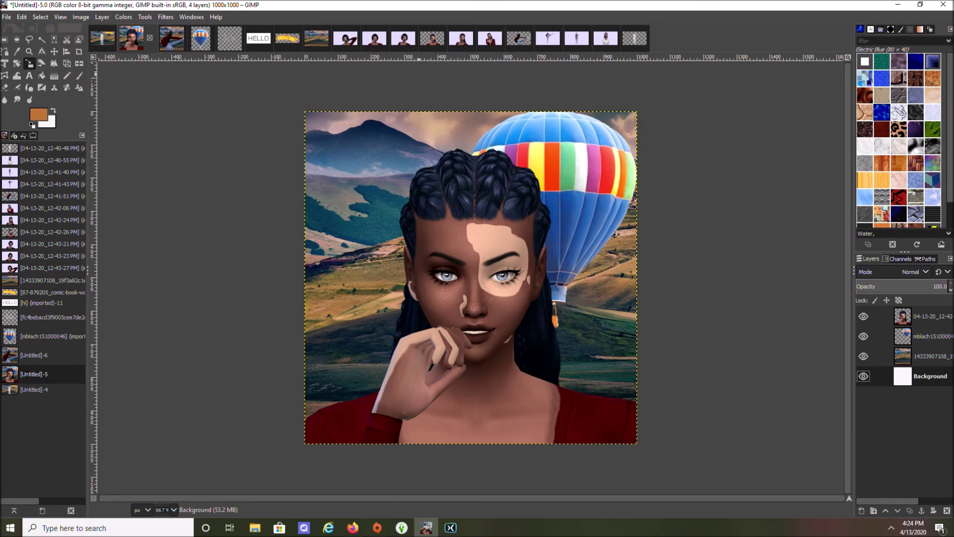
- In the HELLO image, fuzzy-select and clear the white background and the white inside of the letter O
left_click(258, 38)
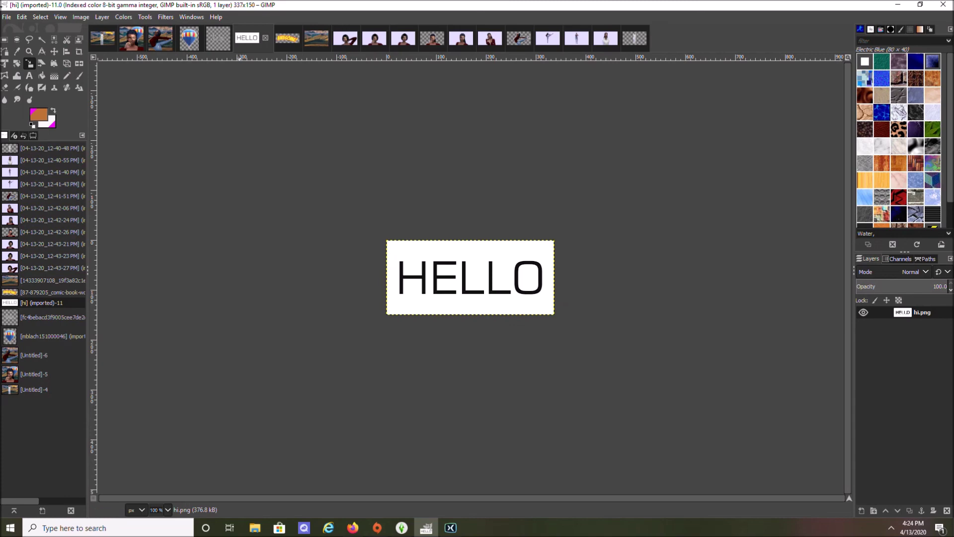
left_click(218, 39)
left_click(288, 38)
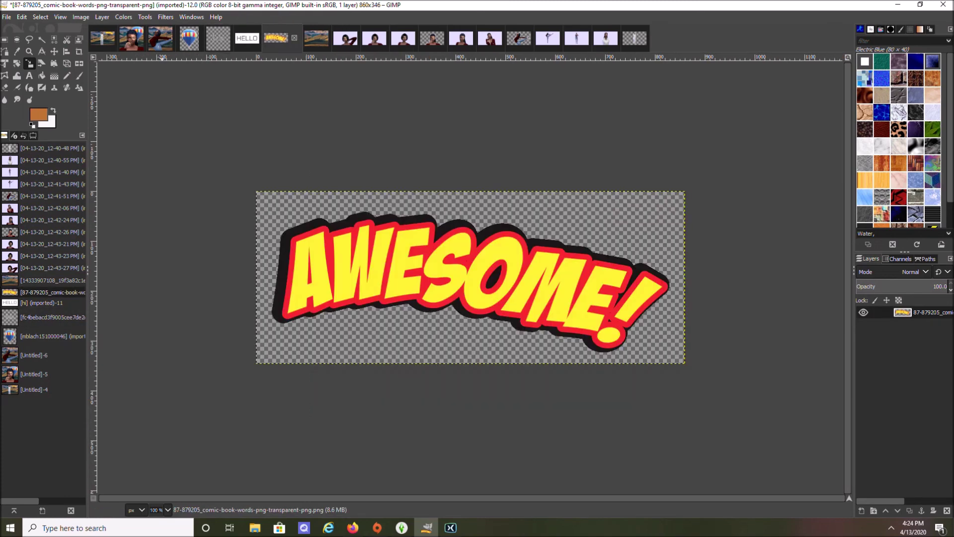
left_click(247, 38)
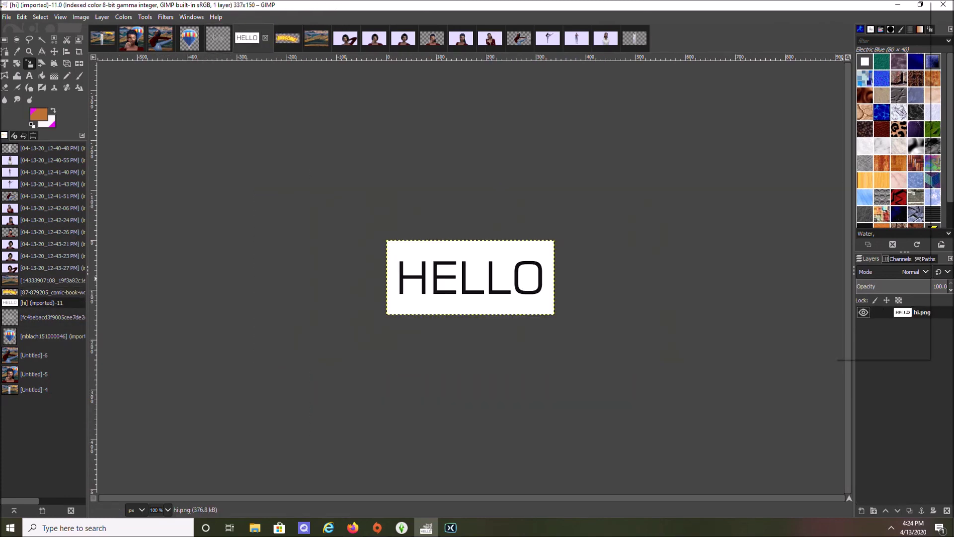
left_click(865, 297)
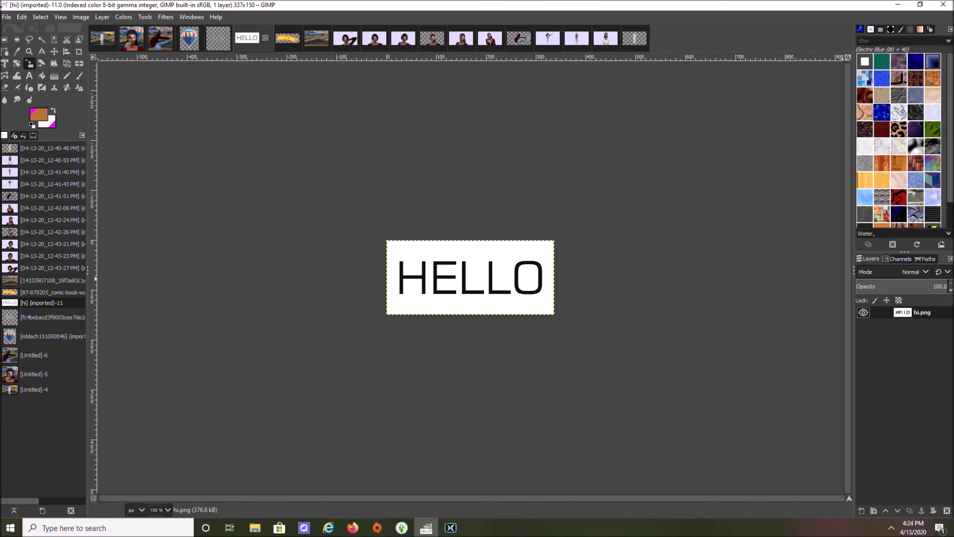
key("u")
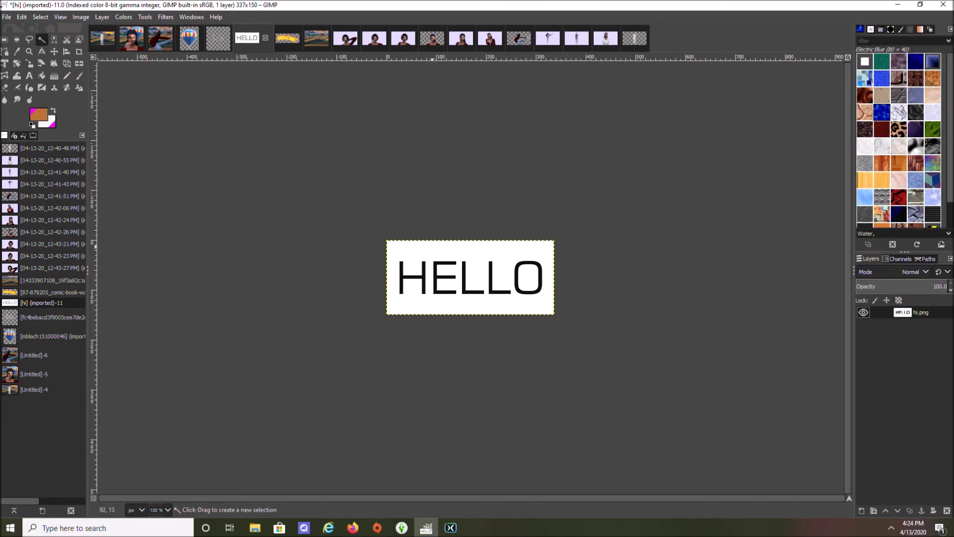
left_click(433, 247)
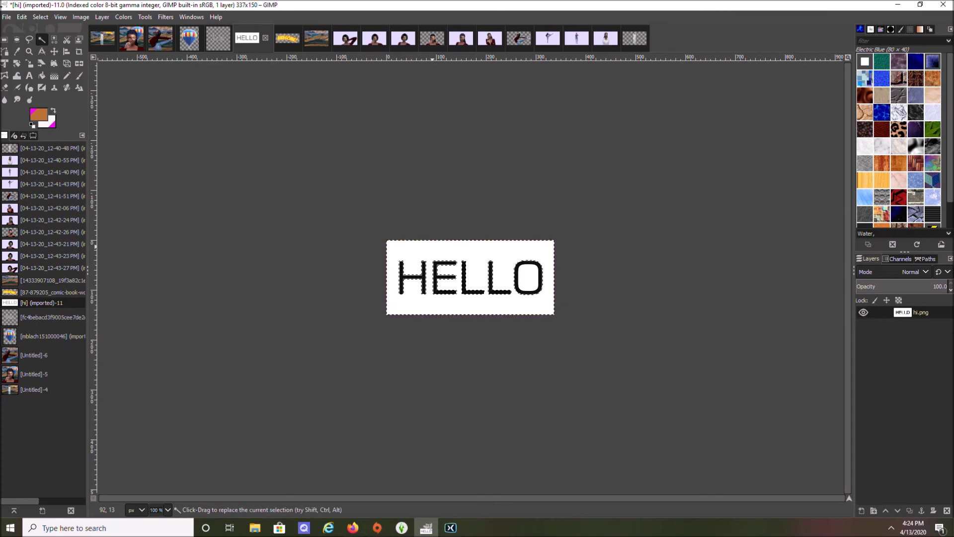
key("Delete")
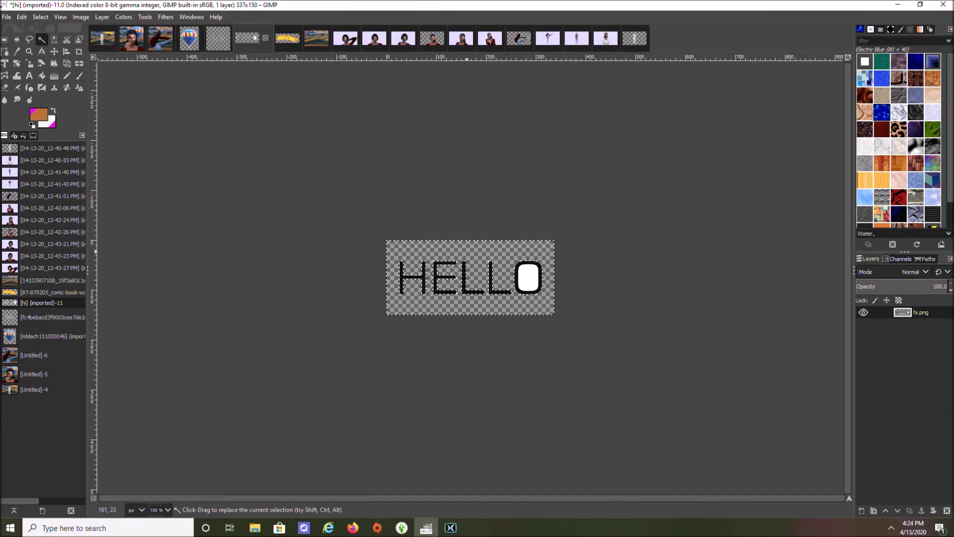
key("Delete")
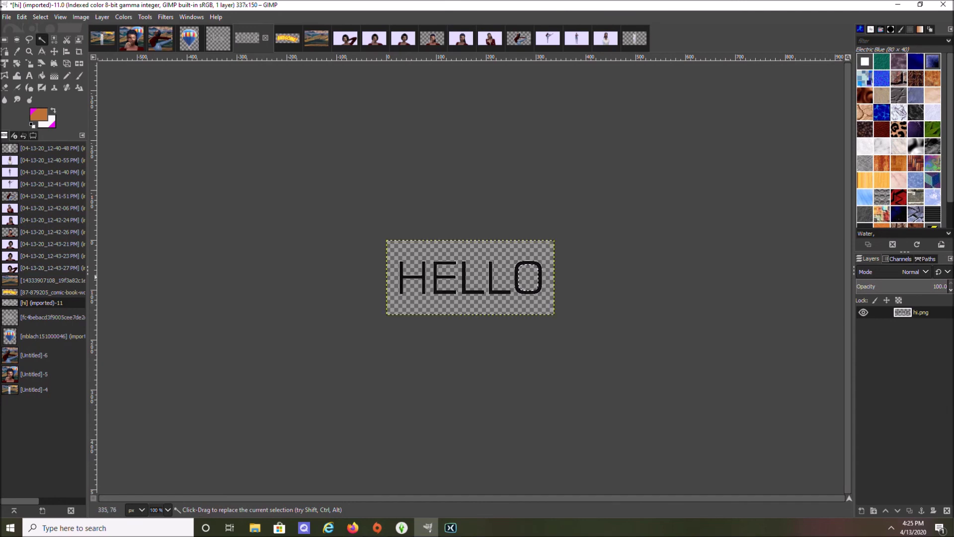
- Select the HELLO lettering from its layer's alpha and shrink the selection
right_click(933, 312)
left_click(919, 321)
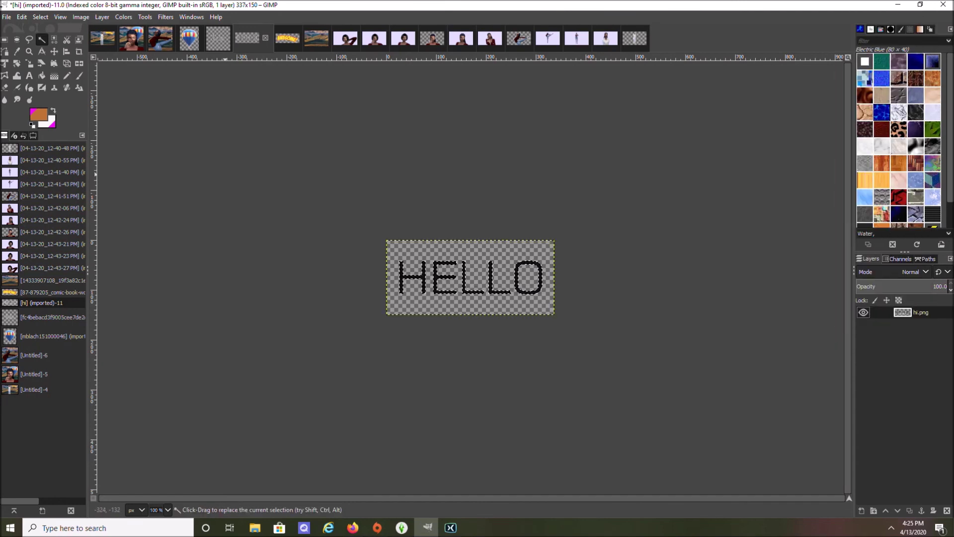
left_click(41, 17)
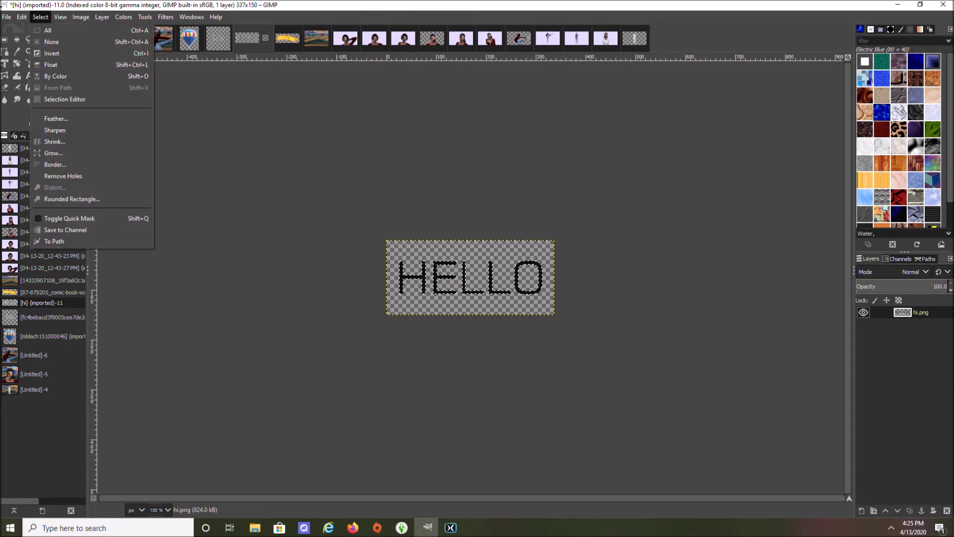
left_click(54, 141)
key("Return")
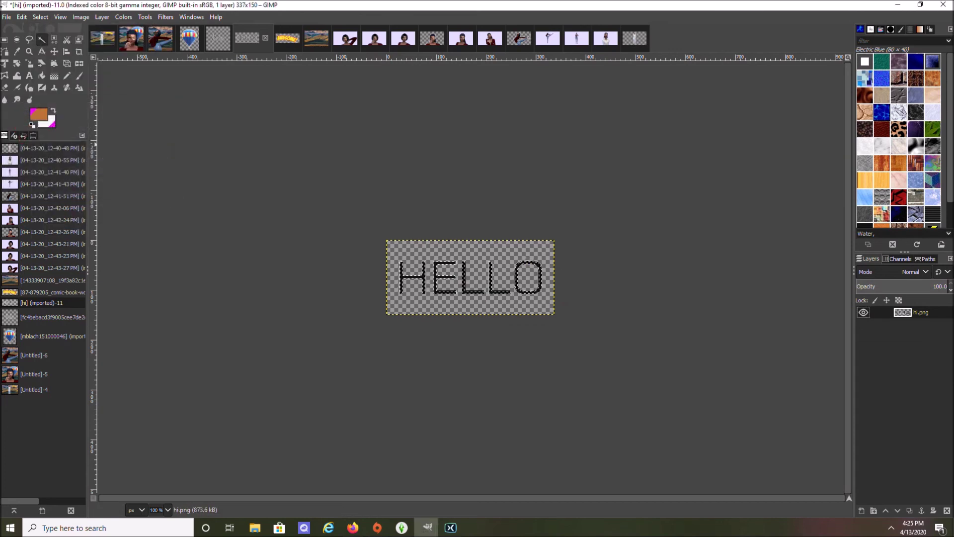
- Invert the selection, clear the fringe around the HELLO letters and deselect everything
left_click(41, 17)
left_click(50, 52)
key("ctrl+shift+a")
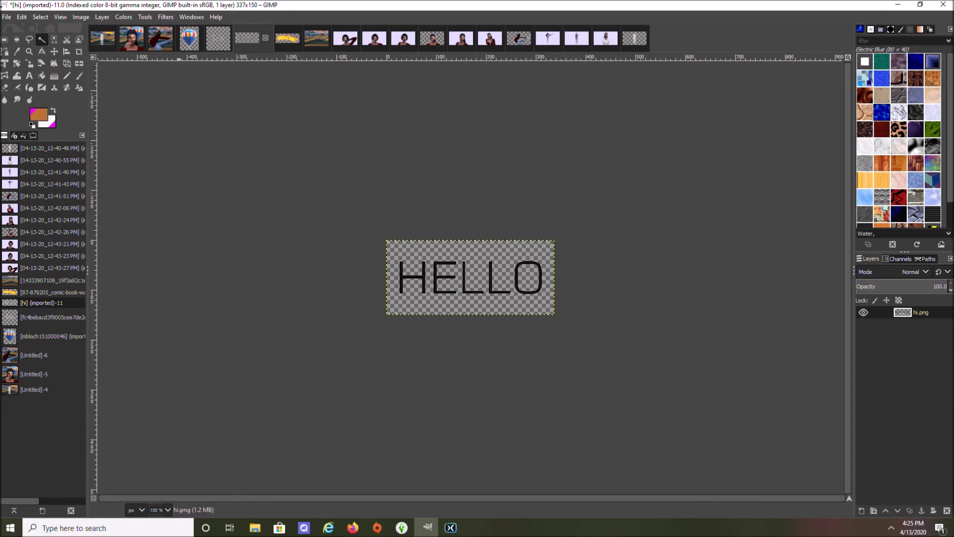
- Copy the HELLO layer into the close-up portrait composite and raise it to the top of the layer stack
left_click(131, 38)
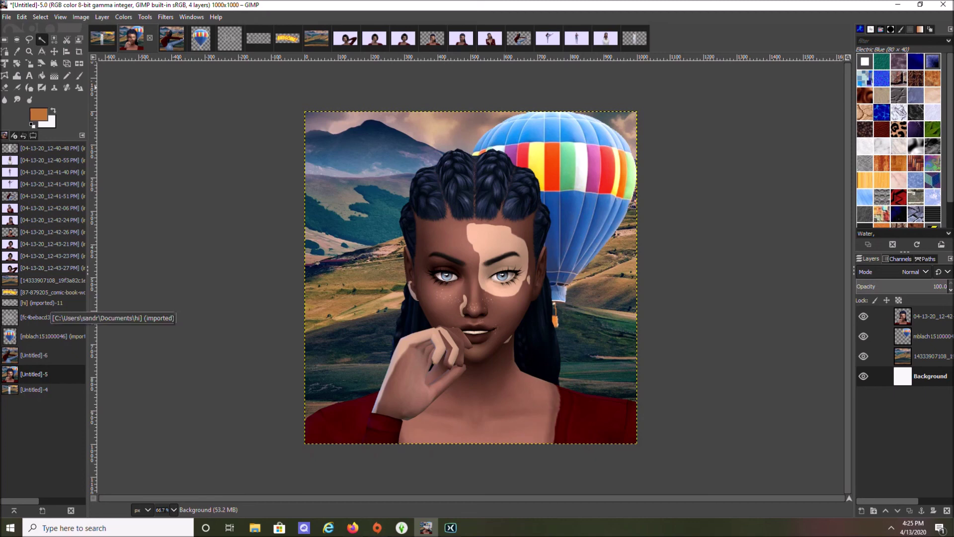
left_click(44, 302)
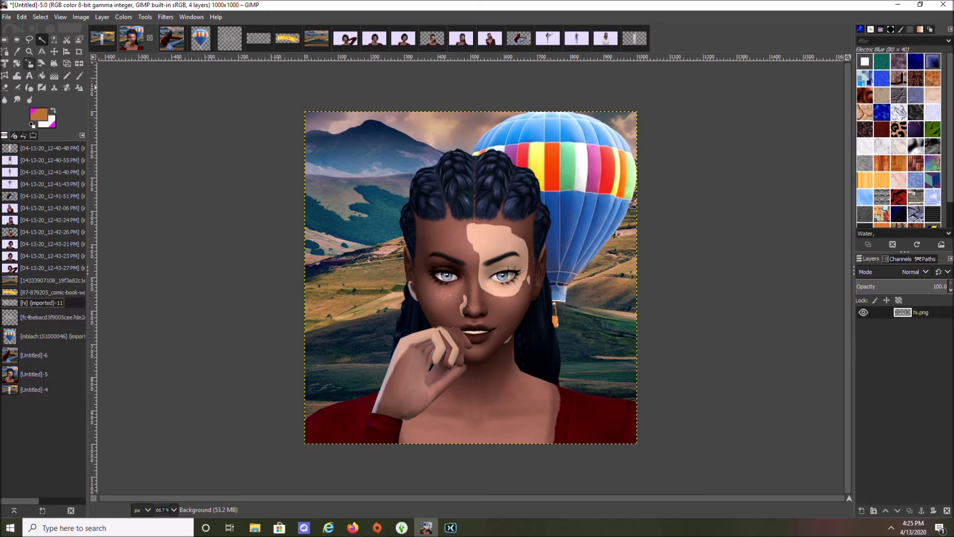
left_click_drag(902, 312, 392, 213)
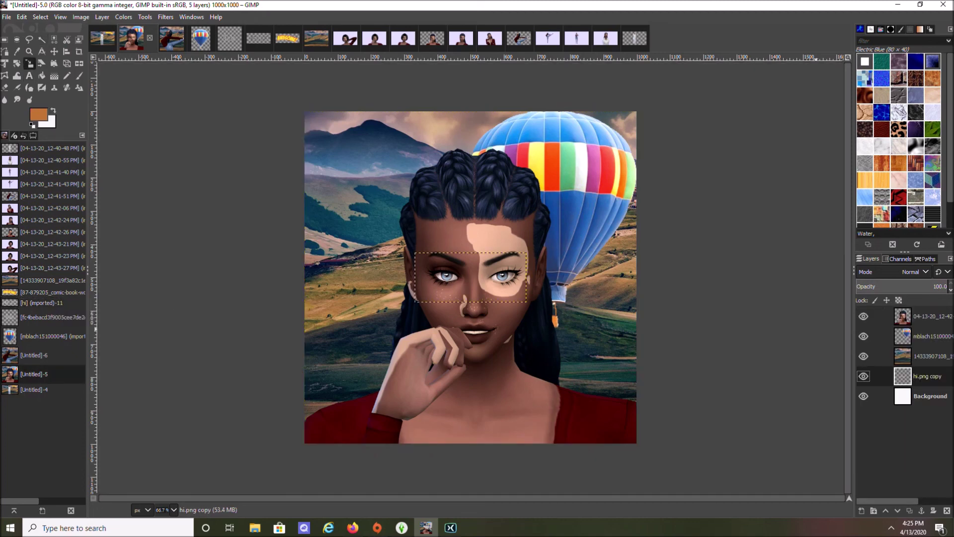
mouse_move(929, 373)
left_mouse_down()
mouse_move(934, 320)
mouse_move(940, 386)
left_mouse_up()
left_click_drag(944, 387, 939, 318)
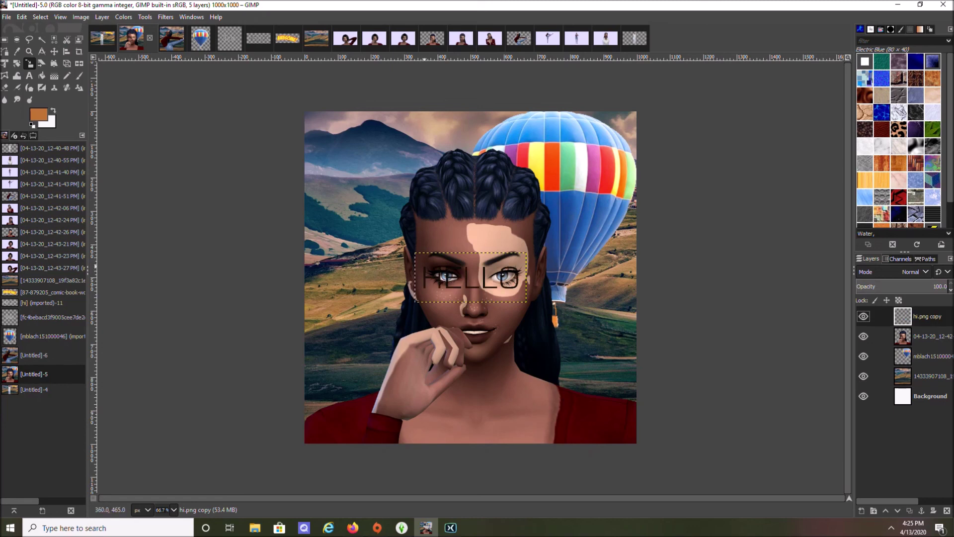
- Scale the HELLO lettering to about 455 × 203 px and place it over the mountains in the image's upper-left corner
left_click_drag(424, 265, 348, 232)
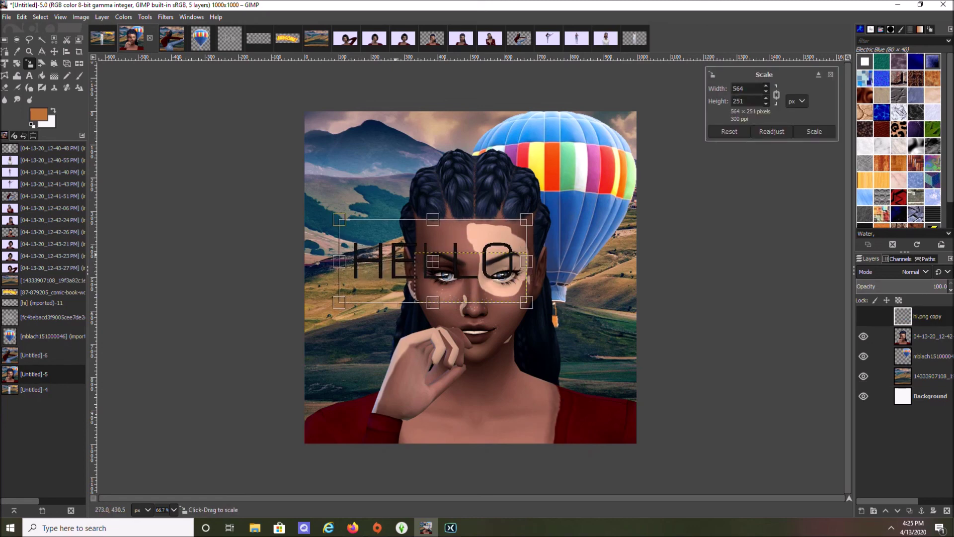
left_click_drag(493, 297, 456, 282)
left_click_drag(415, 252, 378, 134)
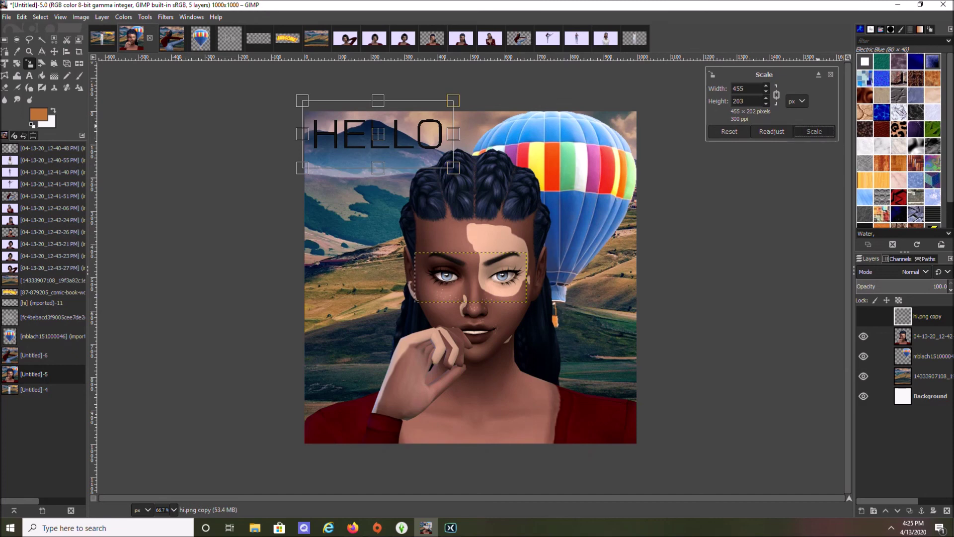
left_click(814, 131)
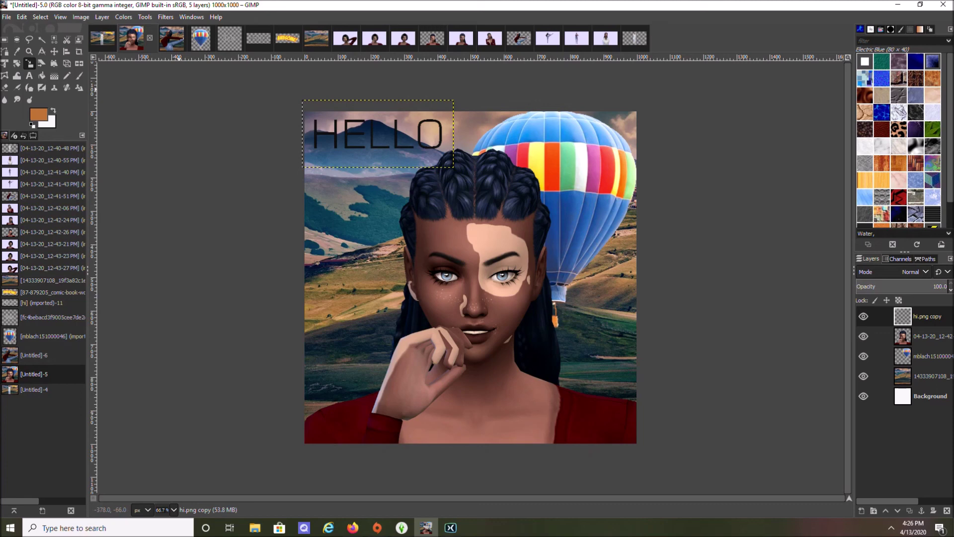
left_click(124, 16)
left_click(123, 17)
left_click(6, 17)
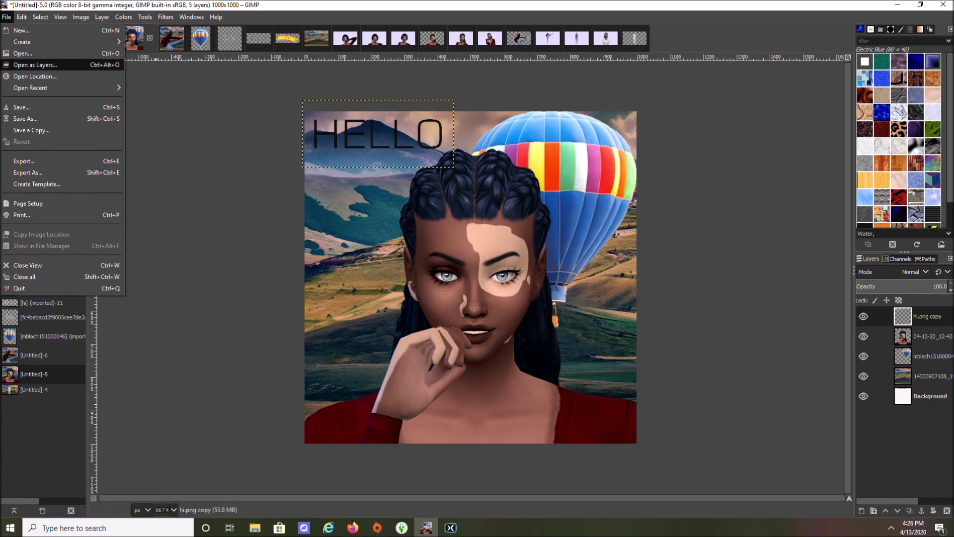
left_click(272, 87)
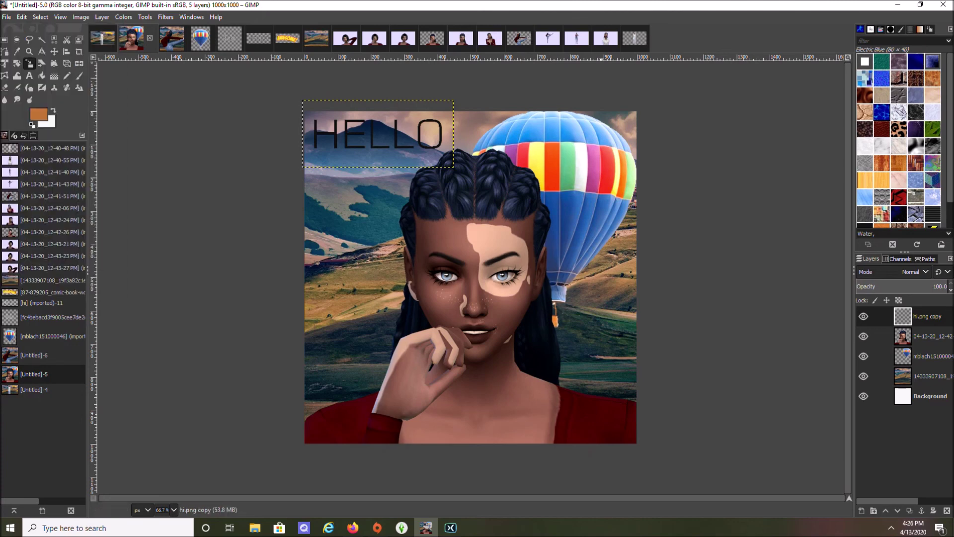
- Look through the open character images and compare the finished landscape composites
left_click(605, 38)
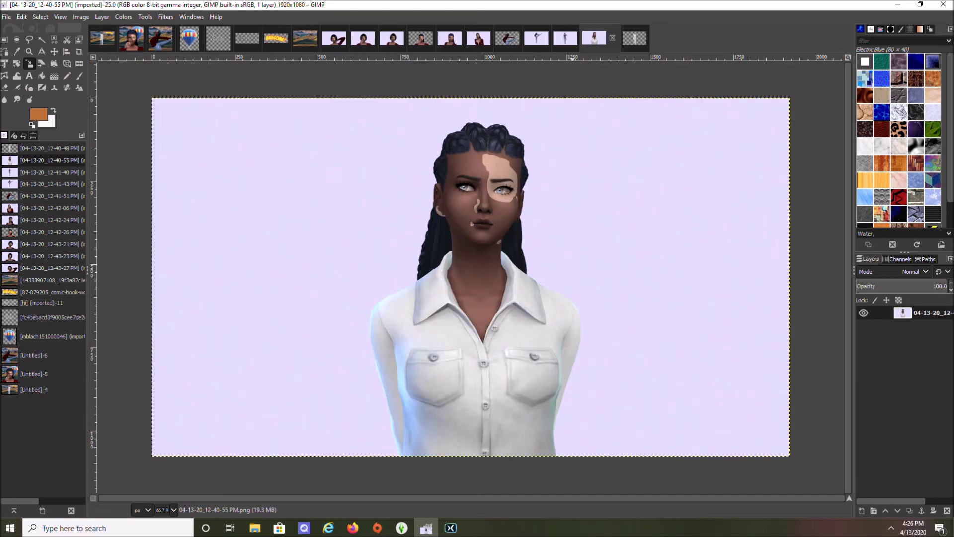
left_click(565, 38)
left_click(536, 38)
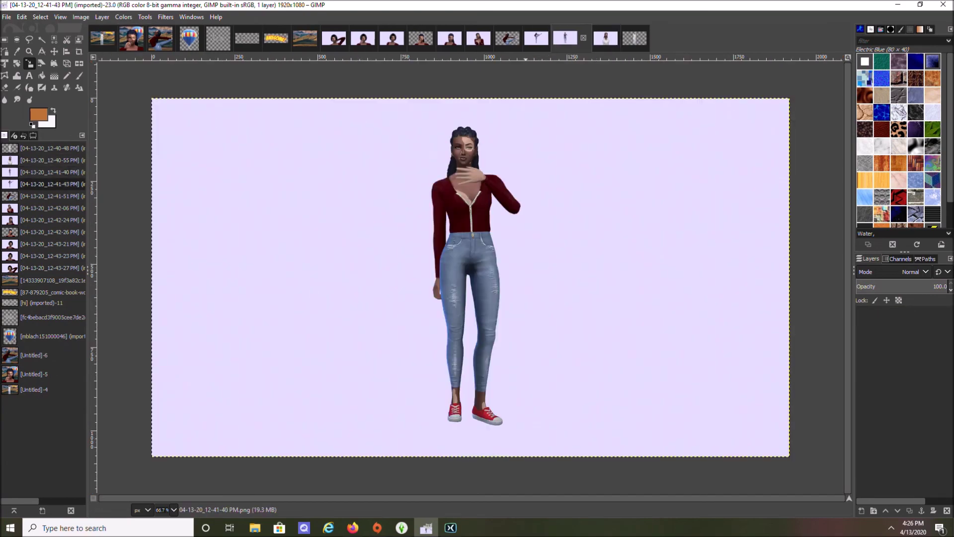
left_click(507, 38)
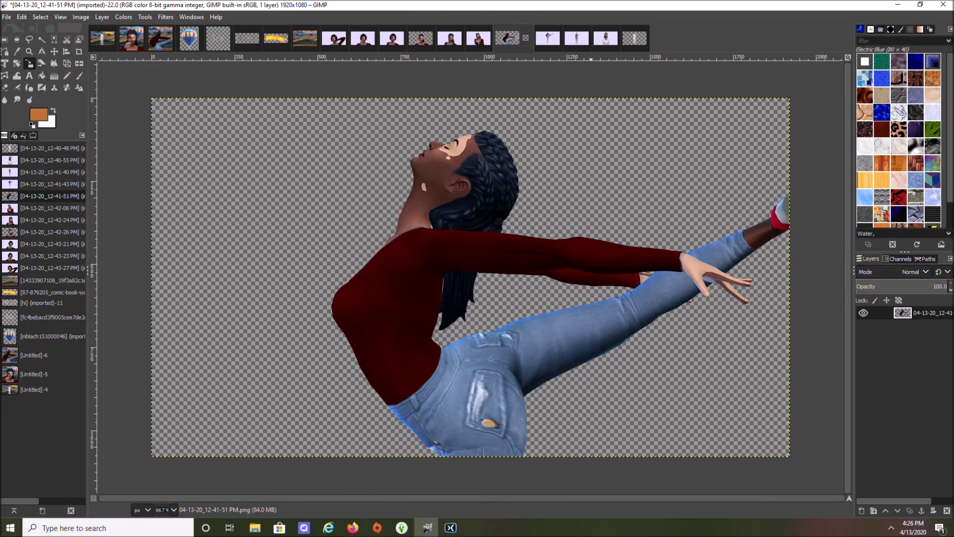
left_click(479, 38)
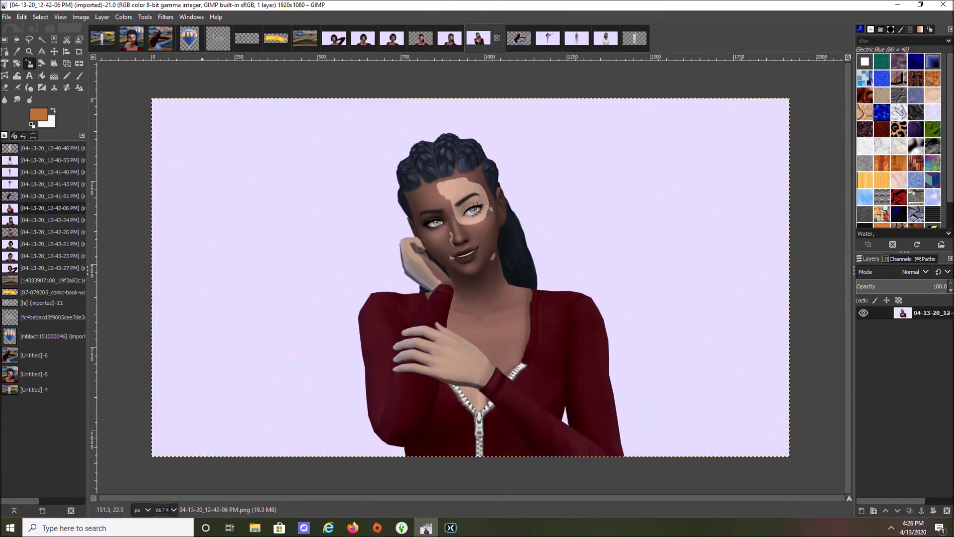
left_click(159, 38)
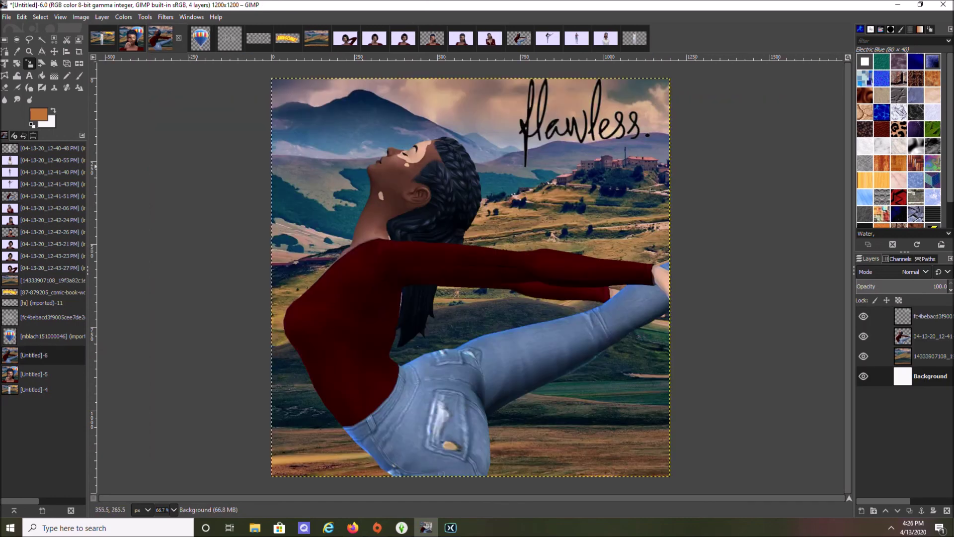
left_click(131, 38)
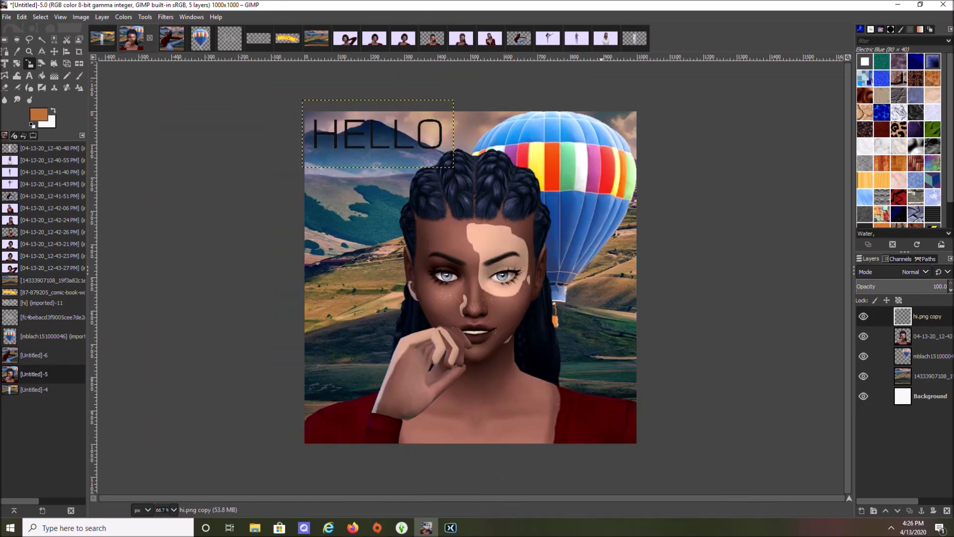
left_click(102, 38)
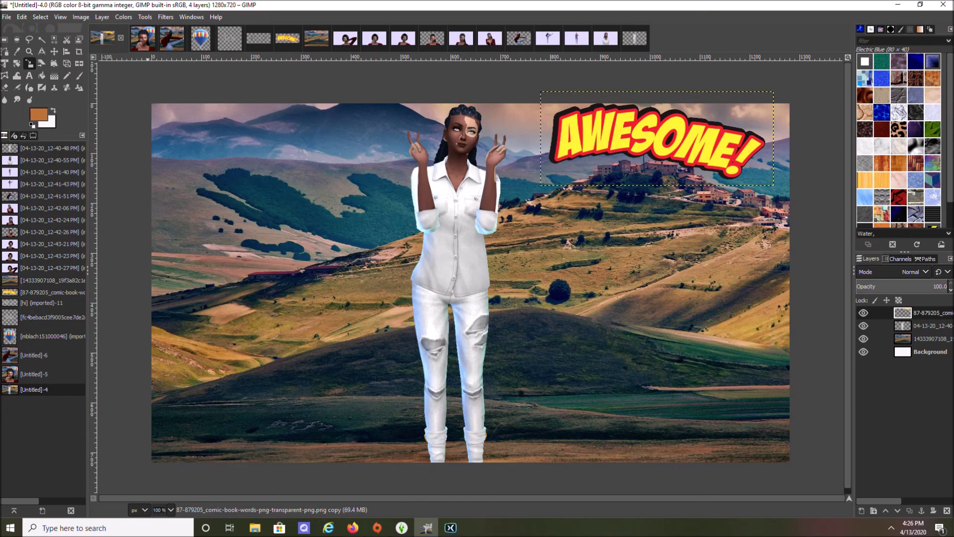
left_click(143, 39)
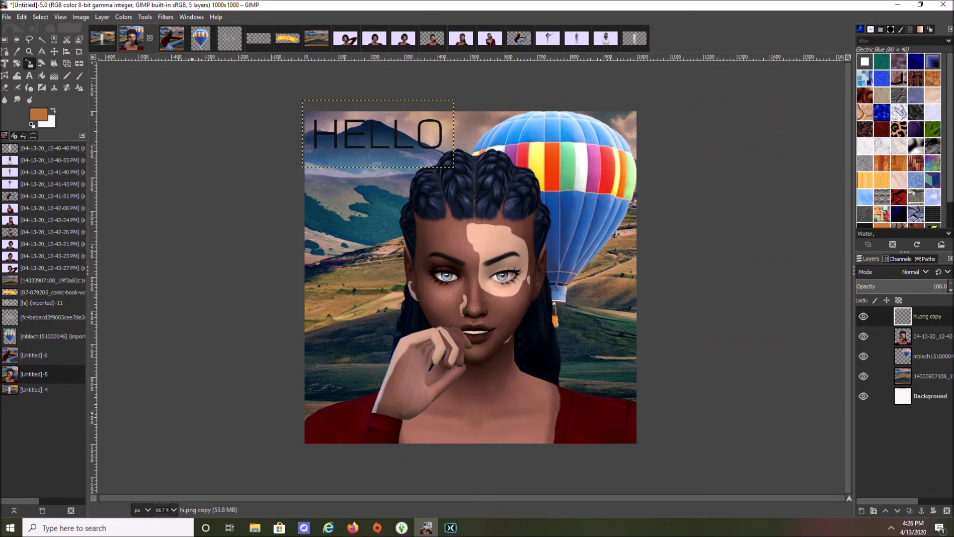
- In the "flawless" composite, choose the Acapella Script font and draw a wide text box across the upper landscape
left_click(174, 39)
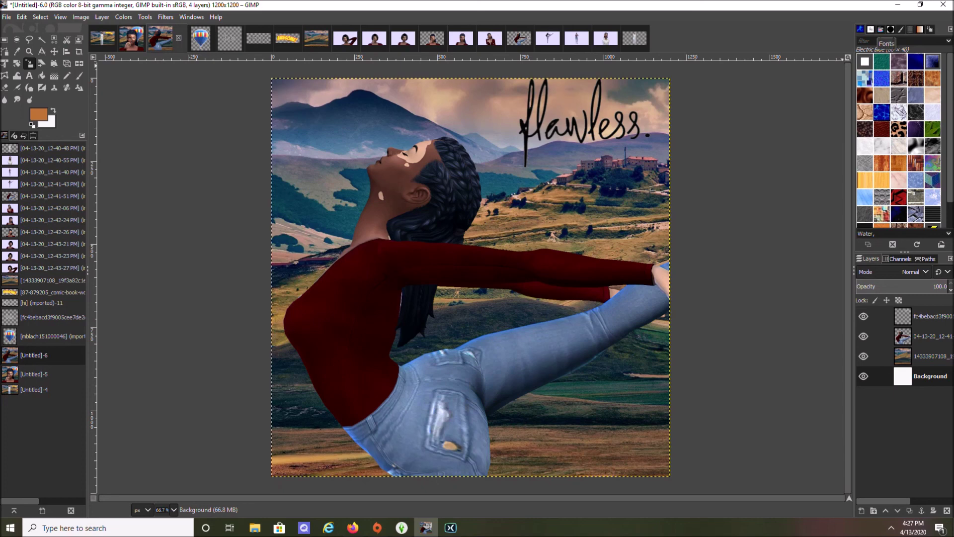
left_click(870, 29)
scroll(901, 135, "down", 3)
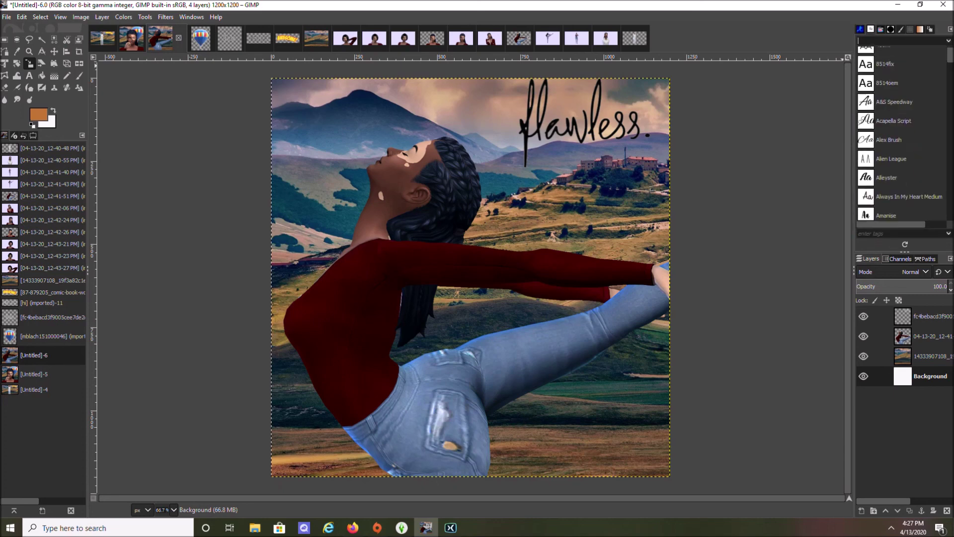
left_click(893, 72)
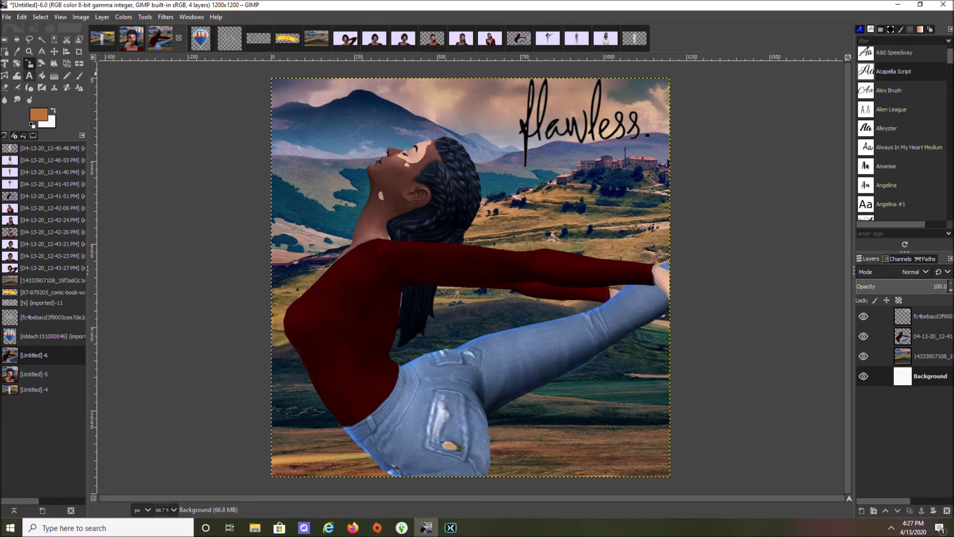
left_click(29, 75)
left_click_drag(282, 104, 580, 225)
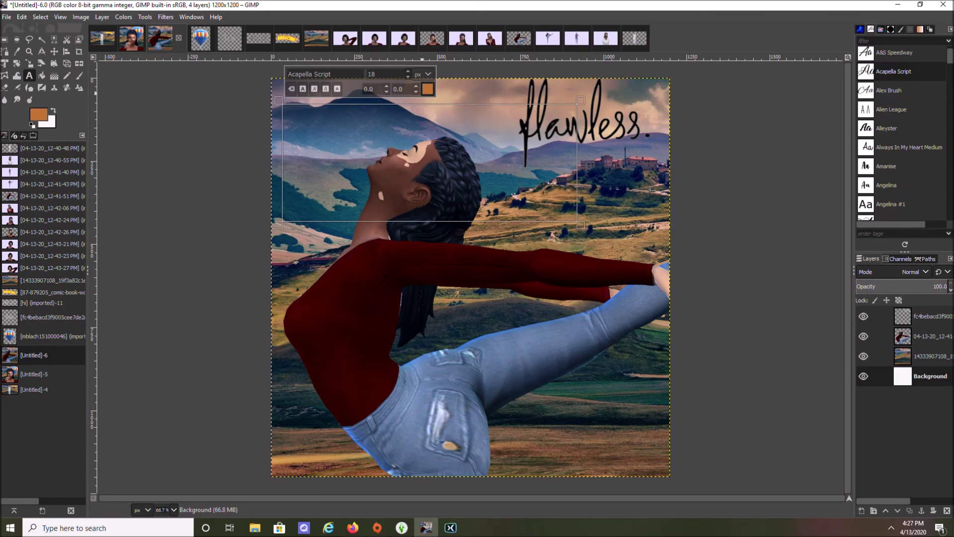
- Set the text colour to light purple, enter "Hello", and raise the text layer to the top of the stack
left_click(427, 88)
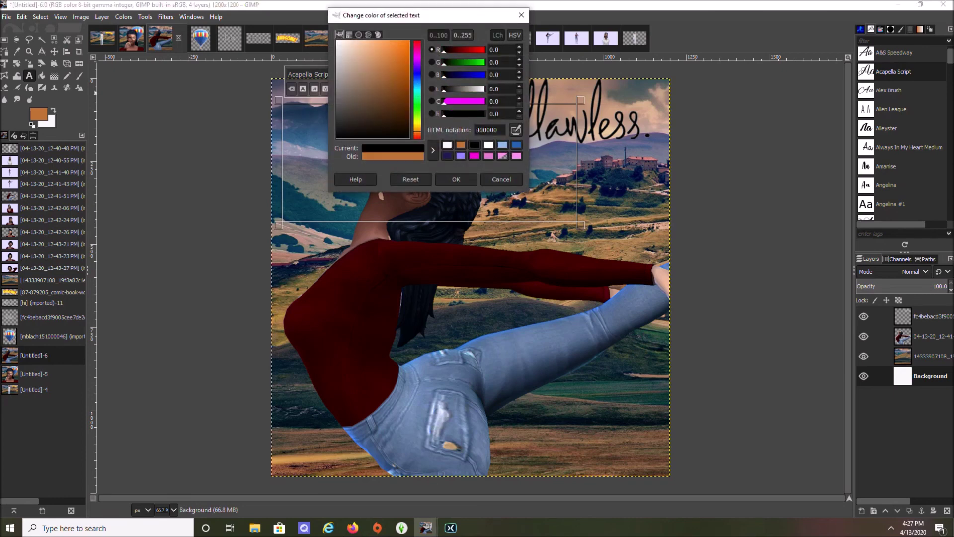
left_click(461, 156)
left_click(455, 178)
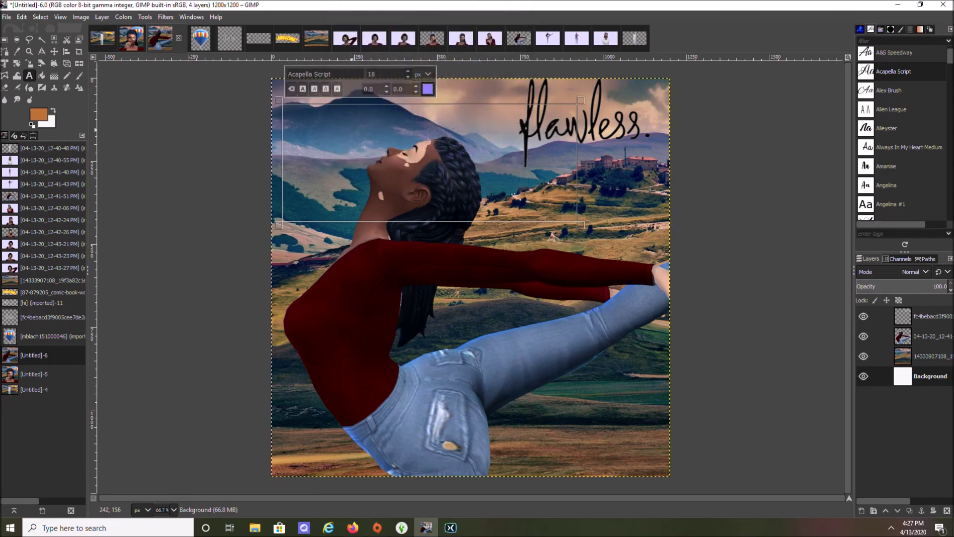
type("He")
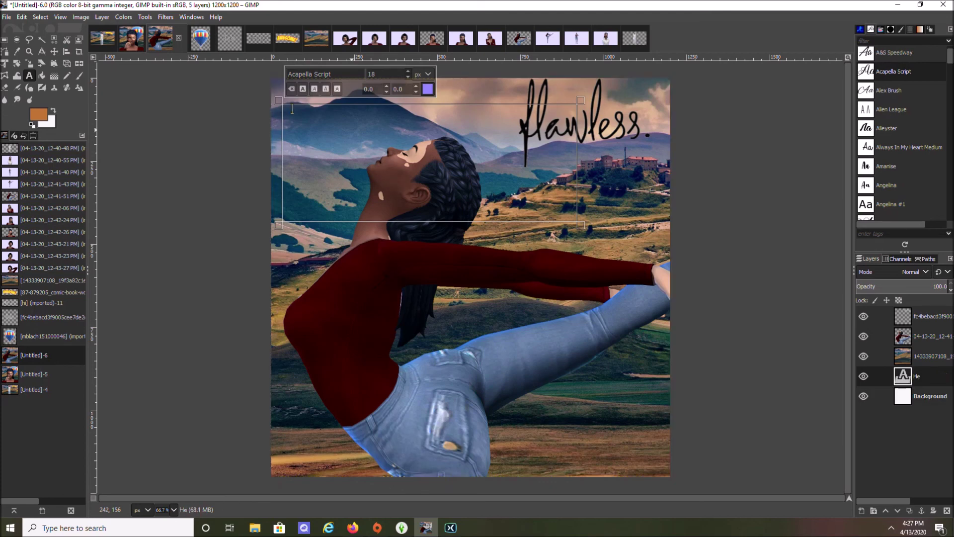
type("llo")
left_click_drag(869, 376, 933, 318)
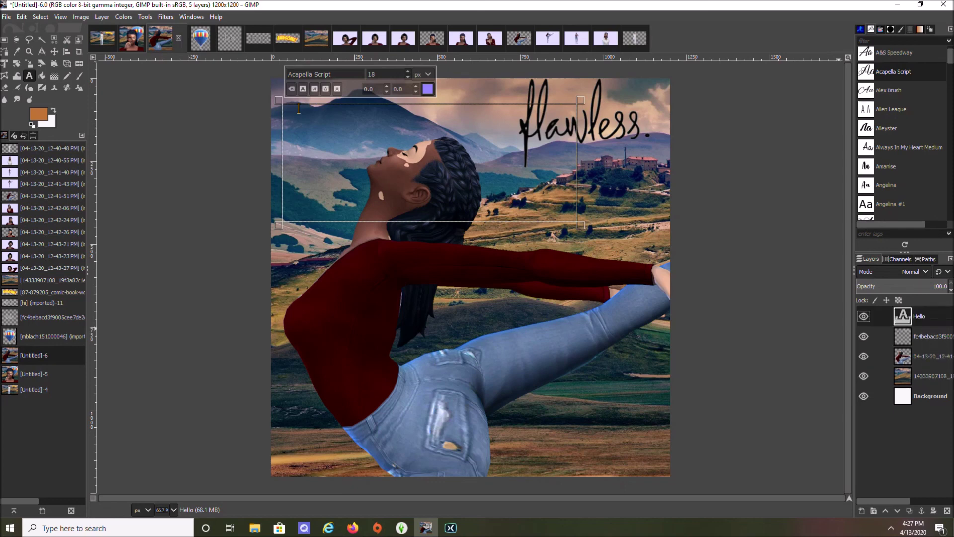
- Push the word Hello down with three line breaks inside its text box and enlarge it to 160 px
left_click_drag(295, 110, 283, 109)
left_click(299, 109)
left_click(283, 107)
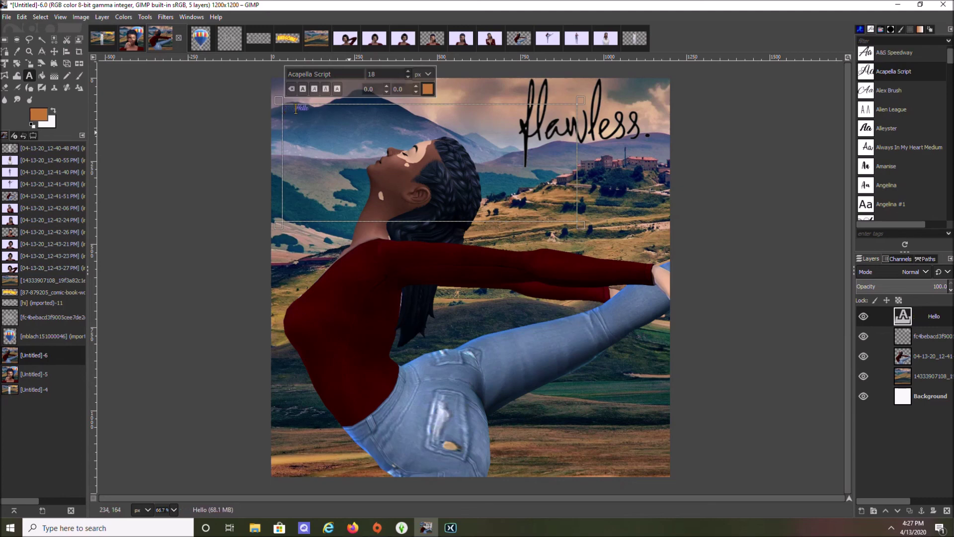
key("Return")
key("Return")
key("Return")
left_click_drag(317, 138, 301, 138)
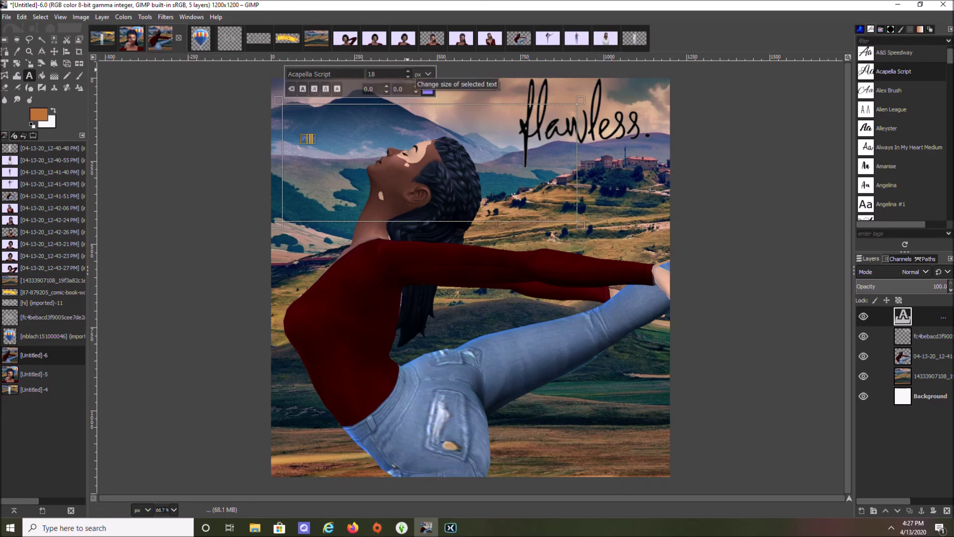
scroll(388, 74, "up", 20)
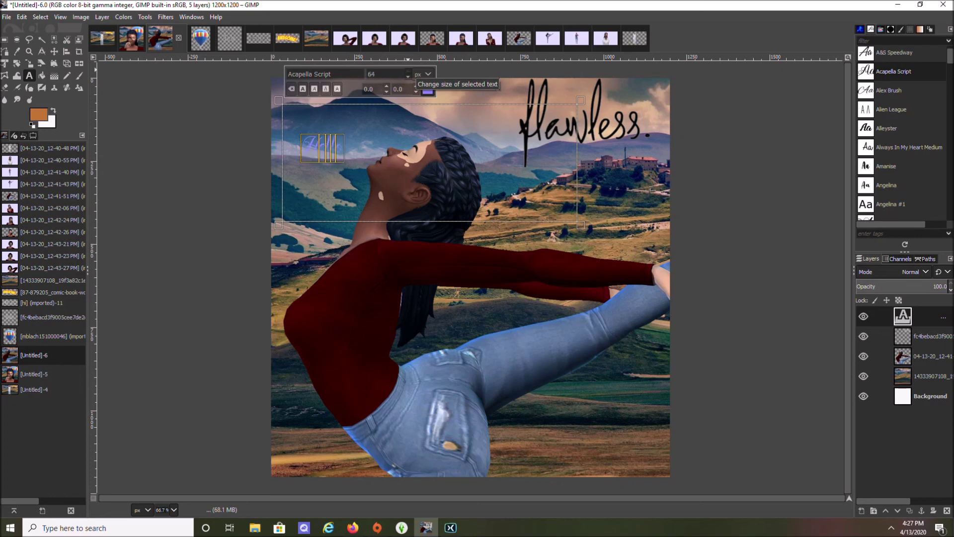
scroll(387, 74, "up", 20)
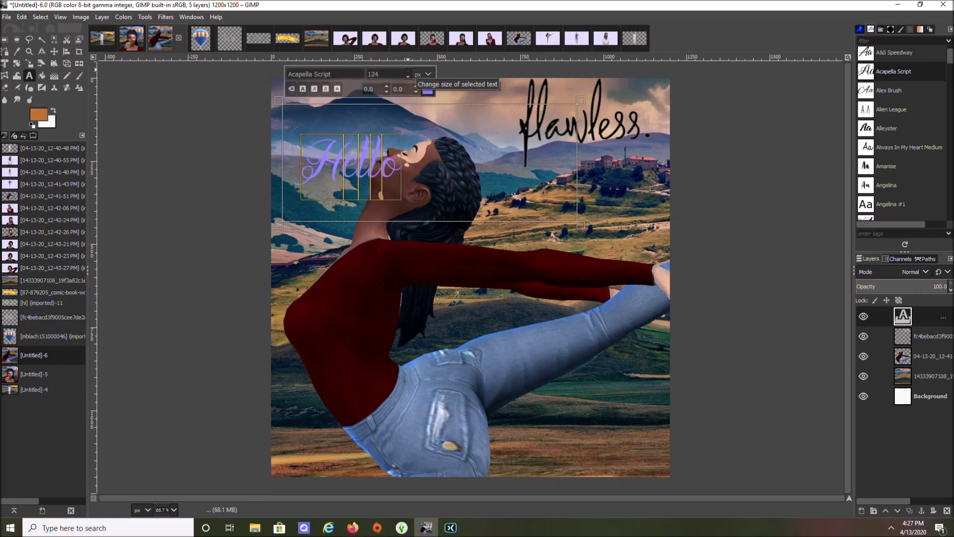
scroll(388, 73, "up", 6)
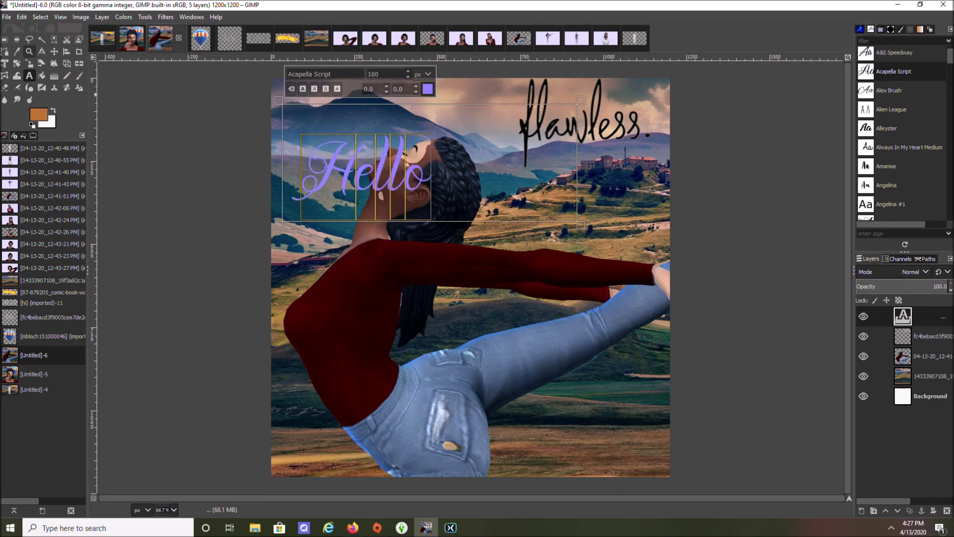
- Use the Scale tool to move the Hello lettering up above the face, and select the lettering from its layer's alpha
left_click(29, 64)
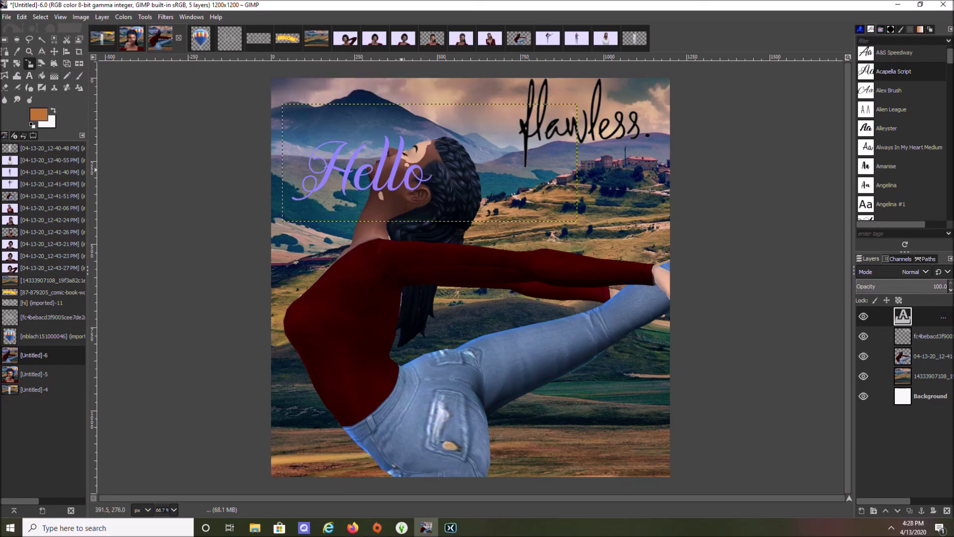
left_click(417, 175)
left_click_drag(420, 177, 410, 105)
left_click(814, 131)
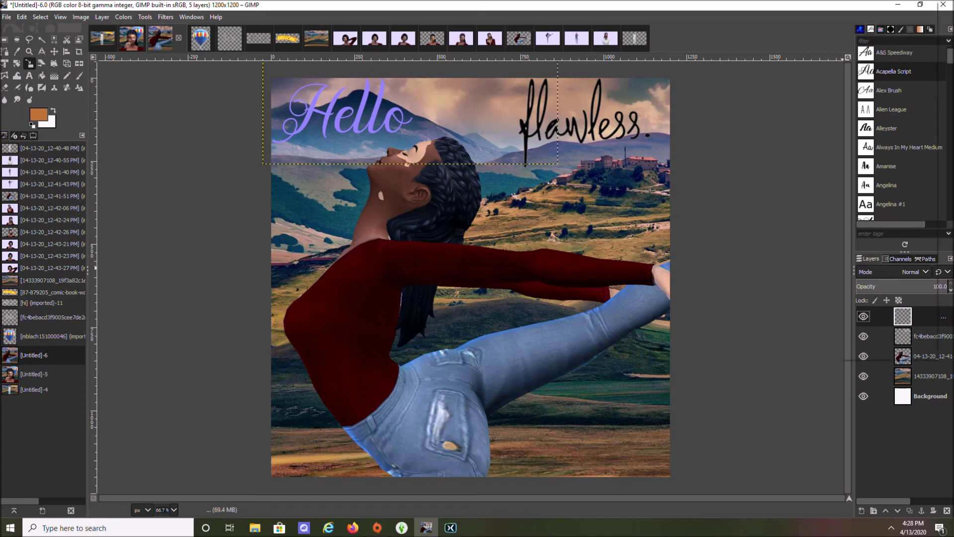
right_click(864, 316)
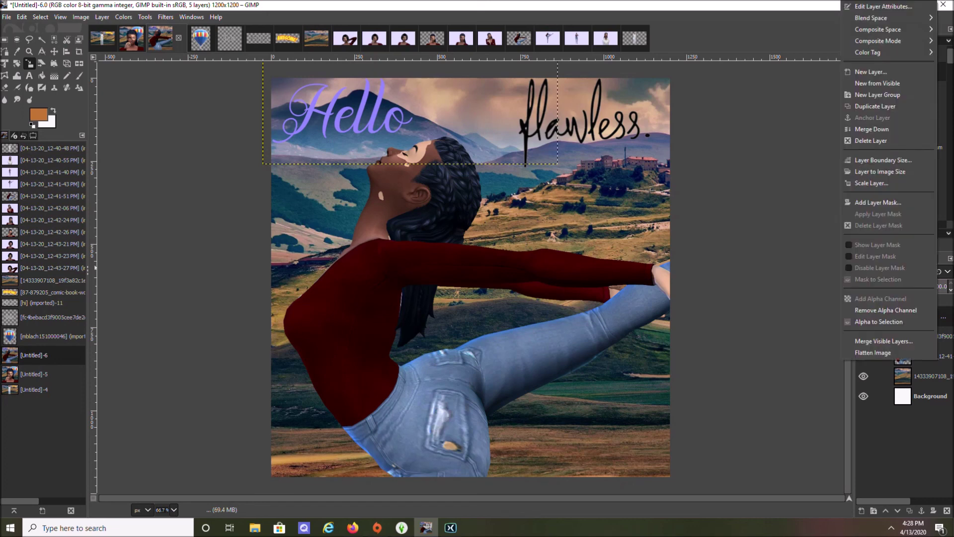
left_click(879, 322)
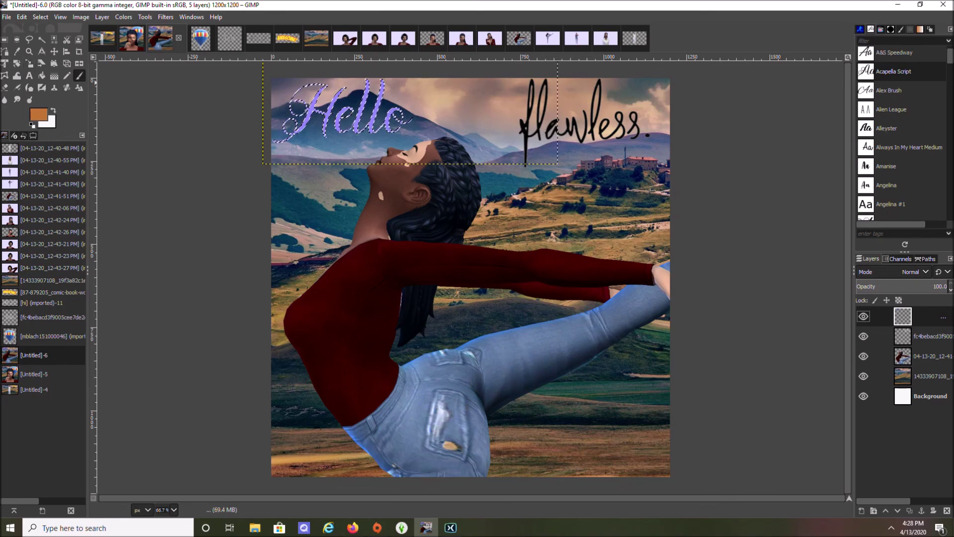
- Paint the lower half of the selected Hello lettering blue (3796ba) with a size 87 Paintbrush at 56.9 opacity
left_click(39, 115)
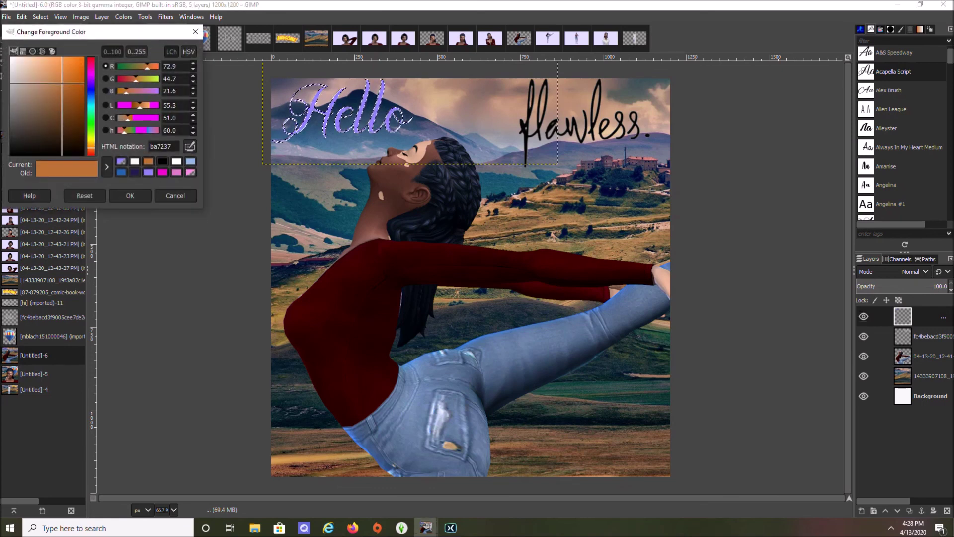
left_click_drag(91, 148, 91, 101)
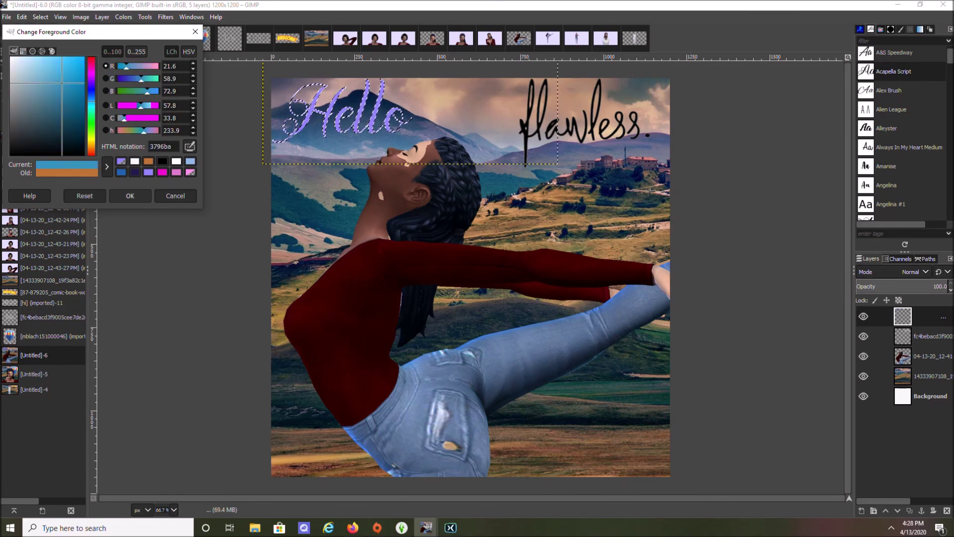
left_click(129, 195)
left_click(33, 136)
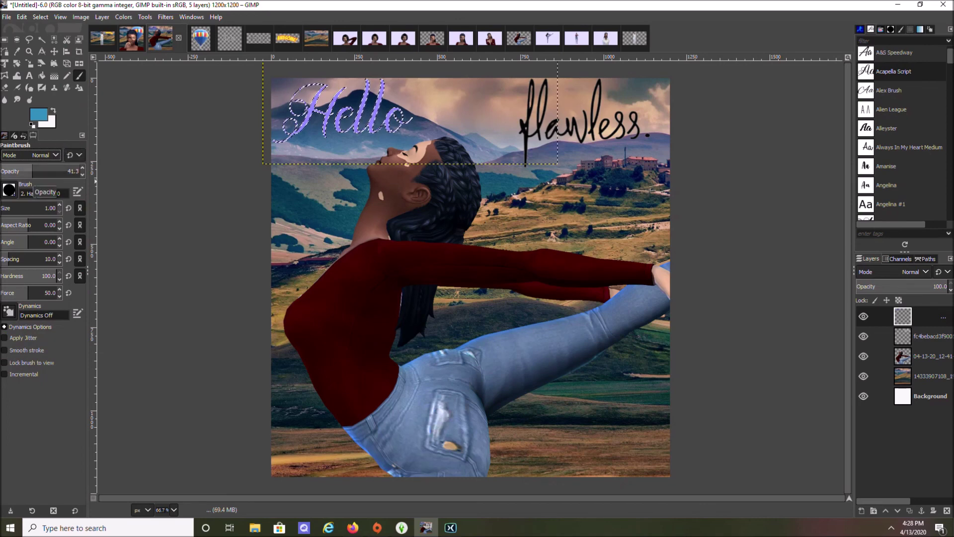
left_click(41, 208)
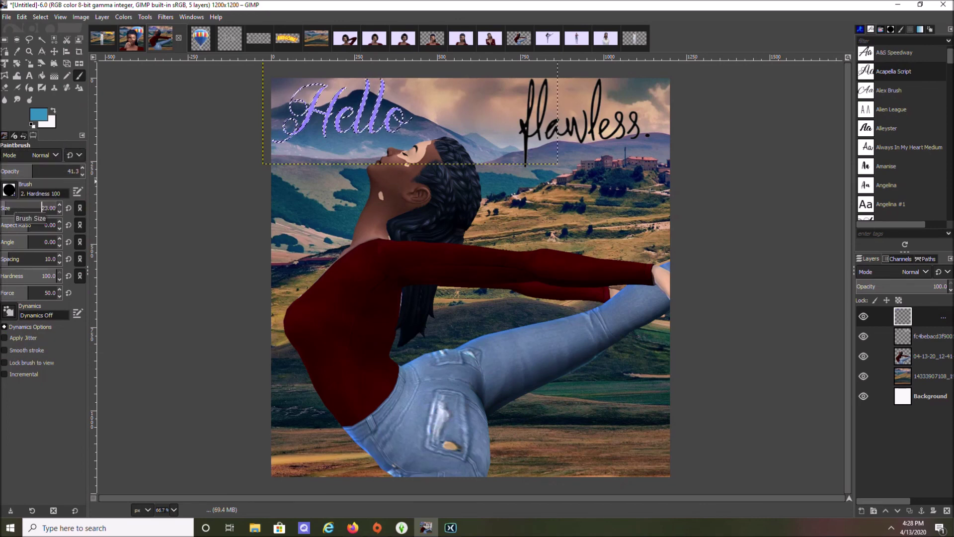
left_click(13, 205)
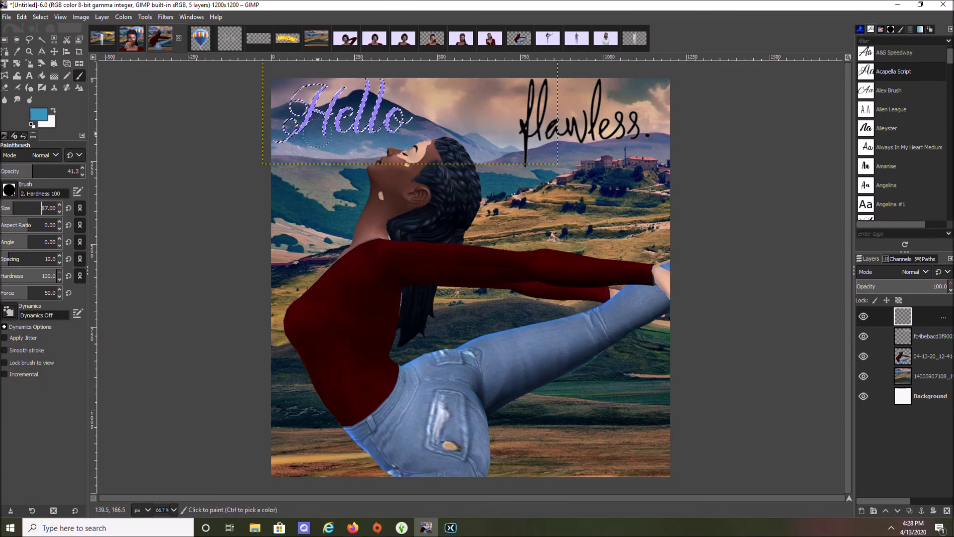
left_click(45, 170)
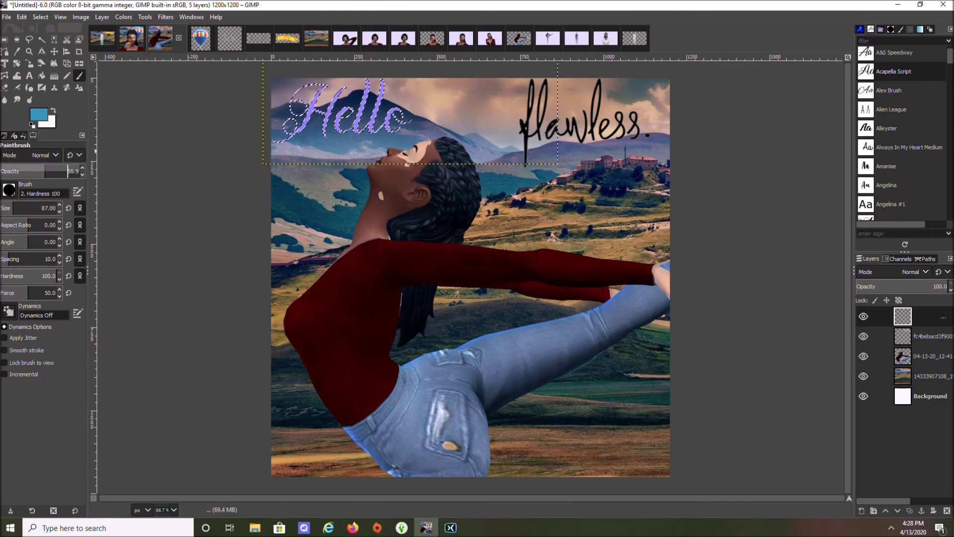
left_click_drag(290, 128, 381, 132)
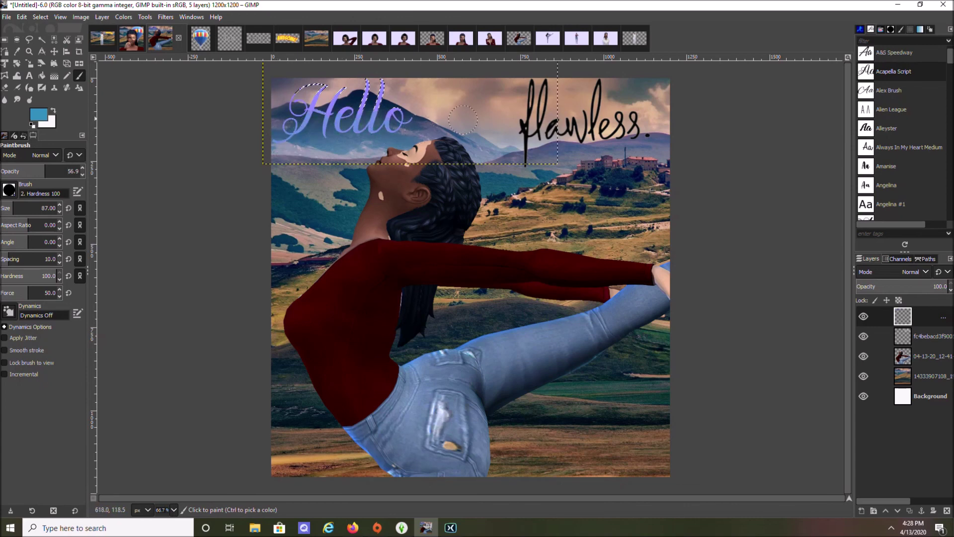
- Paint the upper part of the Hello lettering purple (a758c0) and drop the selection with Fuzzy Select
left_click(39, 114)
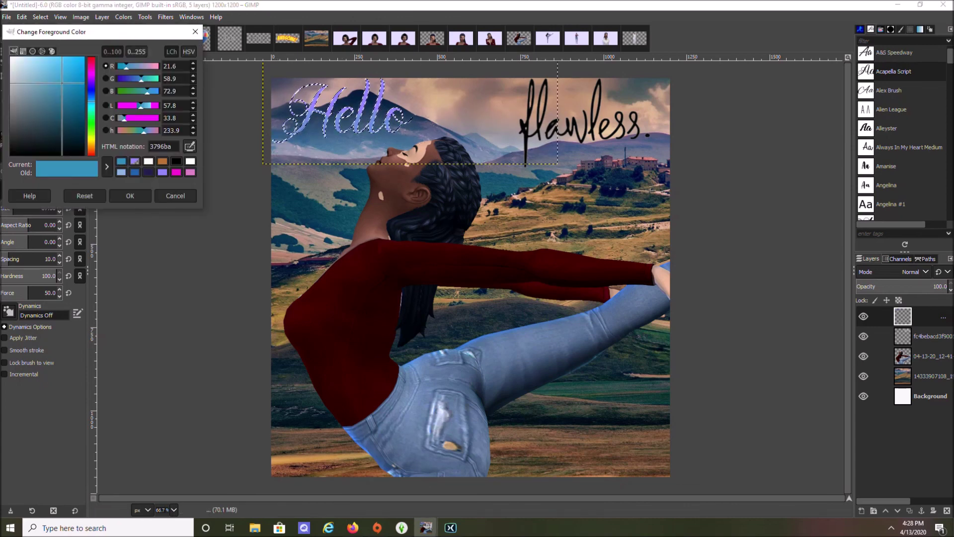
mouse_move(92, 101)
left_mouse_down()
mouse_move(91, 87)
mouse_move(50, 81)
mouse_move(92, 77)
left_mouse_up()
left_click(130, 196)
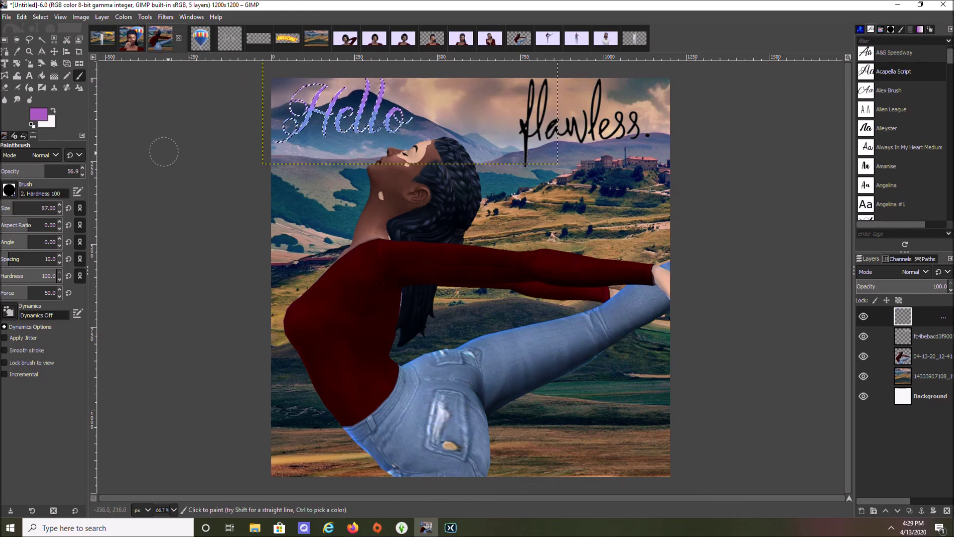
key("u")
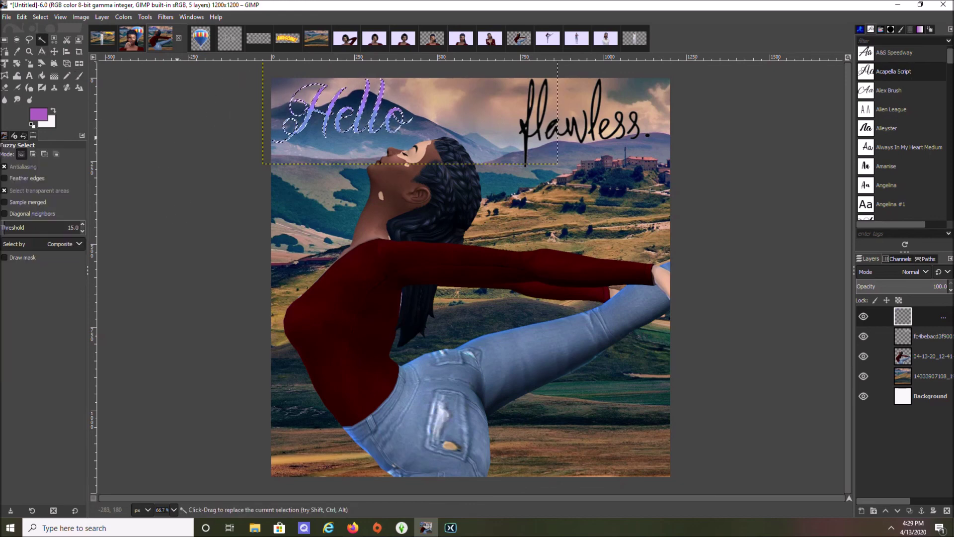
- Examine the colour blend on the Hello lettering at 800% zoom and return to the full image view
left_click(173, 510)
left_click(167, 413)
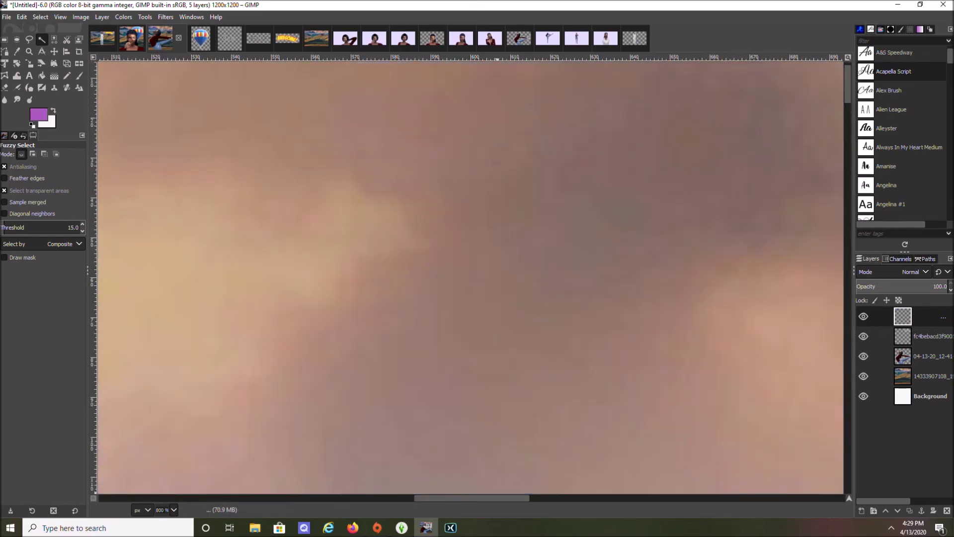
left_click_drag(496, 498, 213, 498)
scroll(313, 188, "down", 2)
scroll(470, 276, "down", 2)
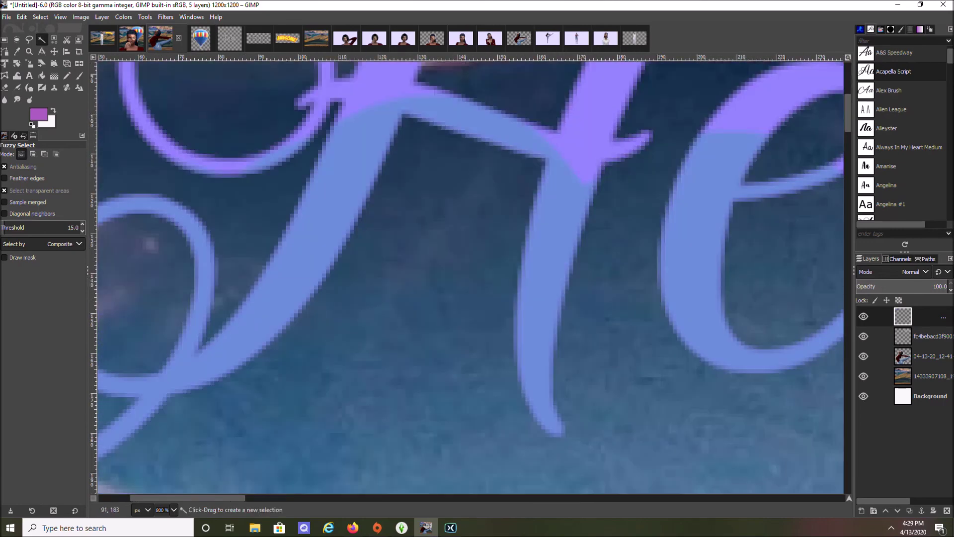
left_click(174, 510)
left_click(167, 461)
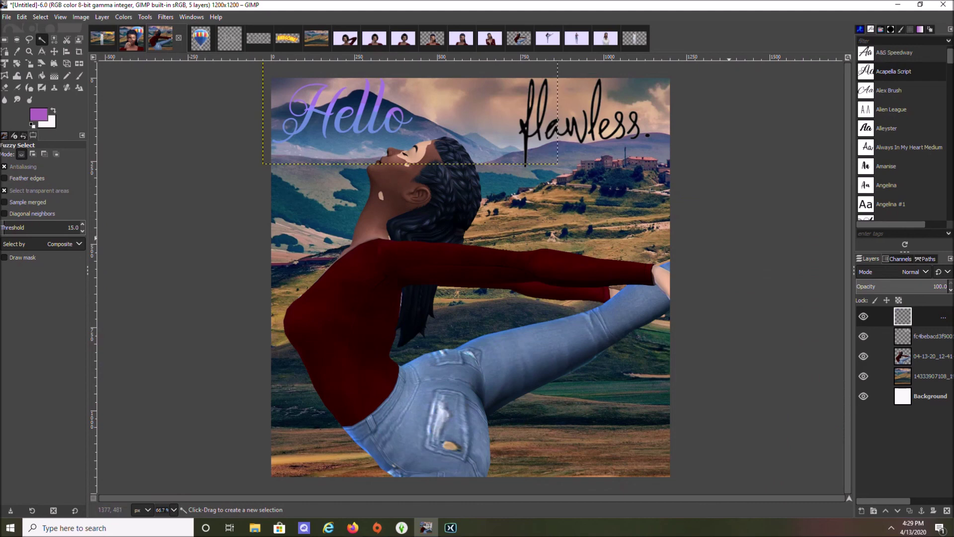
- Select the flawless lettering from its layer's alpha and try painting its lower half light blue with the Paintbrush
left_click(927, 336)
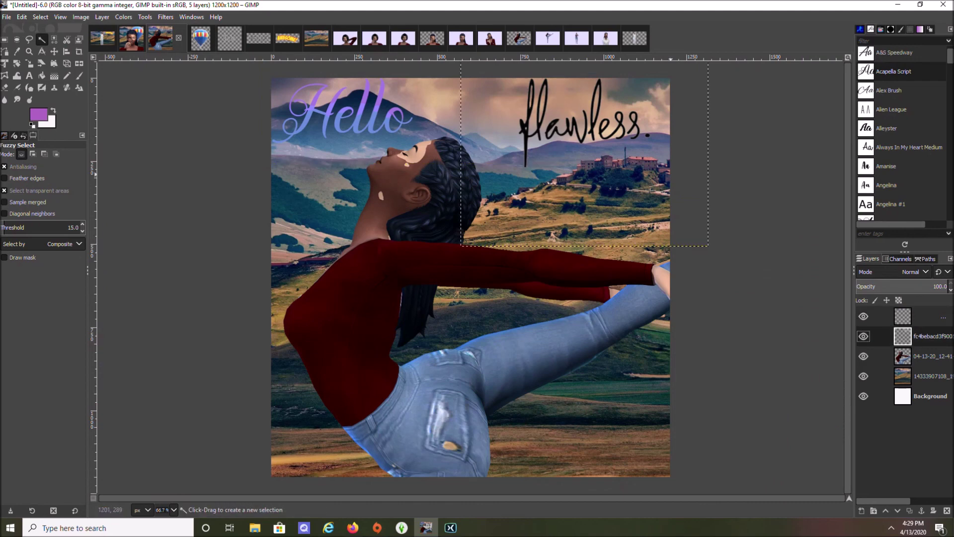
right_click(871, 336)
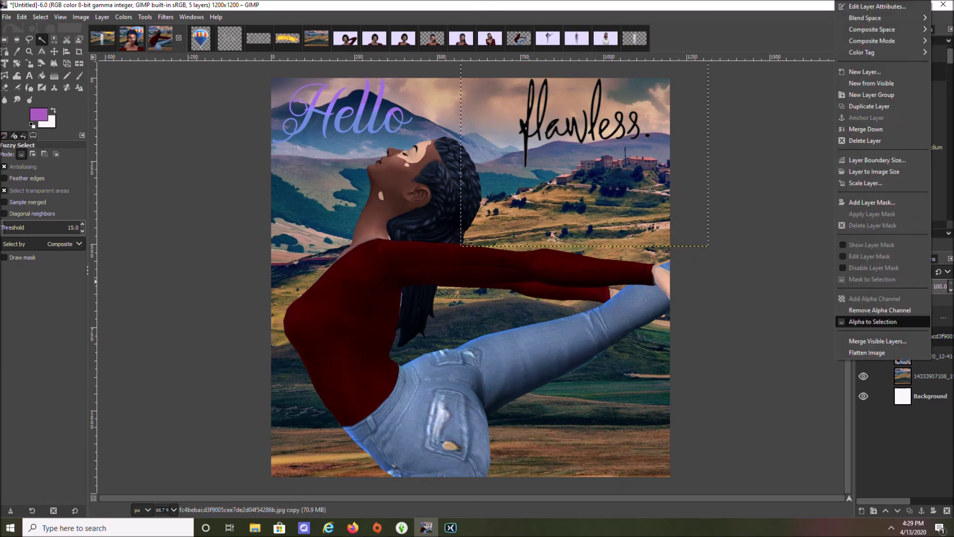
left_click(872, 321)
left_click(39, 115)
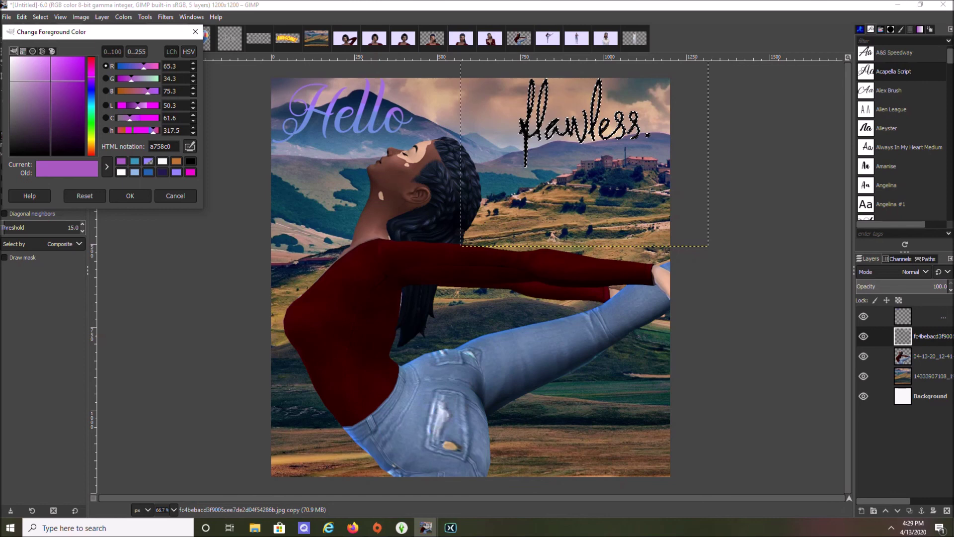
left_click(135, 172)
left_click(131, 196)
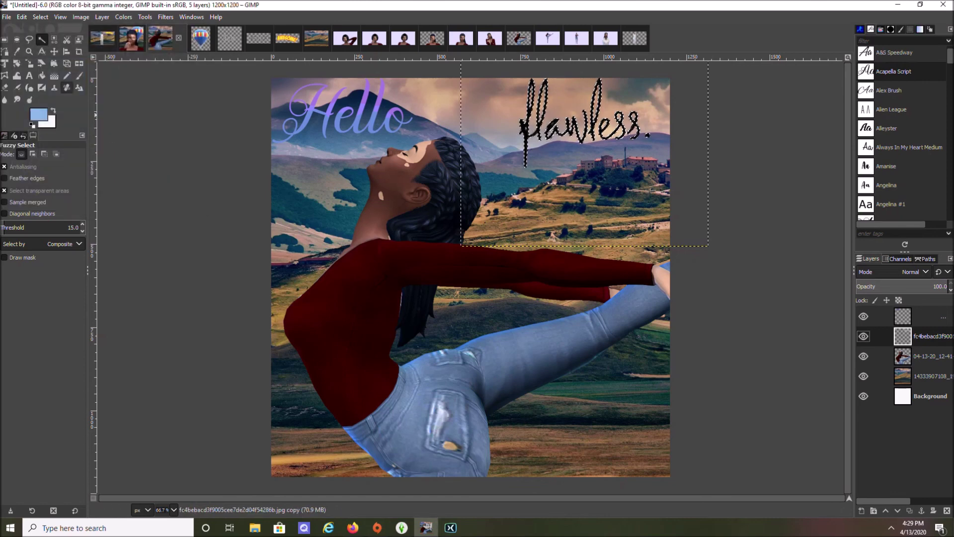
left_click(79, 75)
left_click(525, 167)
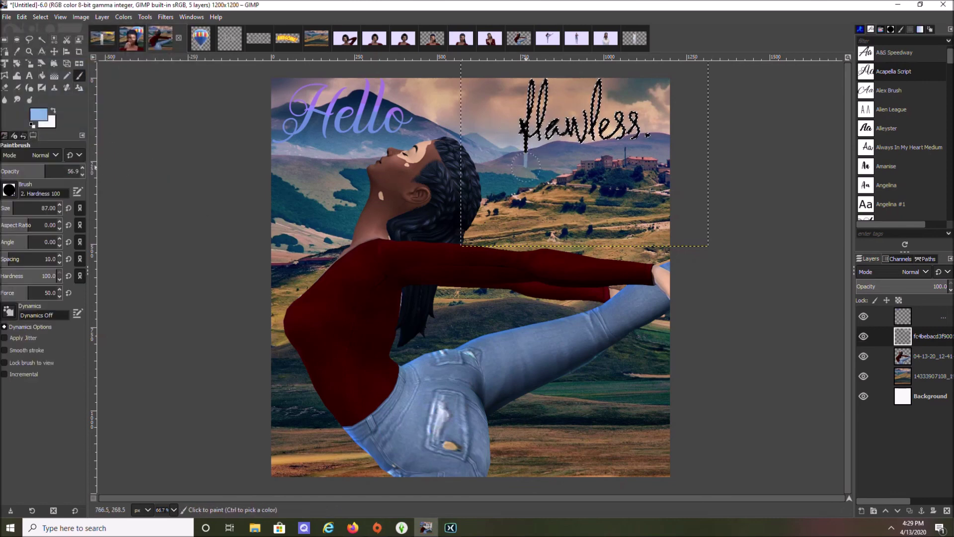
left_click_drag(544, 142, 648, 132)
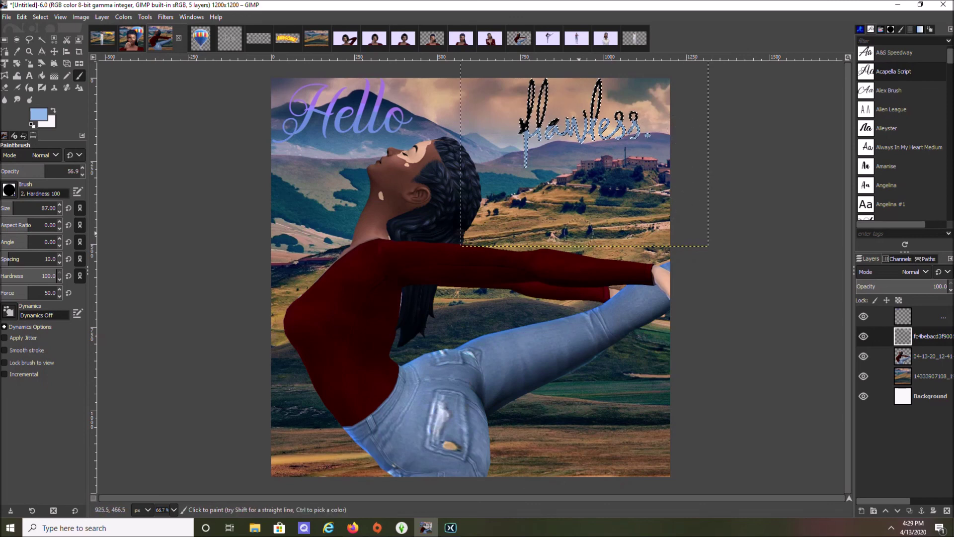
- Undo the light blue strokes on the flawless lettering and repaint its lower half at 33.1 brush opacity
left_click(23, 136)
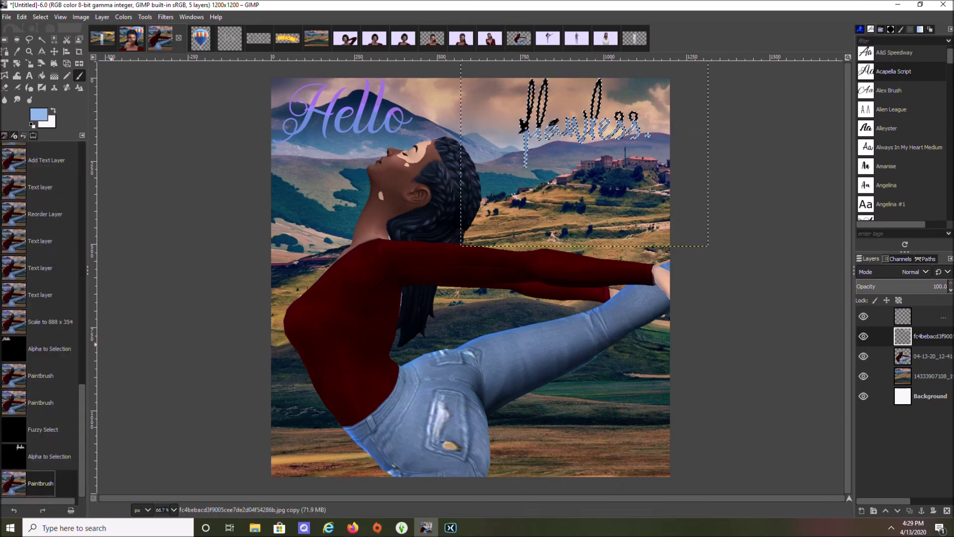
left_click(14, 510)
left_click(5, 136)
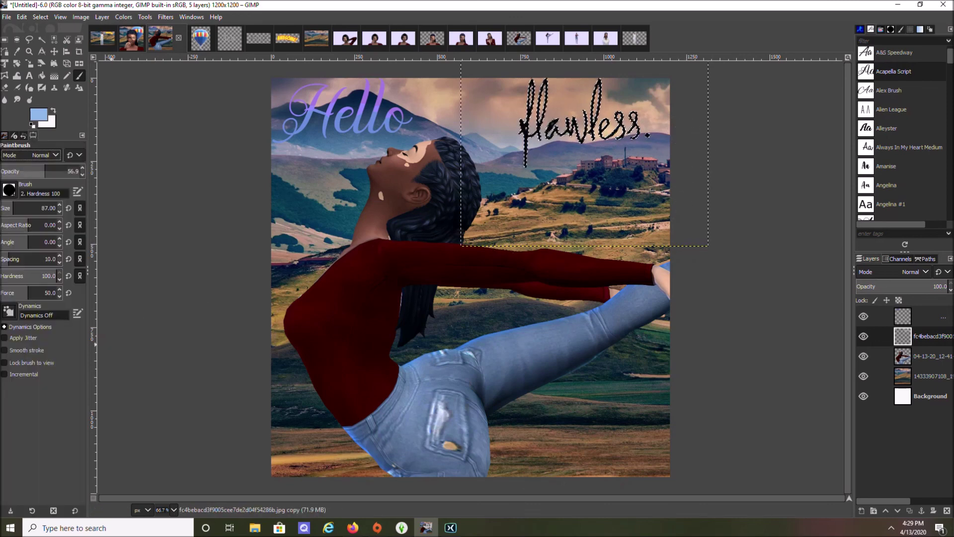
left_click_drag(41, 170, 27, 170)
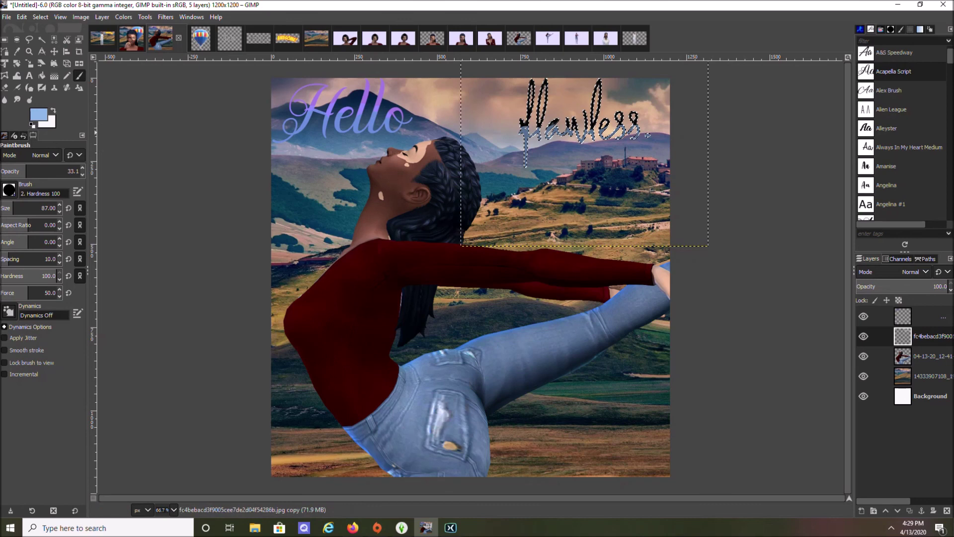
- Paint the upper part of the flawless lettering light green (8fe594) and drop the selection with Fuzzy Select
left_click(38, 115)
left_click(92, 122)
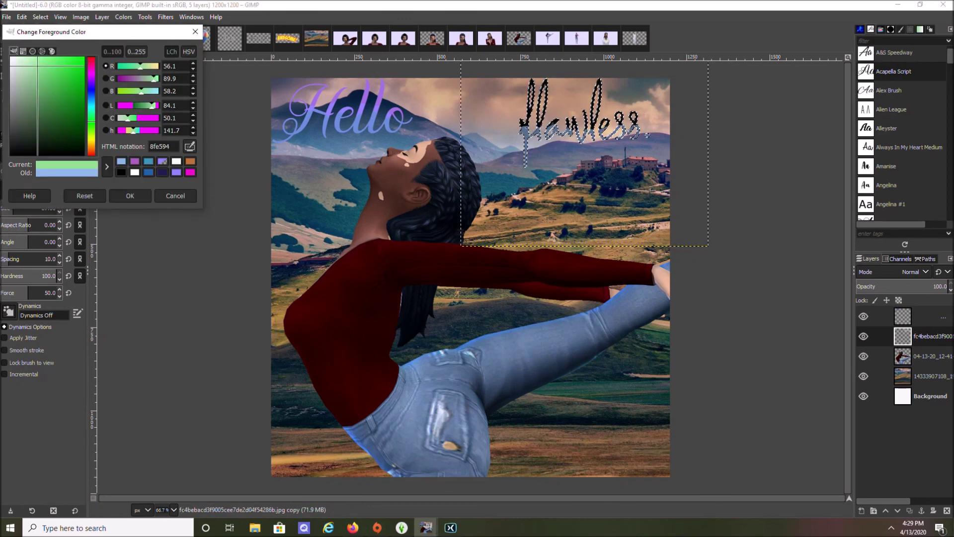
left_click(130, 195)
mouse_move(525, 85)
left_mouse_down()
mouse_move(617, 86)
mouse_move(639, 109)
mouse_move(493, 101)
left_mouse_up()
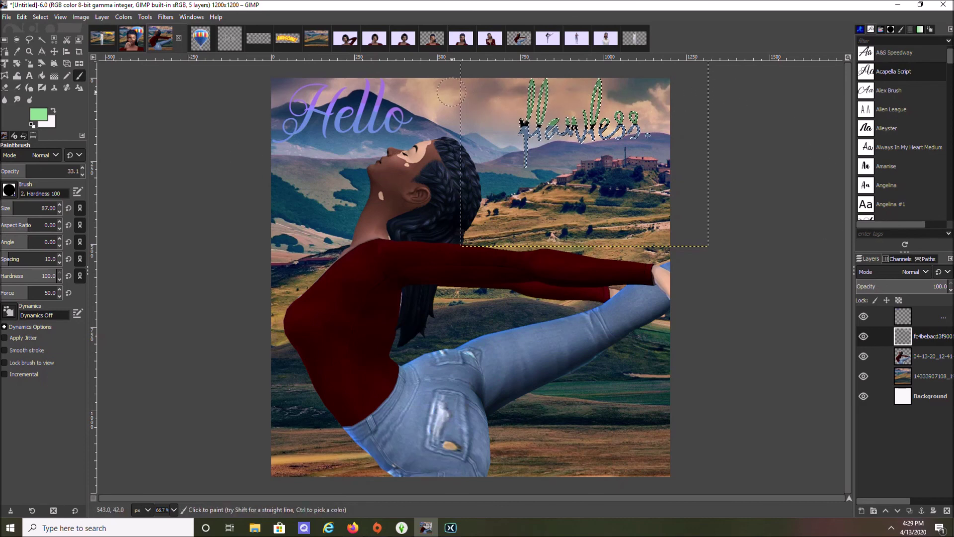
key("u")
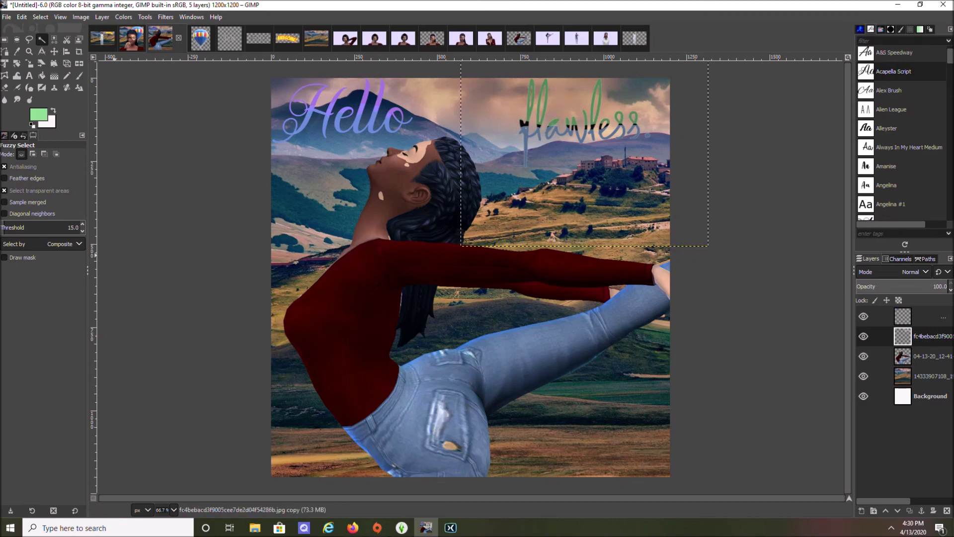
- Undo the blue and green painting on the flawless lettering and clear the selection
left_click(24, 135)
key("ctrl+z")
key("ctrl+z")
key("ctrl+z")
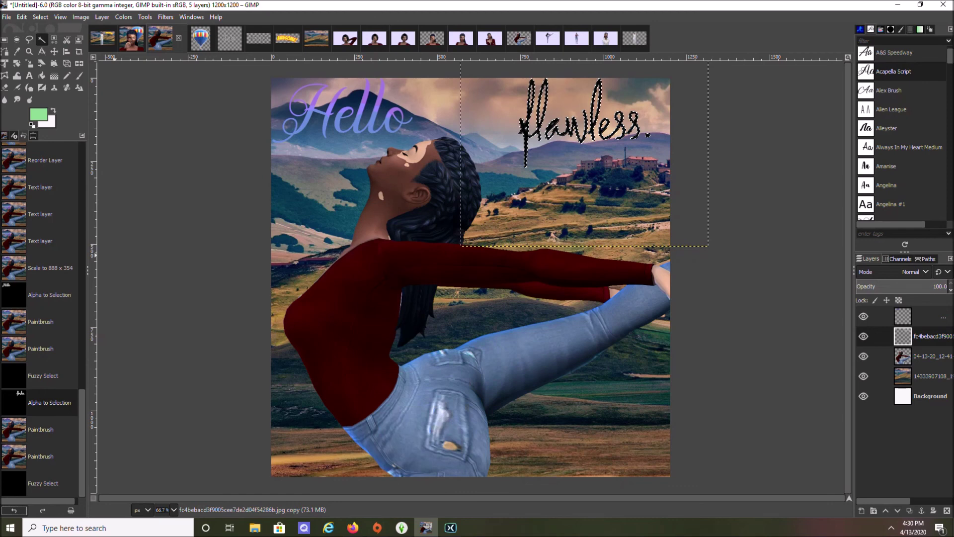
left_click(185, 154)
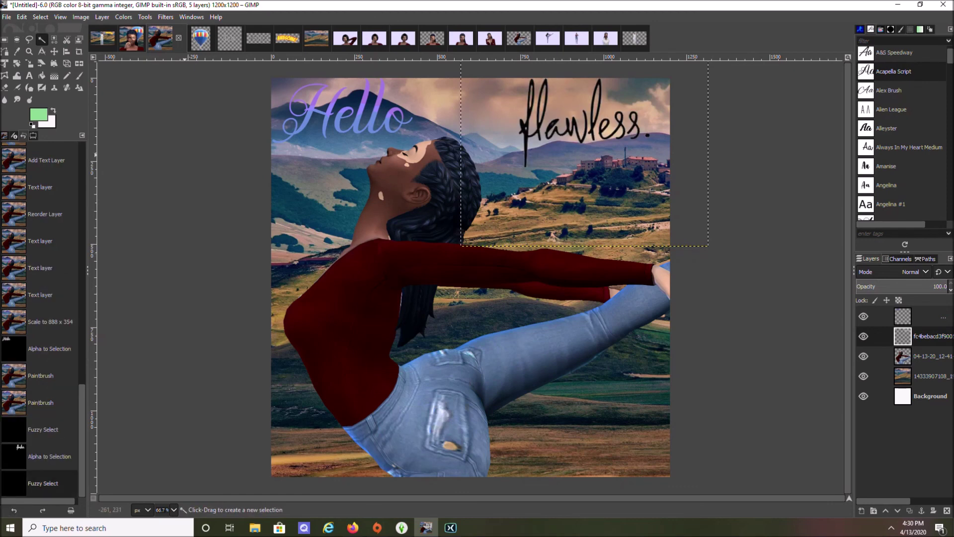
- Make the Background layer active, and look over the AWESOME! and balloon HELLO composites before returning to the flawless one
left_click(922, 395)
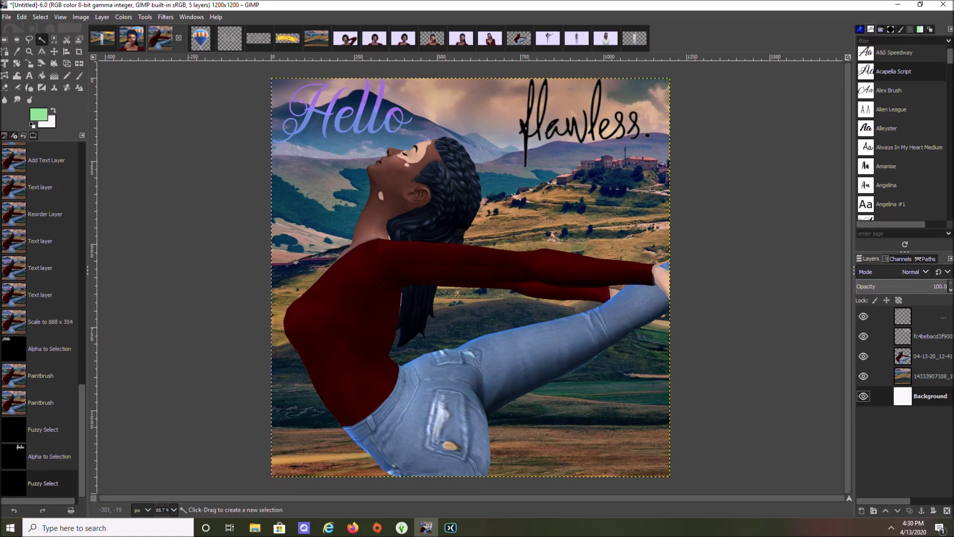
left_click(102, 38)
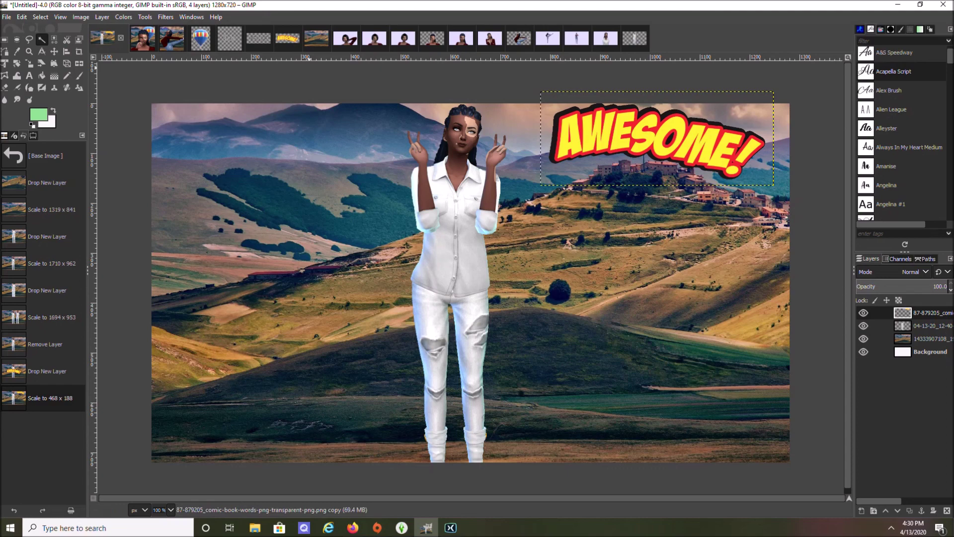
left_click(142, 37)
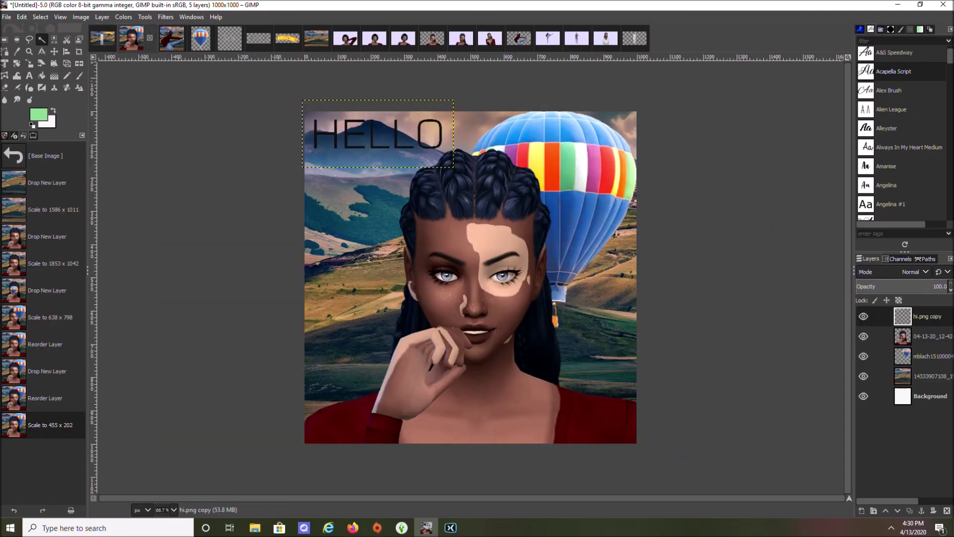
left_click(171, 38)
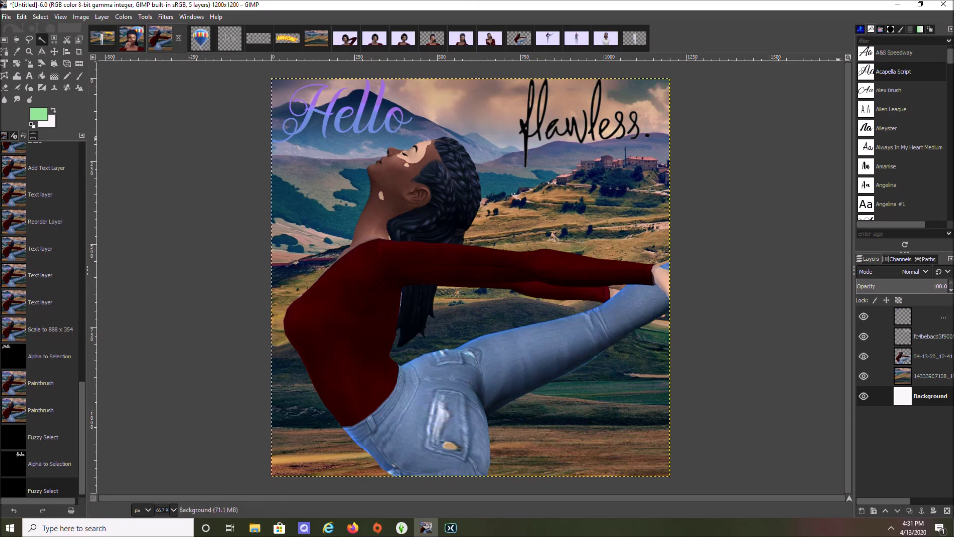
- Add the text HI in the Candy Cane font below the Hello lettering and raise its layer above the character cutout
scroll(902, 131, "down", 5)
scroll(901, 132, "down", 10)
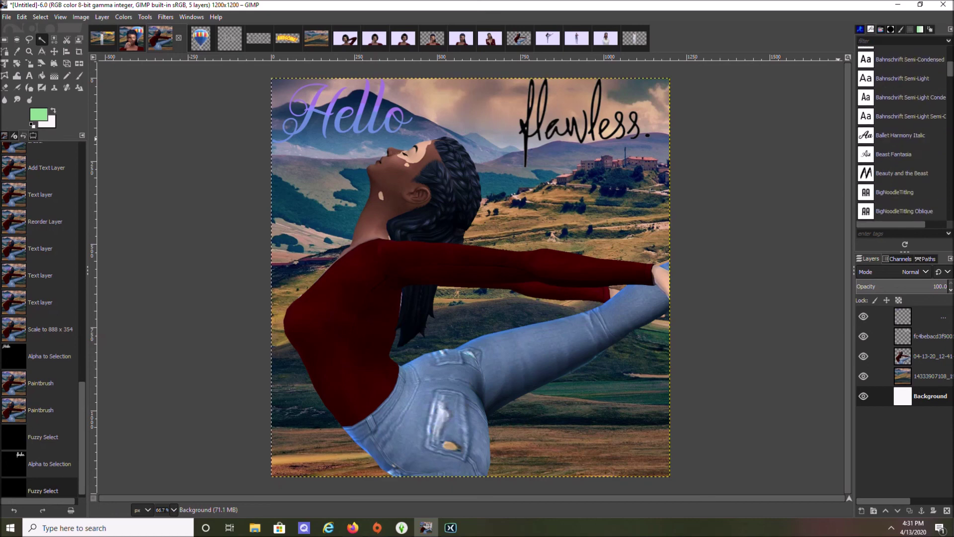
scroll(902, 132, "down", 3)
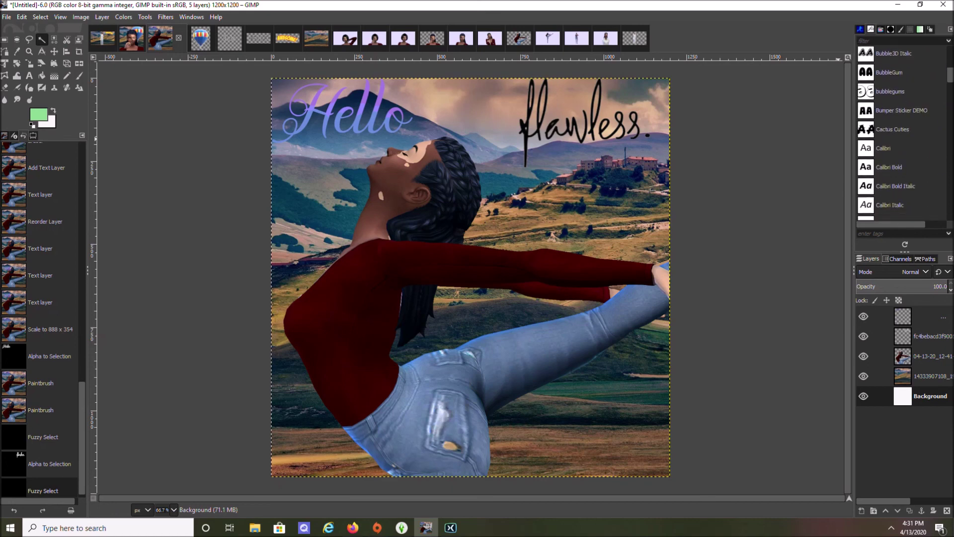
scroll(902, 131, "down", 5)
scroll(901, 144, "down", 3)
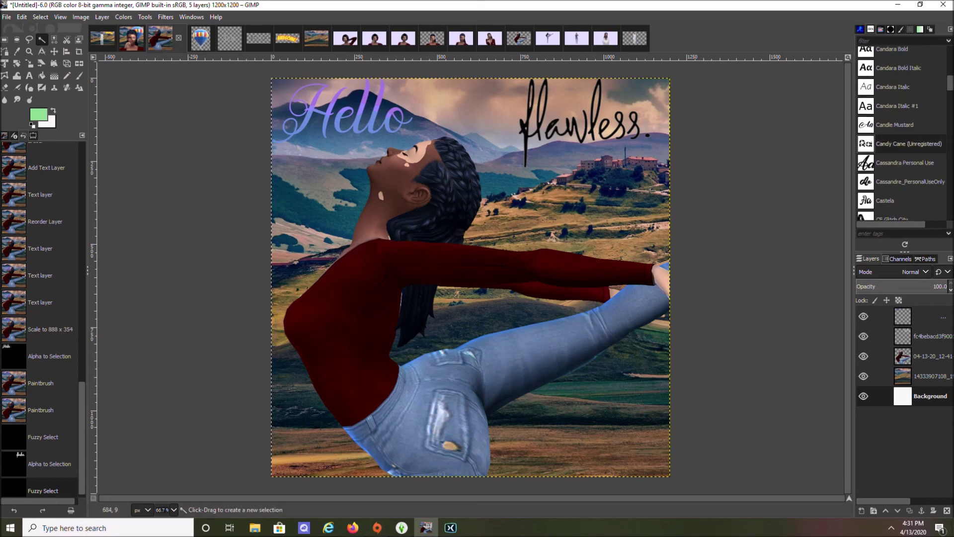
left_click(30, 75)
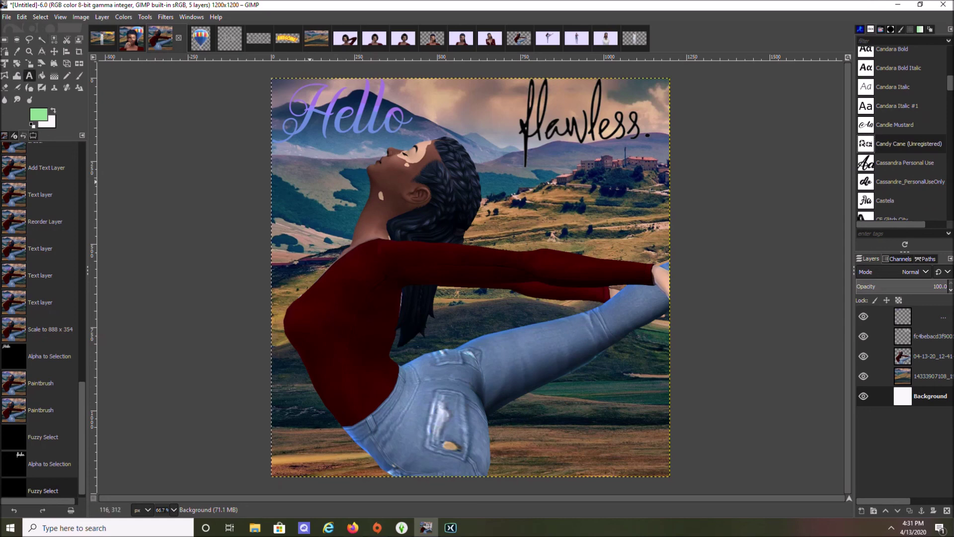
left_click_drag(308, 179, 611, 266)
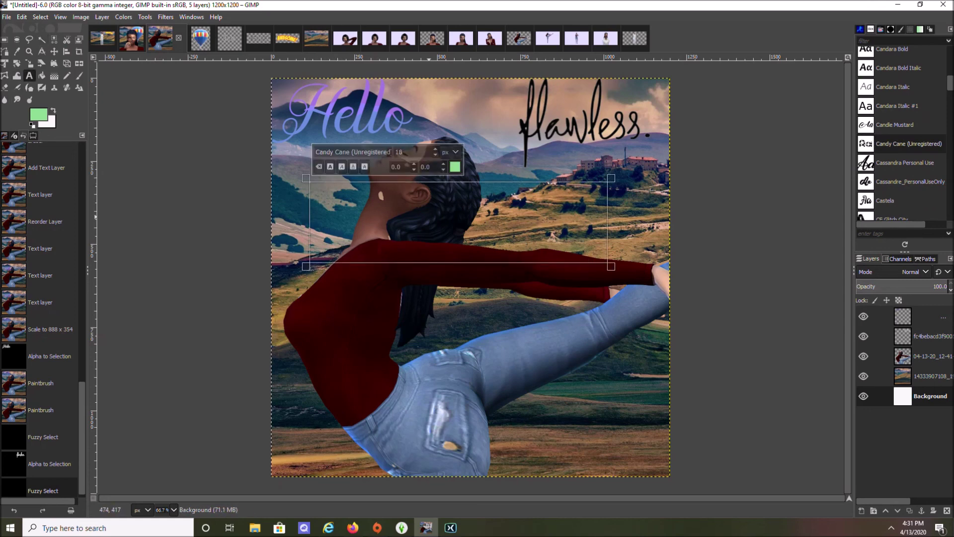
type("HI")
left_click_drag(915, 396, 914, 350)
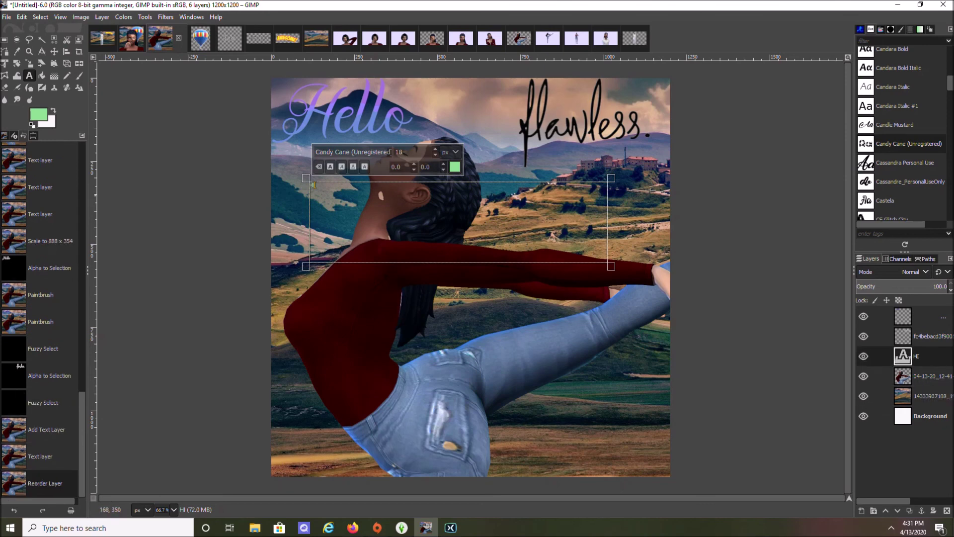
- Enlarge the HI text to 191 px, finish editing it with Fuzzy Select, and make the Background layer active
left_click(435, 149)
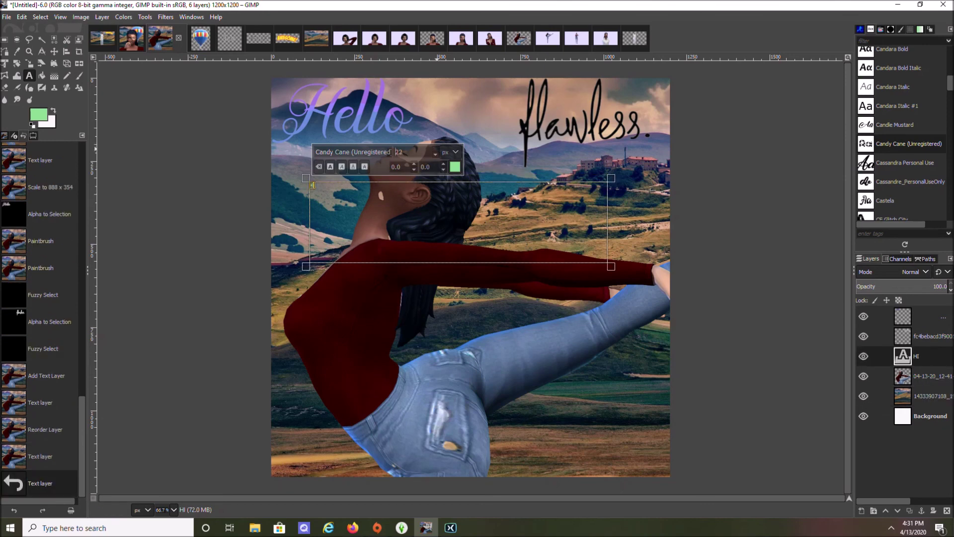
left_click(435, 149)
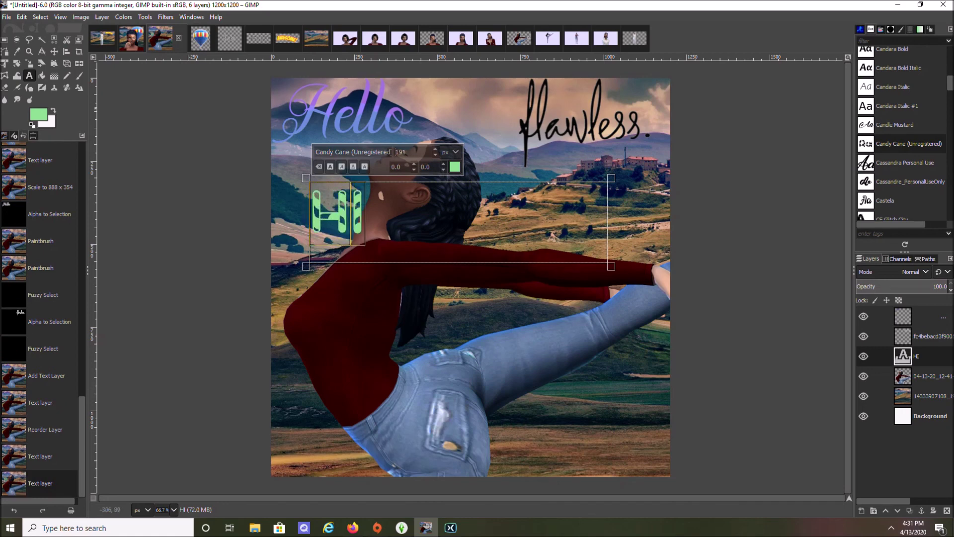
left_click(42, 39)
left_click(198, 158)
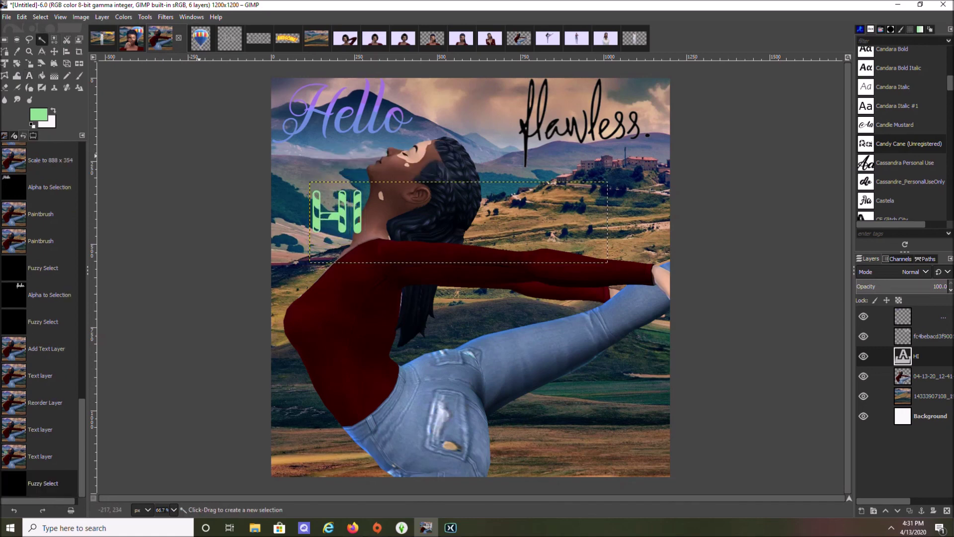
left_click(925, 416)
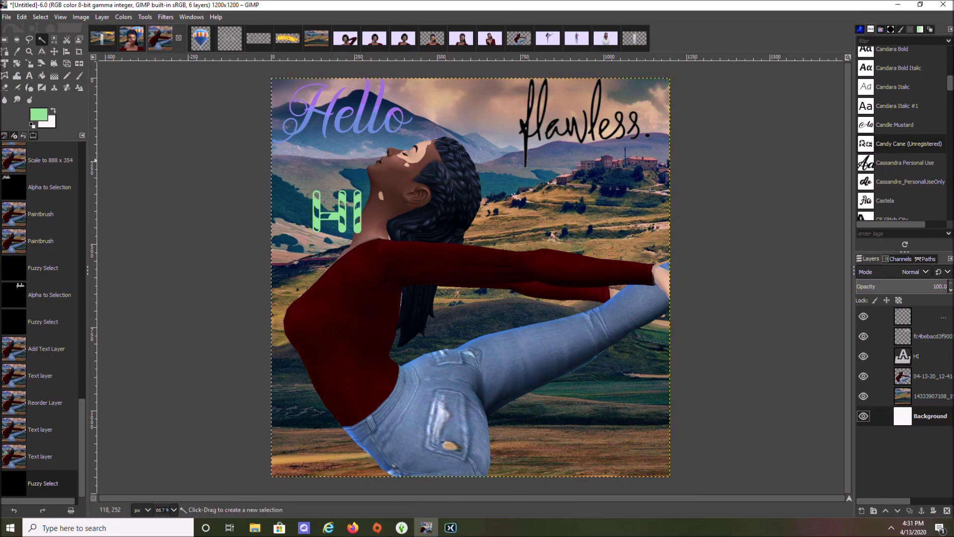